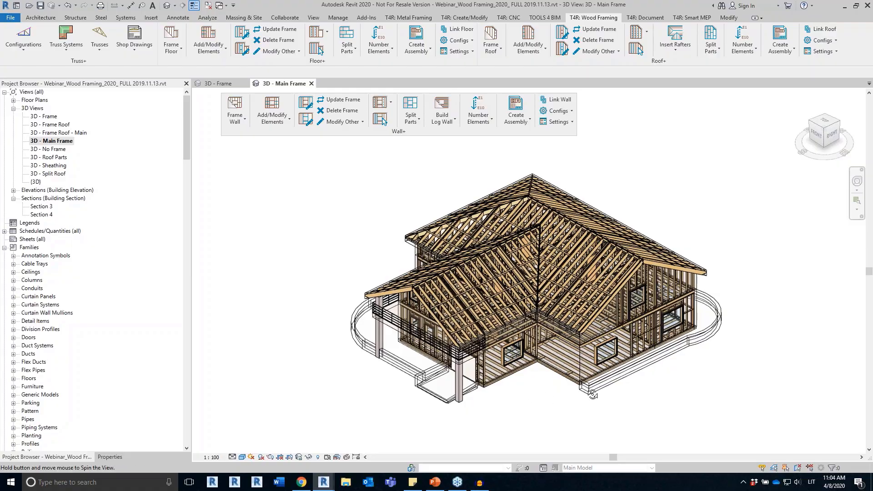
Step: Switch from the 3D - Main Frame view to the {3D} view
scroll(538, 347, "up", 3)
middle_click_drag(567, 382, 446, 401, "shift")
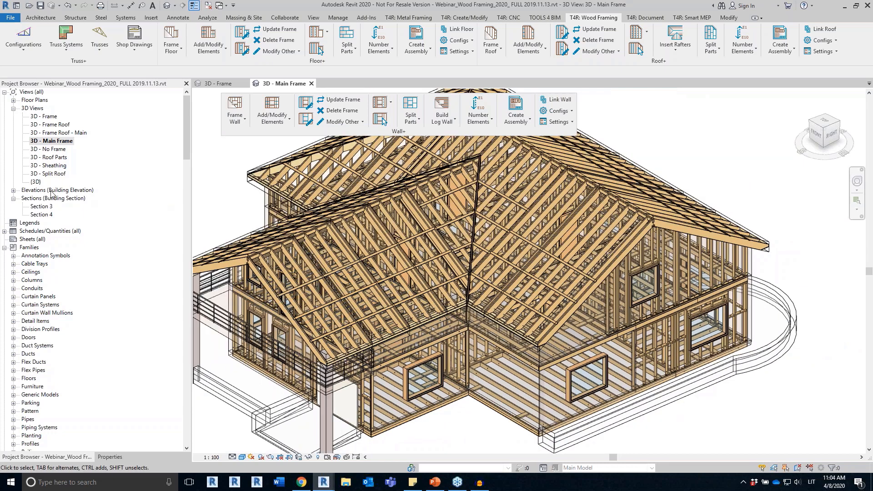
double_click(36, 183)
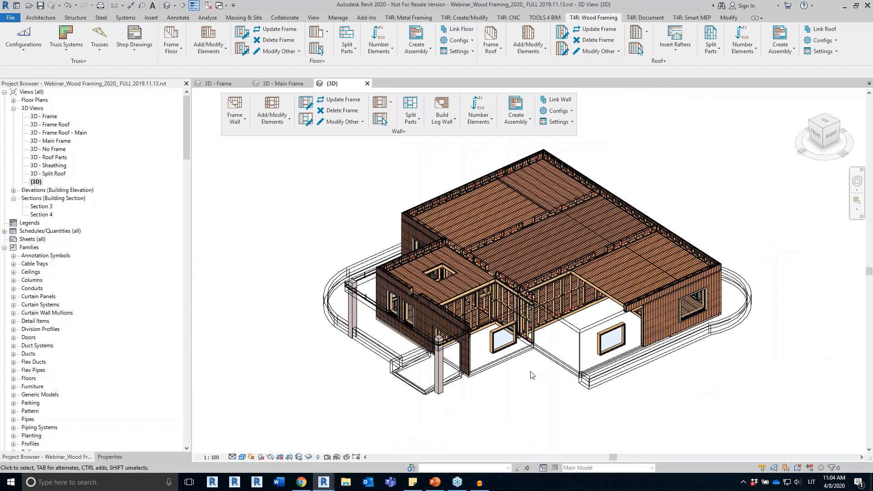
scroll(531, 375, "up", 3)
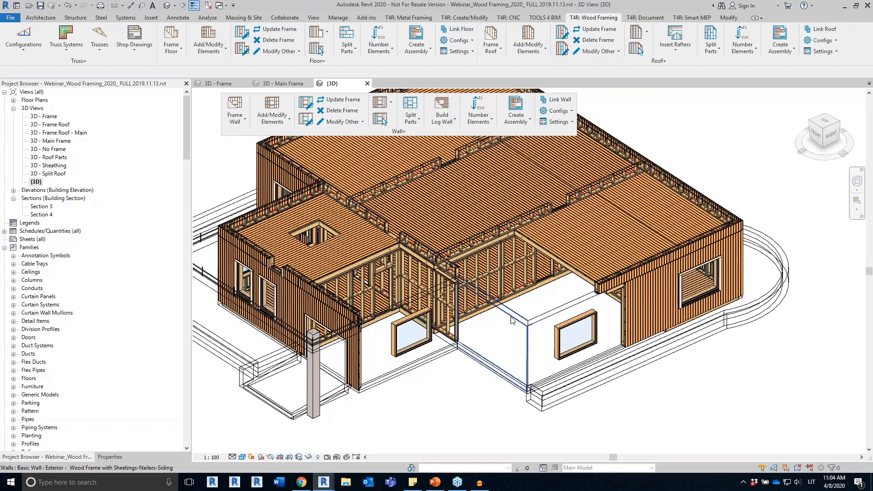
Step: Inspect the three unframed exterior walls around the corner, selecting each in turn, along with the adjacent wall framing, and leave nothing selected
left_click(556, 319)
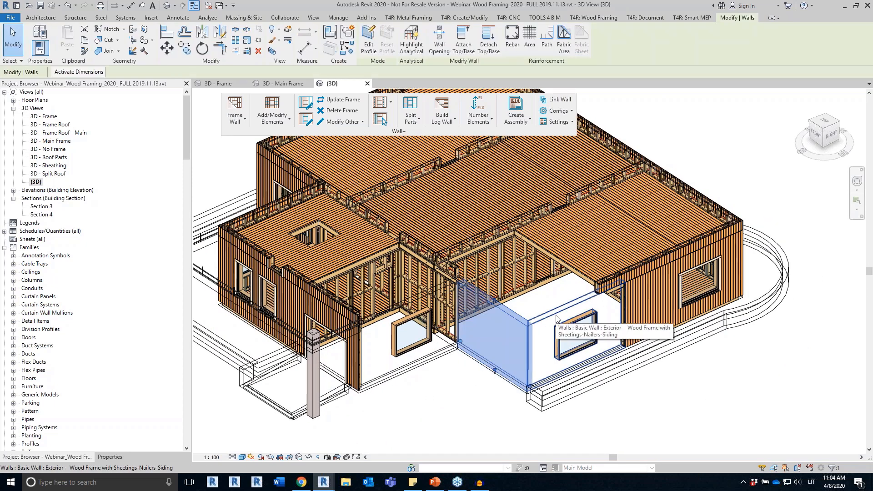
left_click(556, 319)
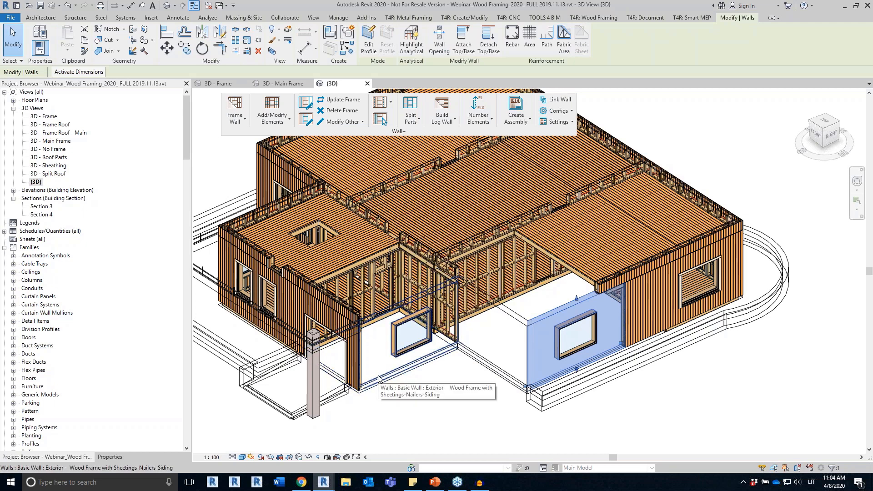
left_click(417, 342)
scroll(418, 342, "up", 3)
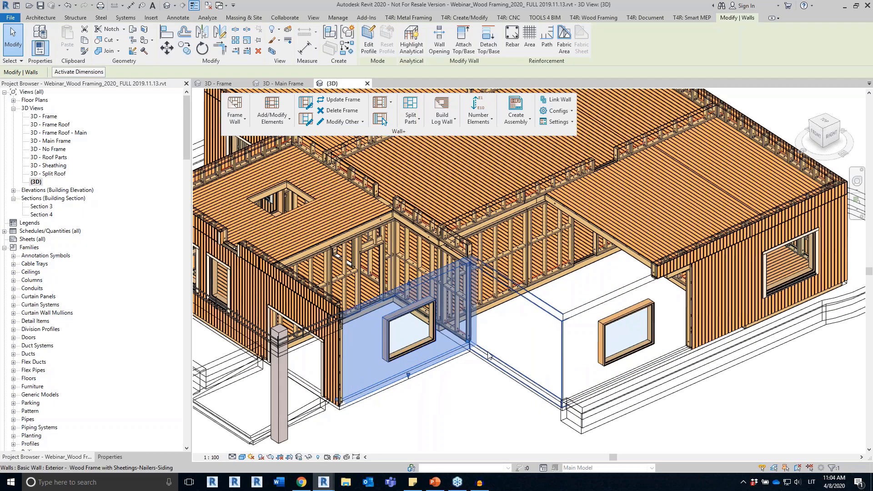
left_click(483, 399)
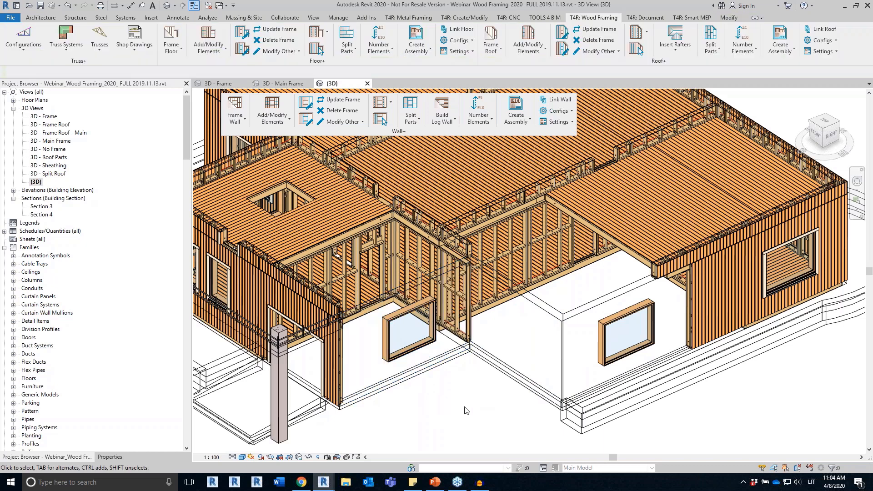
left_click_drag(397, 129, 399, 132)
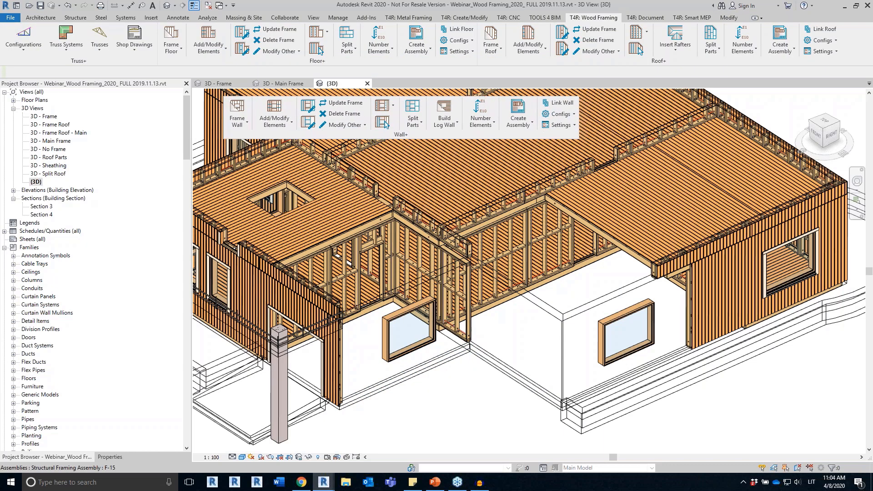
scroll(345, 288, "up", 3)
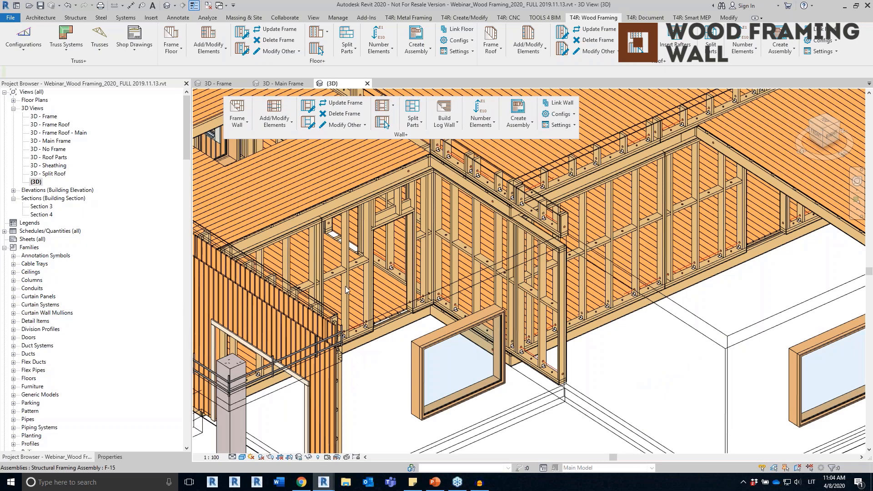
scroll(345, 284, "down", 3)
middle_click_drag(466, 397, 480, 385)
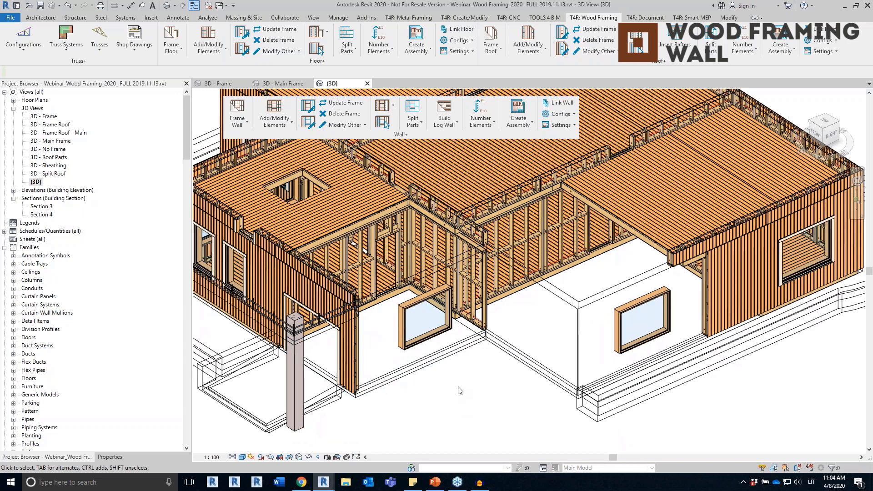
left_click(402, 369)
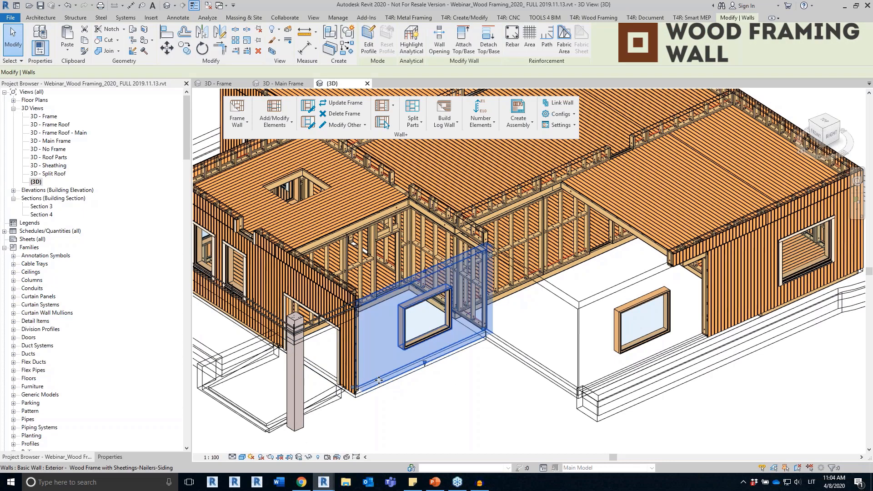
left_click(606, 382)
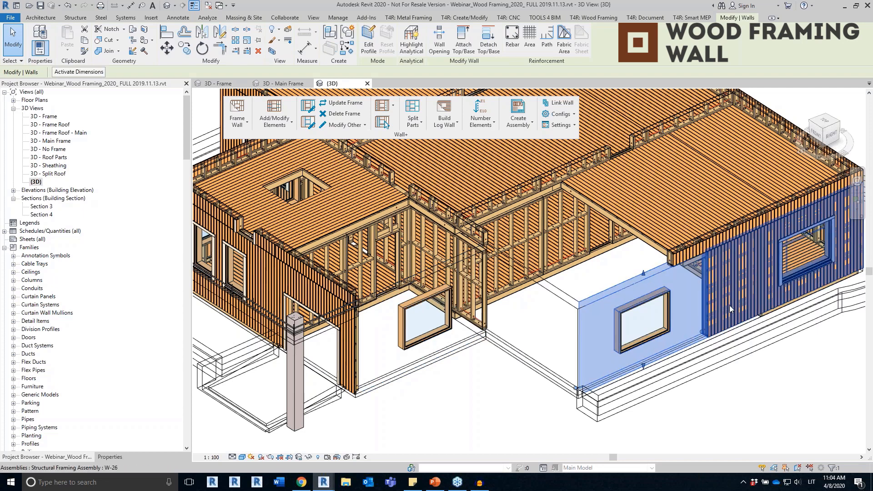
left_click(564, 304)
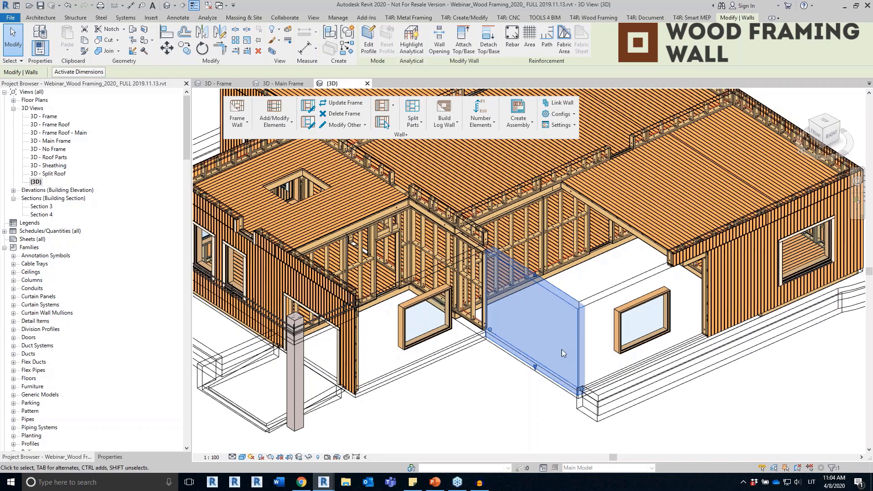
left_click(449, 406)
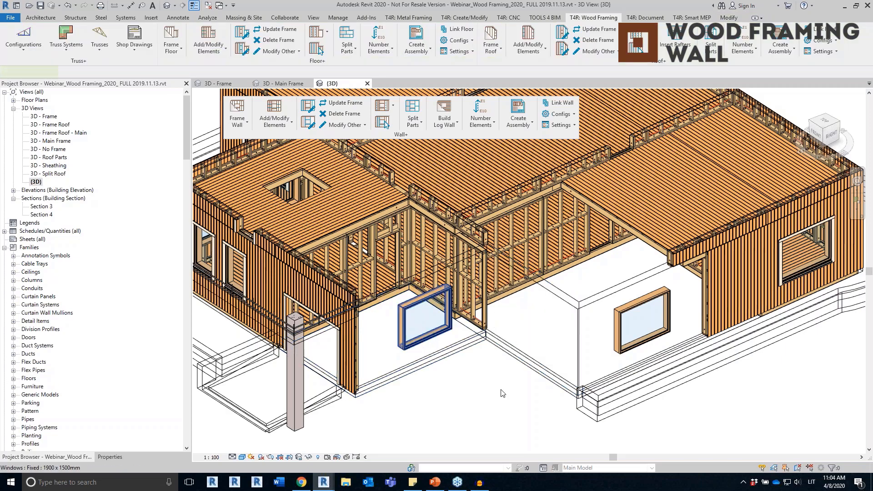
Step: Open the layer structure of the unframed exterior wall beside the column through its type properties, and widen the layer dialog
left_click(425, 319)
middle_click_drag(504, 371, 478, 385, "shift")
left_click(477, 384)
left_click(390, 301)
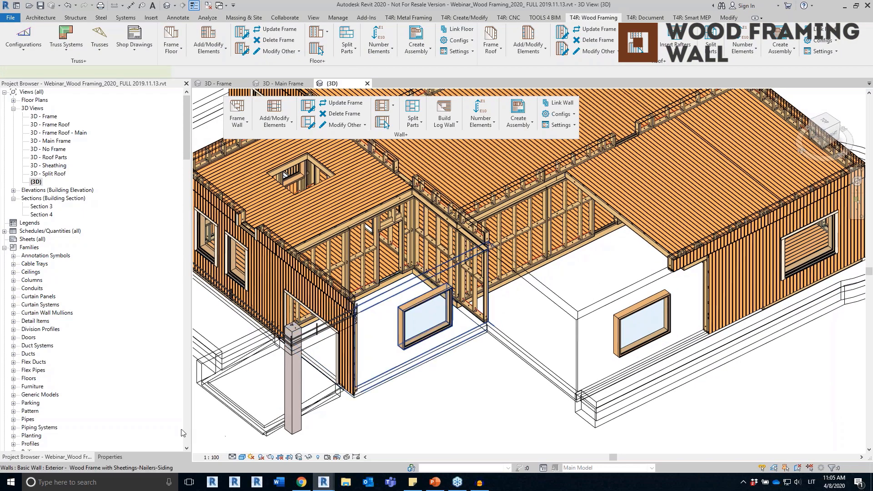
left_click(109, 457)
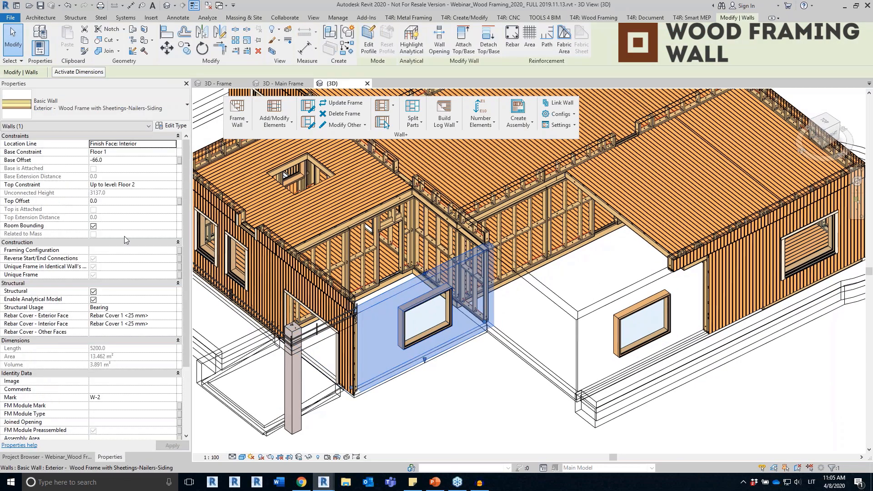
left_click(175, 125)
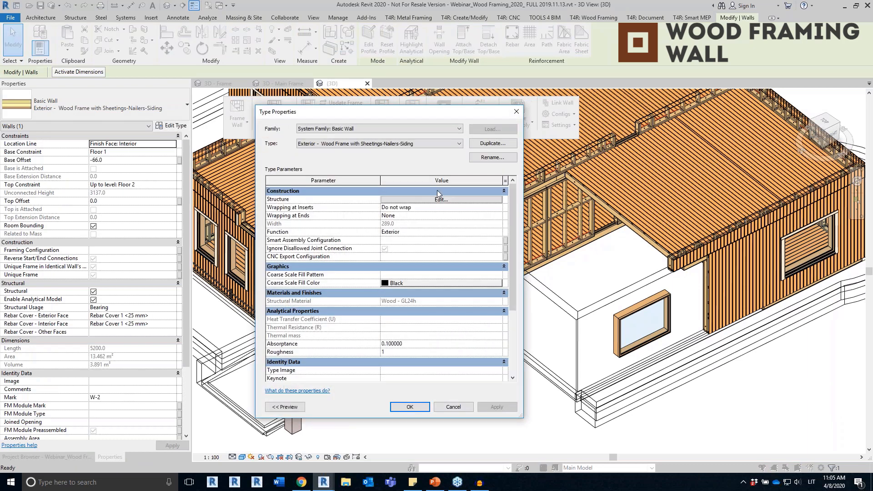
left_click(438, 199)
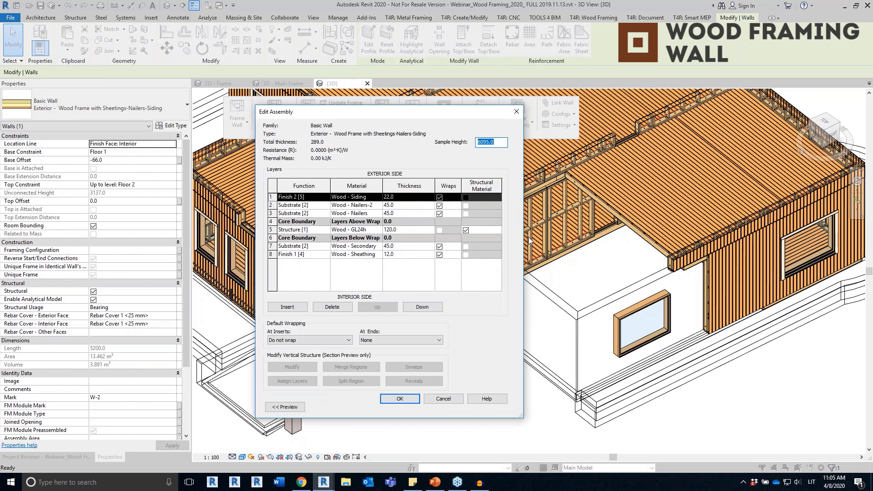
left_click_drag(525, 237, 612, 237)
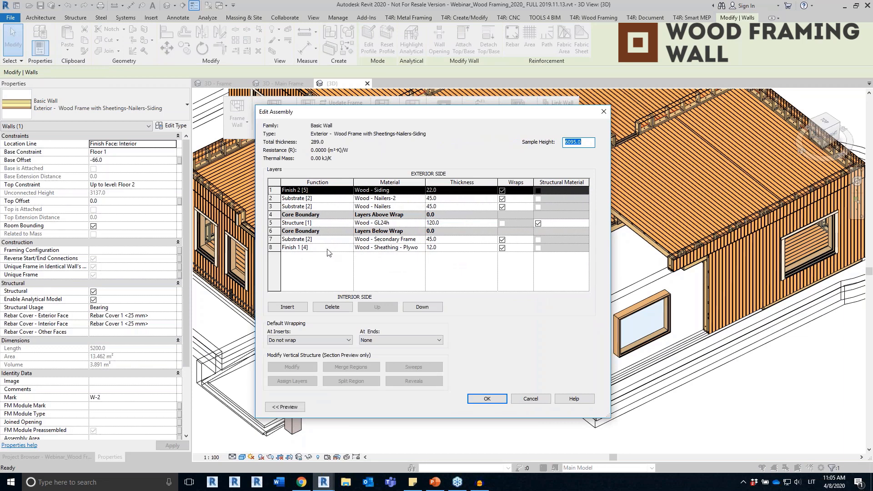
Step: Examine the Wood - GL24h structure layer and the Wood - Nailers layer, close both type dialogs without edits, and deselect the wall
left_click(322, 223)
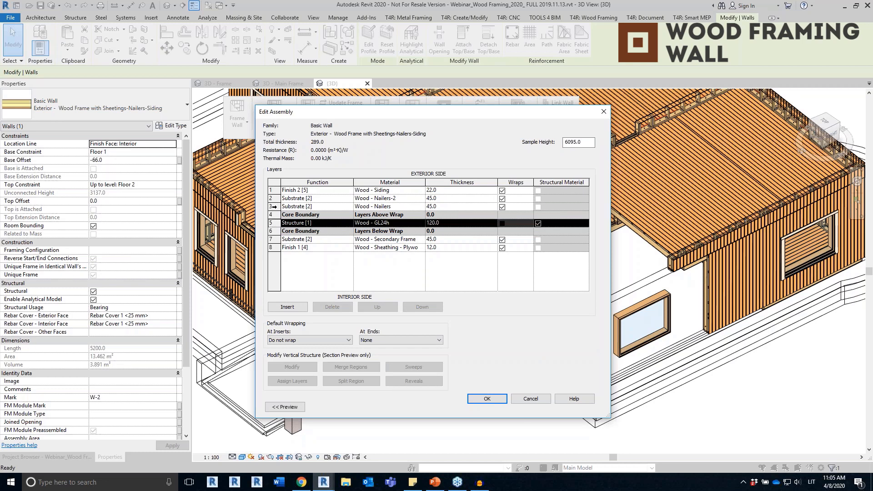
left_click(274, 206)
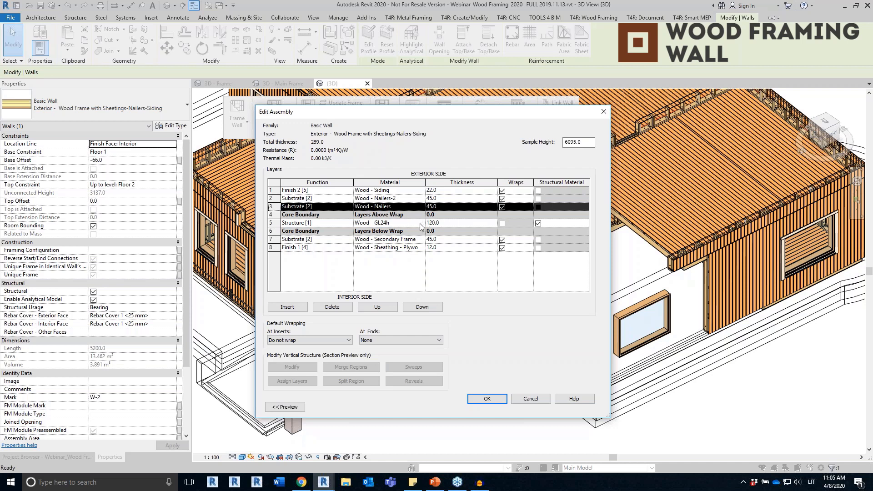
left_click(469, 225)
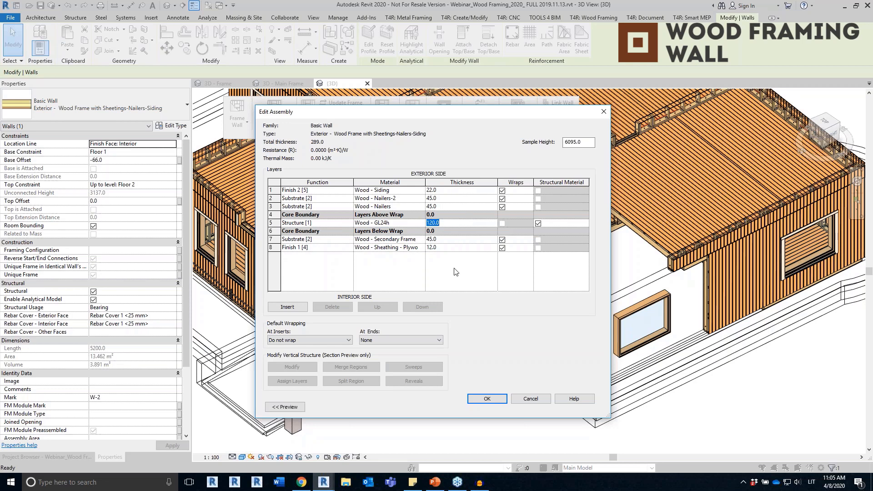
left_click(603, 112)
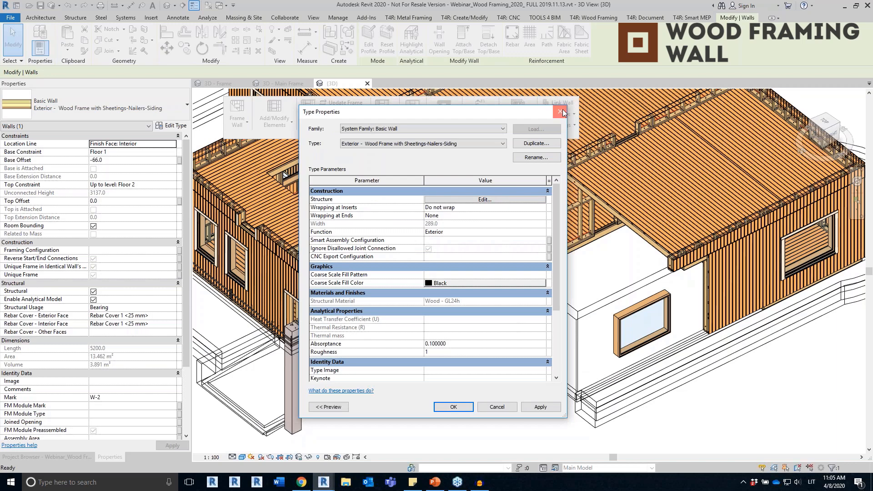
left_click(562, 109)
left_click(495, 381)
mouse_move(495, 381)
middle_mouse_down("shift")
mouse_move(499, 366)
mouse_move(493, 381)
middle_mouse_up("shift")
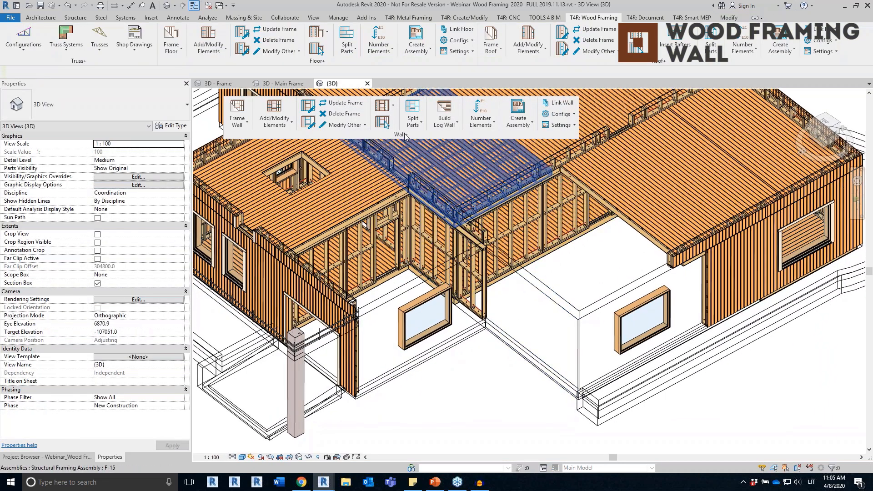
Step: View the Load Families command among the Wall+ settings and inspect the existing wall framing
mouse_move(404, 133)
left_mouse_down()
mouse_move(427, 135)
mouse_move(402, 135)
left_mouse_up()
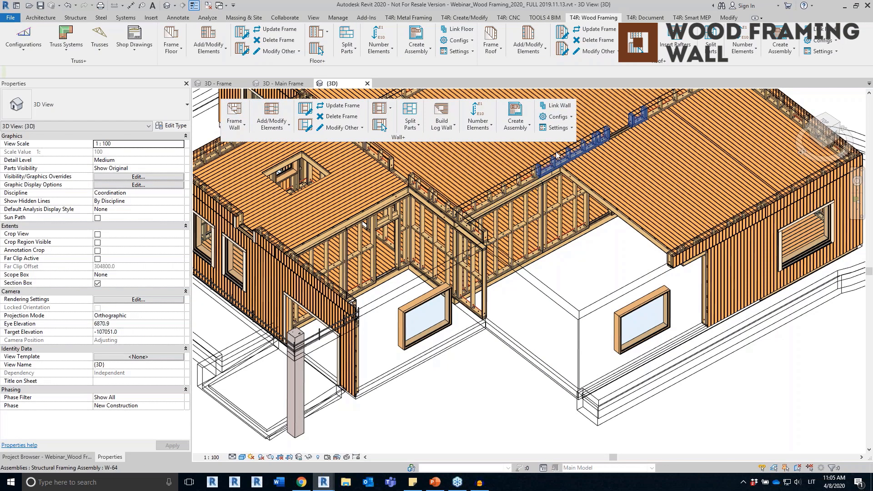
left_click(564, 129)
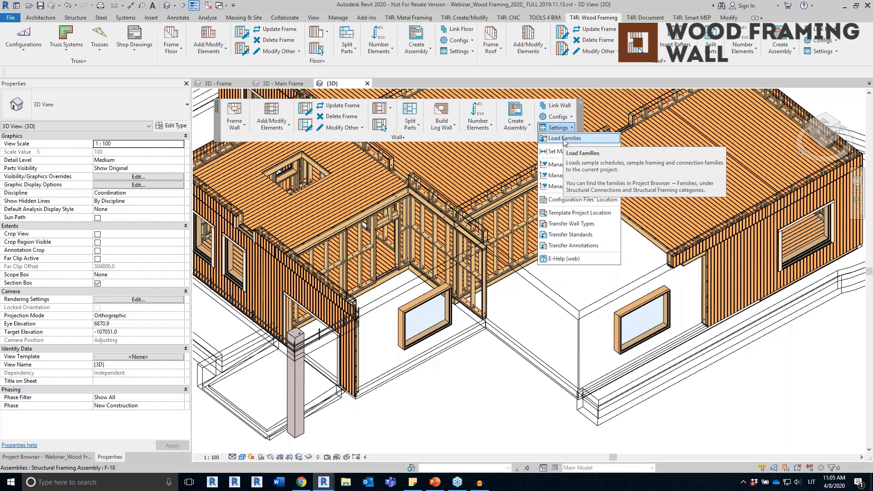
scroll(425, 354, "up", 4)
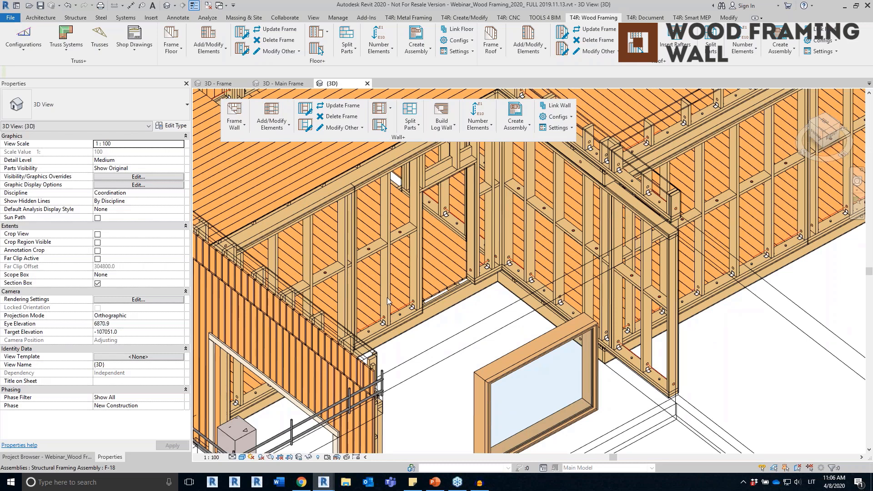
scroll(387, 301, "down", 3)
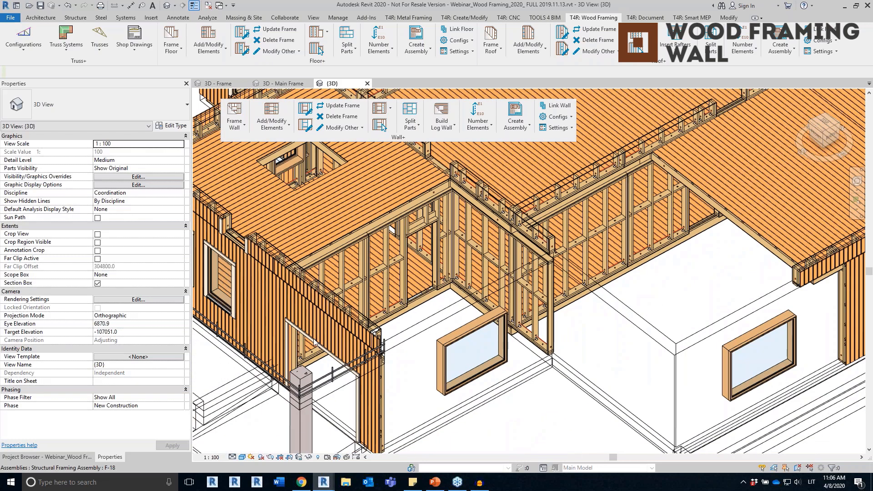
Step: Browse the project's Structural Framing families and examine the lumber sizes of the M_WF Stud family
left_click(78, 457)
left_click_drag(187, 127, 186, 218)
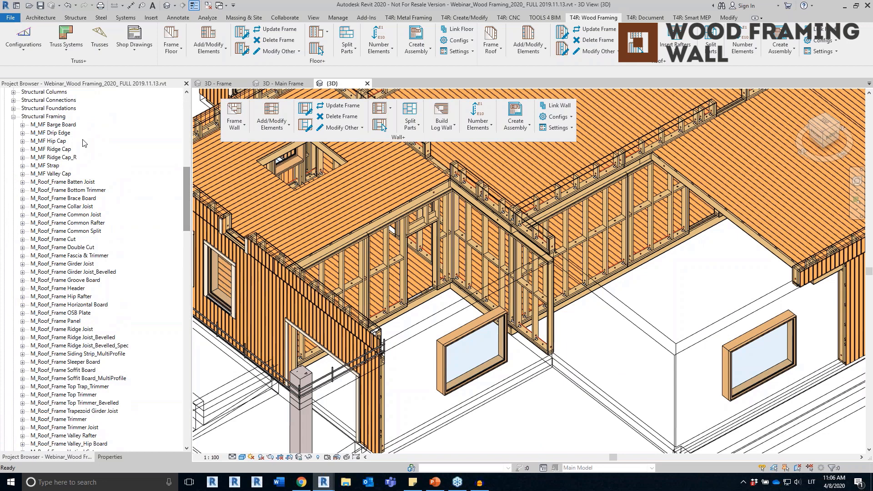
left_click(47, 117)
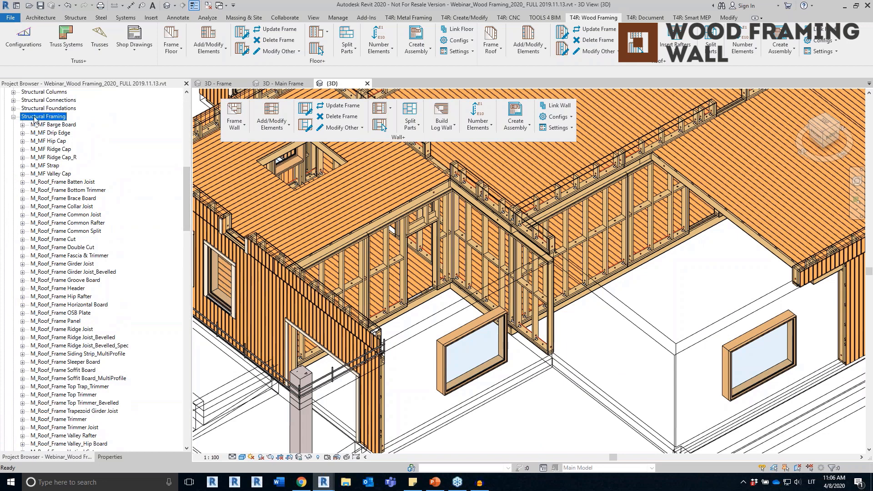
scroll(73, 225, "down", 2)
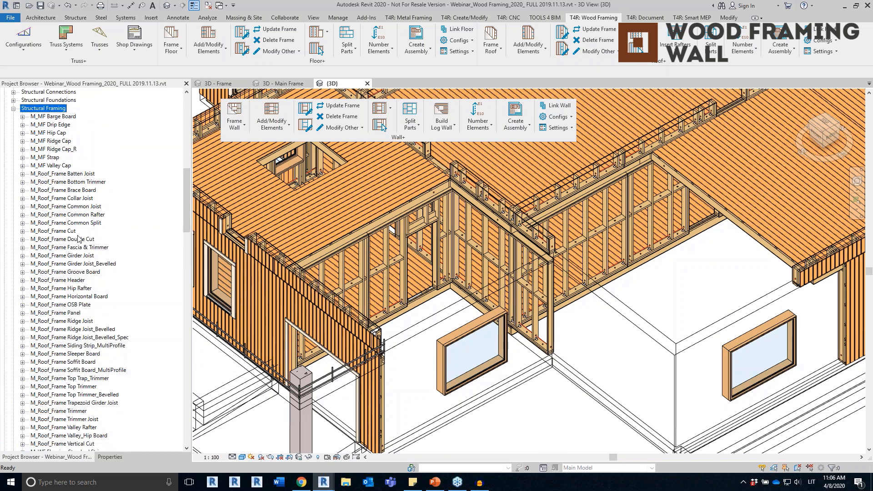
scroll(77, 255, "down", 5)
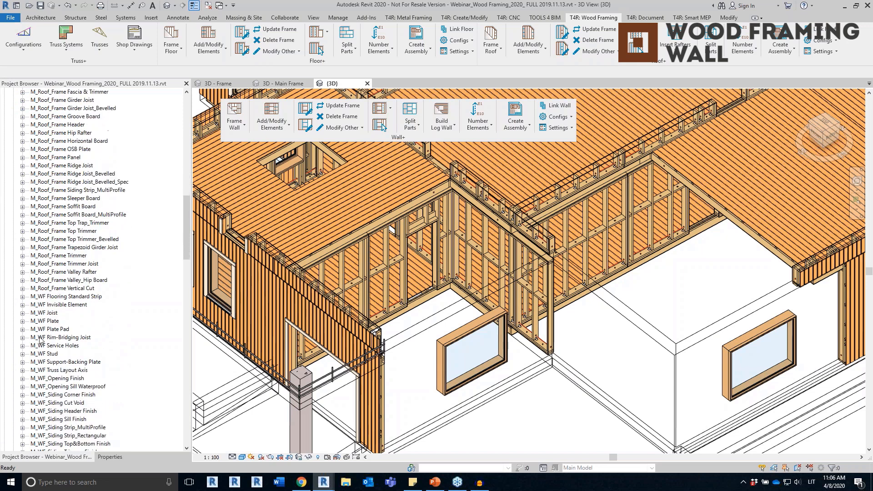
left_click(22, 354)
scroll(27, 350, "down", 1)
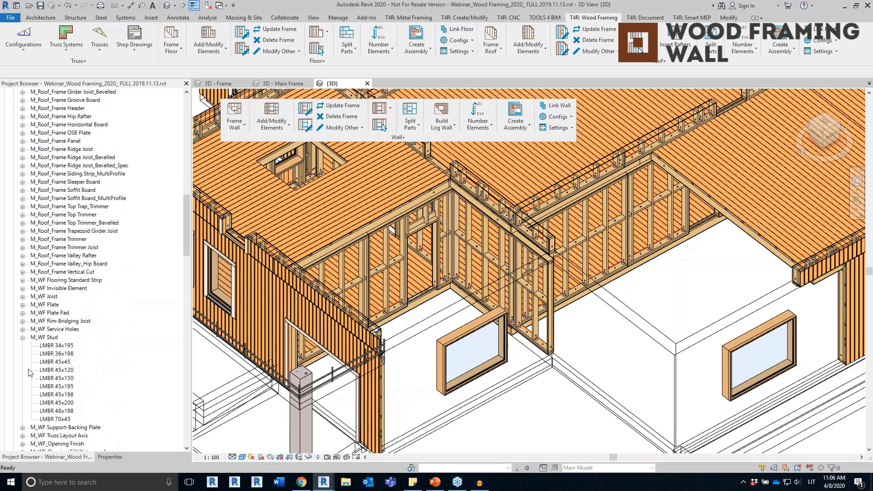
left_click(22, 337)
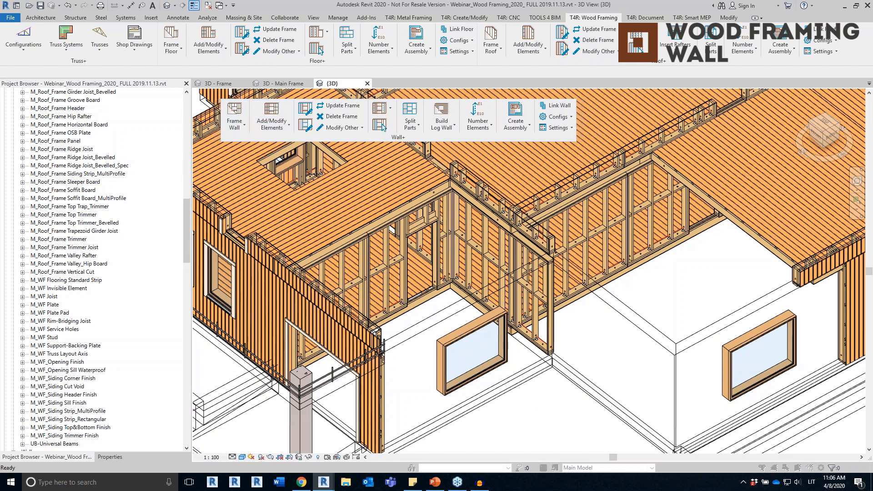
left_click(511, 162)
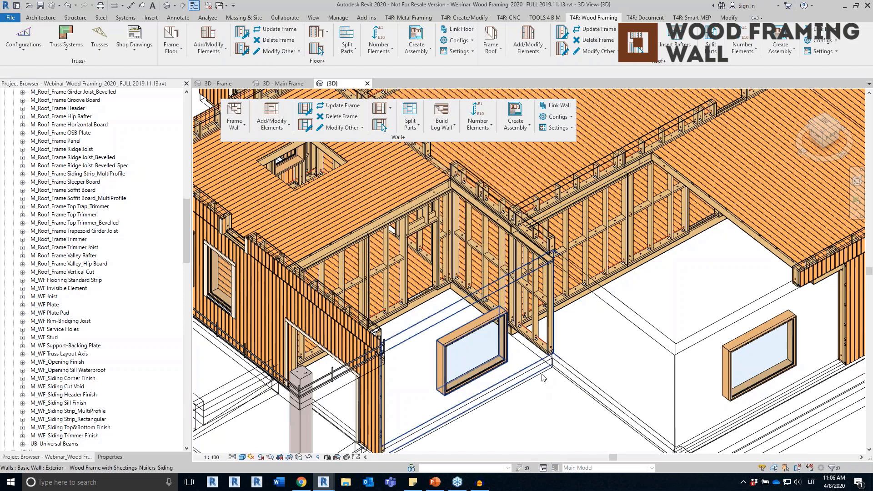
Step: Open the Link Wall settings for the unframed exterior wall beside the column
scroll(532, 404, "down", 1)
middle_click_drag(556, 413, 517, 349)
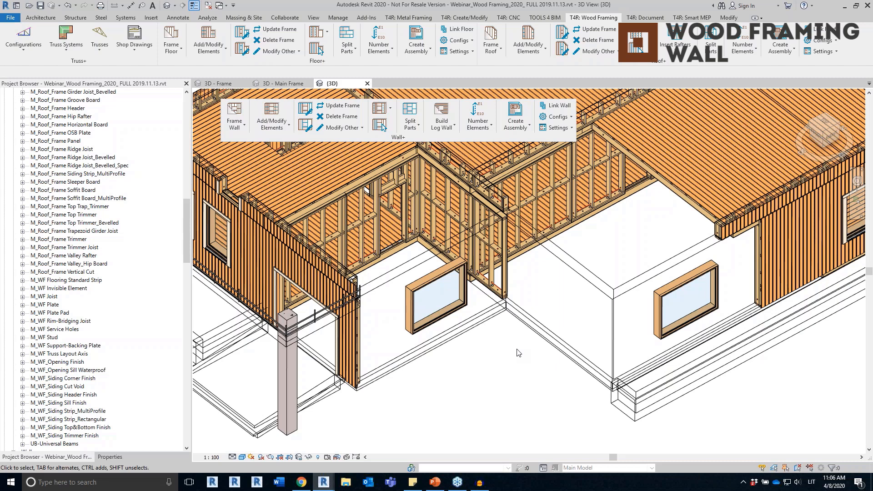
left_click(405, 354)
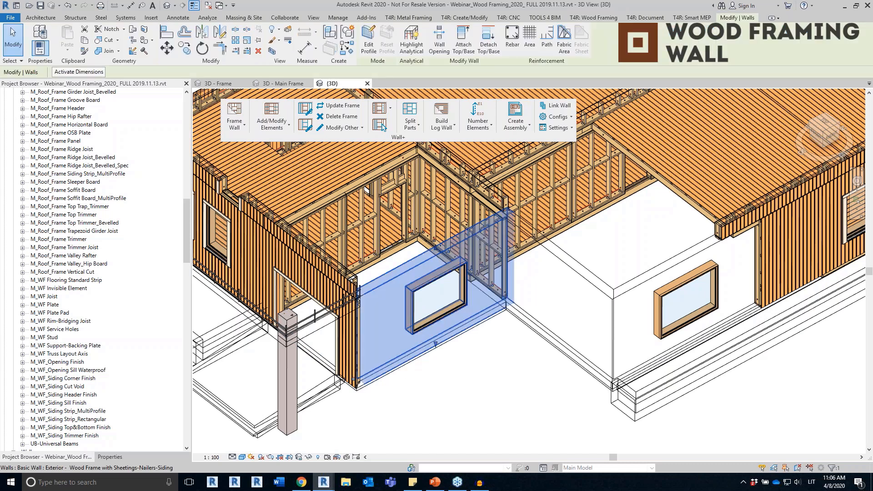
left_click(558, 106)
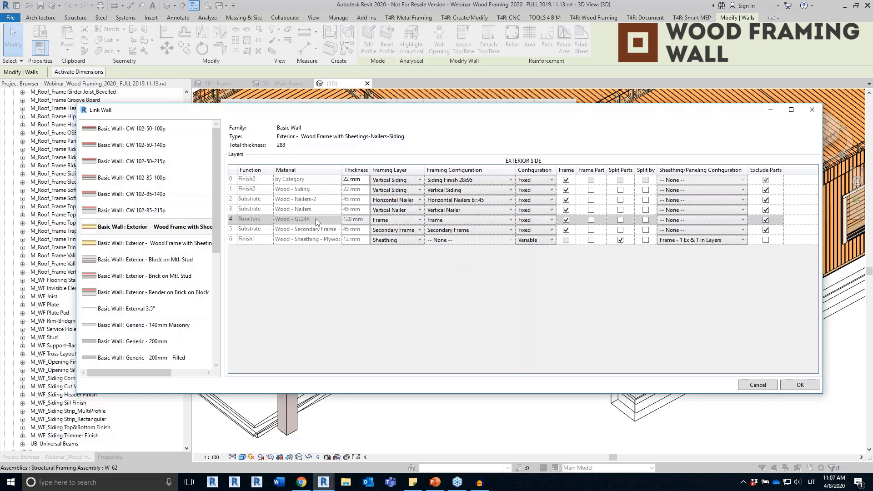
Step: Review the framing layer options offered for the Wood - GL24h structure layer and the Wood - Nailers layer
left_click(409, 221)
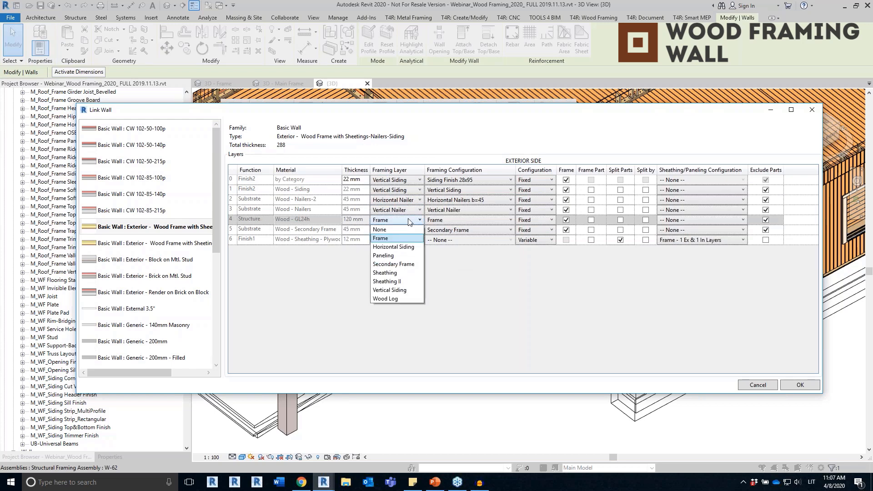
left_click(409, 221)
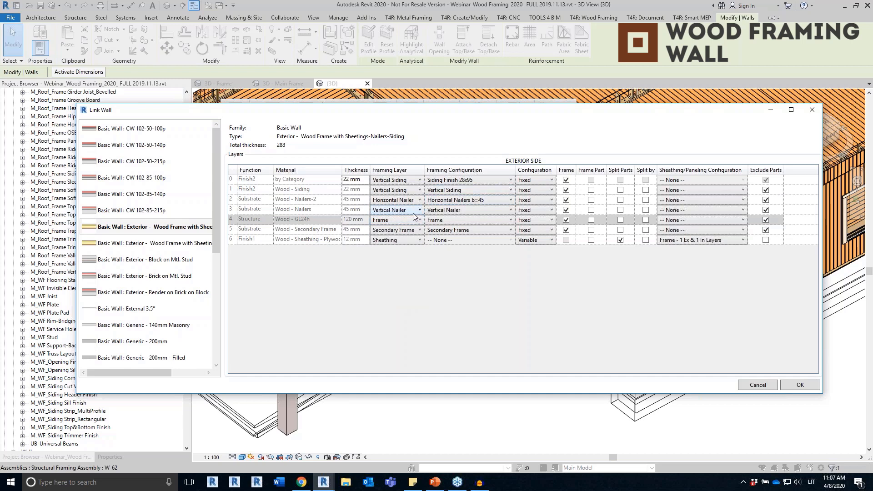
left_click(410, 211)
left_click(412, 212)
Step: Review the framing configuration options for the structural frame, vertical nailer, horizontal nailer and vertical siding layers
left_click(477, 219)
left_click(476, 220)
left_click(483, 214)
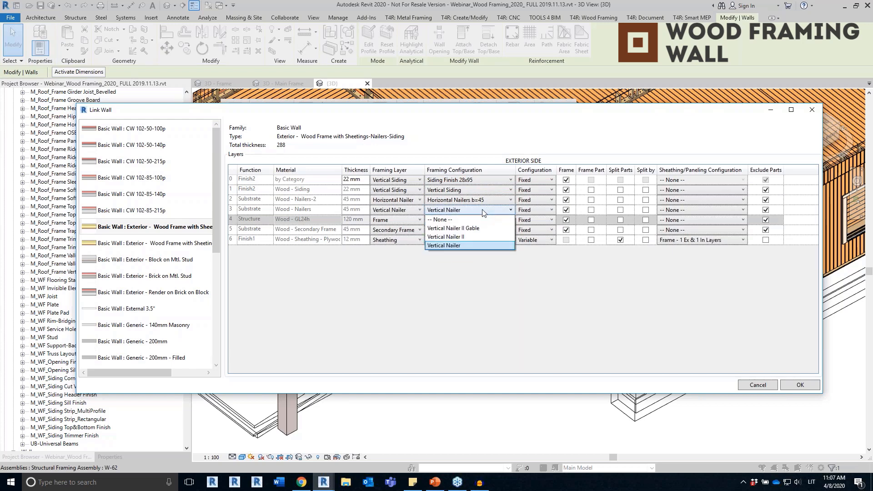
left_click(490, 203)
left_click(489, 203)
left_click(489, 190)
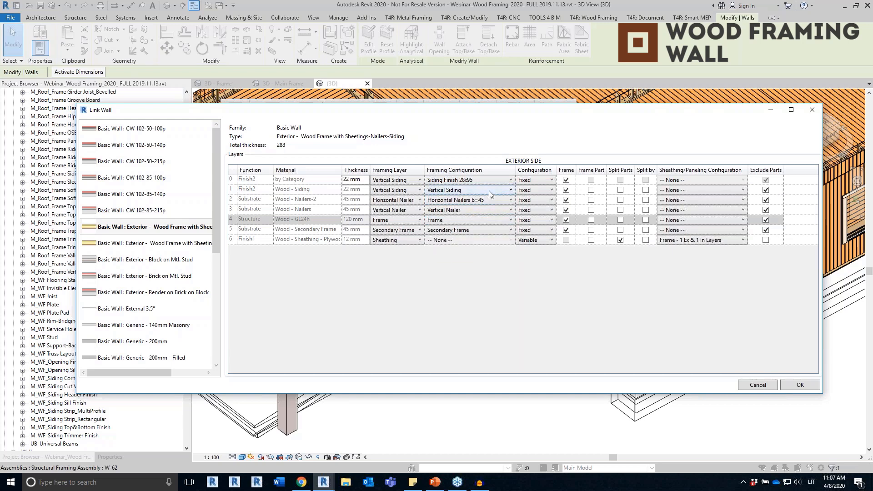
left_click(489, 190)
left_click(490, 191)
Step: Review the sheathing/paneling configurations for the innermost plywood layer, then close Link Wall without changes and deselect the wall
left_click(718, 241)
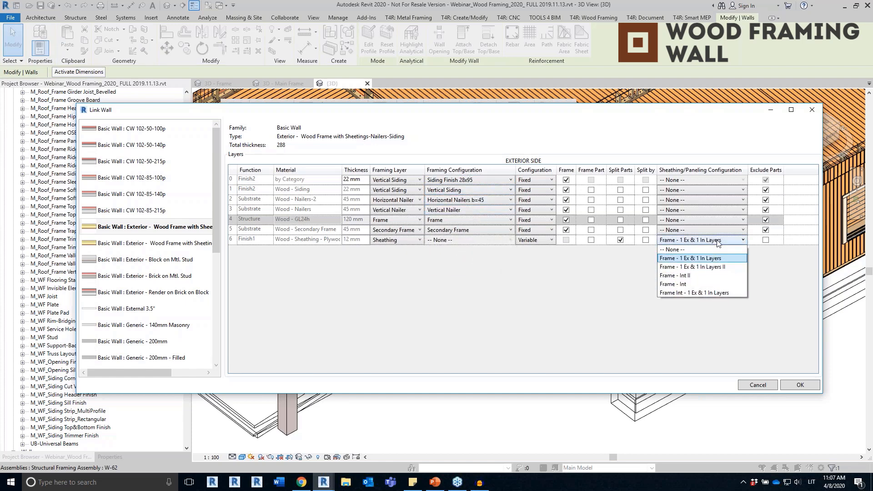
left_click(717, 241)
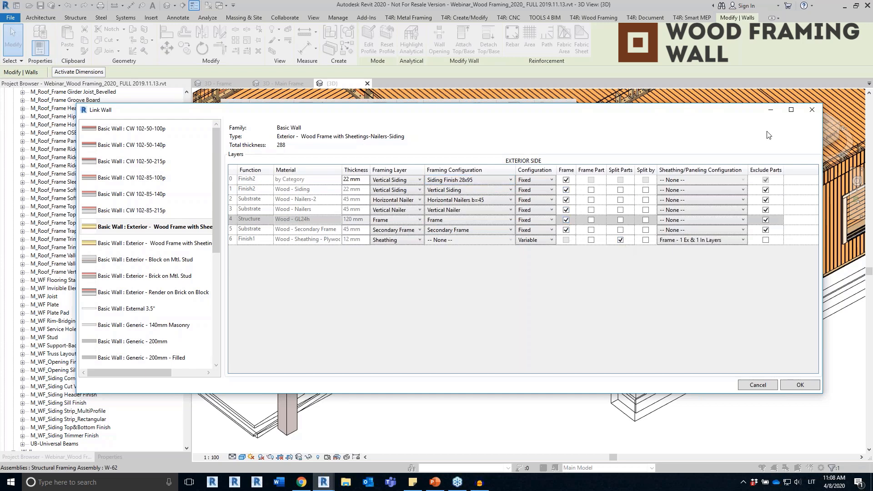
left_click(812, 109)
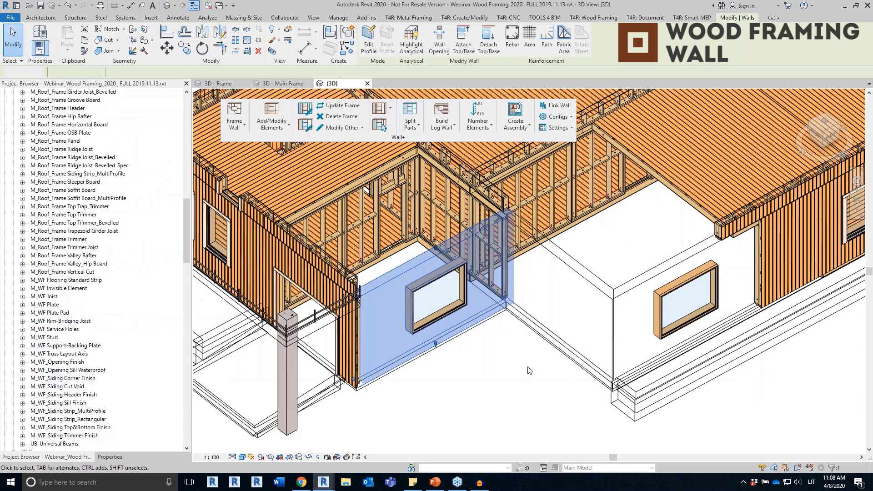
key("Escape")
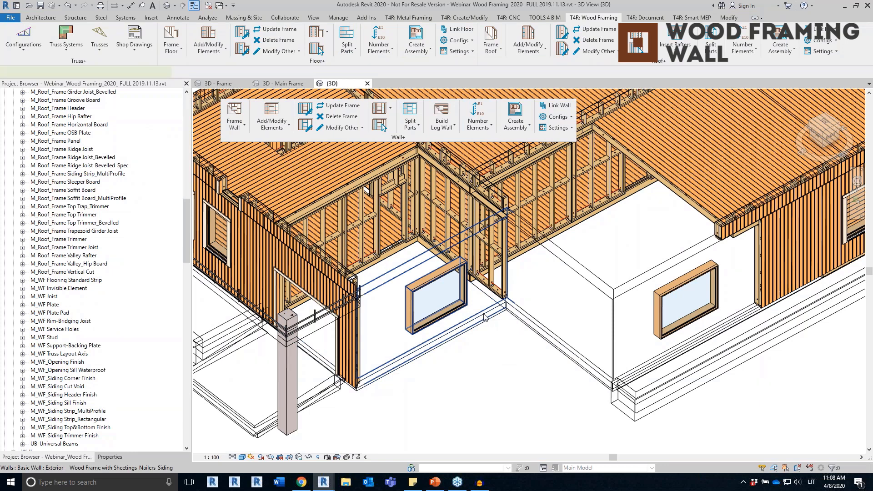
left_click(485, 314)
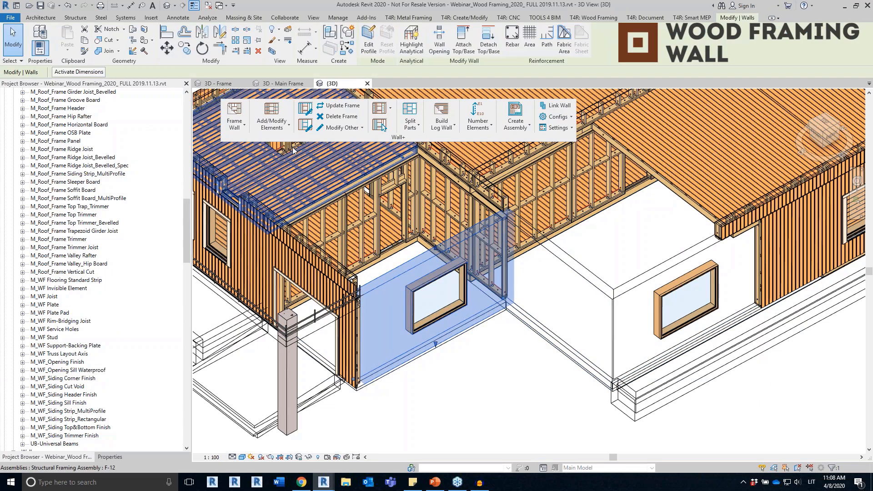
left_click(502, 354)
scroll(503, 353, "down", 5)
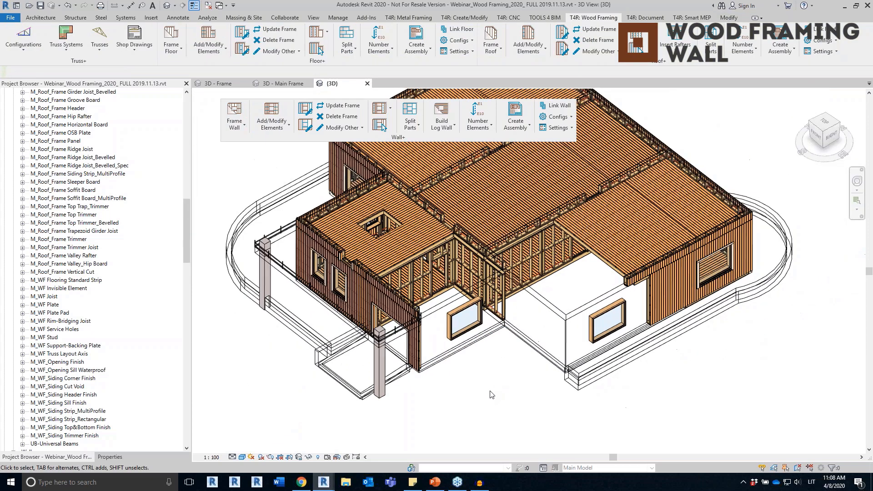
scroll(631, 362, "up", 3)
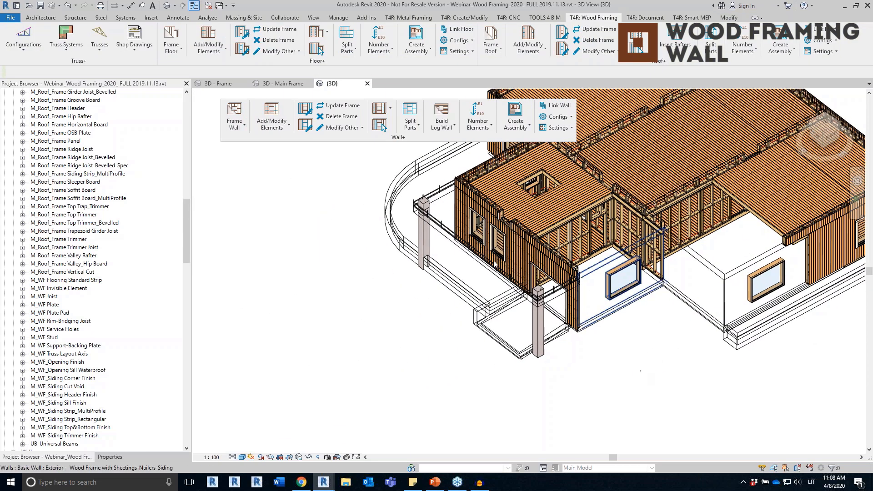
Step: Open the Wall+ framing configuration parameters and maximize their window
left_click(234, 125)
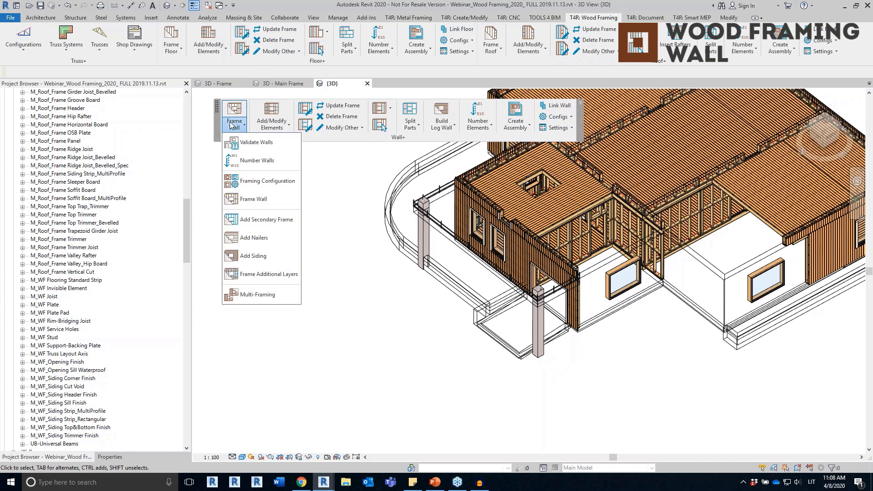
left_click(258, 187)
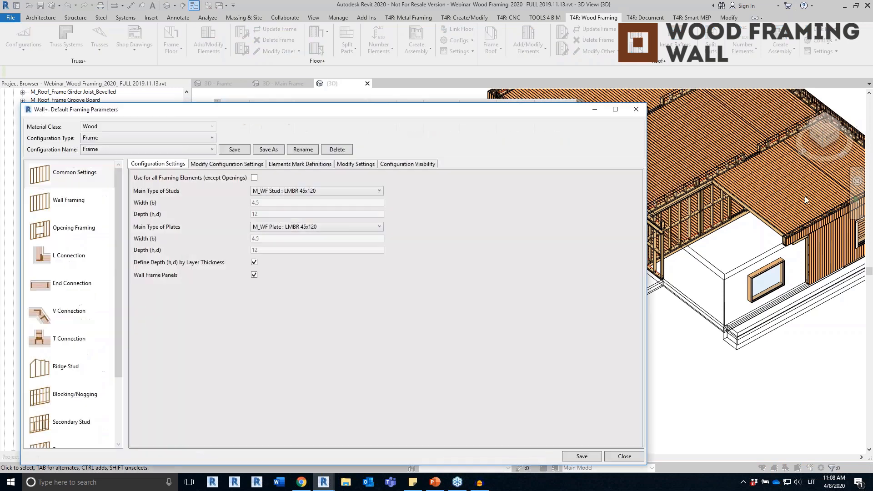
left_click_drag(503, 111, 562, 57)
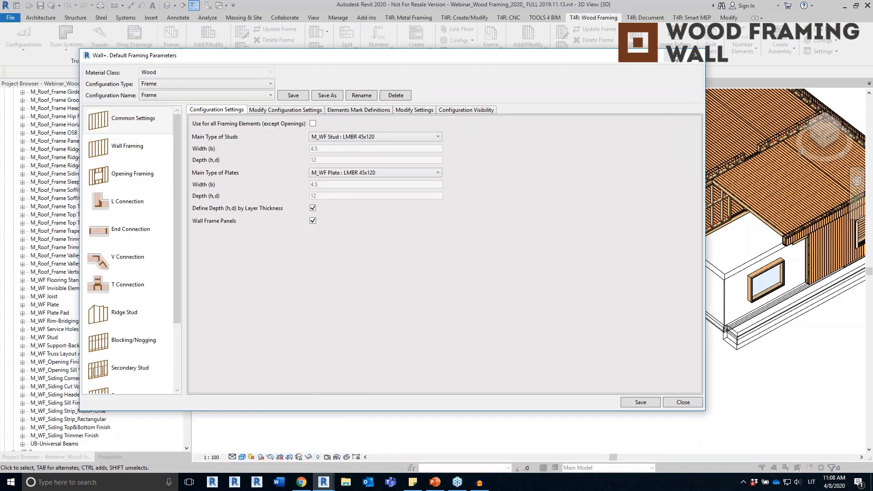
left_click(676, 55)
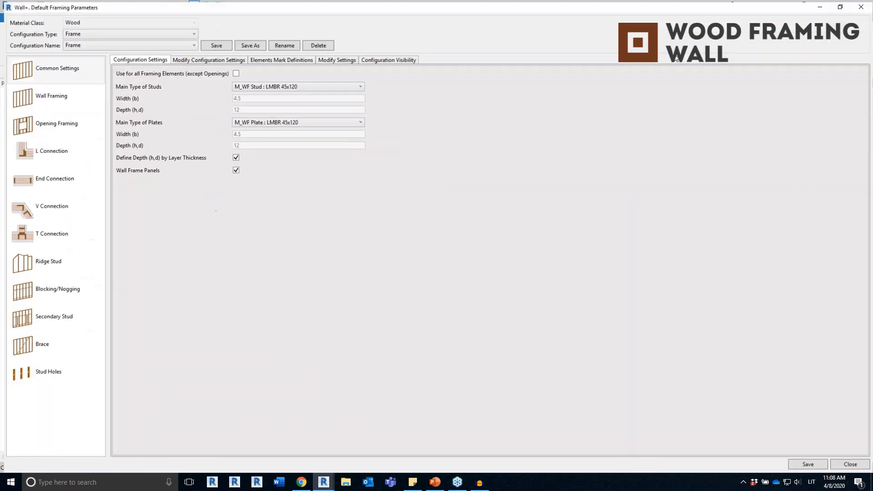
Step: Review the available configuration types and the saved Frame configuration names, and view the Save As prompt without saving a copy
left_click(125, 31)
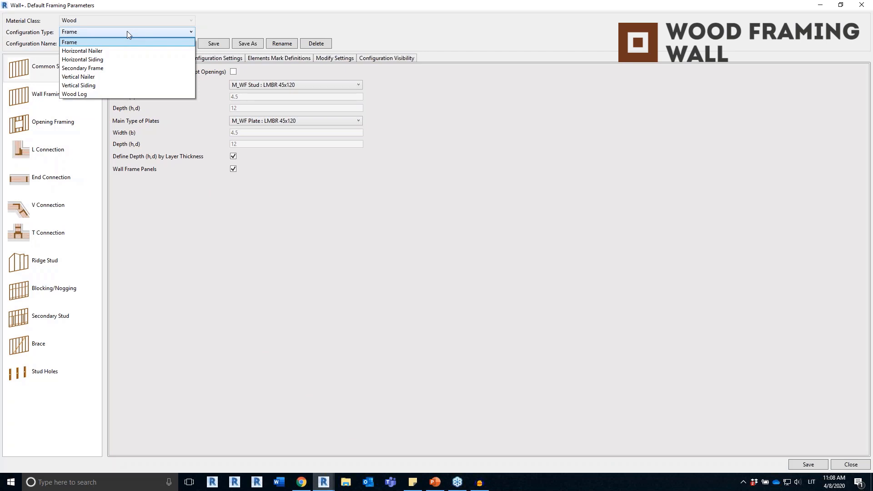
left_click(83, 43)
left_click(90, 42)
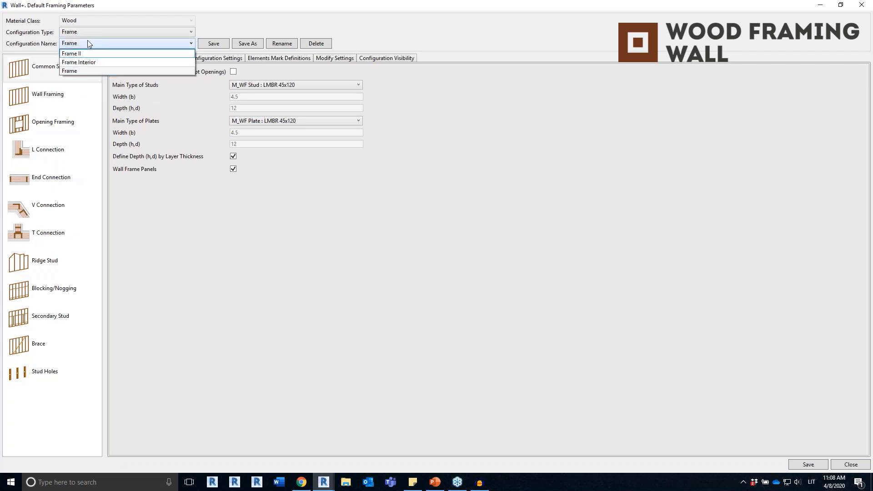
left_click(69, 46)
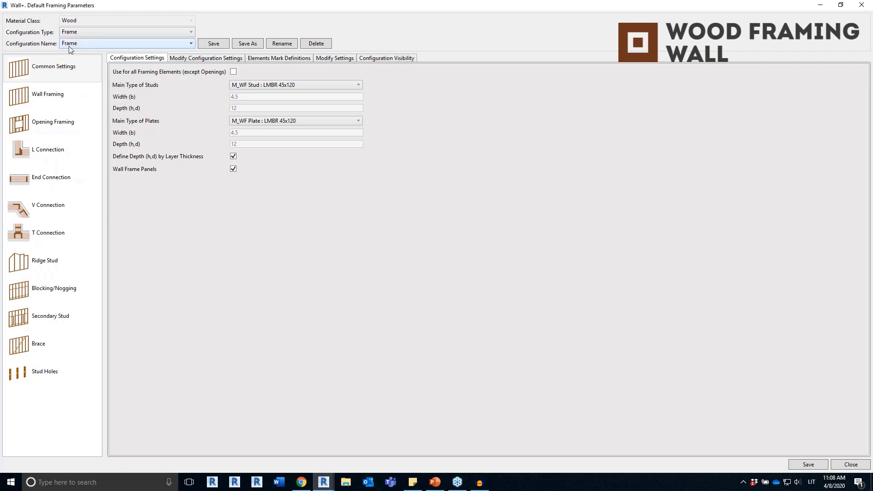
left_click(248, 44)
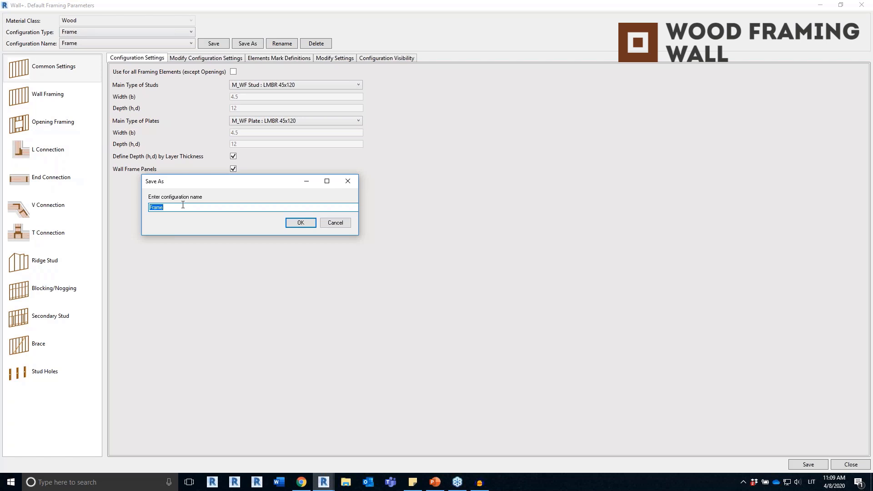
left_click(348, 181)
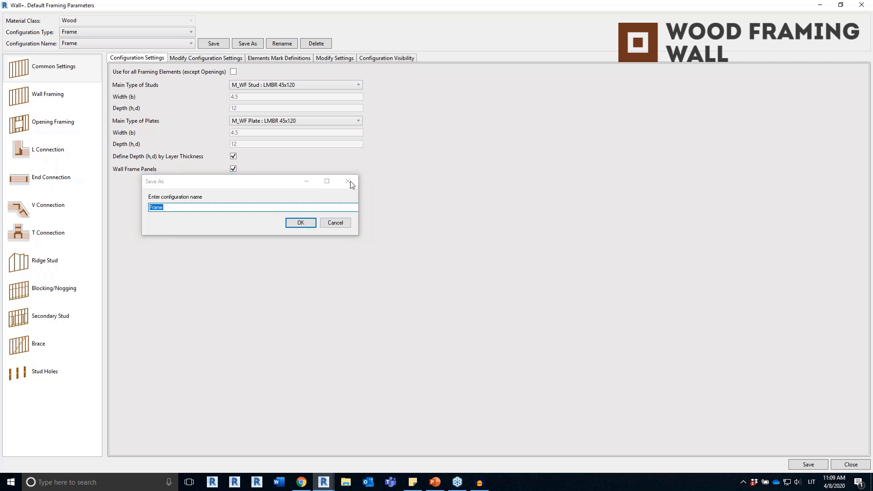
Step: Examine the vertical stud settings for wall framing, including the stud type choices and the stud spacing
left_click(56, 100)
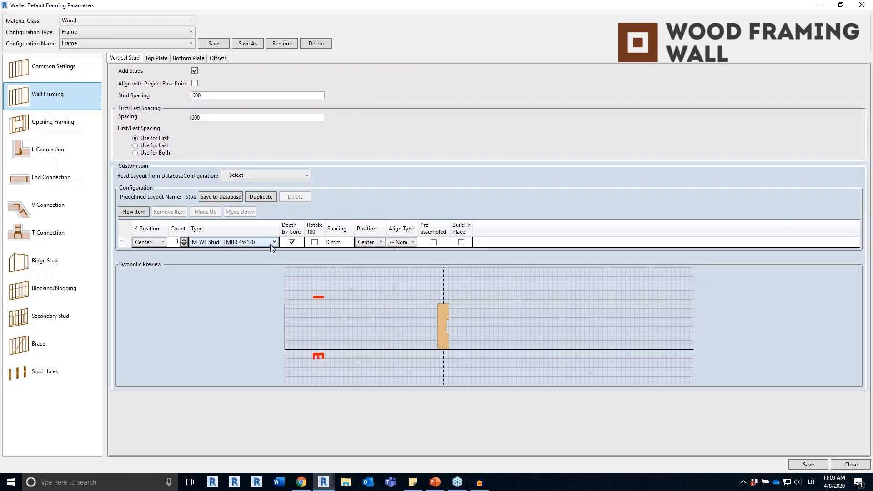
left_click(271, 244)
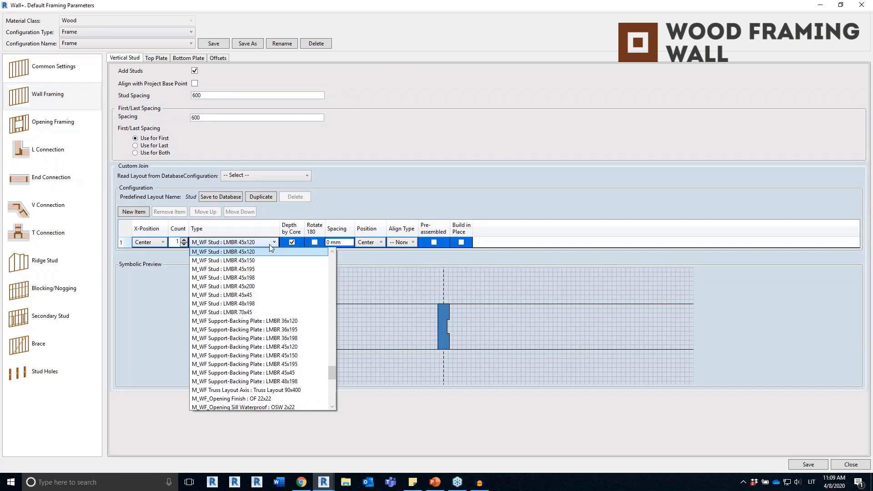
left_click(270, 244)
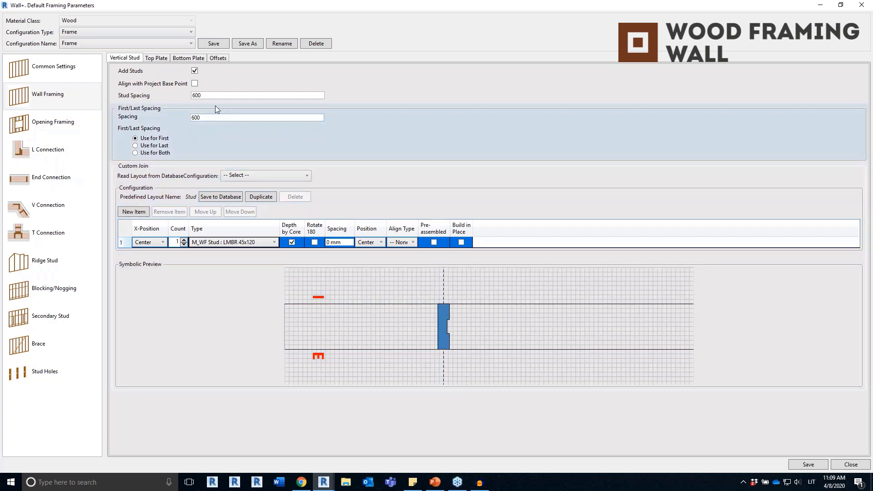
left_click(223, 95)
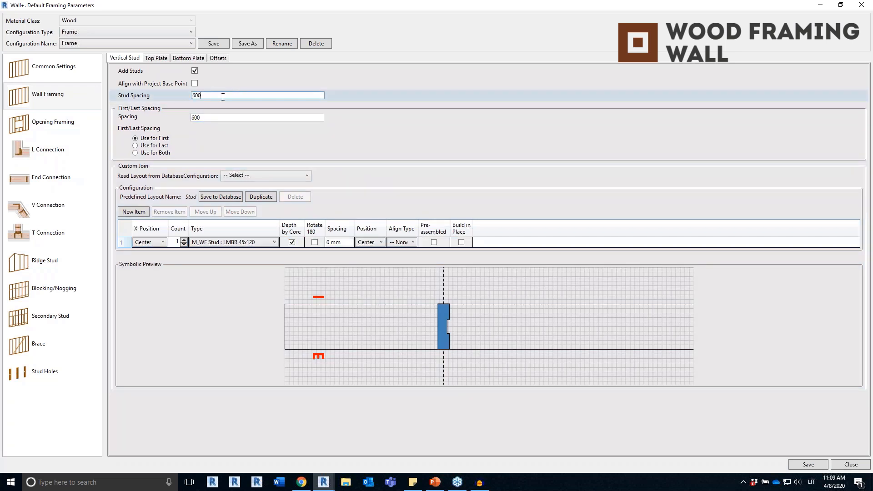
double_click(223, 97)
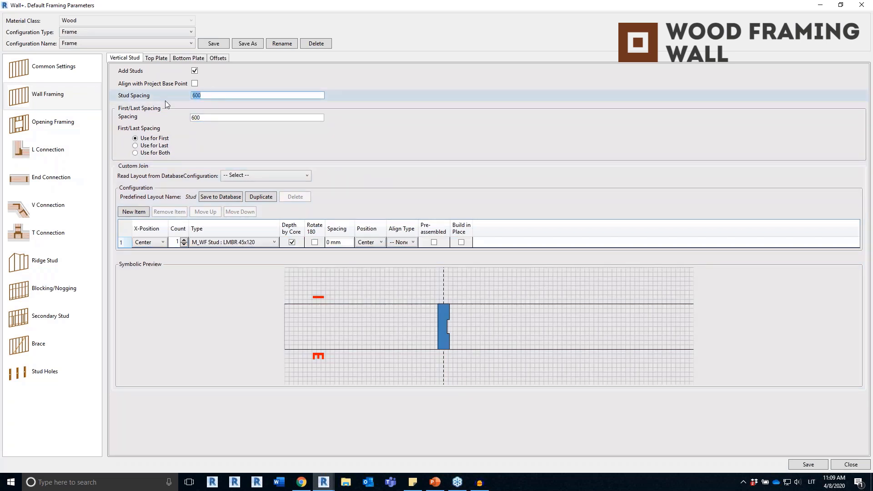
Step: Examine the top plate and top cover settings, previewing the top plates rotated 90 degrees and restoring their orientation
left_click(154, 59)
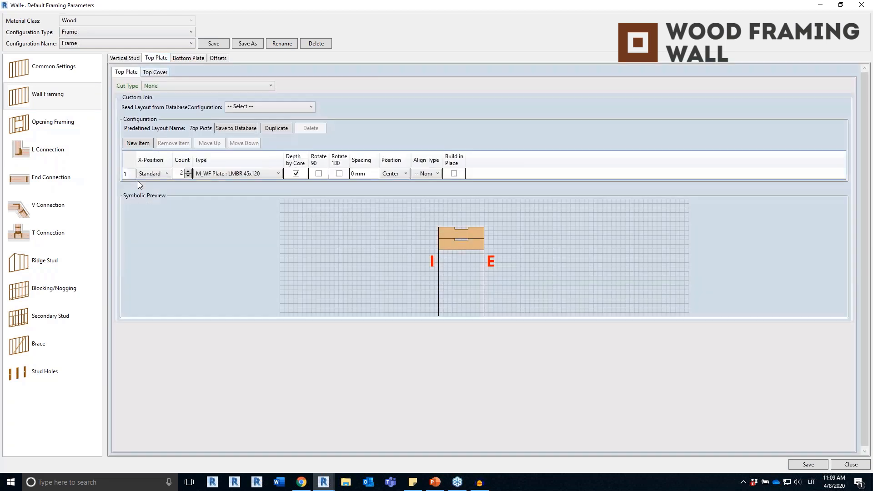
left_click(230, 174)
left_click(269, 176)
left_click(269, 175)
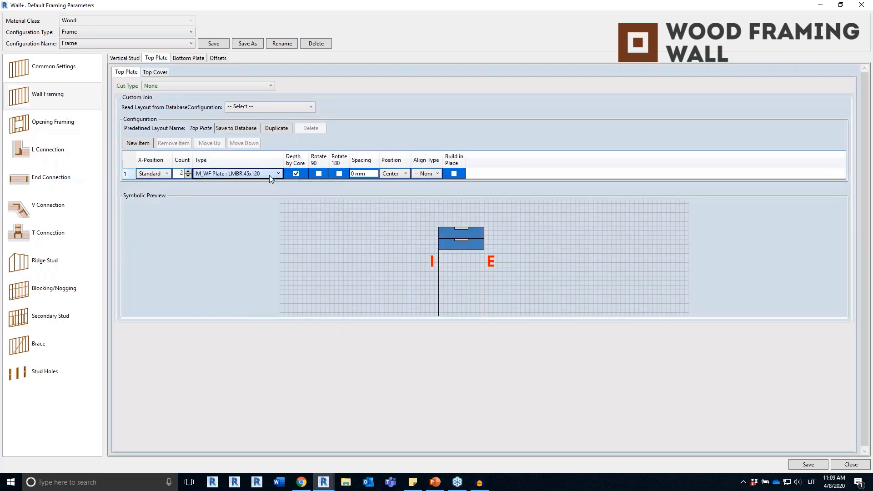
left_click(319, 174)
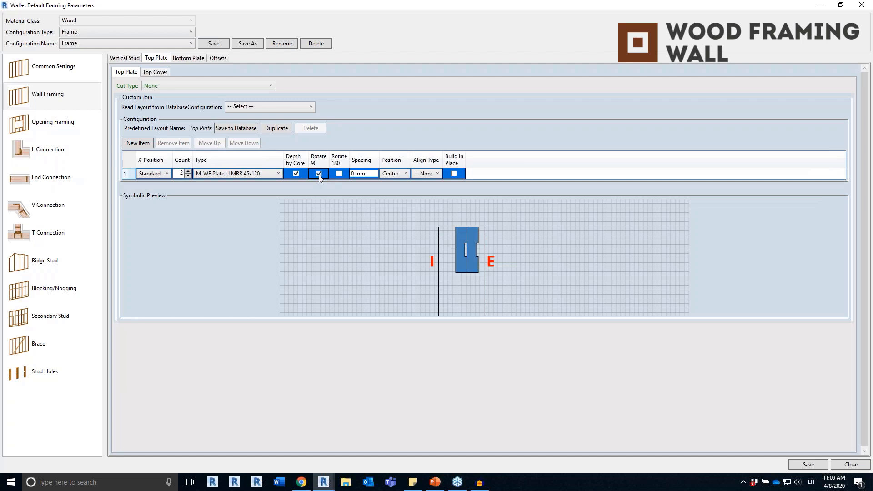
left_click(319, 174)
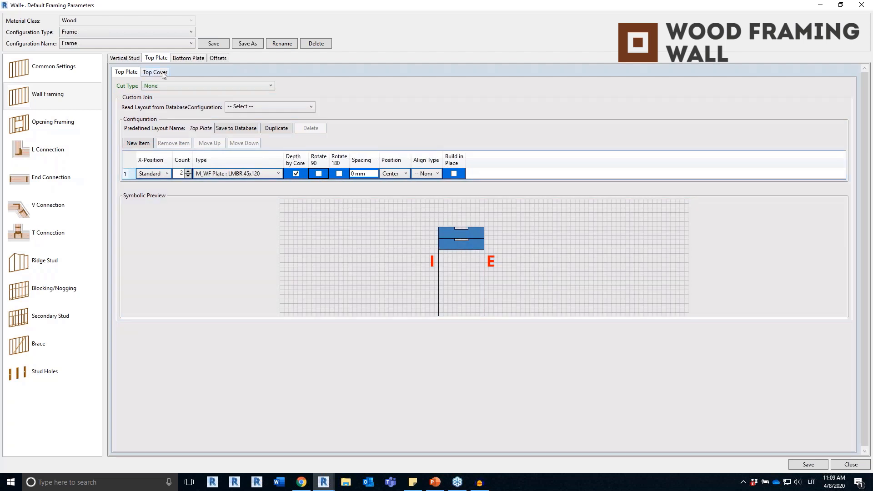
left_click(155, 72)
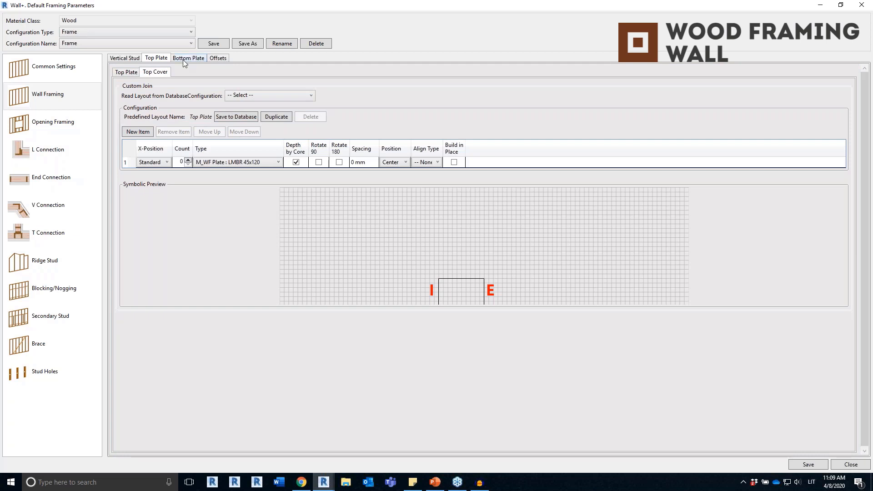
Step: Examine the bottom plate settings for wall framing and its available plate types
left_click(184, 58)
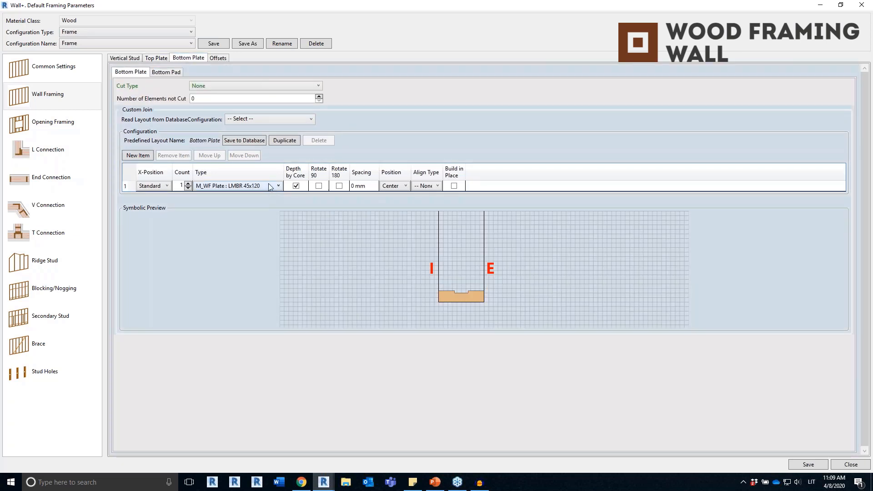
left_click(269, 185)
left_click(269, 184)
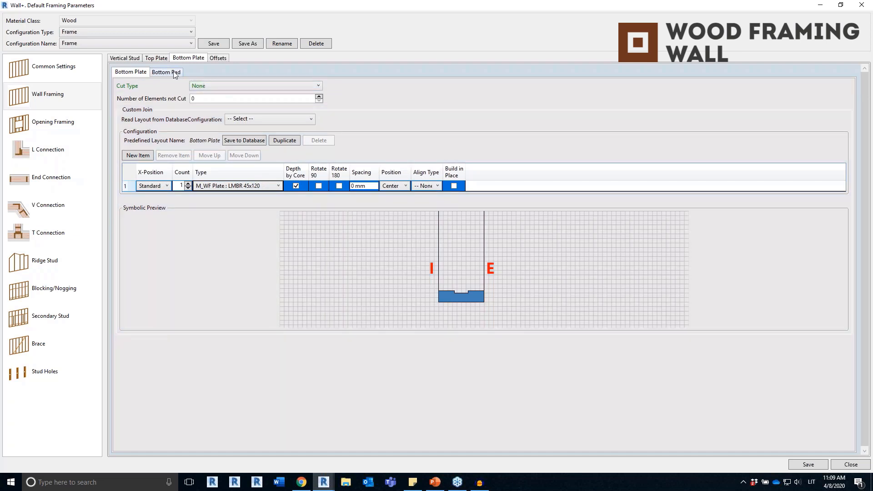
Step: Examine the bottom pad settings and the wall framing offsets, including the Framing Top/End Offset
left_click(174, 73)
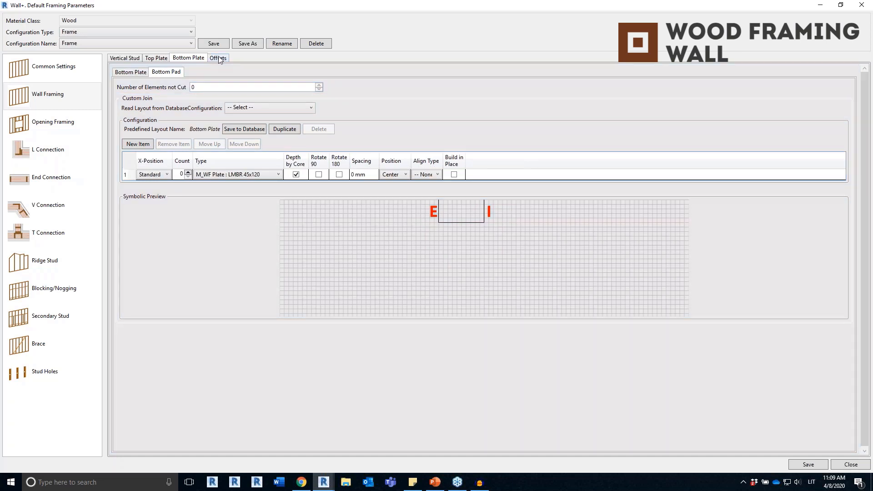
left_click(218, 58)
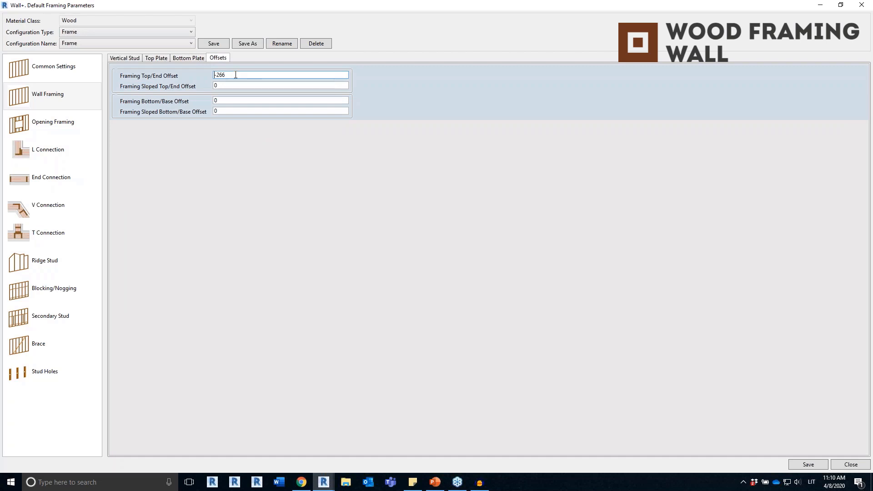
left_click_drag(235, 75, 163, 76)
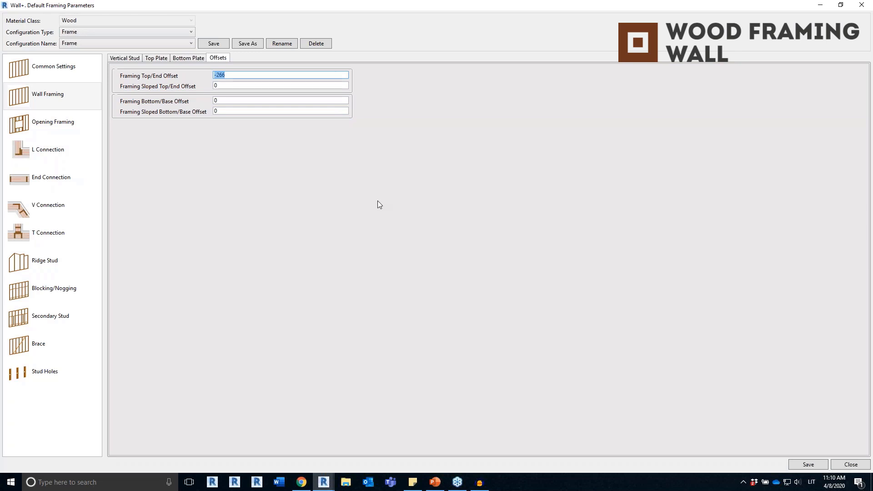
Step: Review the opening framing rules for window-window joins, window-door joins and windows, including the structural wall width ranges
left_click(53, 124)
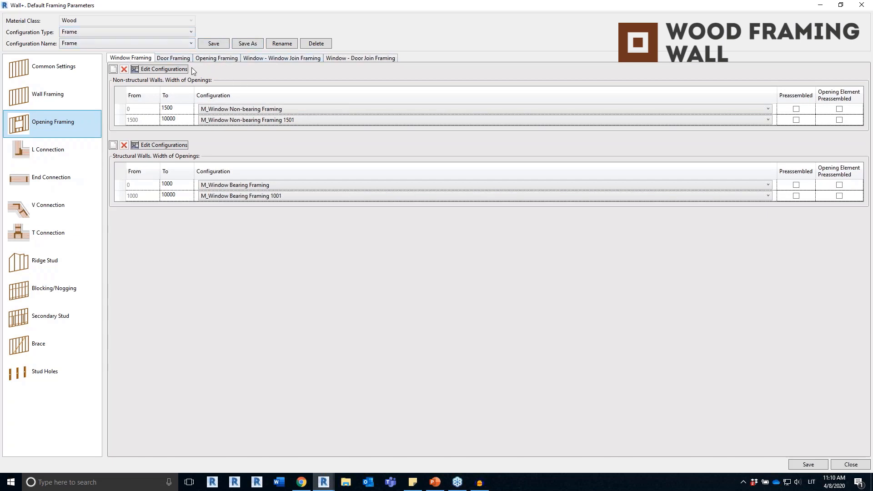
left_click(296, 58)
left_click(362, 59)
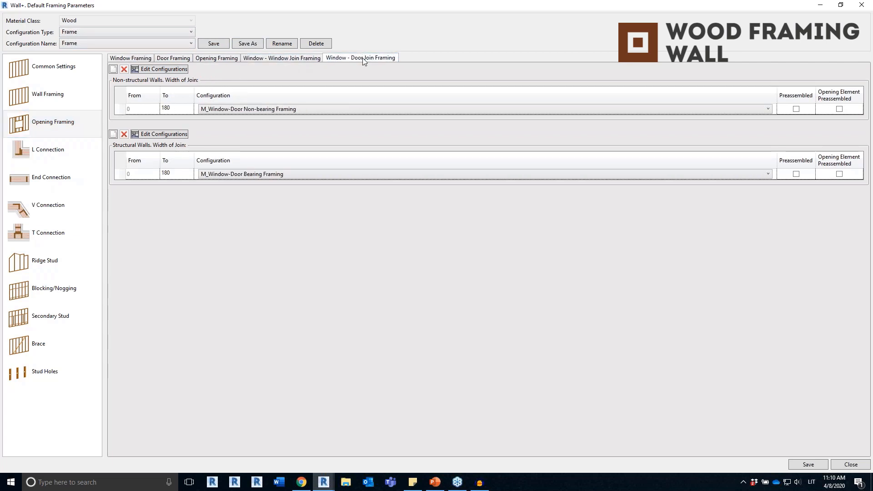
left_click(139, 61)
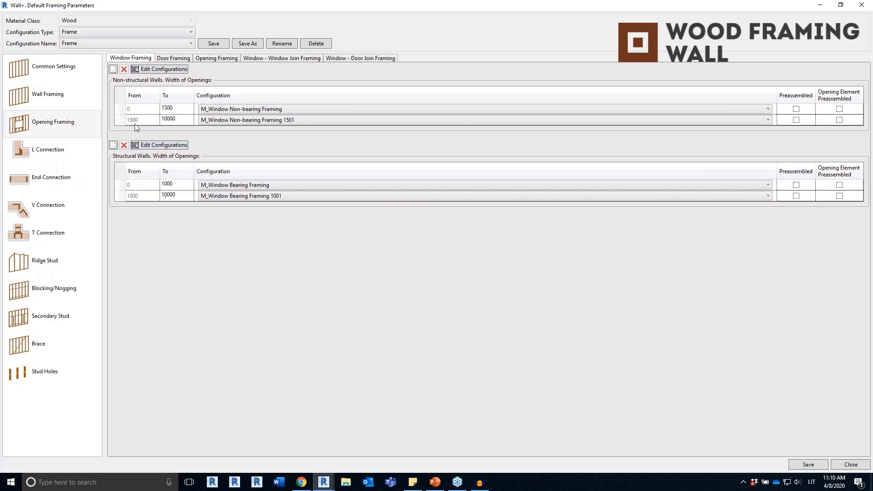
left_click(120, 185)
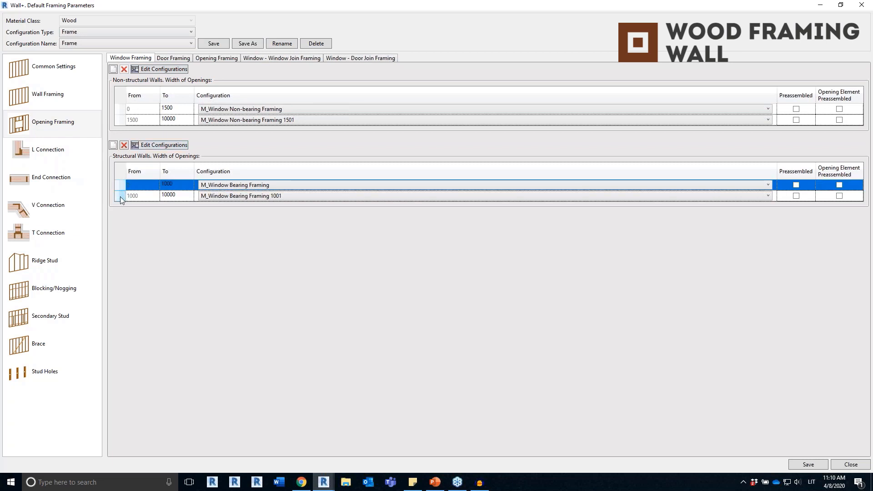
left_click(120, 197)
left_click(119, 187)
Step: Open the structural-wall M_Window Bearing Framing configuration and examine its saved names and its header, top support, sill and trimmer settings
left_click(157, 145)
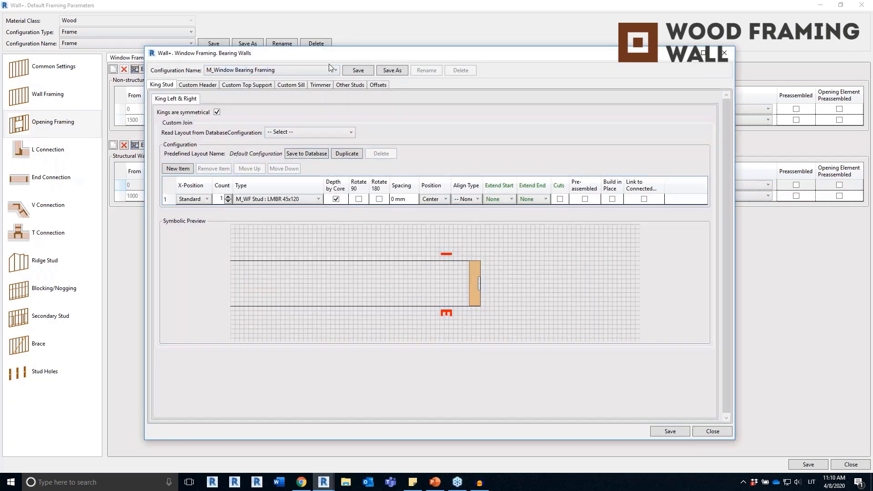
left_click(329, 70)
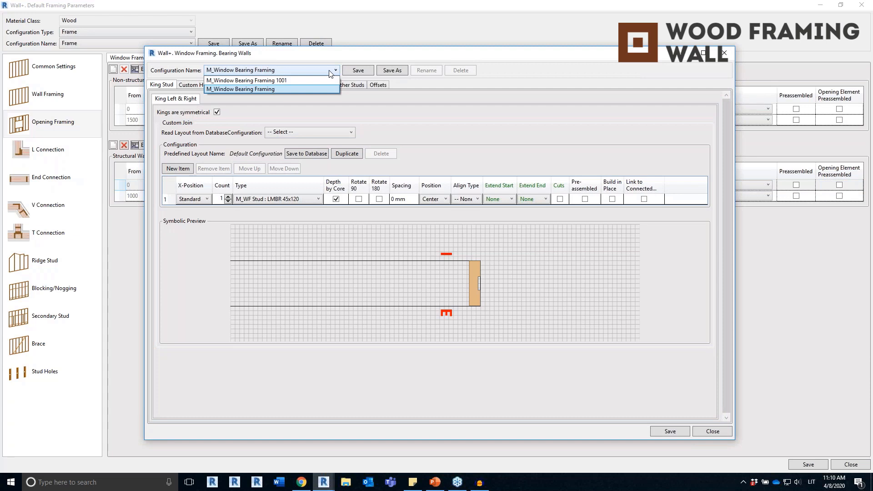
left_click(334, 71)
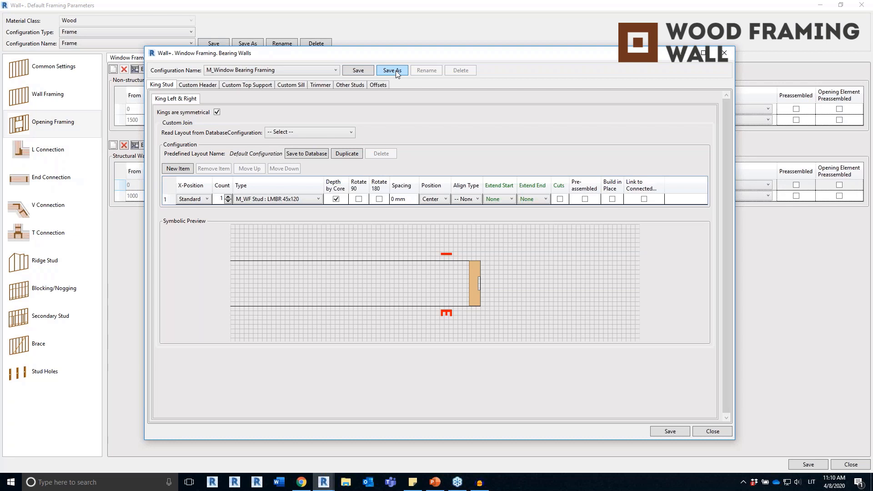
left_click(205, 86)
left_click(248, 86)
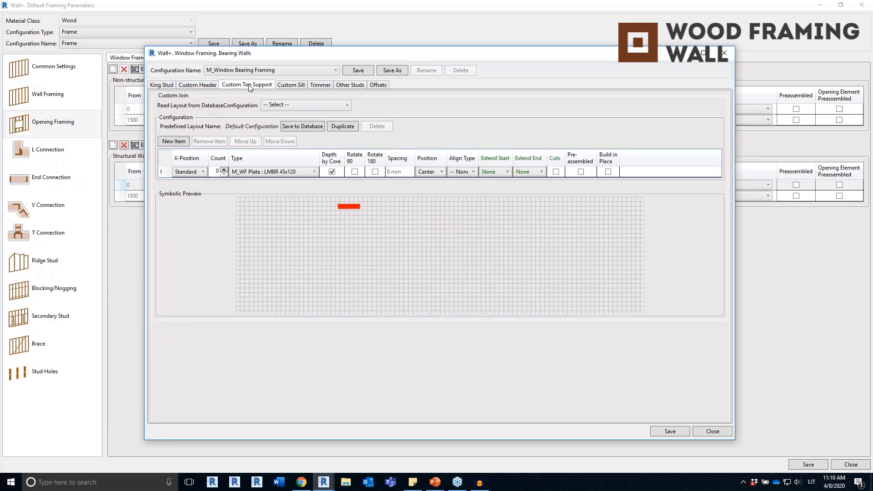
left_click(296, 86)
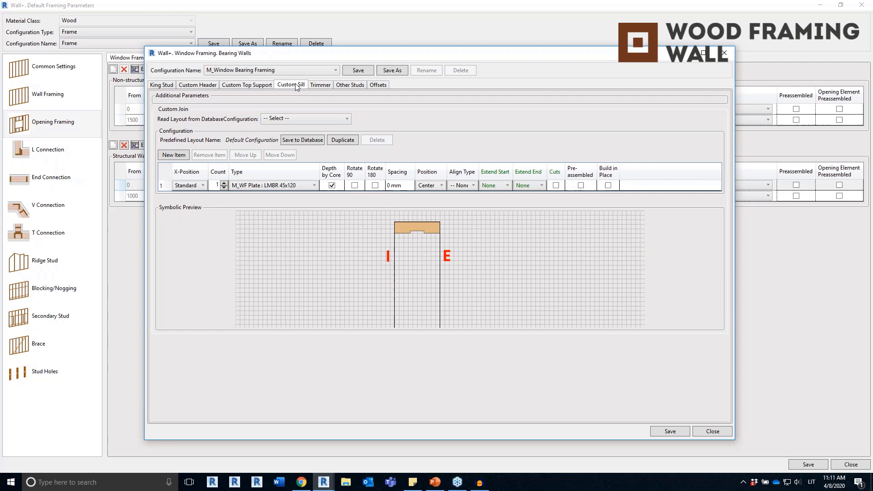
left_click(320, 85)
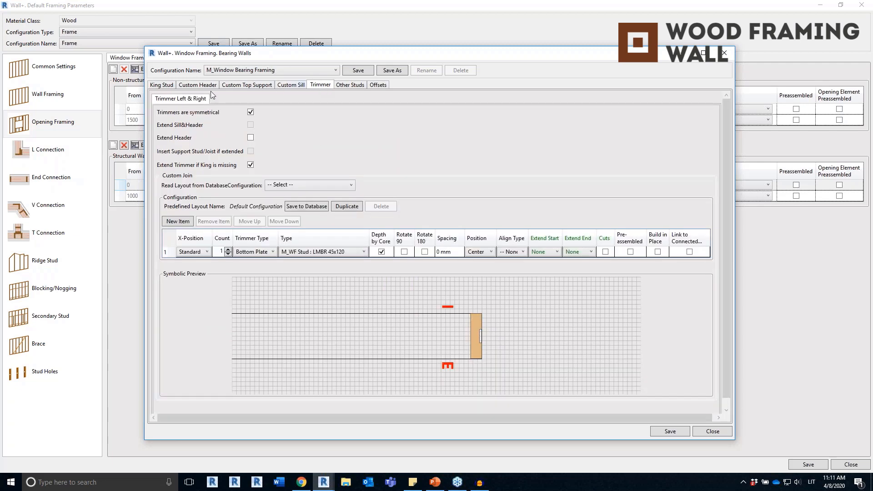
left_click(197, 86)
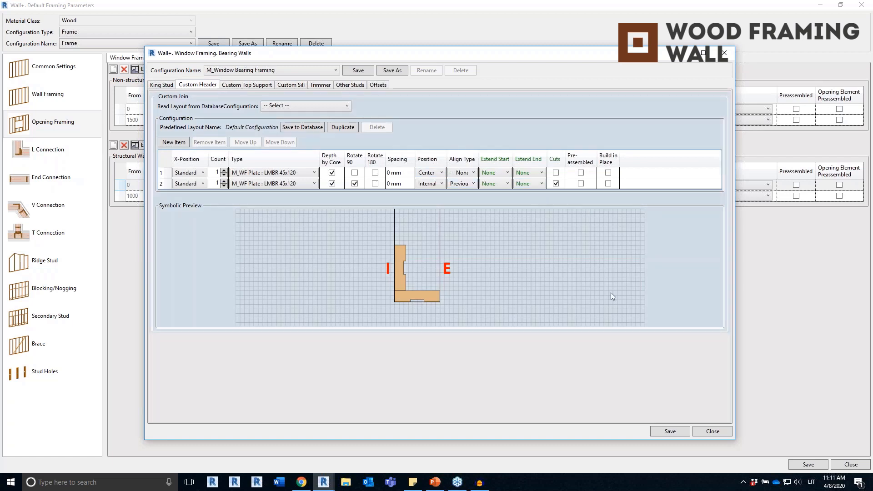
Step: Replace the header's second item with a new LMBR 45x120 plate using depth by core, rotated 90 degrees and positioned Internal
left_click(703, 53)
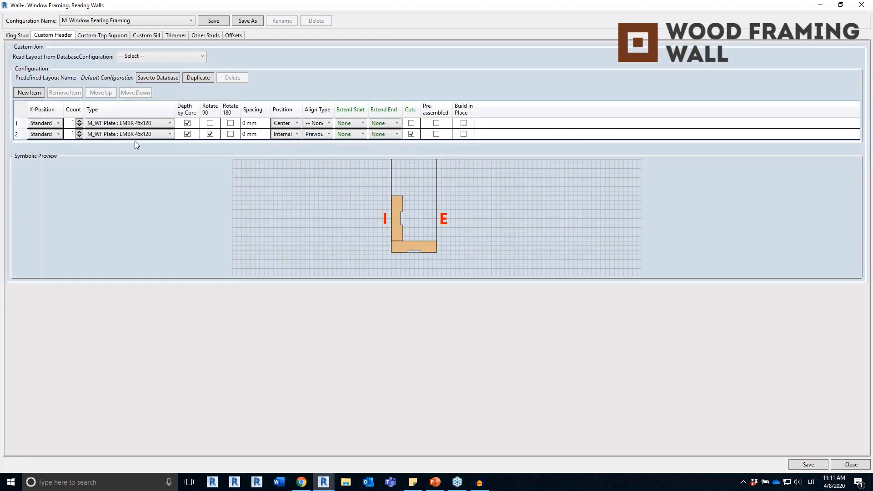
left_click(17, 134)
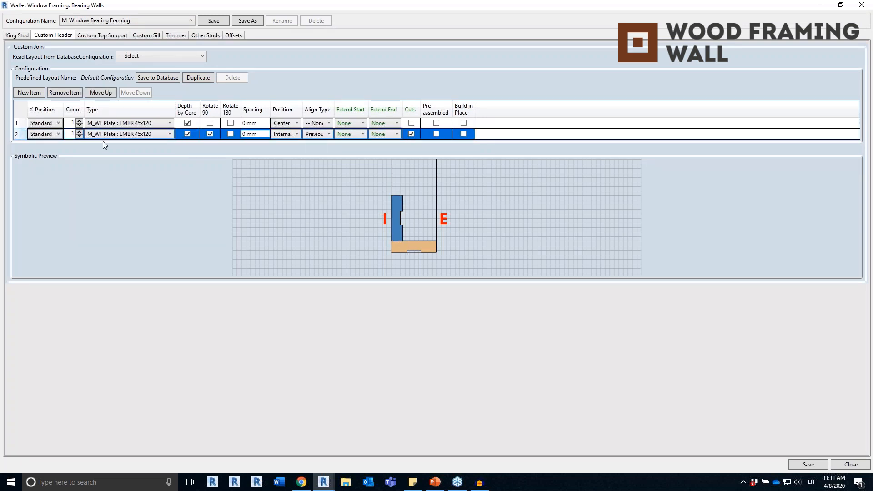
left_click(66, 92)
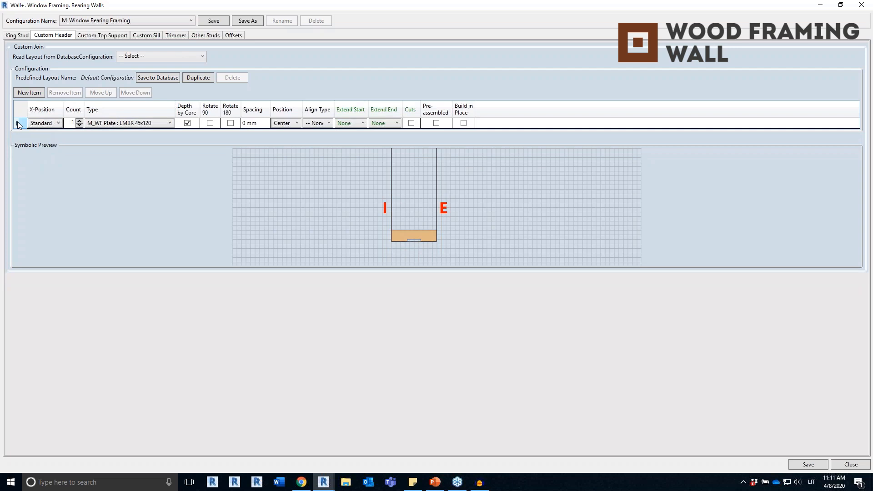
left_click(18, 125)
left_click(29, 93)
left_click(144, 134)
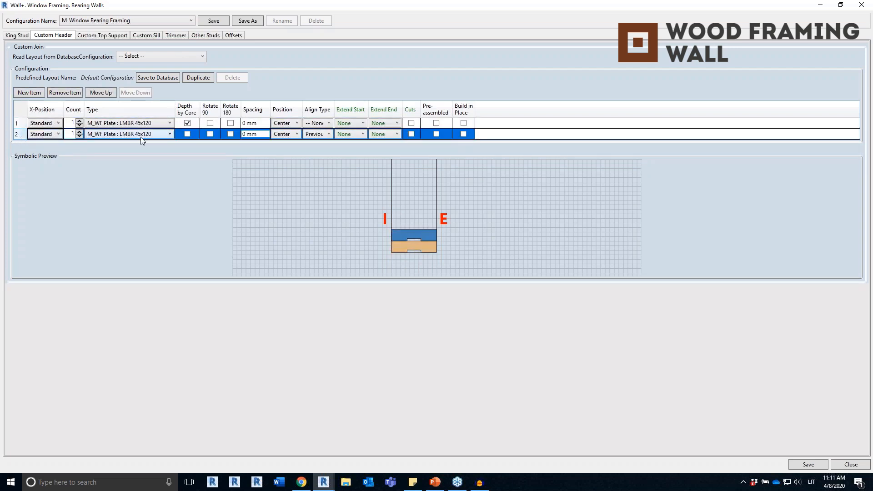
left_click(187, 133)
left_click(209, 134)
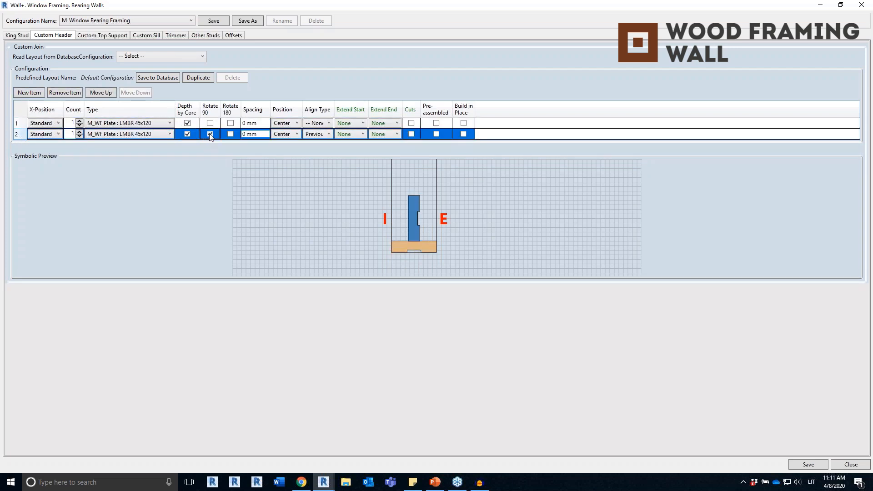
left_click(294, 134)
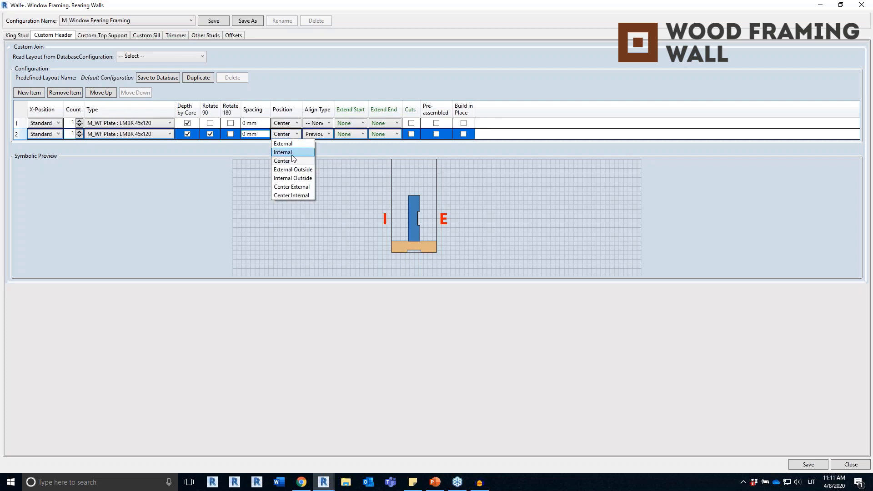
left_click(287, 153)
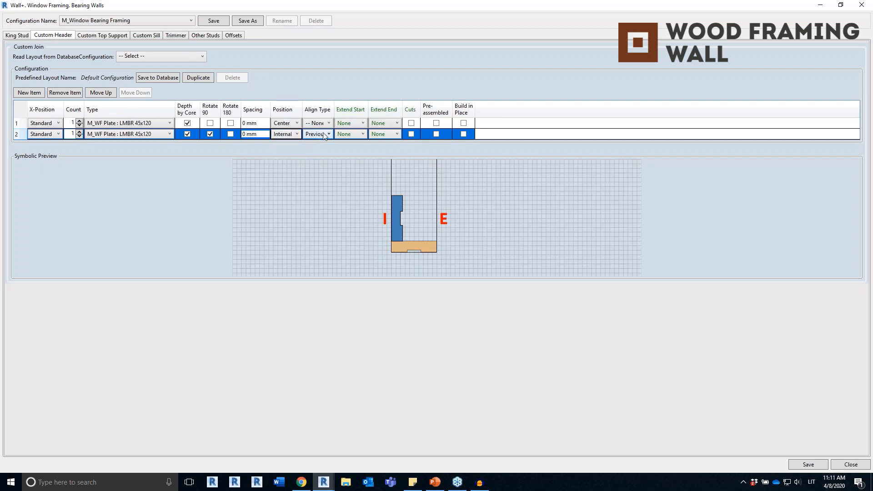
Step: Add a third header item with depth by core, rotated 90 and 180 degrees, positioned External, aligned to Previous Start, with a count of 2
left_click(28, 94)
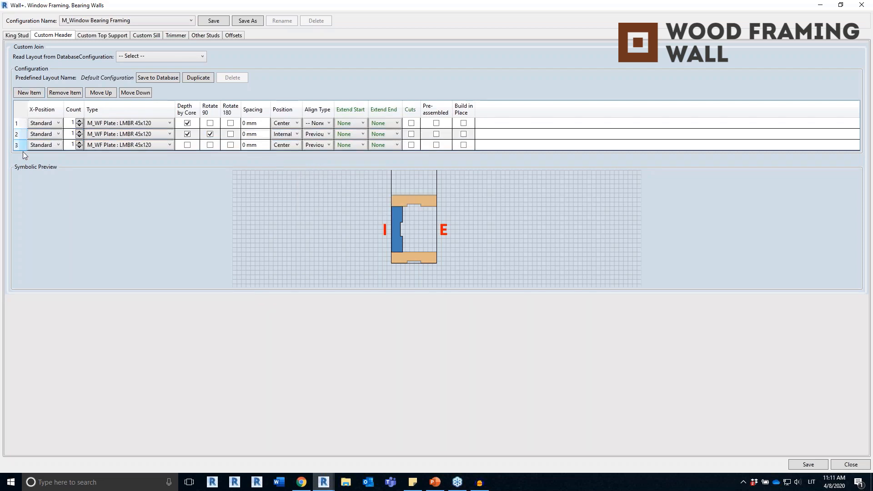
left_click(187, 145)
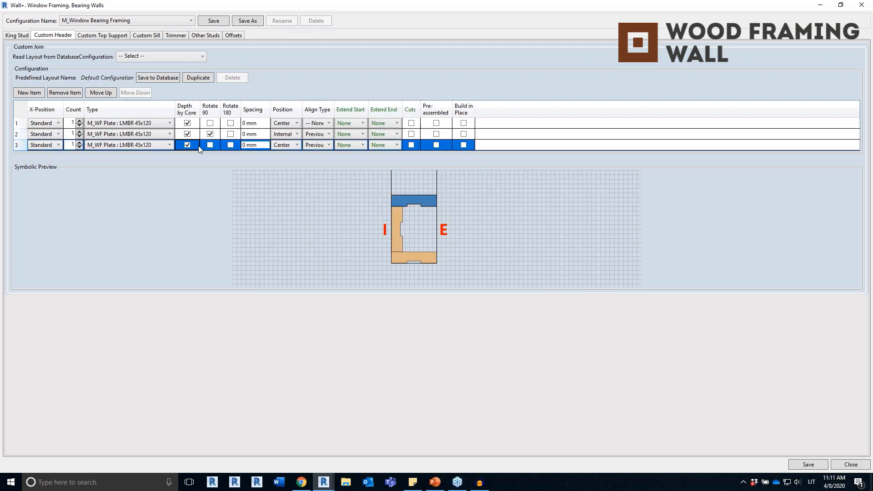
left_click(210, 145)
left_click(230, 144)
left_click(287, 148)
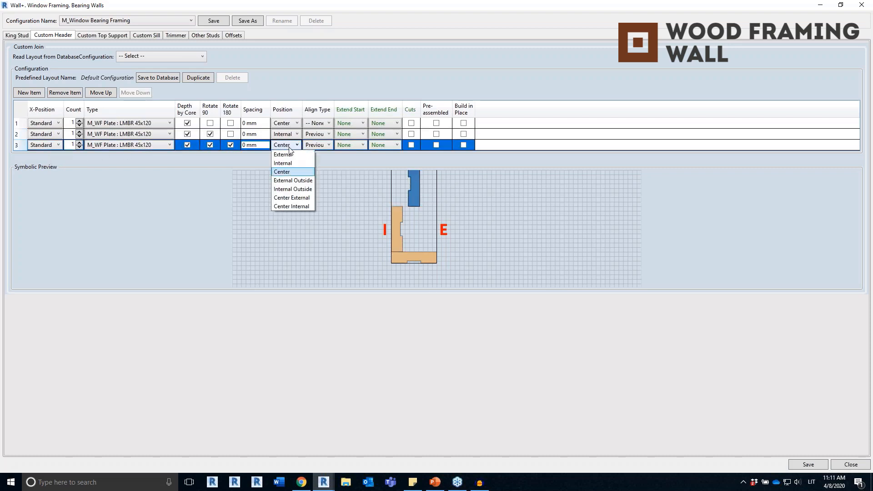
left_click(291, 156)
left_click(328, 146)
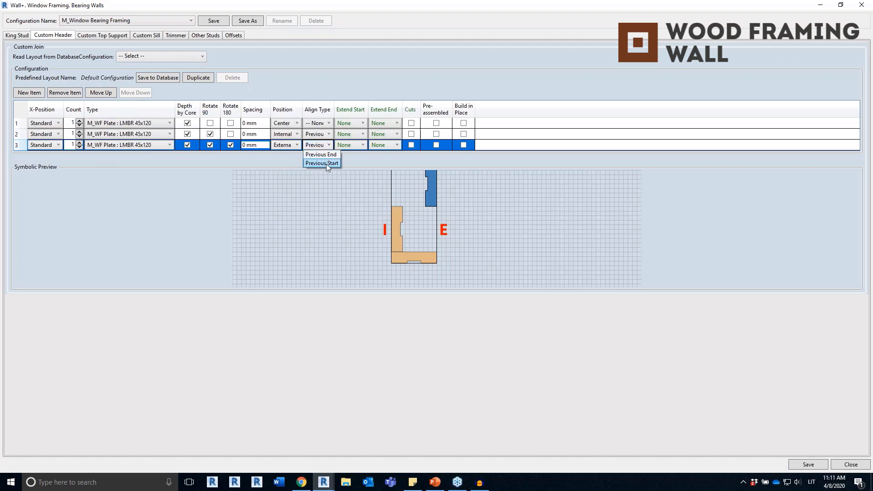
left_click(326, 164)
double_click(73, 143)
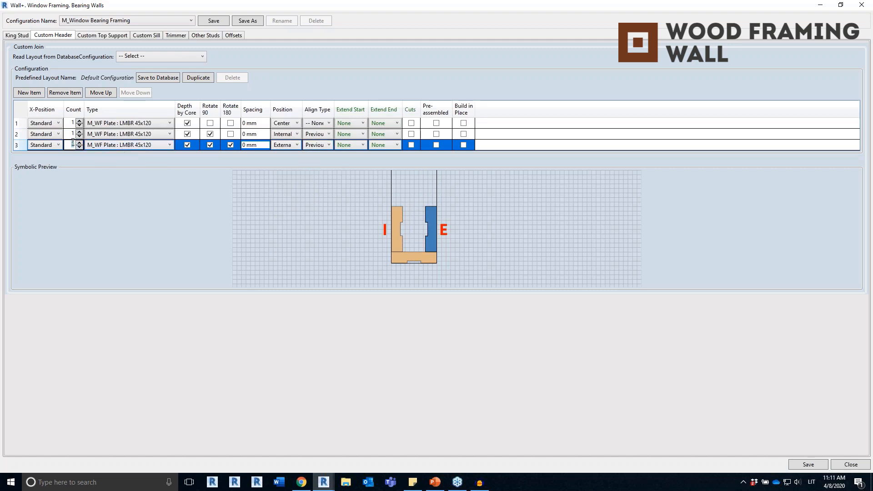
type("2")
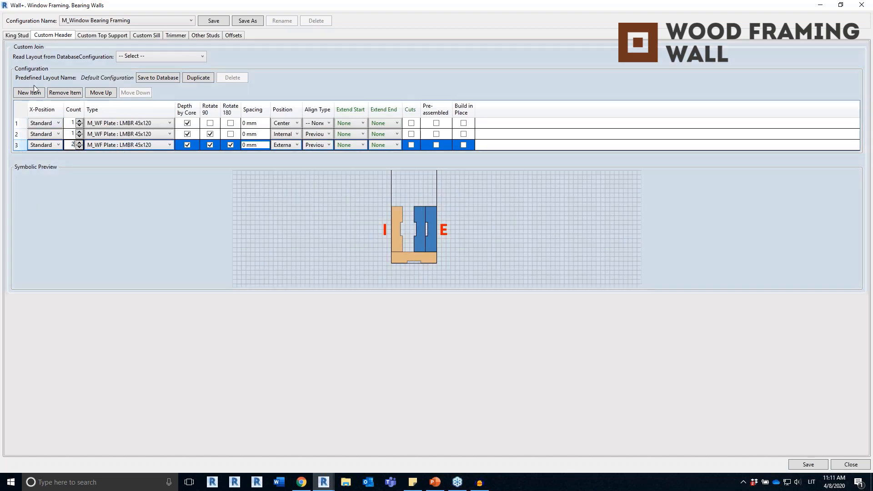
Step: Add a fourth plate to the header, and restore the header layout from the database's Default Configuration
left_click(30, 93)
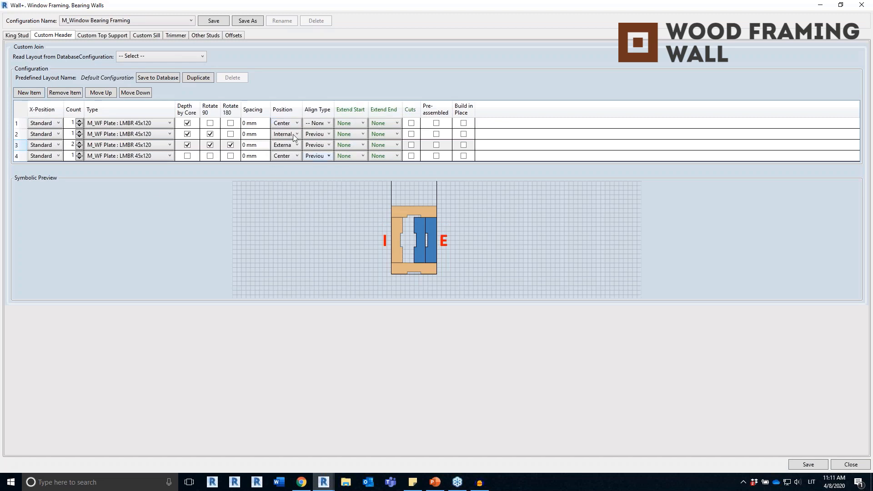
left_click(175, 60)
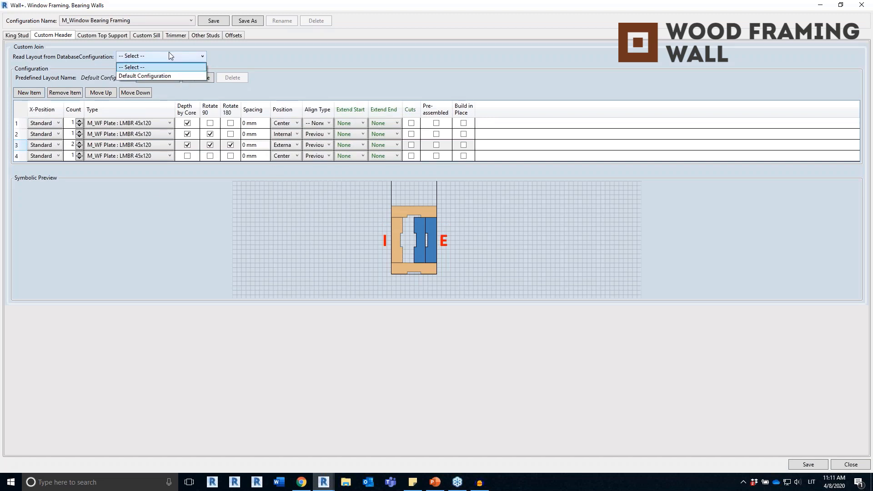
left_click(170, 76)
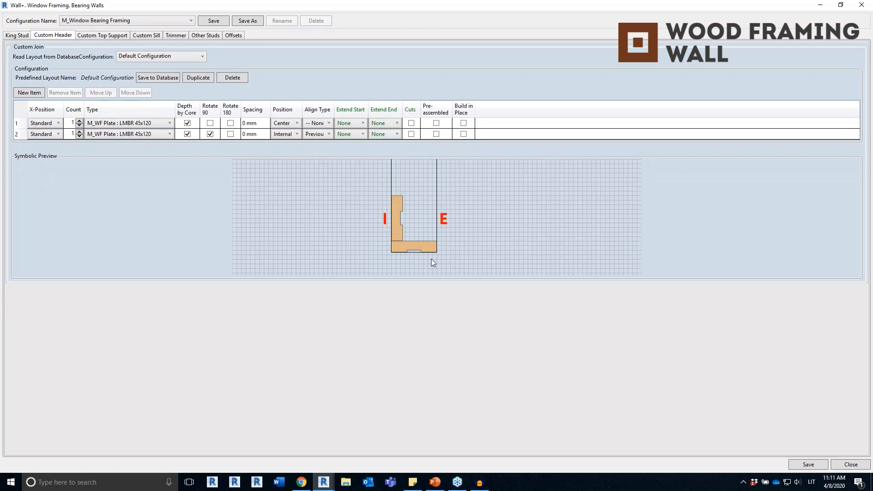
Step: Examine the custom sill, other studs and opening offset settings of the window framing configuration, and close it without saving
left_click(116, 36)
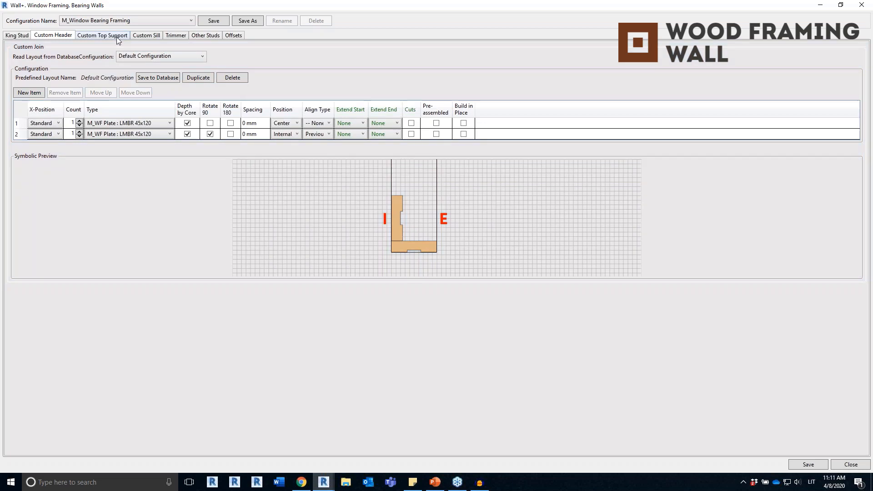
left_click(146, 37)
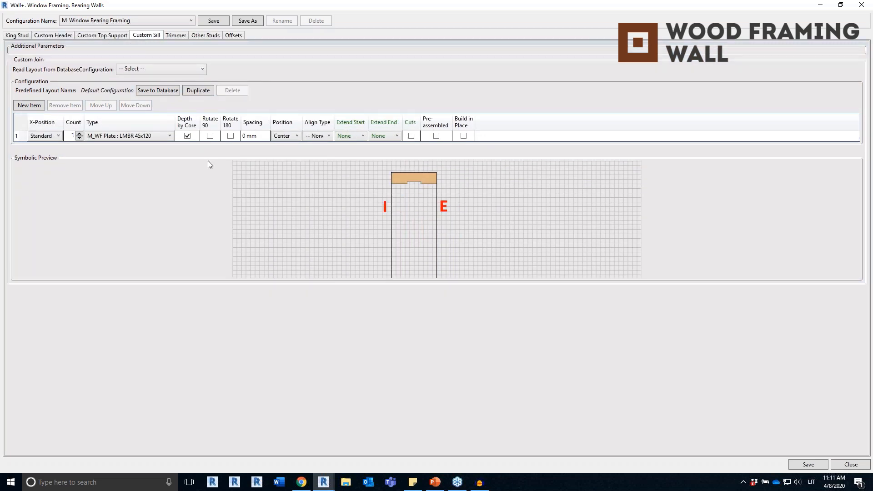
left_click(210, 37)
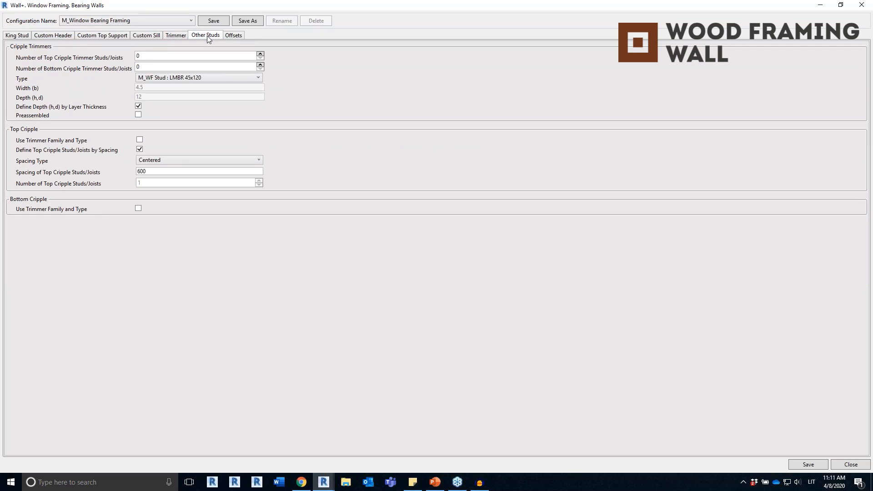
double_click(166, 56)
left_click(234, 36)
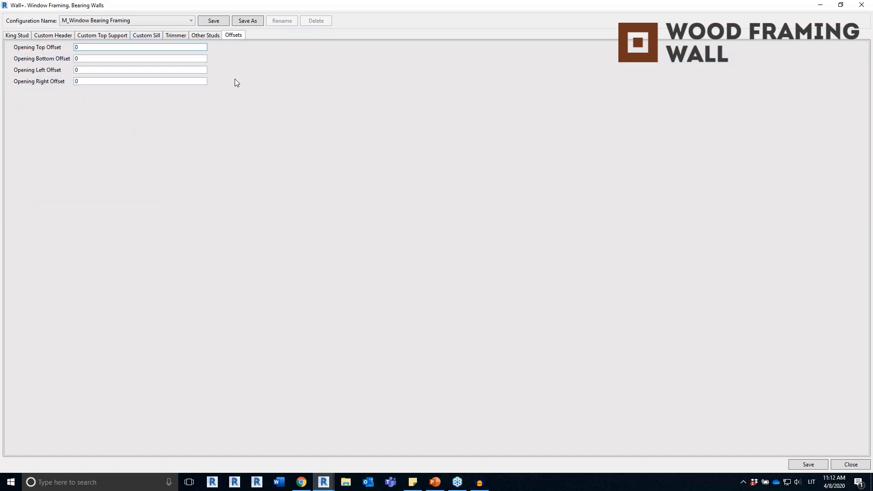
left_click(862, 5)
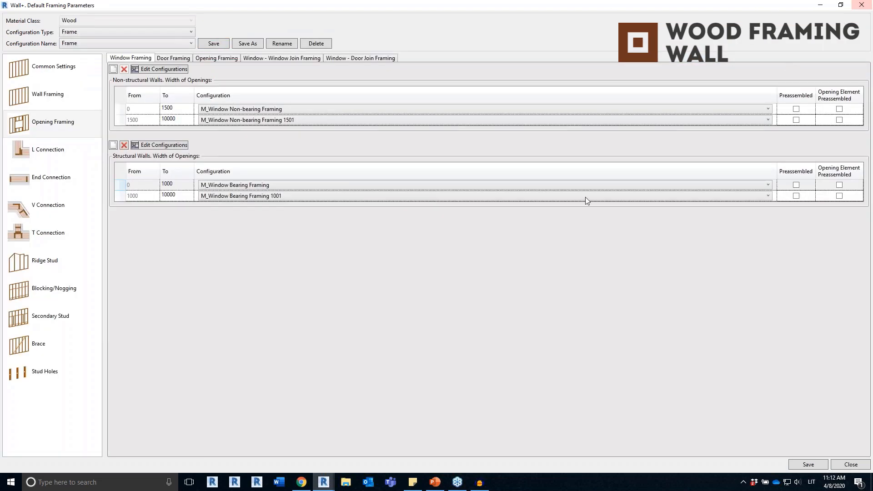
Step: Compare the window framing configurations assigned by opening width for structural walls
left_click(340, 184)
left_click(336, 196)
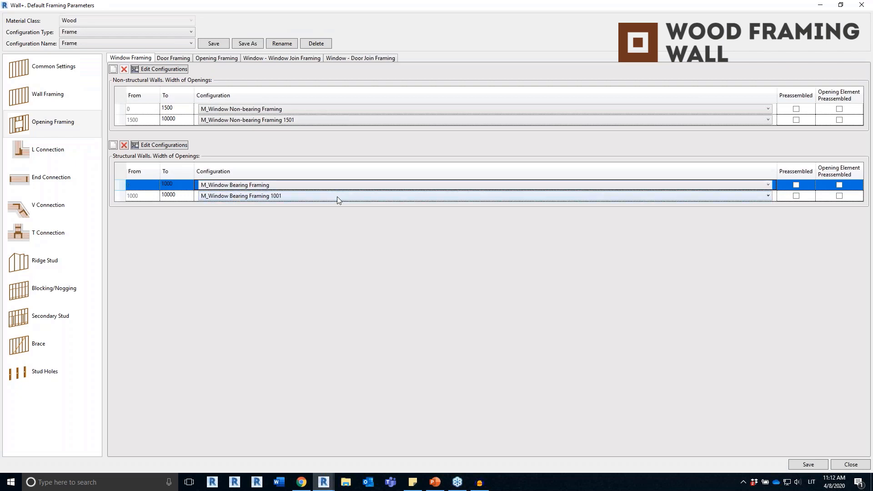
left_click(336, 200)
left_click(339, 201)
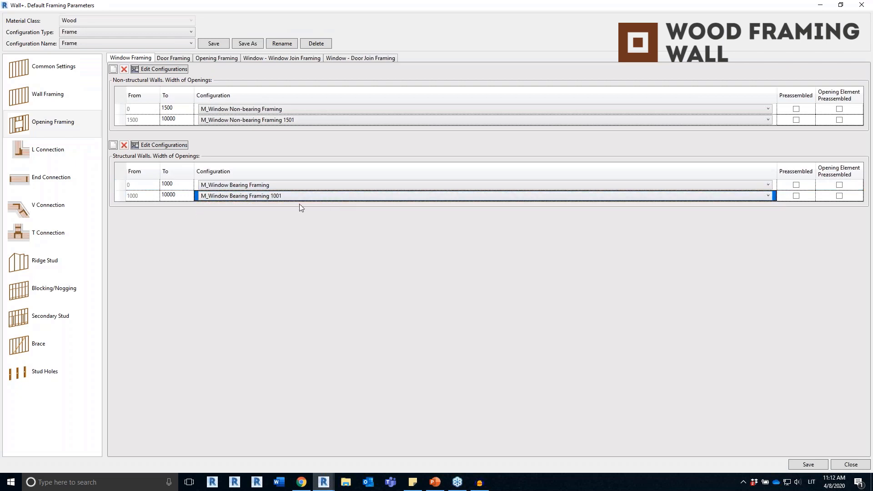
Step: Examine the wall connection settings, focusing on the stud layouts of the L and B outer corners
left_click(61, 153)
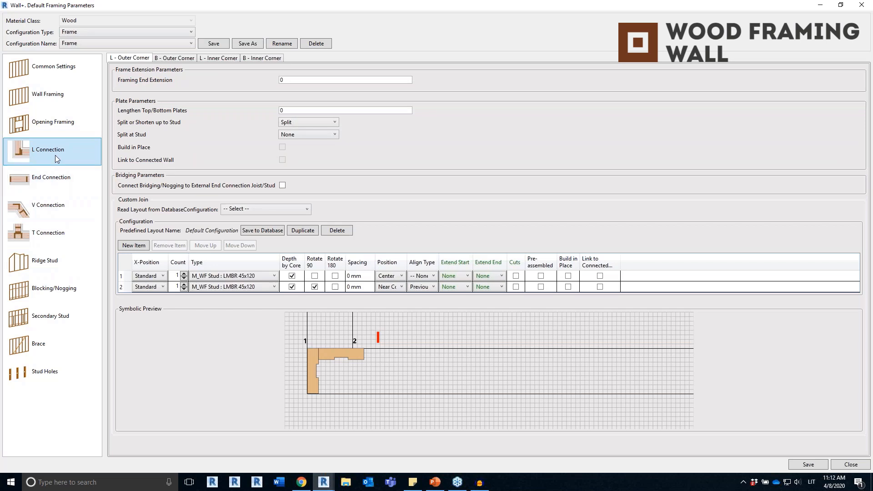
left_click(66, 181)
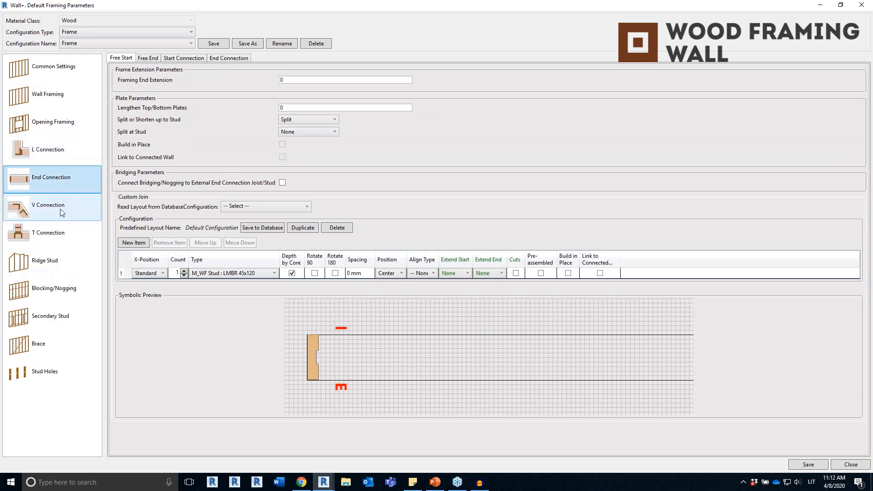
left_click(62, 212)
left_click(58, 236)
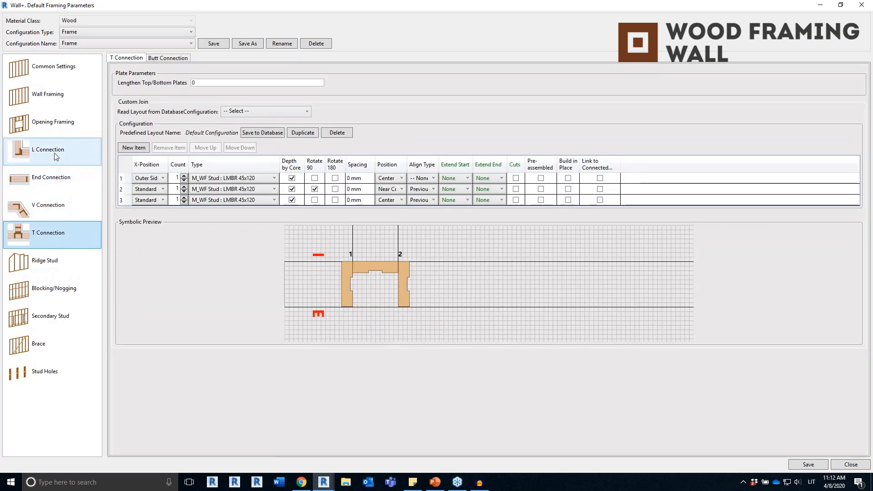
left_click(56, 155)
left_click(127, 287)
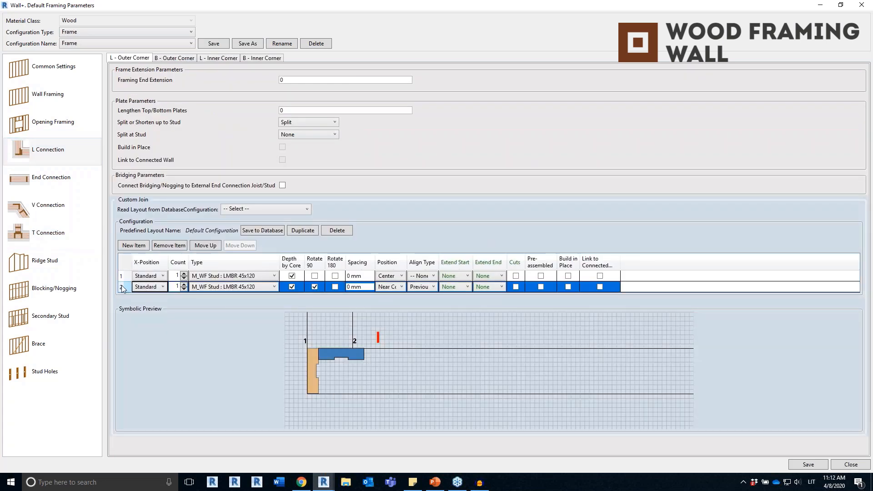
left_click(127, 277)
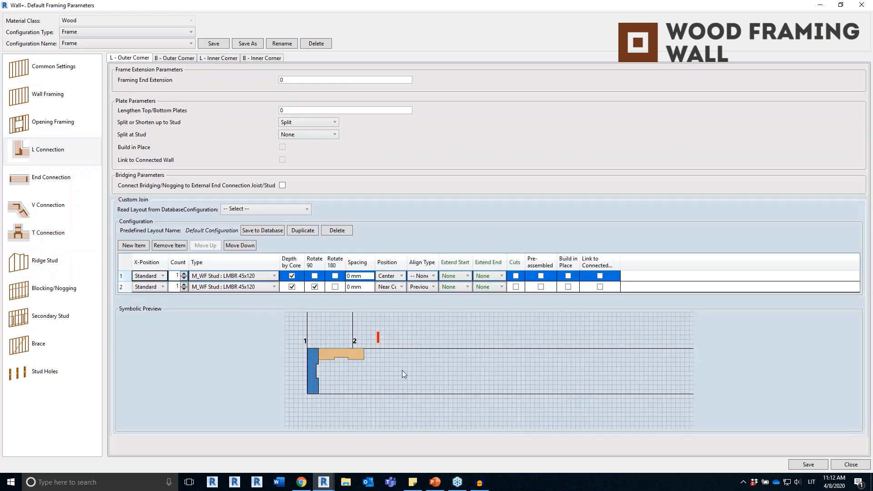
left_click(176, 58)
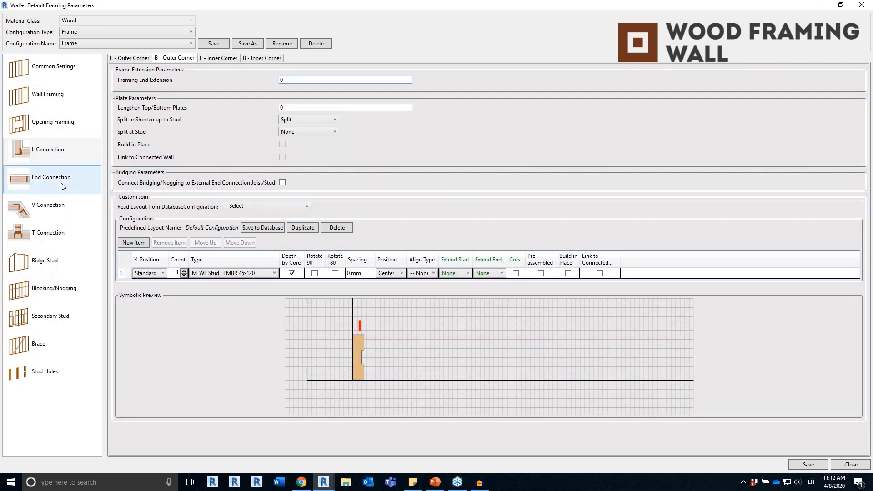
Step: Examine the end connection, T connection, ridge stud and blocking/nogging settings, and close the framing parameters
left_click(63, 187)
left_click(185, 58)
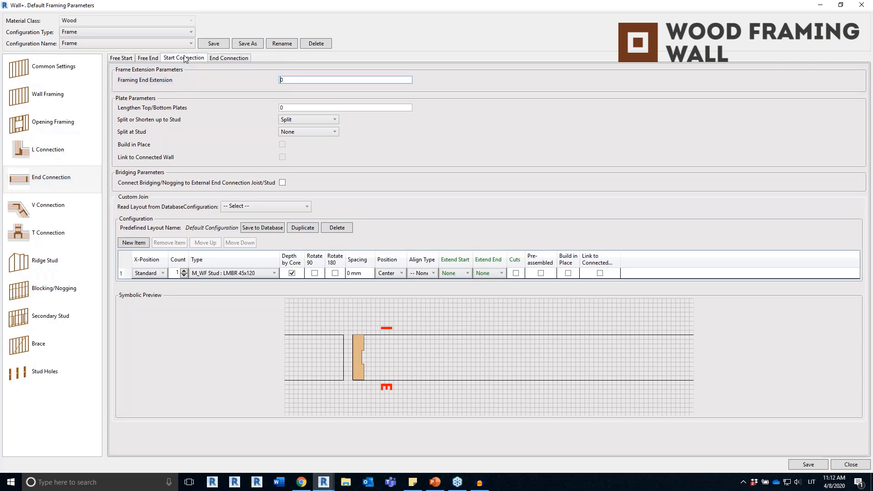
left_click(50, 234)
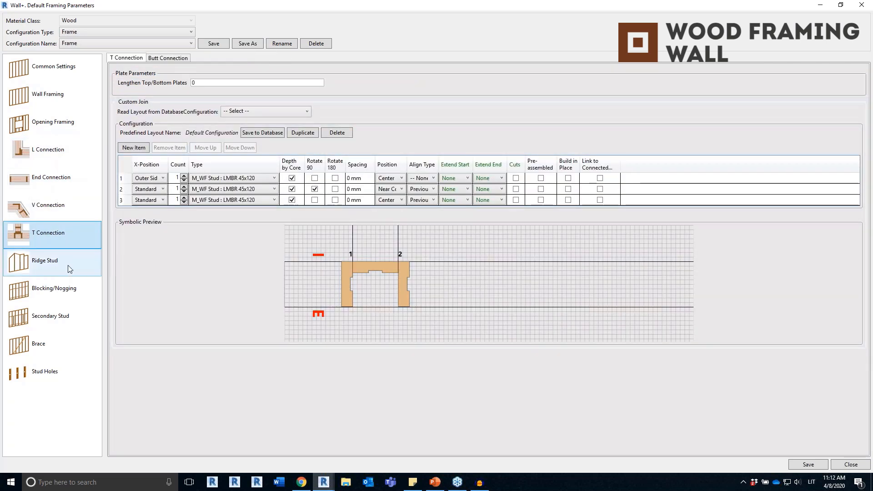
left_click(68, 265)
left_click(65, 298)
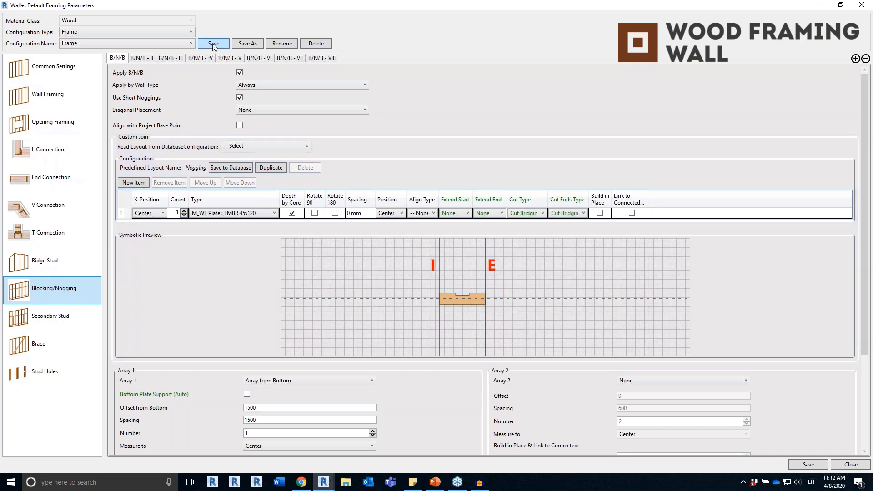
left_click(861, 5)
Step: Review the Link Wall layer assignments of the unframed exterior window wall, checking the Frame configuration of its structure layer
middle_click_drag(552, 355, 421, 396)
middle_click_drag(421, 397, 428, 383, "shift")
scroll(481, 366, "up", 2)
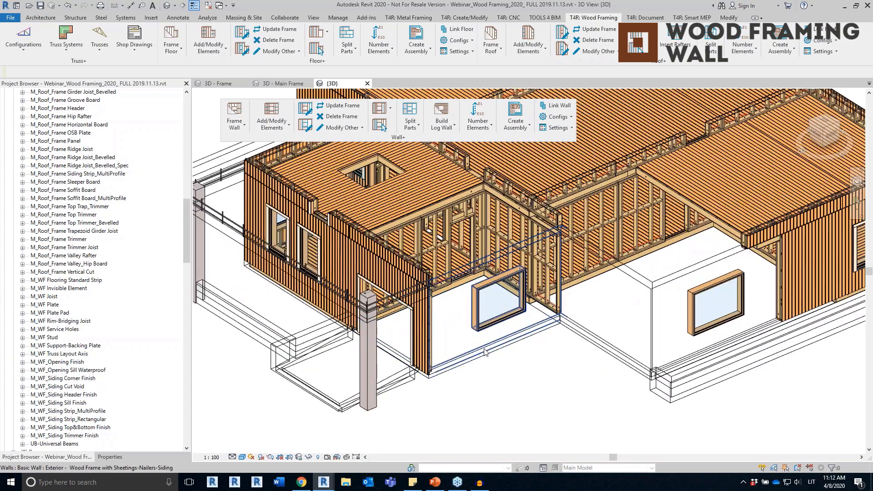
left_click(484, 352)
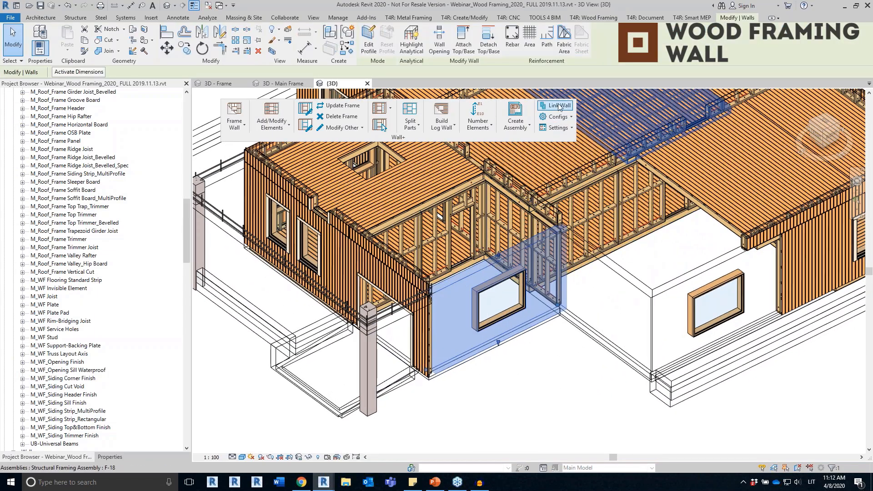
left_click(556, 105)
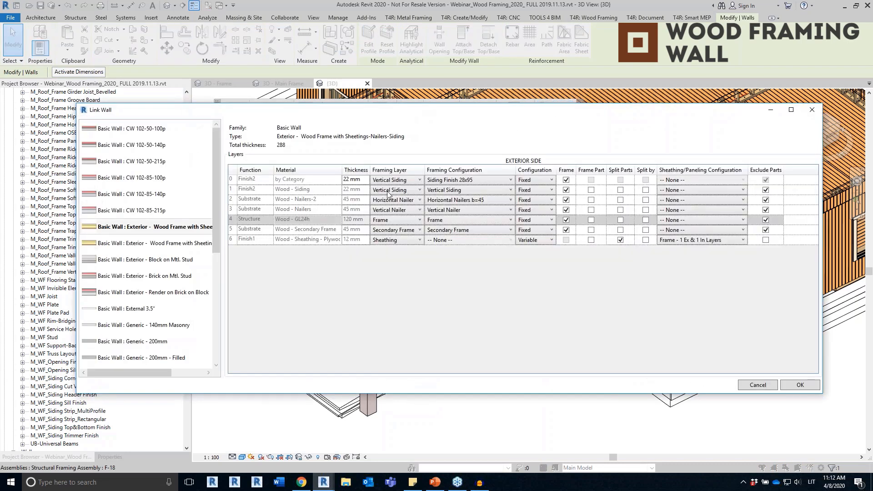
left_click(469, 220)
left_click(468, 220)
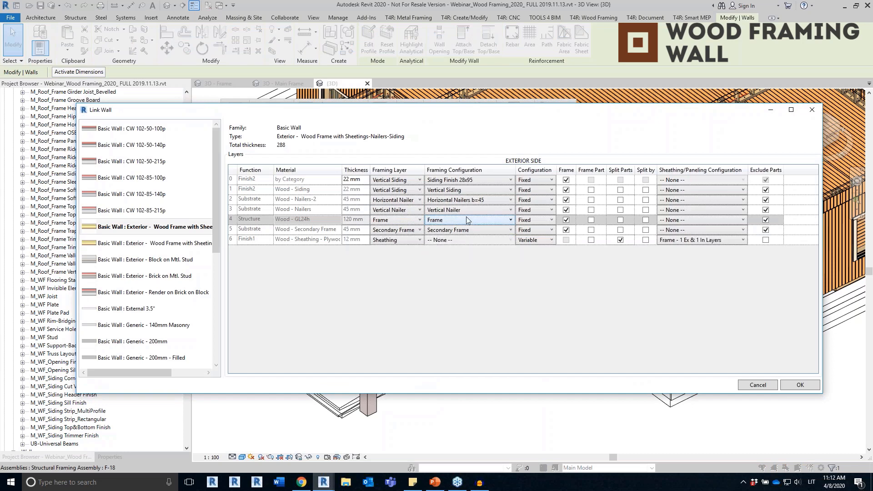
left_click(812, 110)
key("Escape")
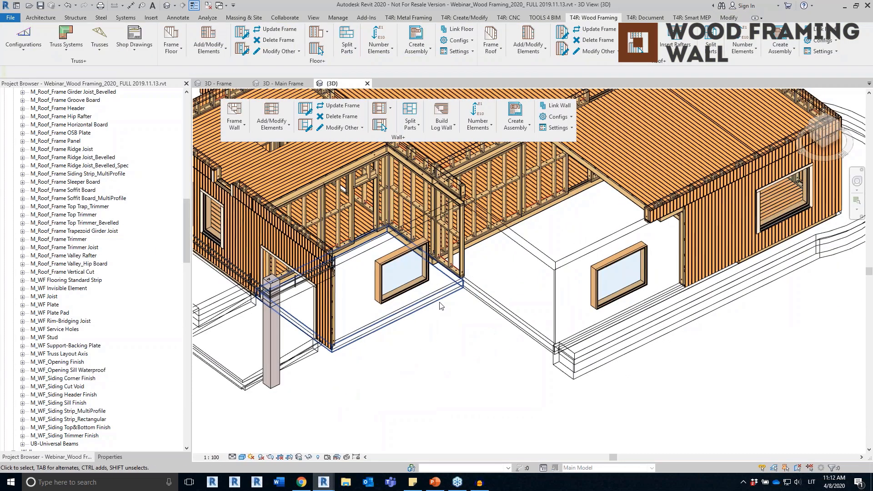
Step: Select the three adjoining unframed exterior walls and generate their wood frames with Frame Wall
left_click(511, 308)
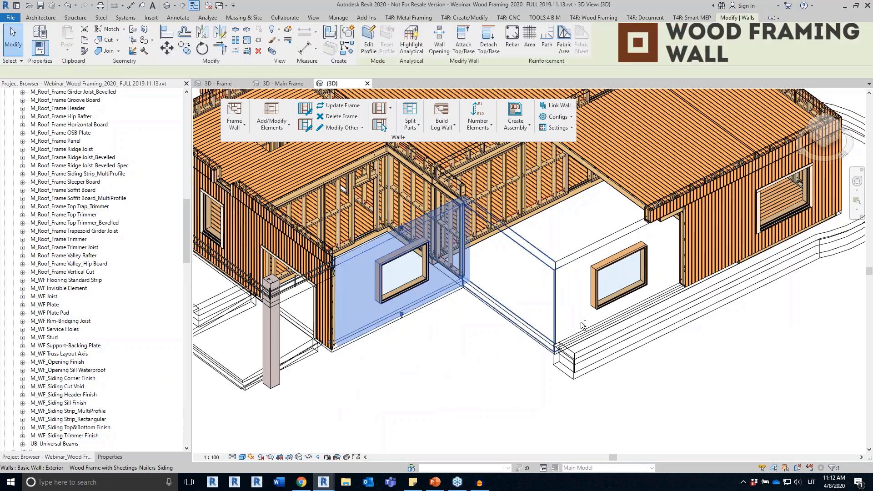
left_click(555, 319, "ctrl")
left_click(584, 329, "ctrl")
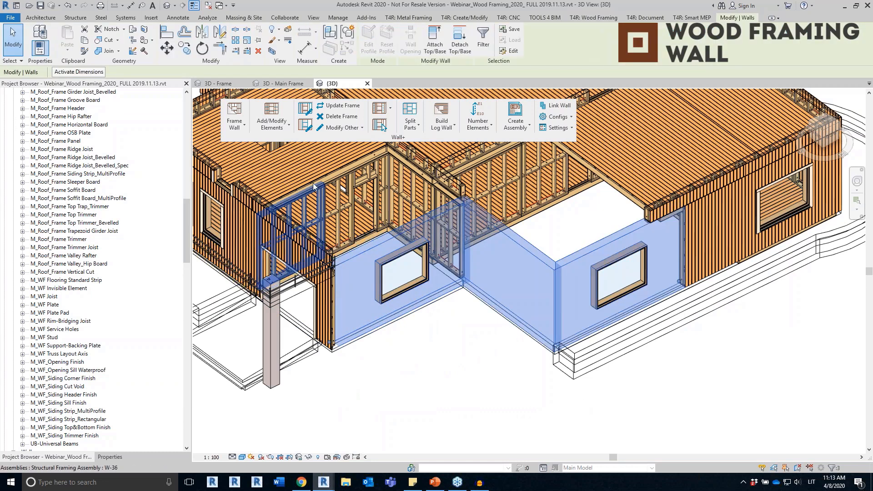
left_click(244, 119)
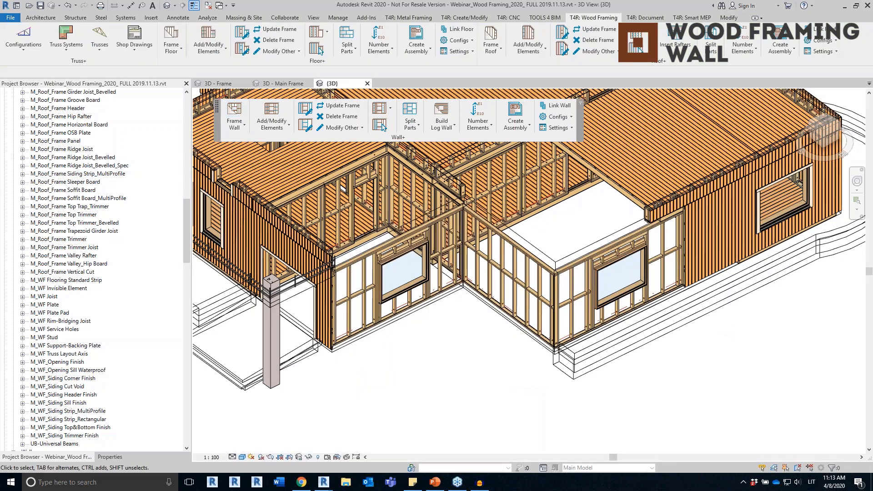
Step: Inspect the generated header plates and the short studs above the first wall's window
mouse_move(691, 377)
middle_mouse_down("shift")
mouse_move(675, 382)
mouse_move(689, 373)
middle_mouse_up("shift")
scroll(320, 252, "up", 5)
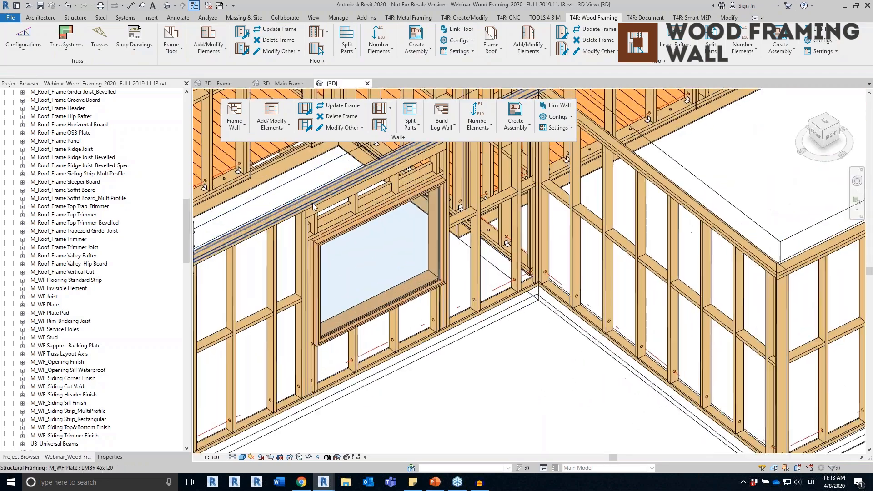
left_click(334, 230)
scroll(346, 223, "up", 4)
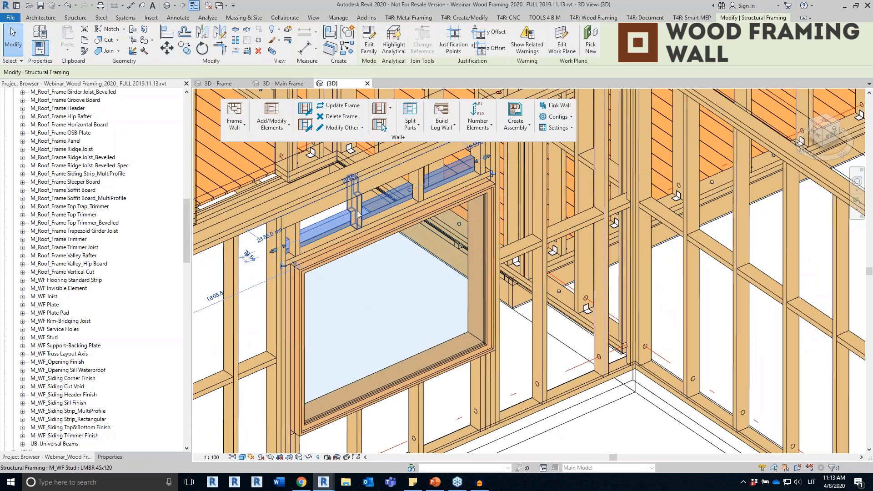
left_click(357, 215)
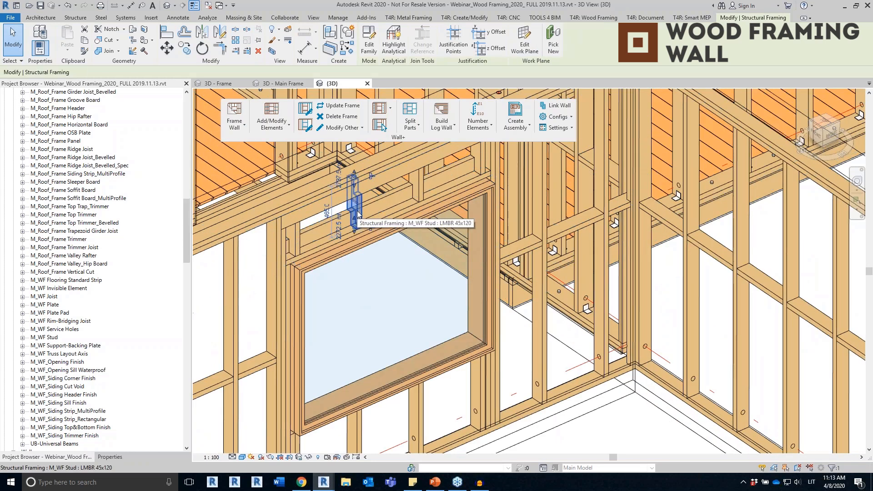
Step: Examine the noggings, sill studs and corner studs generated in the three walls
middle_click_drag(330, 345, 444, 277)
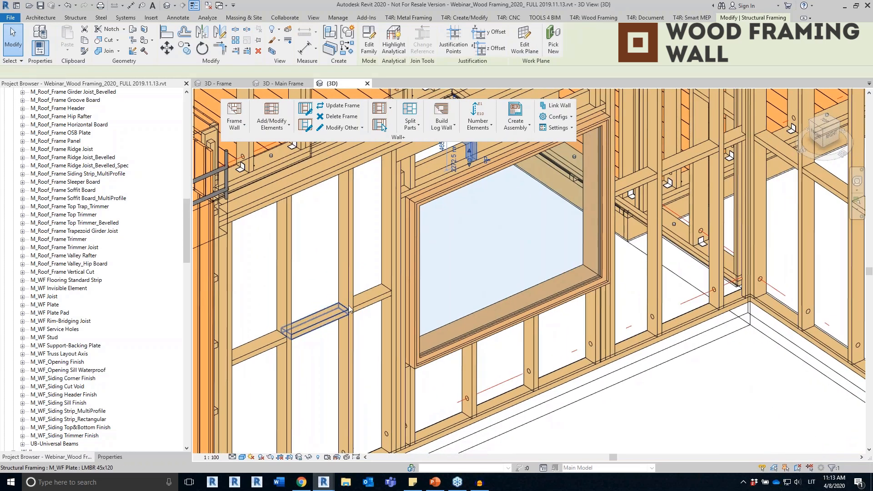
left_click(332, 322)
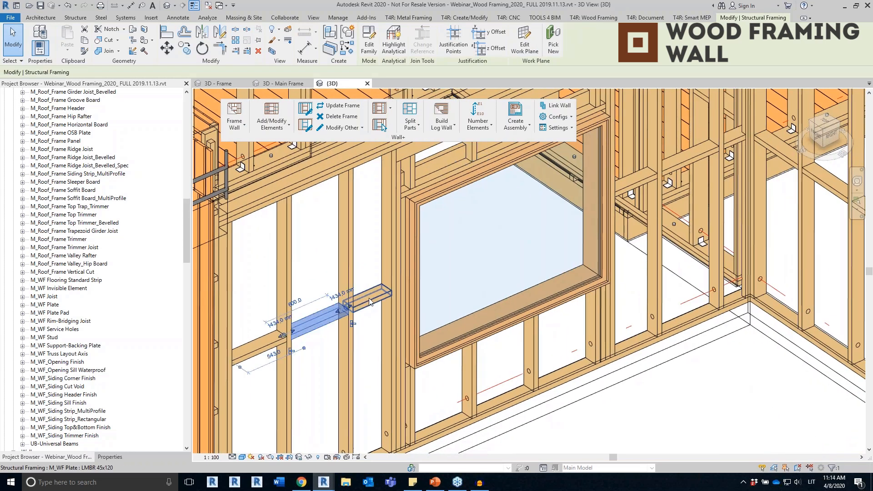
left_click(470, 361)
scroll(446, 304, "down", 3)
middle_click_drag(580, 383, 467, 324)
left_click(518, 309)
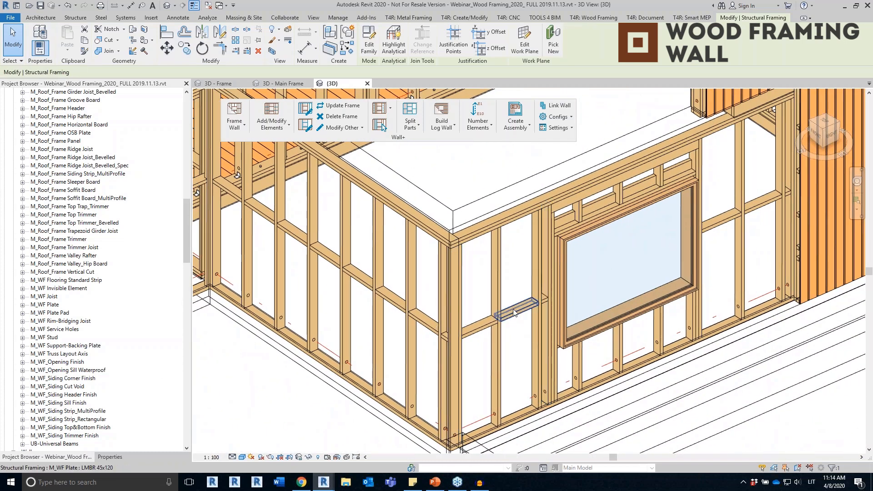
middle_click_drag(544, 315, 461, 359, "shift")
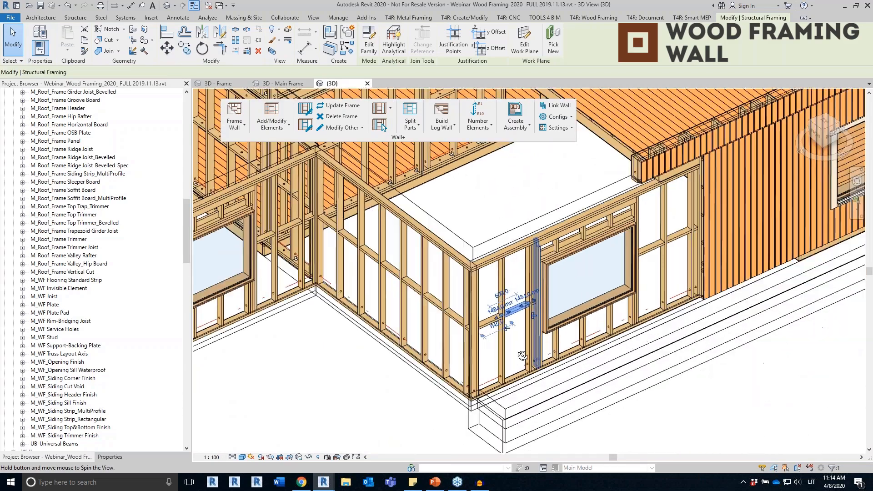
scroll(461, 376, "up", 3)
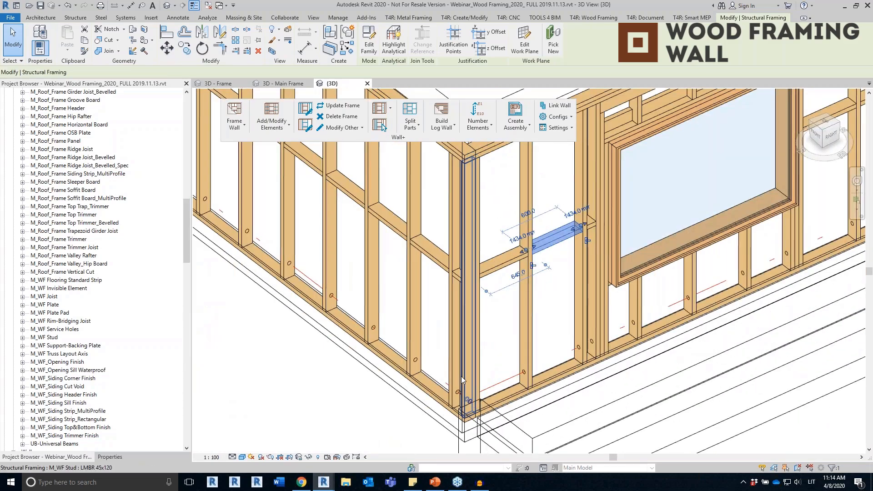
left_click(345, 395)
scroll(346, 394, "down", 3)
middle_click_drag(353, 387, 459, 361)
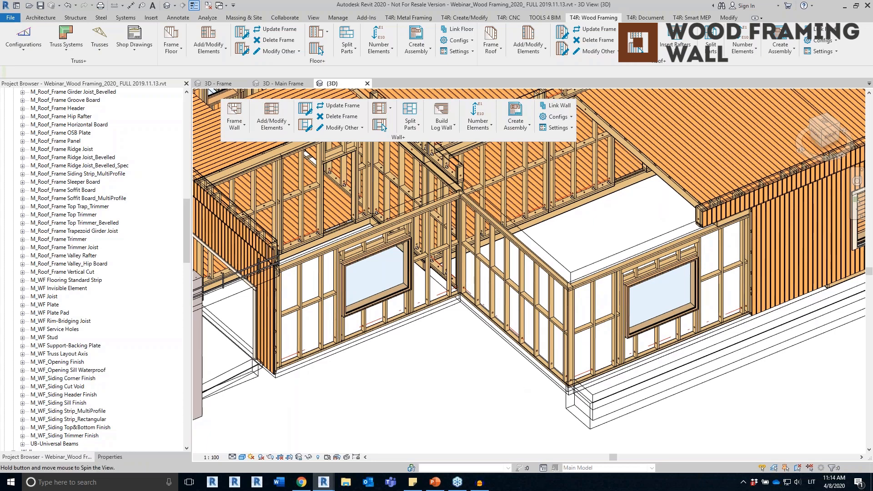
Step: Move the window nearest the outer corner to 1000 mm from that corner and 700 mm above the wall base
middle_click_drag(514, 388, 512, 385, "shift")
left_click(671, 323)
scroll(671, 323, "up", 3)
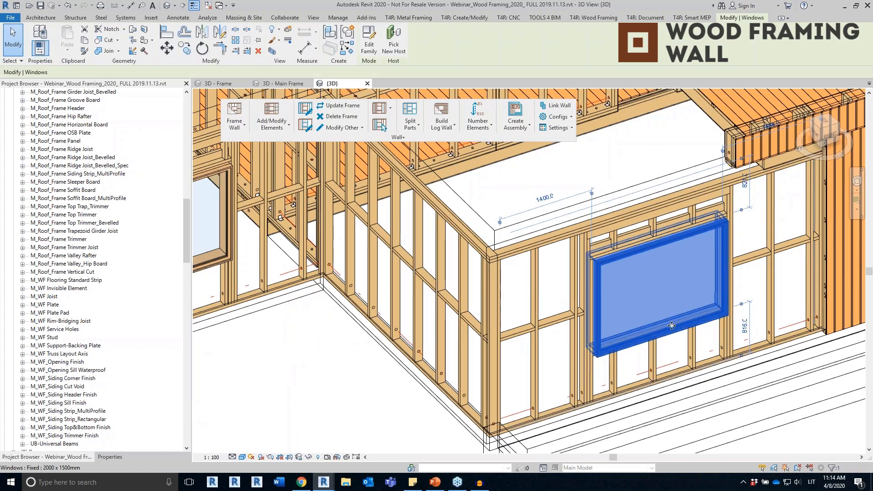
left_click_drag(651, 340, 648, 345)
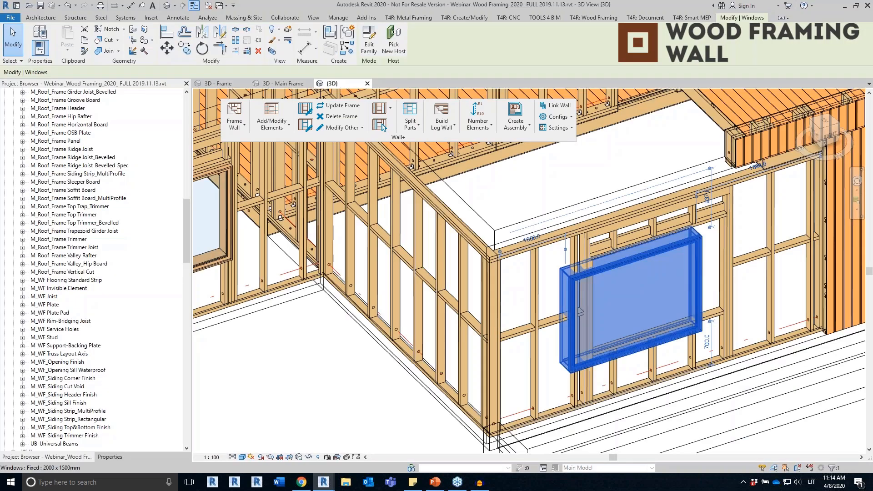
left_click(636, 315)
Step: Update the wall's frame to match the moved window, picking a stud of that frame, and check the rebuilt opening
middle_click_drag(636, 314, 647, 334, "shift")
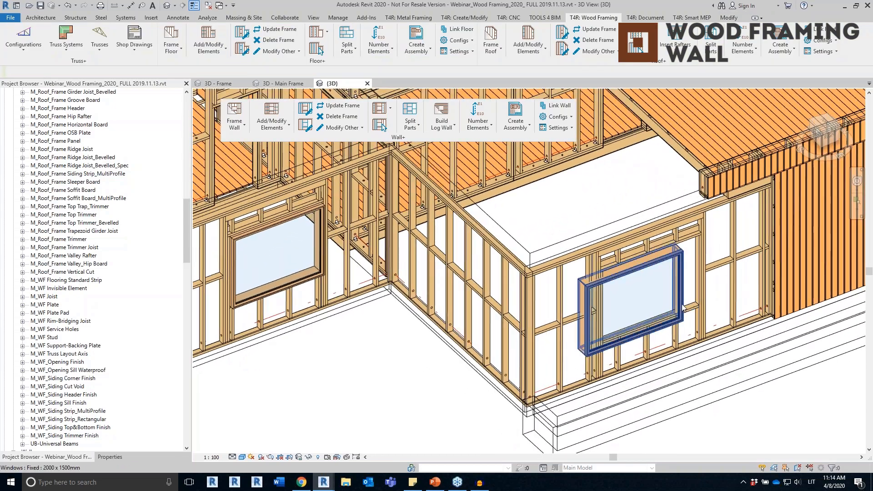
scroll(714, 276, "up", 2)
scroll(698, 281, "down", 2)
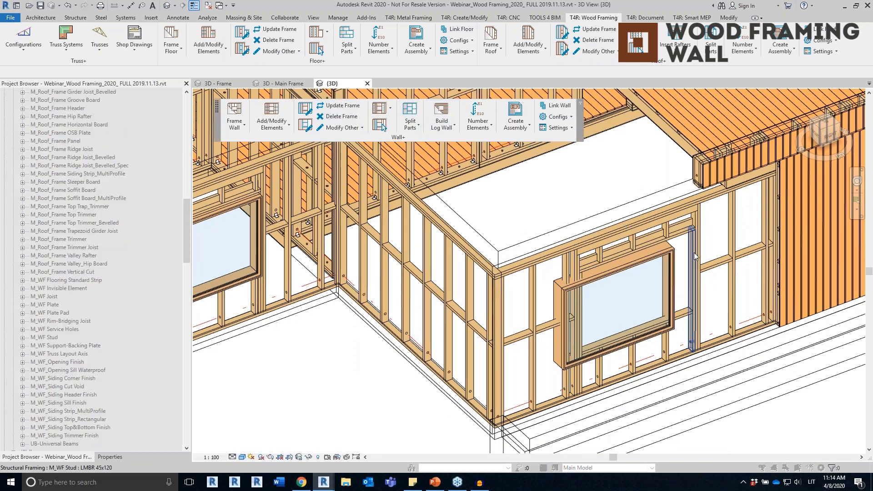
left_click(694, 252)
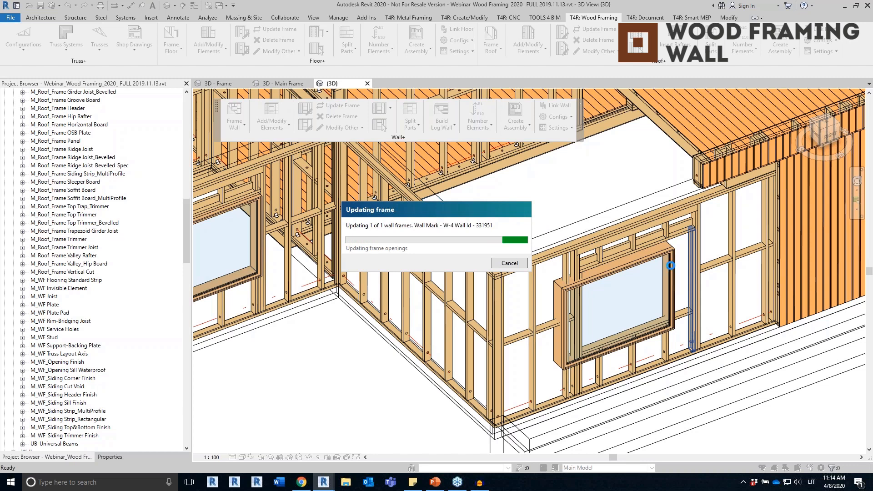
middle_click_drag(655, 296, 689, 324, "shift")
left_click(631, 307)
scroll(689, 325, "up", 3)
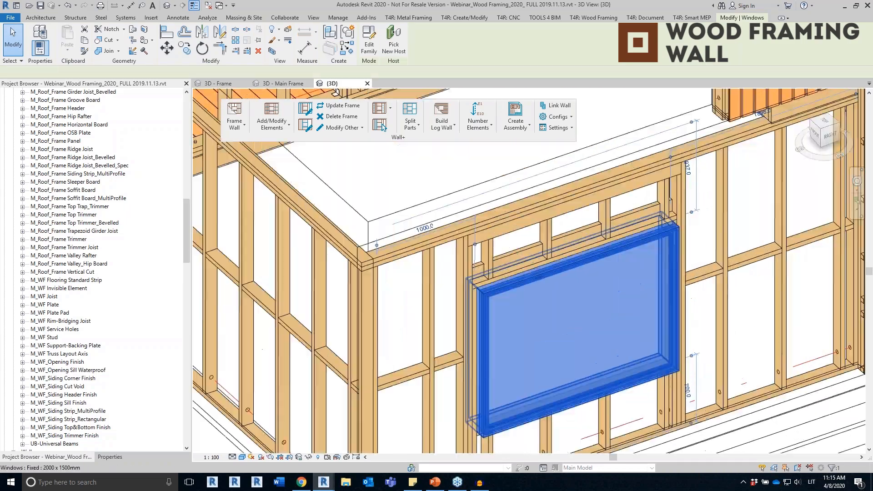
scroll(684, 317, "down", 5)
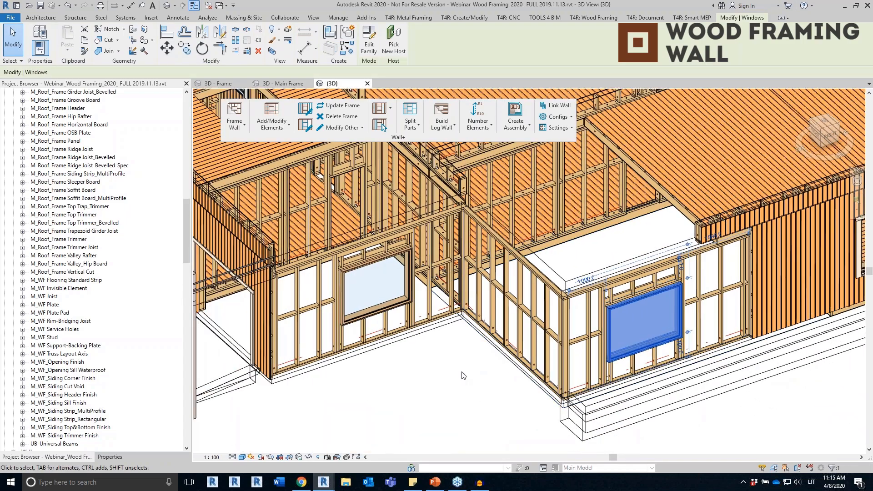
left_click(461, 356)
middle_click_drag(461, 355, 521, 366, "shift")
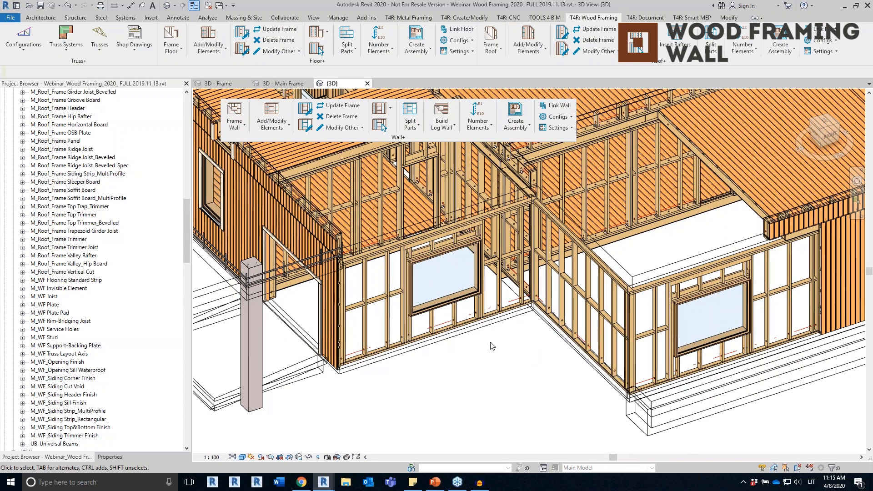
scroll(432, 356, "up", 2)
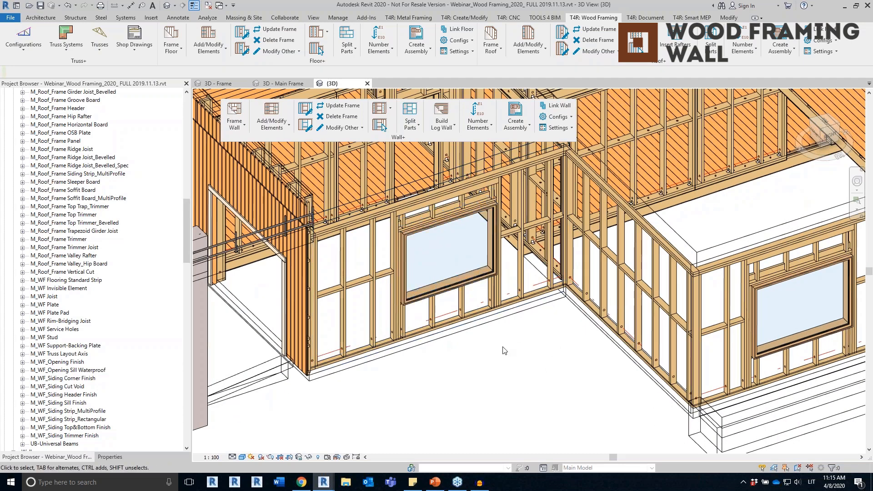
scroll(510, 351, "down", 3)
left_click(235, 124)
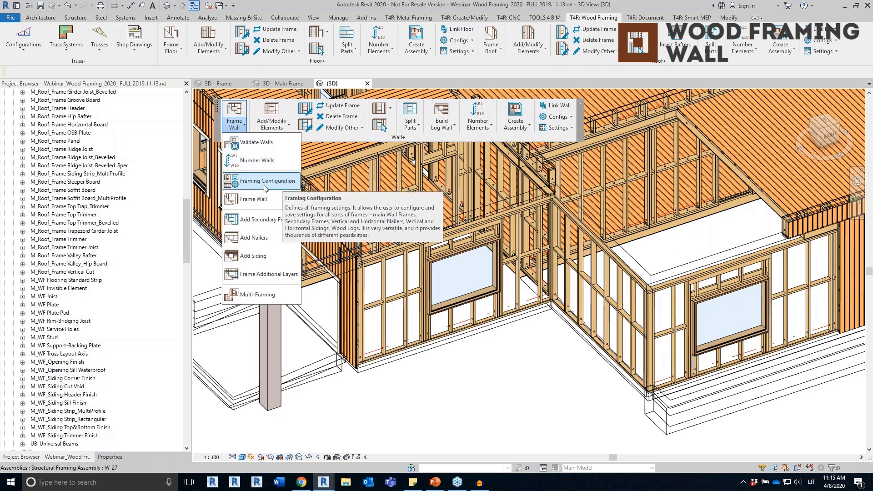
left_click(349, 130)
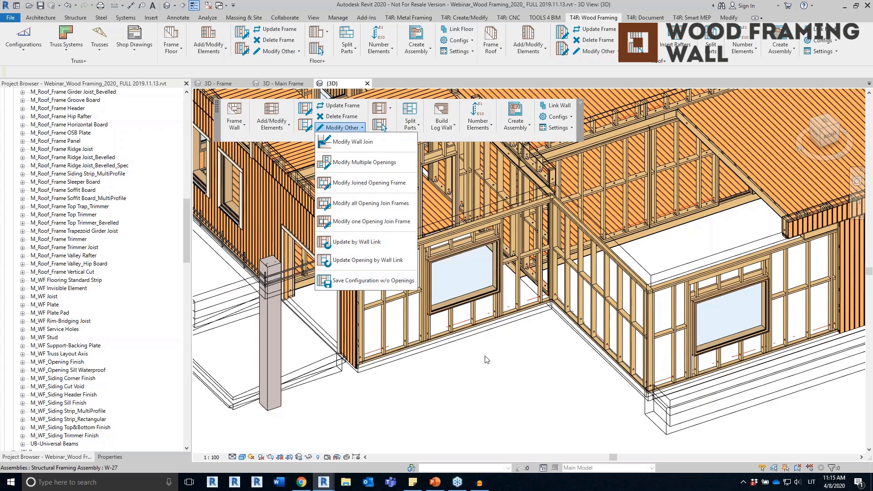
middle_click_drag(522, 351, 500, 364, "shift")
left_click(454, 299)
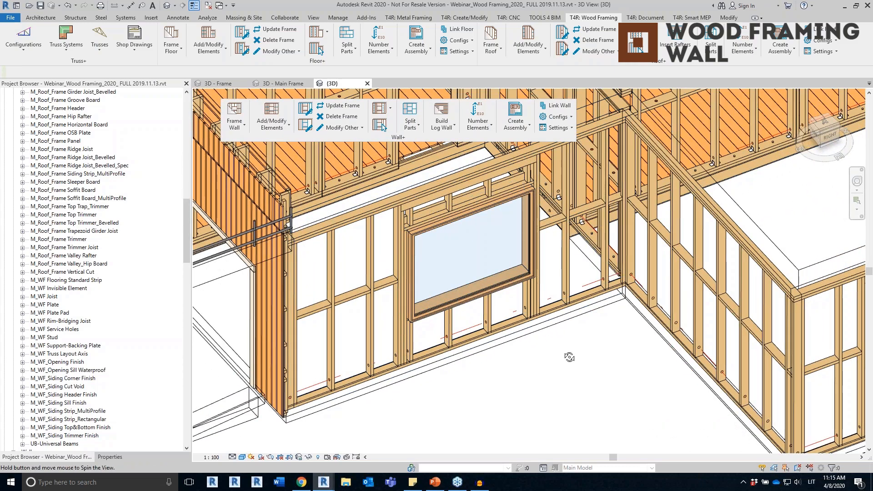
Step: Compare the header plates above the windows in the two framed window walls
middle_click_drag(516, 352, 530, 364, "shift")
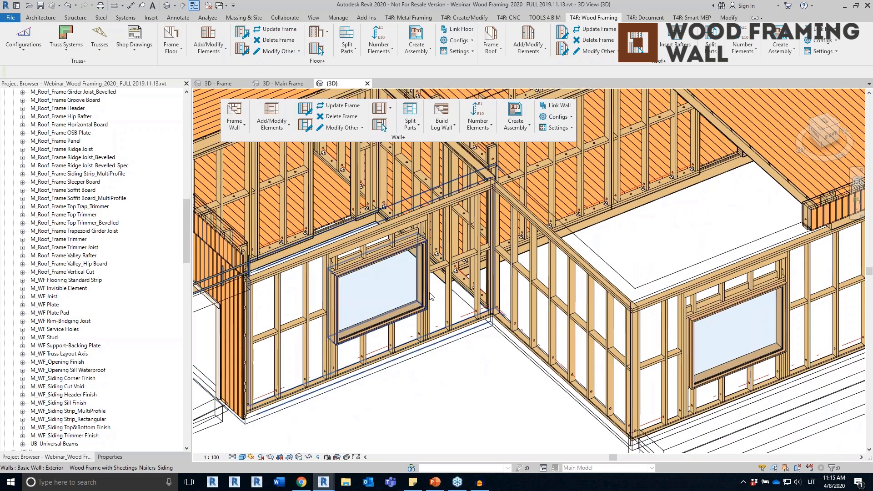
left_click(386, 246)
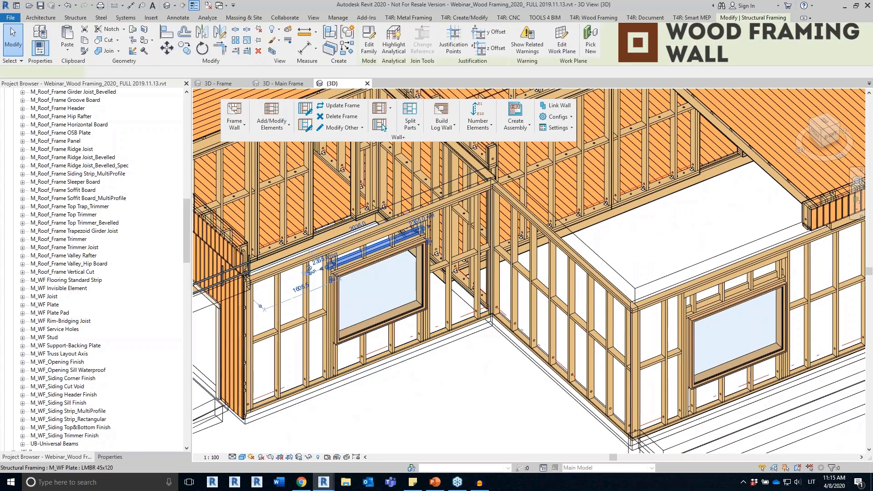
left_click(717, 303)
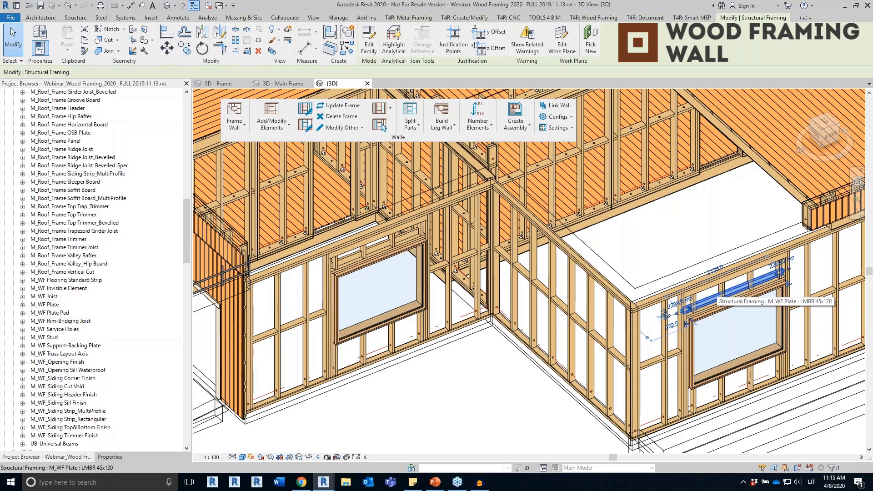
key("Escape")
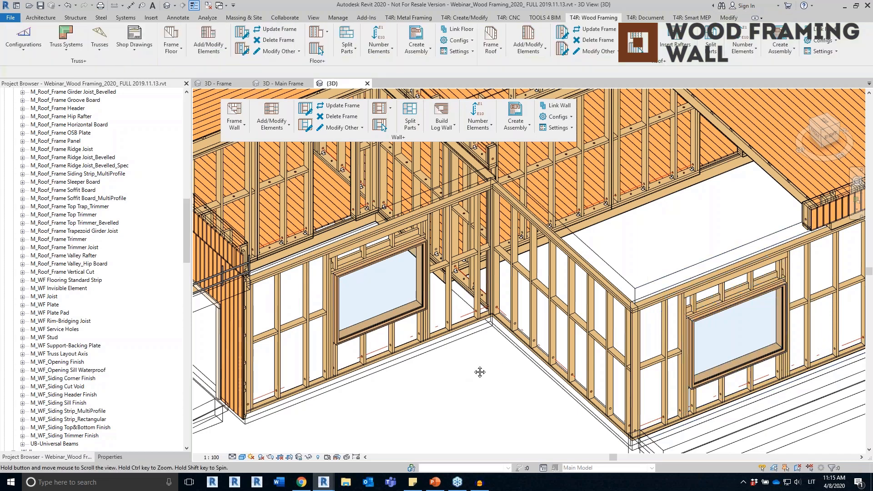
Step: Open the opening frame settings for the window beside the inner corner and review the available opening configurations
middle_click_drag(478, 368, 613, 367)
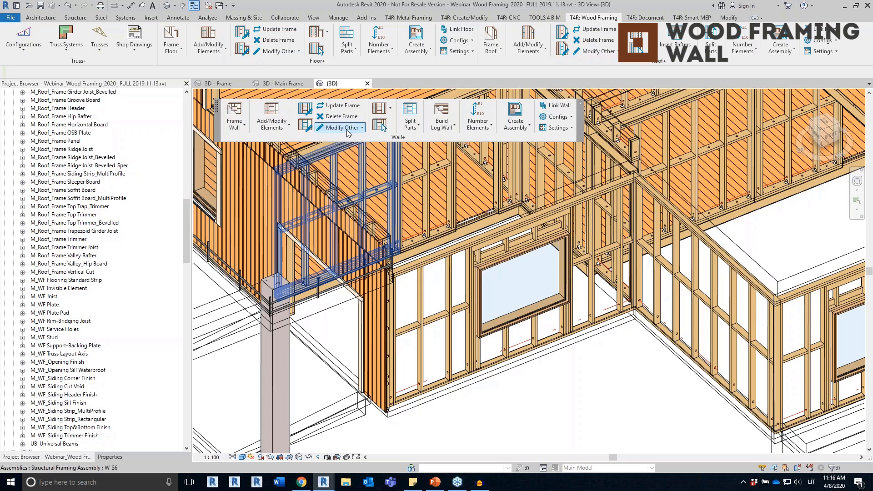
left_click(346, 128)
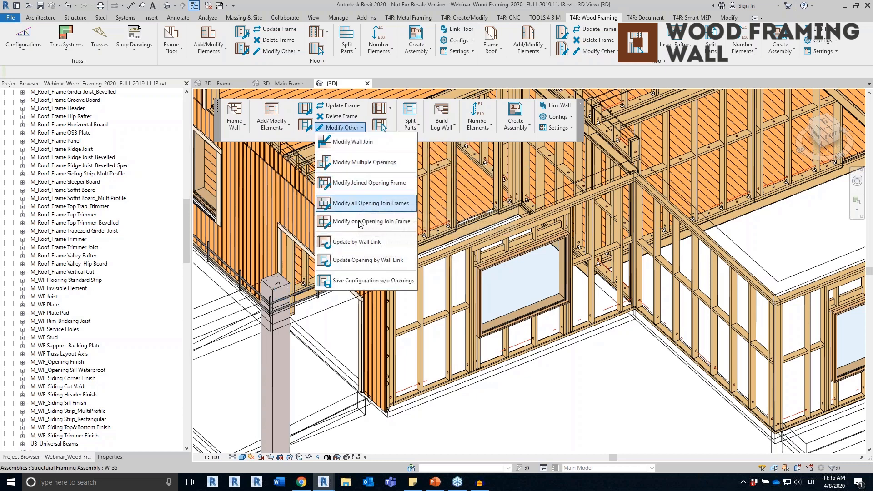
scroll(523, 291, "up", 2)
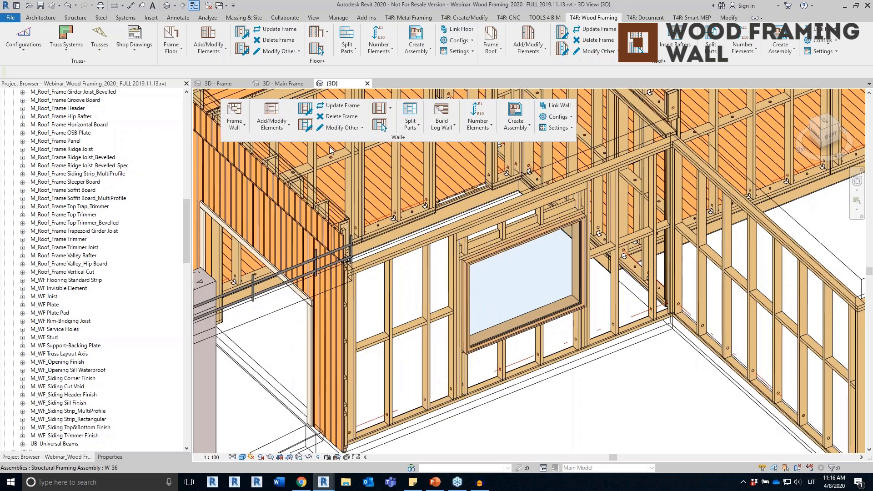
left_click(312, 129)
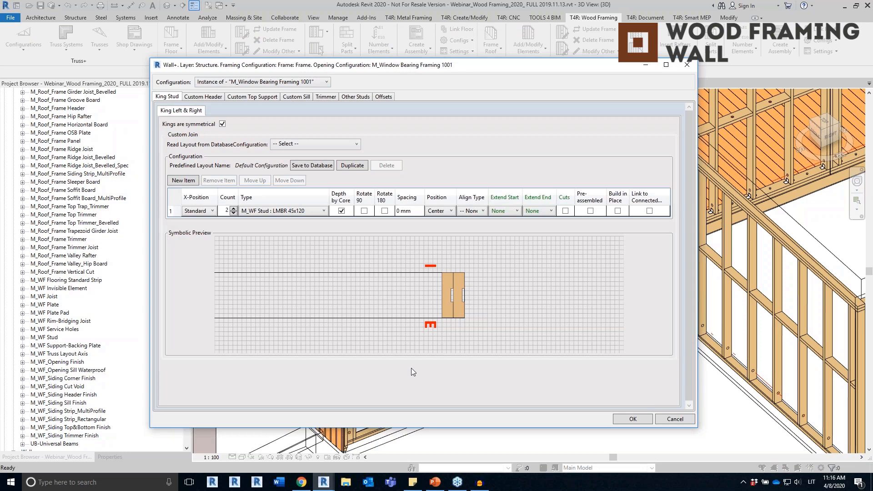
left_click(226, 84)
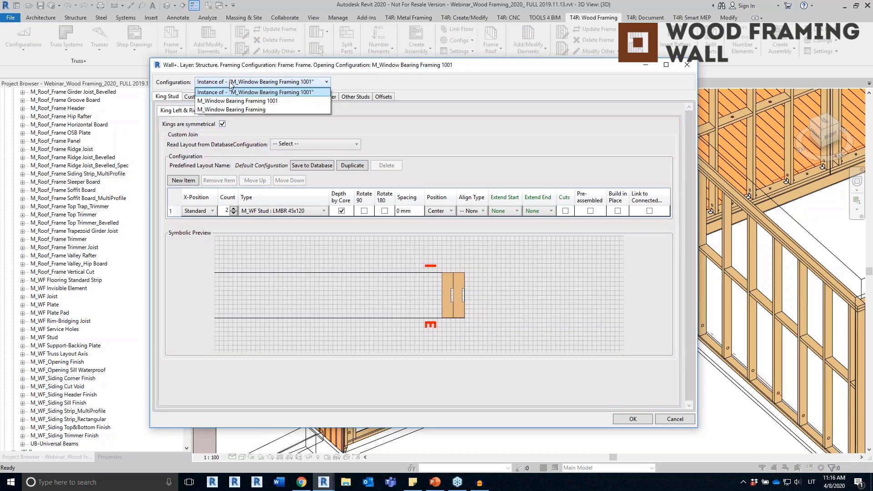
left_click(231, 85)
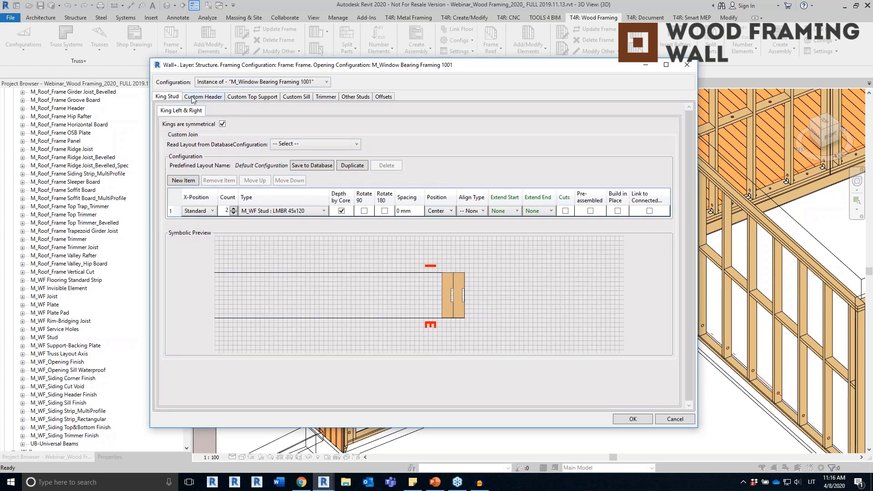
Step: In the window's custom header, remove the rotated internal plate, set the remaining LMBR 45x120 plate's count to 2, and apply the change
left_click(193, 97)
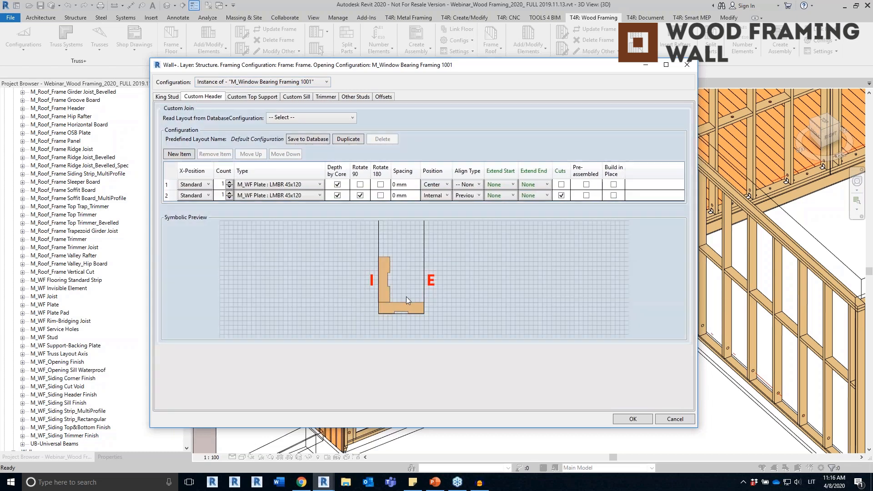
left_click(166, 196)
left_click(215, 155)
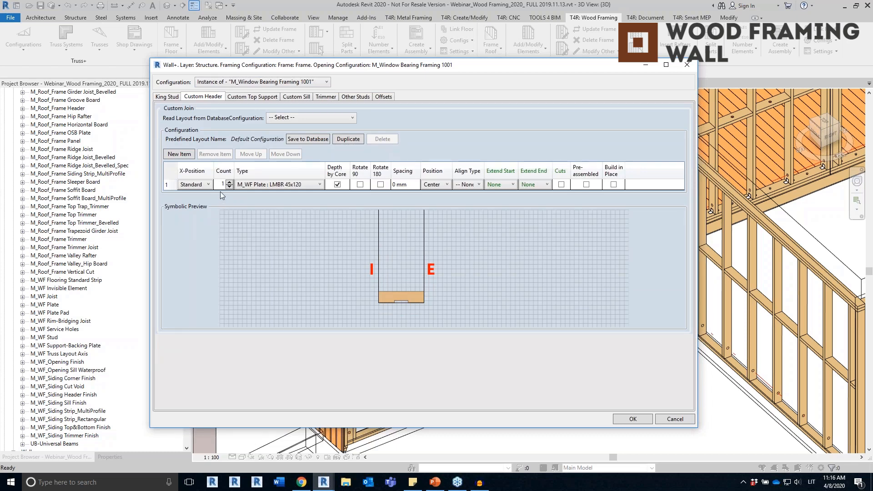
type("2")
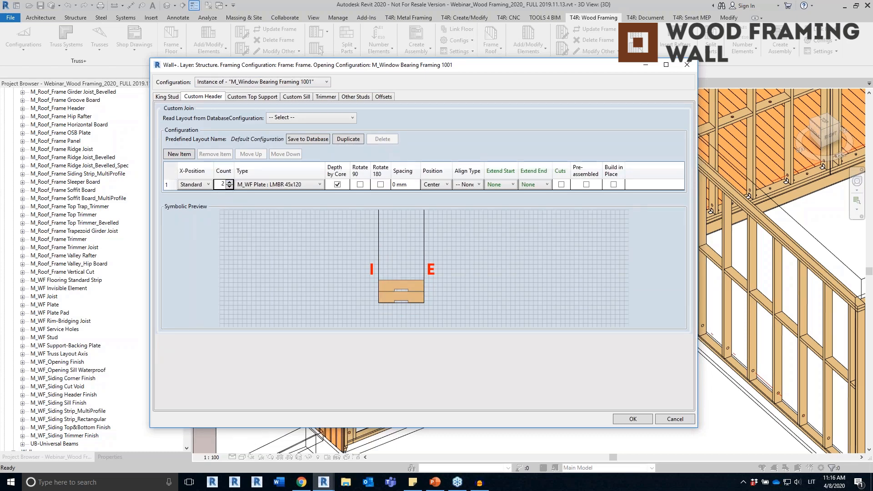
left_click(634, 419)
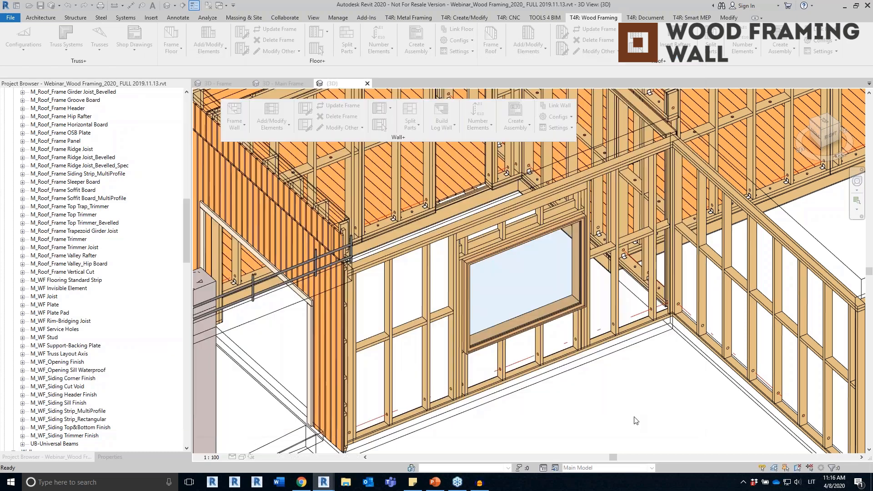
Step: Check the rebuilt header plates above the modified window and compare them with the header in the other window wall
scroll(522, 214, "up", 3)
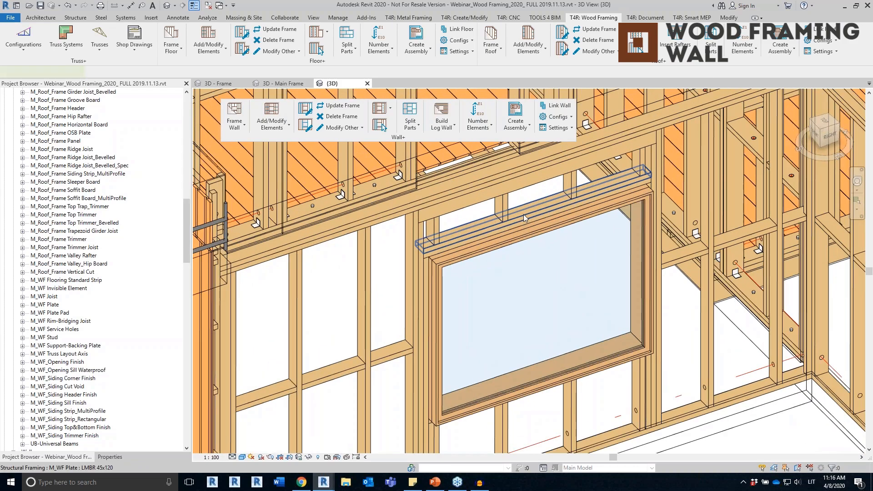
left_click(523, 214)
middle_click_drag(539, 259, 583, 272, "shift")
key("Escape")
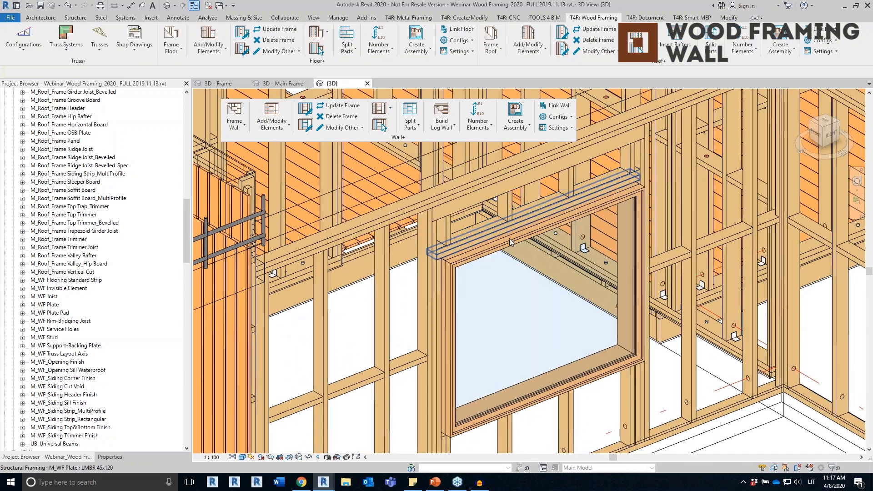
scroll(553, 269, "down", 3)
middle_click_drag(701, 359, 439, 338)
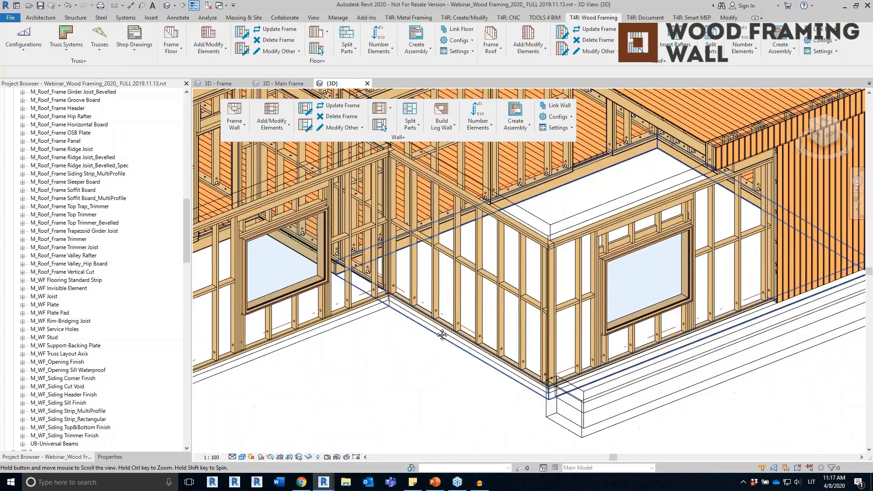
scroll(616, 251, "up", 3)
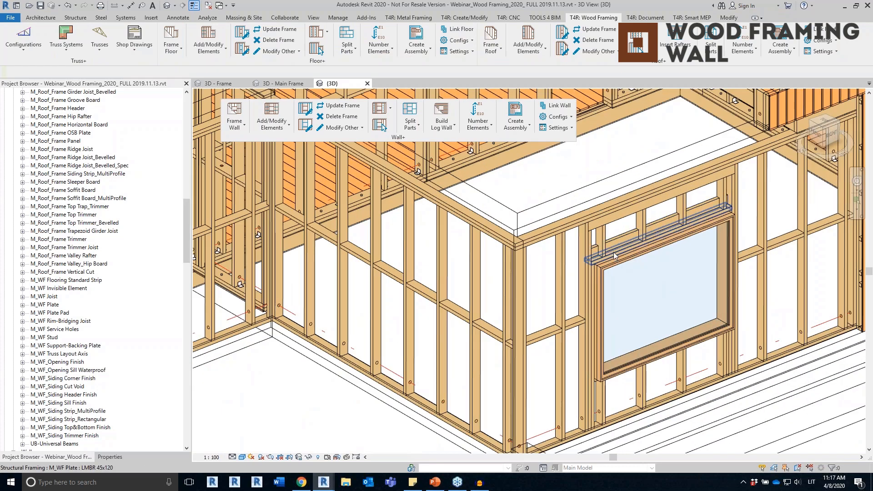
scroll(609, 252, "down", 1)
Step: Inspect a short stud above the modified window's header
middle_click_drag(438, 268, 428, 297, "shift")
scroll(386, 232, "up", 5)
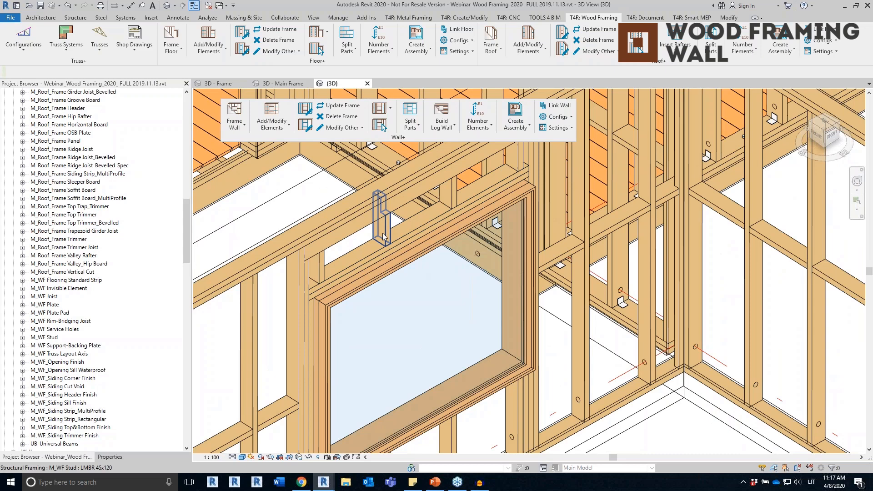
left_click(383, 233)
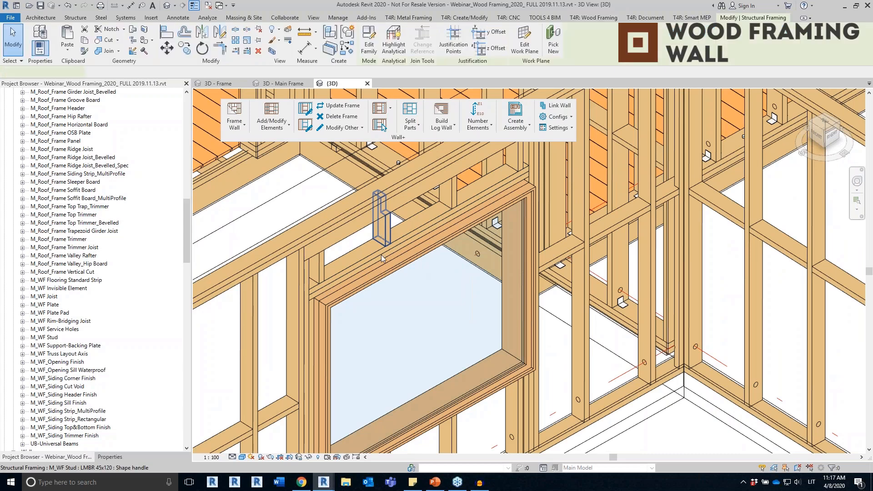
scroll(382, 241, "down", 4)
middle_click_drag(484, 367, 429, 216, "shift")
left_click(456, 343)
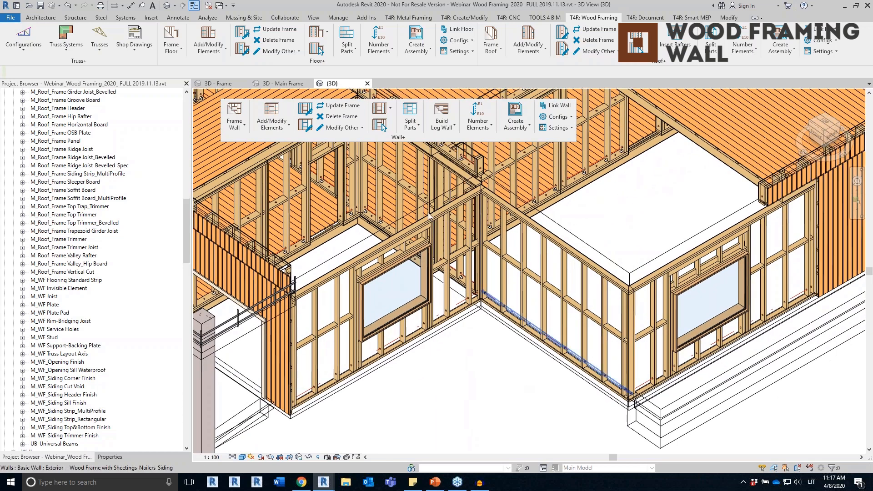
Step: Configure additional nogging for the windowless wall between the two window walls, with depth by core on and 90-degree rotation off
left_click(273, 127)
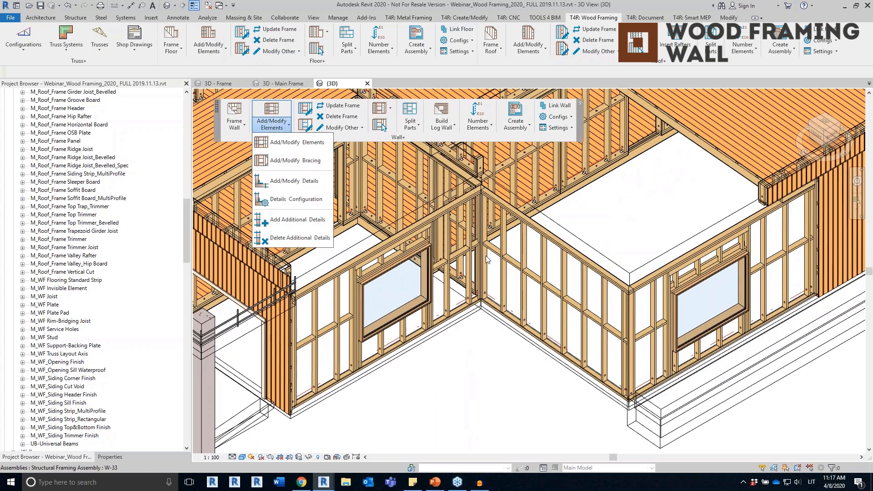
left_click(310, 144)
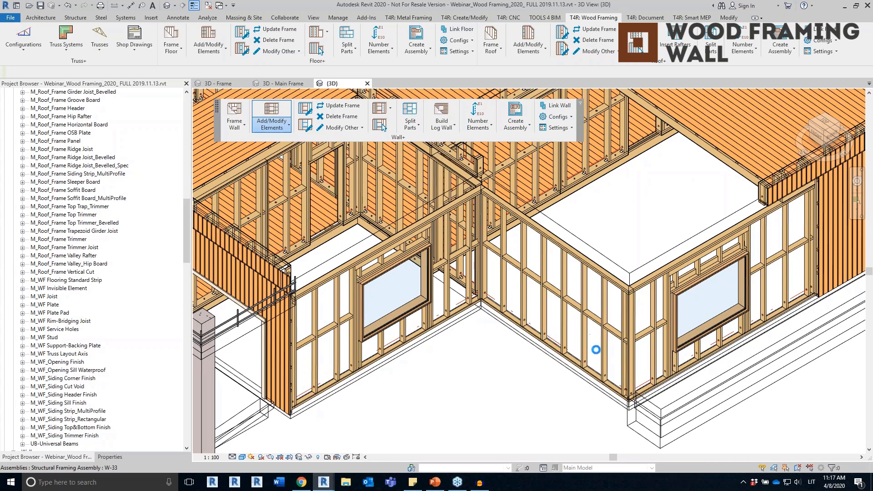
left_click_drag(452, 168, 317, 148)
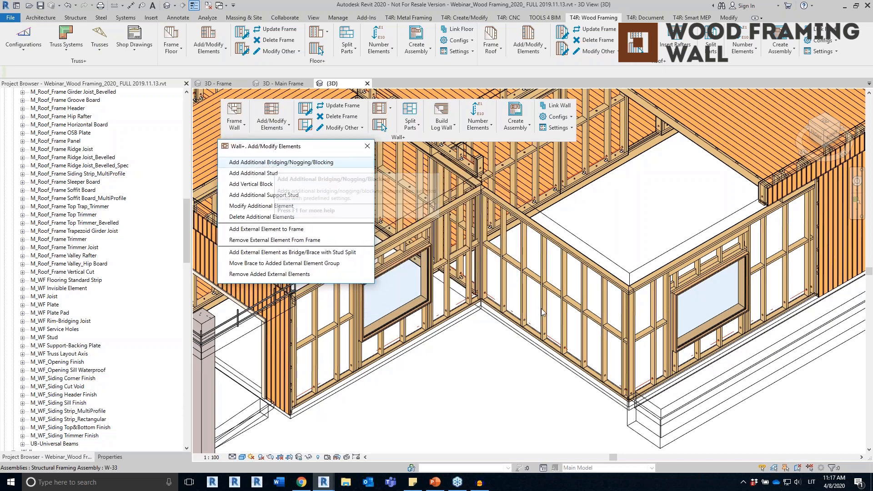
left_click(587, 344)
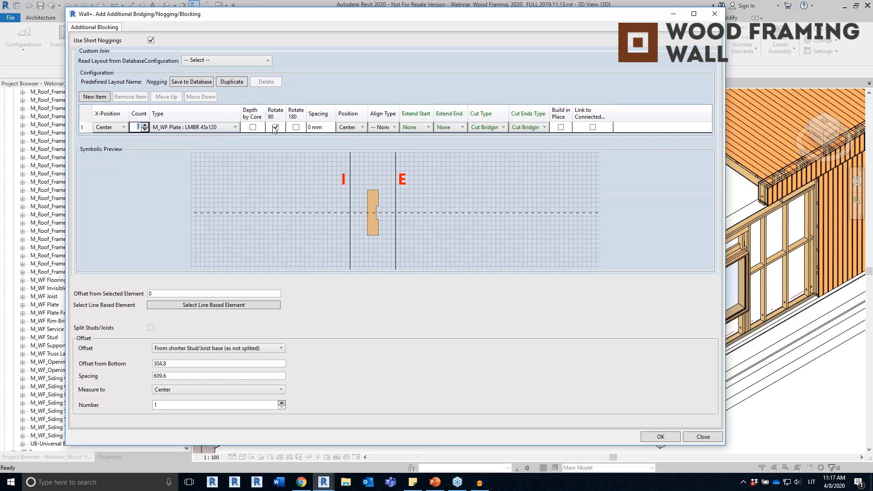
left_click(253, 128)
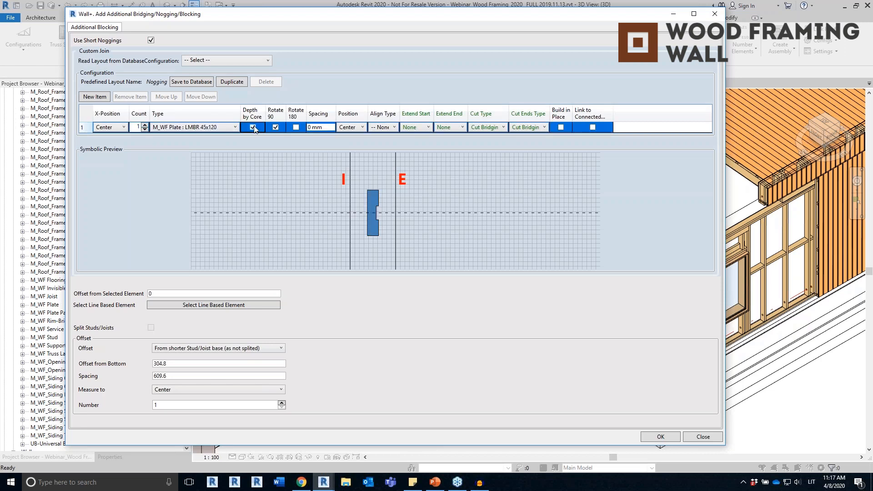
left_click(276, 128)
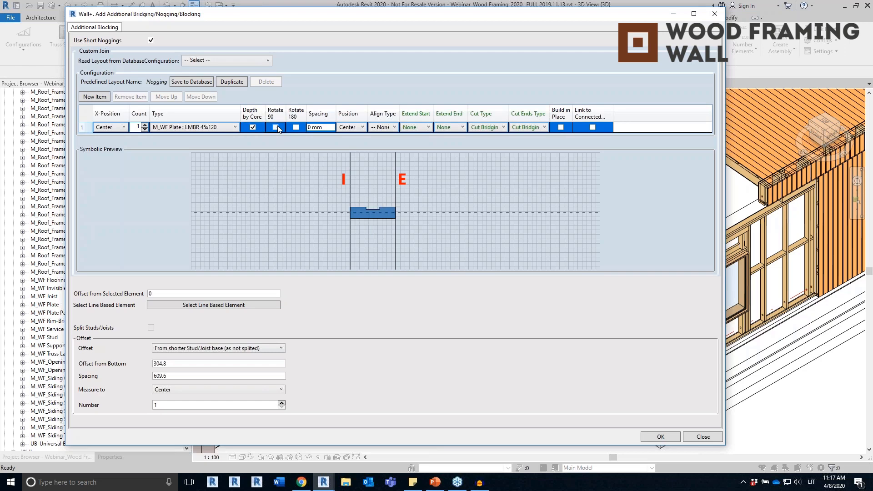
left_click(495, 128)
left_click(495, 128)
Step: Create 2 additional noggings in that wall with an offset from bottom of 300 and a spacing of 200
left_click(178, 404)
type("2")
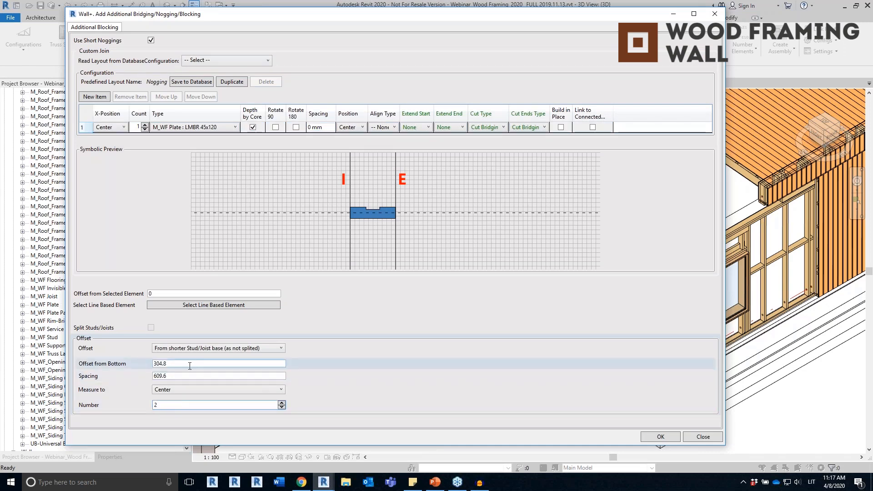
left_click(122, 365)
type("300")
left_click(124, 375)
type("200")
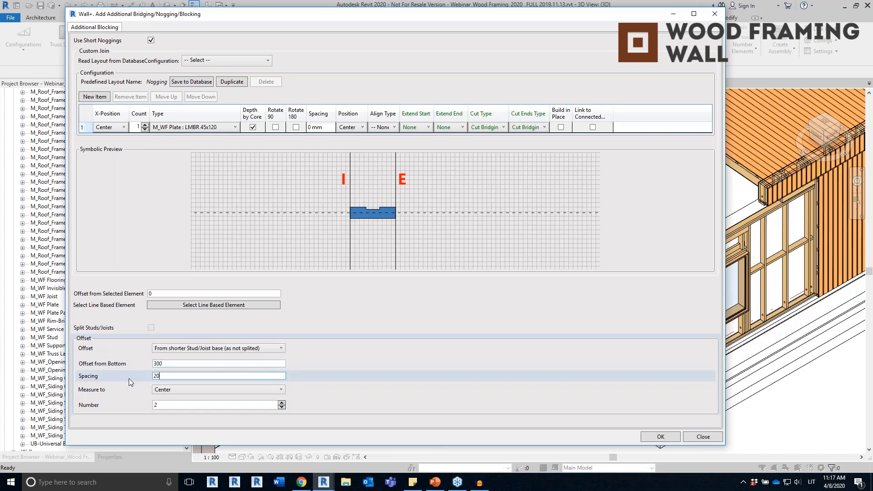
left_click(655, 437)
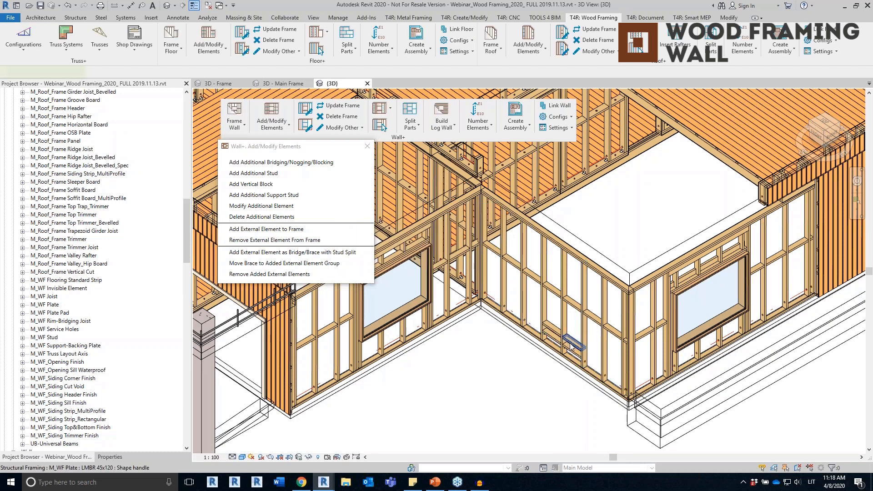
Step: Inspect the additional noggings between the studs near the base of the windowless wall
left_click(571, 345)
scroll(571, 347, "up", 5)
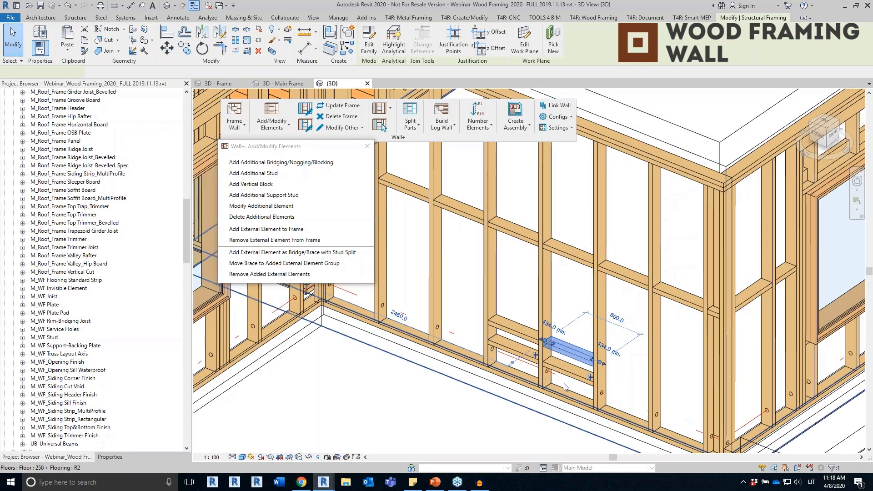
left_click(567, 371)
left_click(504, 327)
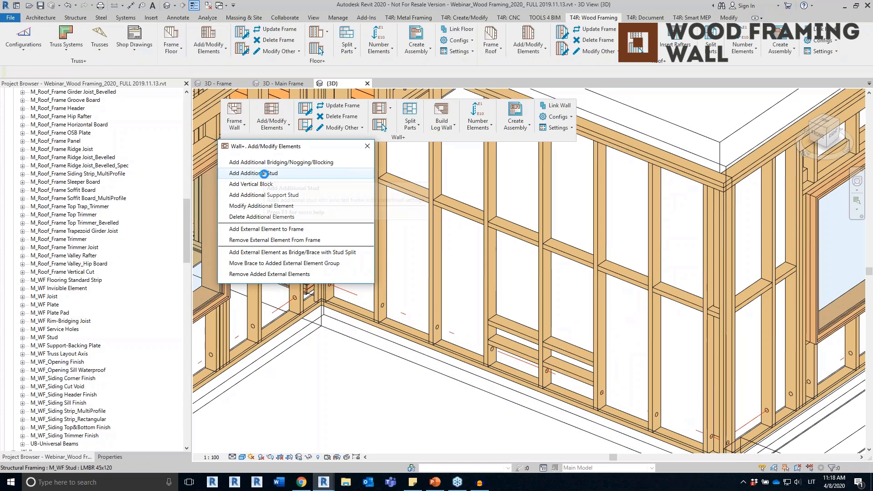
Step: Add one additional stud to the right of an existing stud in the windowless wall, locked to the selected stud with distance 45
left_click(265, 174)
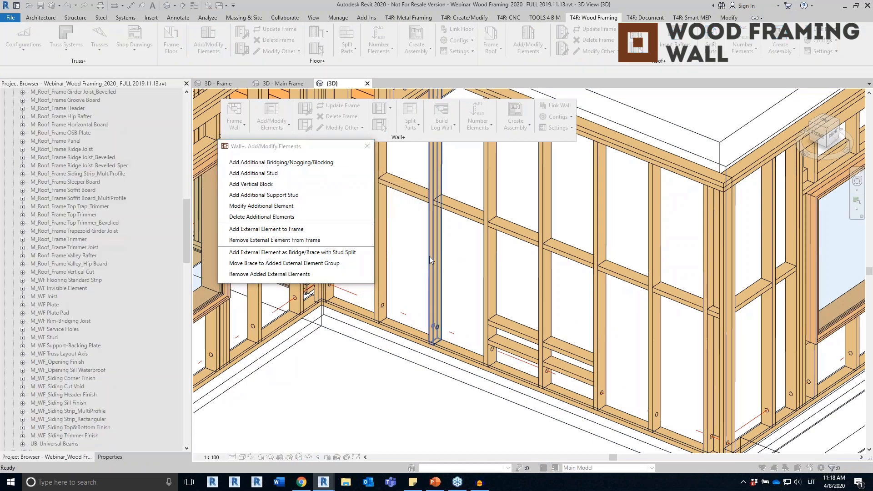
left_click(430, 255)
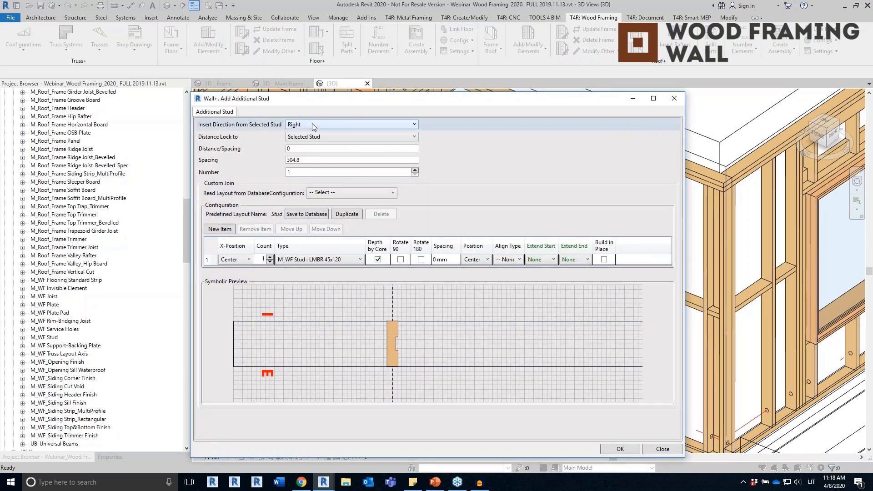
left_click(312, 126)
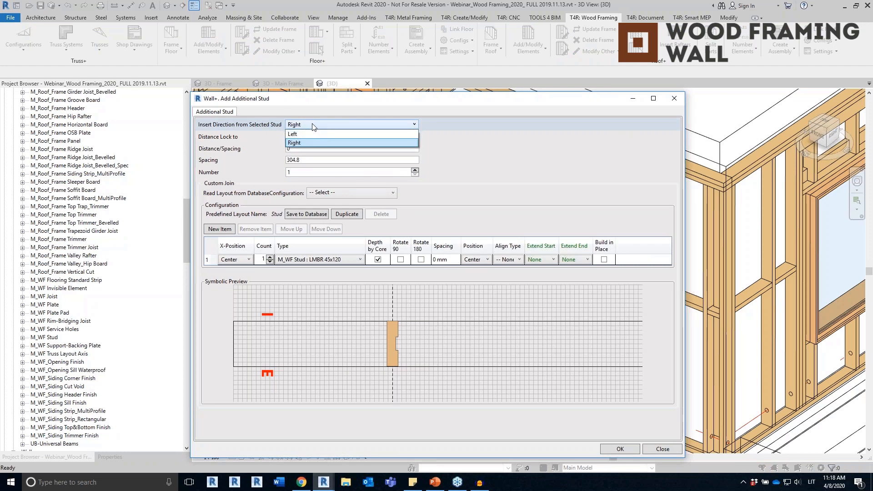
left_click(312, 124)
left_click(316, 136)
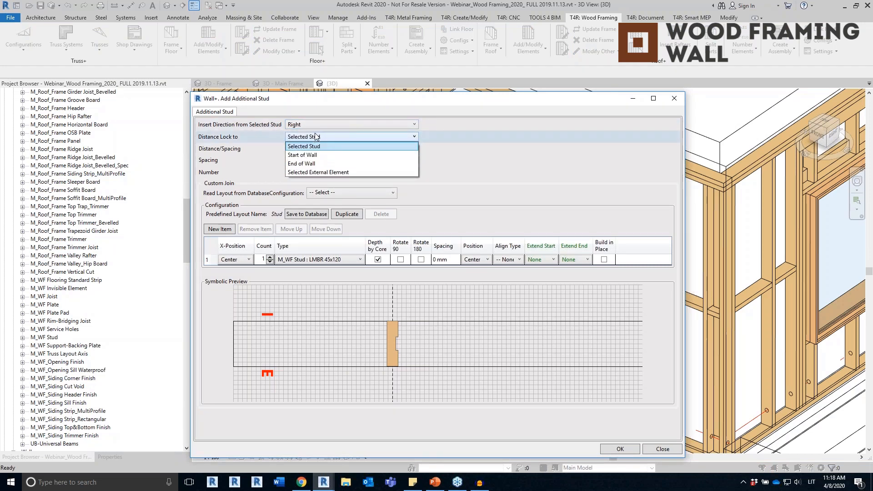
left_click(316, 137)
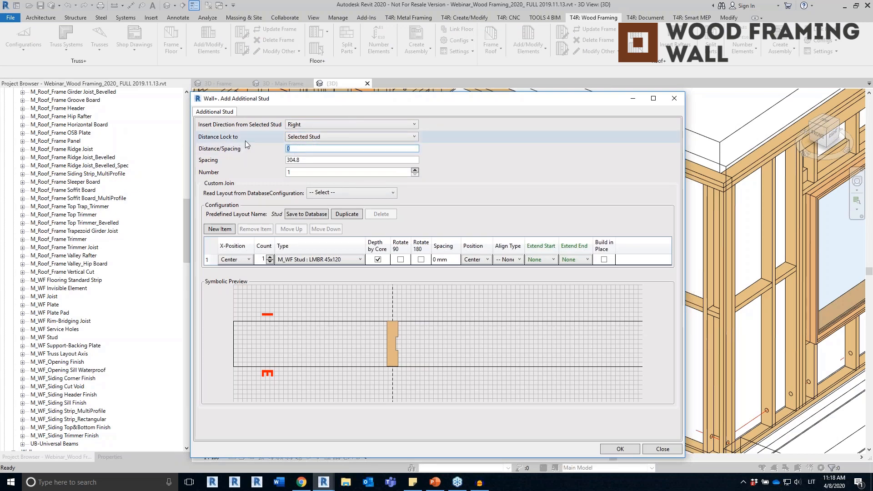
type("45")
left_click(237, 172)
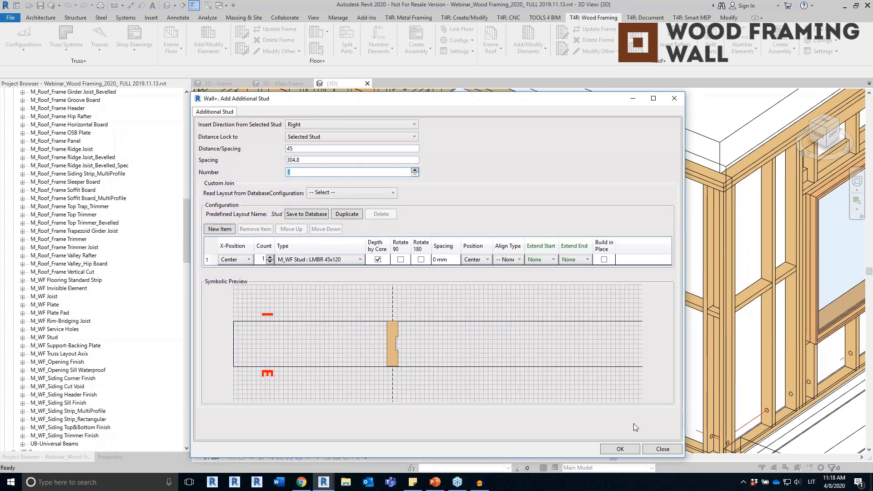
left_click(620, 449)
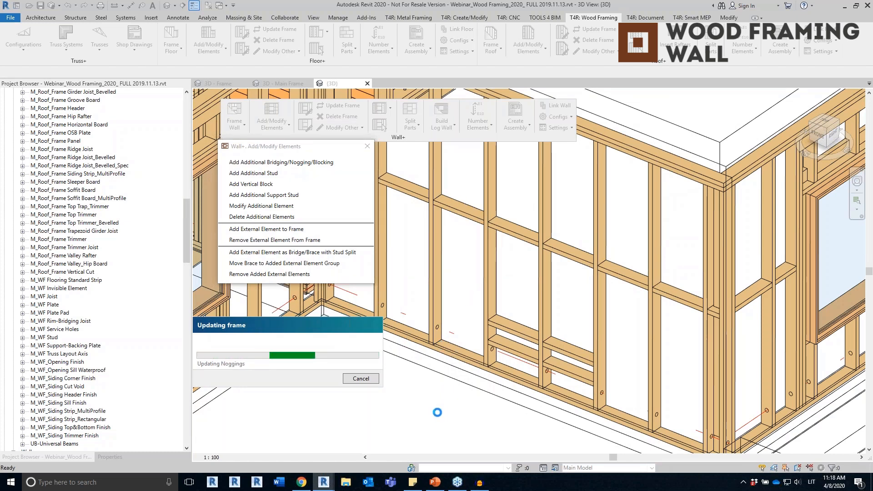
Step: Inspect the added stud and the mid-height nogging beside it in the windowless wall
left_click(443, 252)
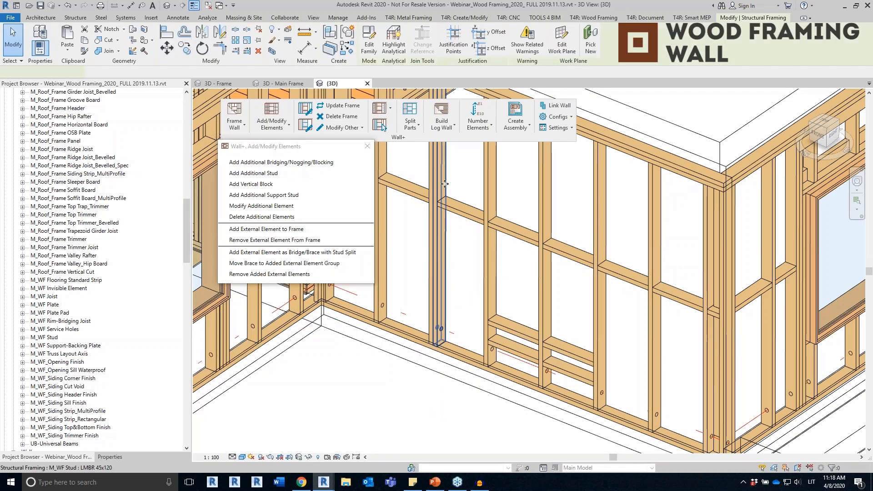
scroll(455, 243, "up", 2)
left_click(471, 235)
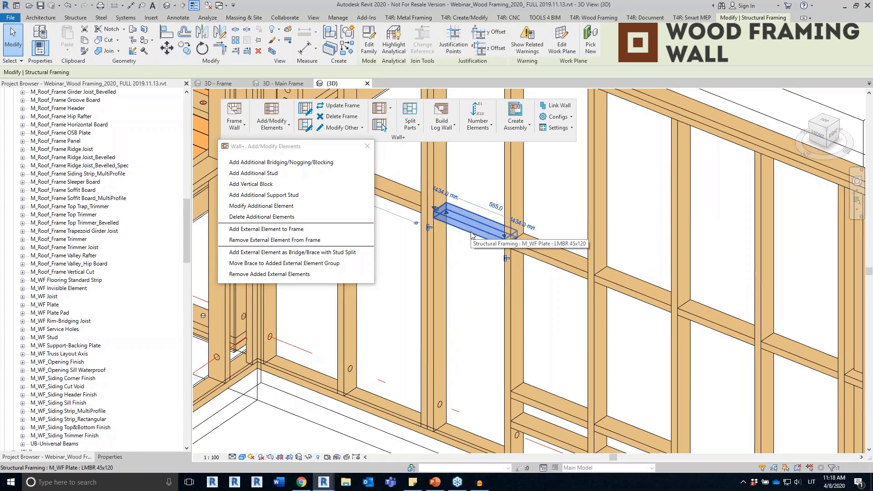
scroll(471, 235, "down", 5)
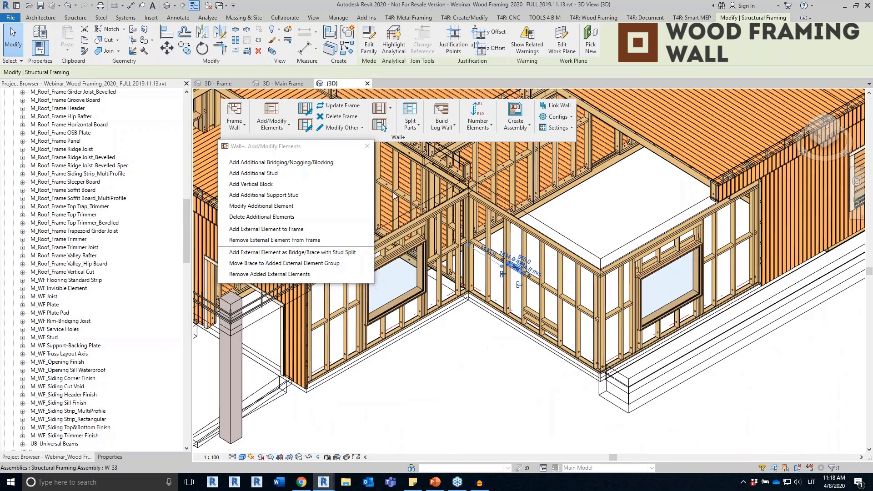
Step: Close the Add/Modify Elements list and review the available commands for aligning, cutting, trimming and splitting frame elements
left_click(367, 146)
left_click(391, 112)
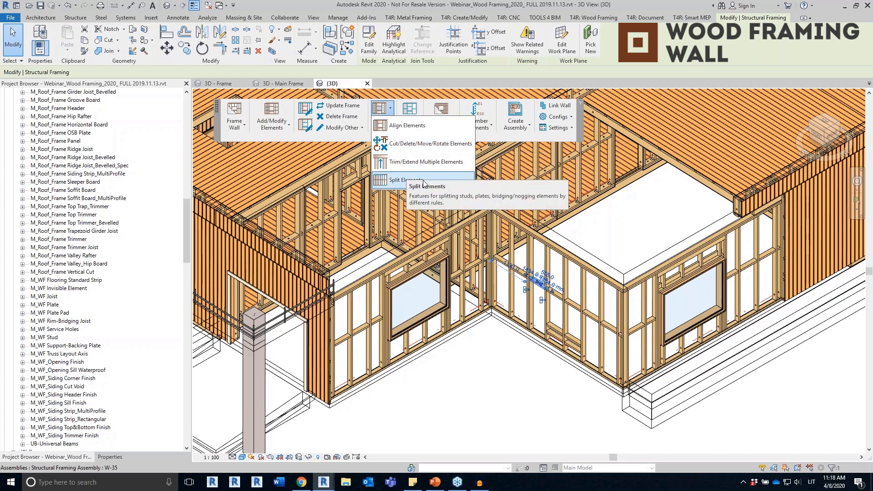
left_click(503, 364)
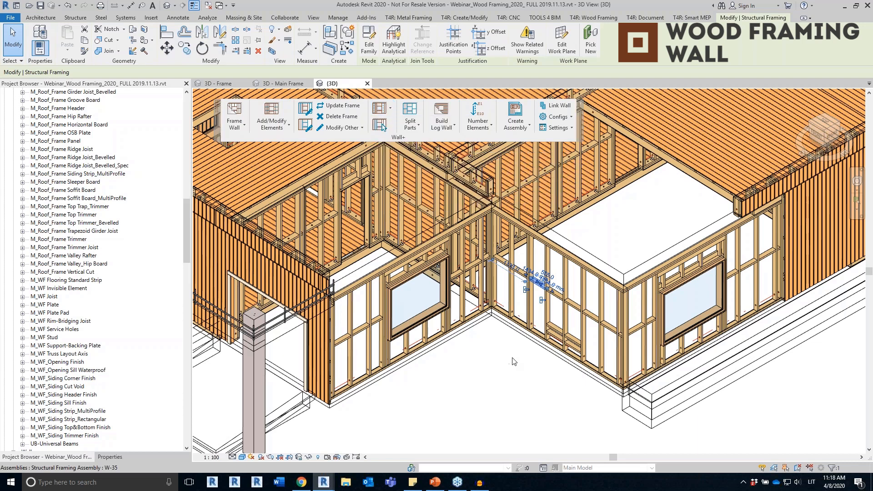
Step: Add a secondary frame to the windowless wall and the adjoining window wall beside the sided wall
mouse_move(489, 362)
middle_mouse_down("shift")
mouse_move(460, 377)
mouse_move(497, 366)
mouse_move(552, 370)
mouse_move(492, 365)
middle_mouse_up("shift")
left_click(463, 364)
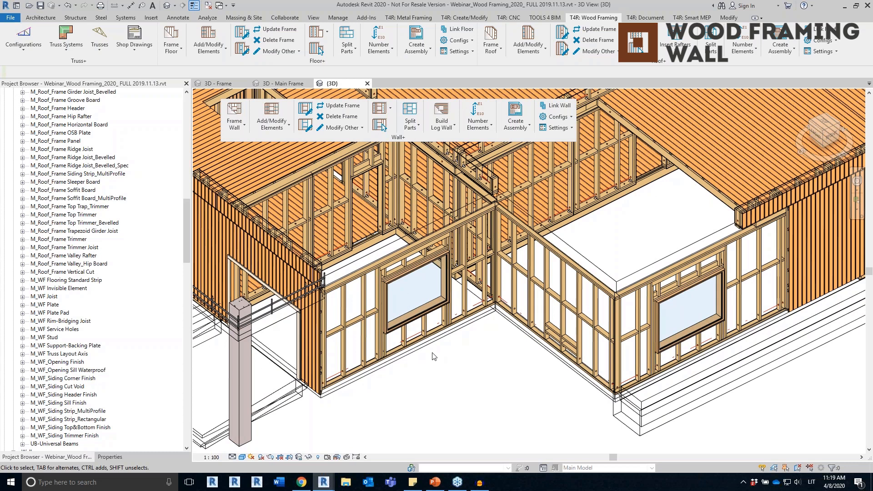
left_click(522, 331)
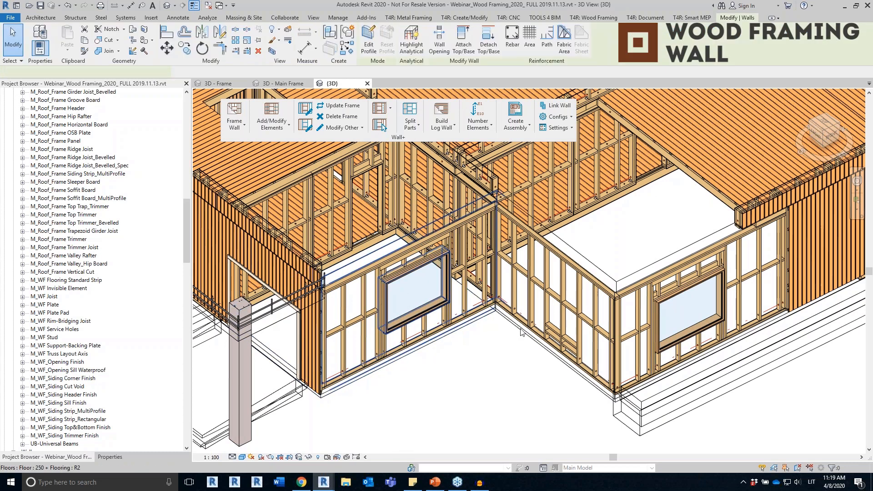
left_click(521, 331, "ctrl")
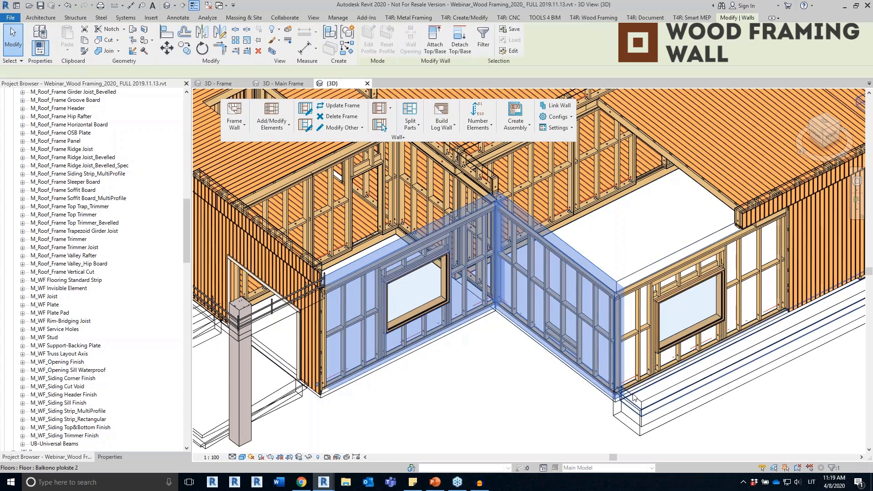
mouse_move(502, 378)
middle_mouse_down("shift")
mouse_move(536, 378)
mouse_move(531, 370)
mouse_move(506, 386)
middle_mouse_up("shift")
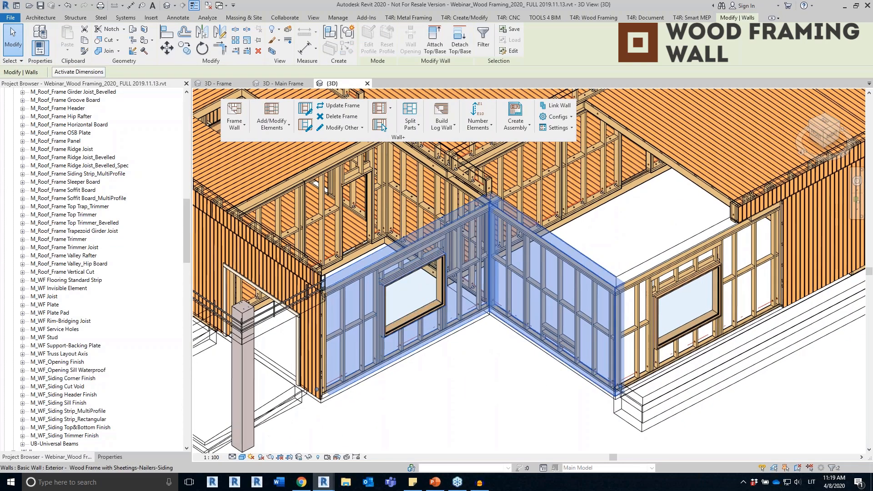
left_click(239, 128)
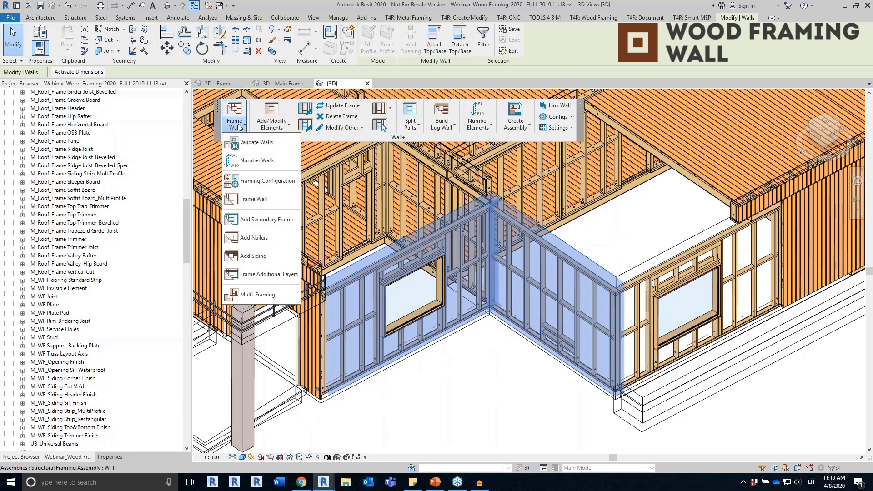
left_click(272, 221)
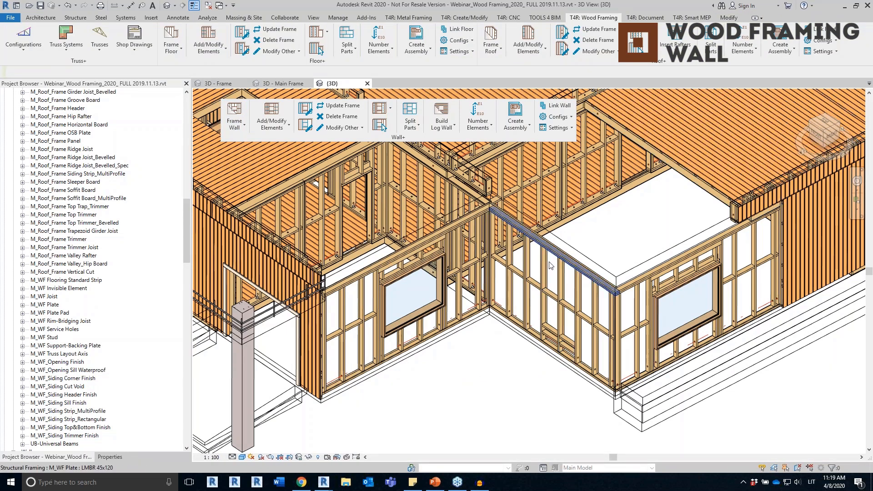
Step: Inspect the secondary-frame studs of the window wall from inside, including those above and below the window
left_click(372, 318)
middle_click_drag(372, 318, 522, 355, "shift")
scroll(260, 297, "up", 3)
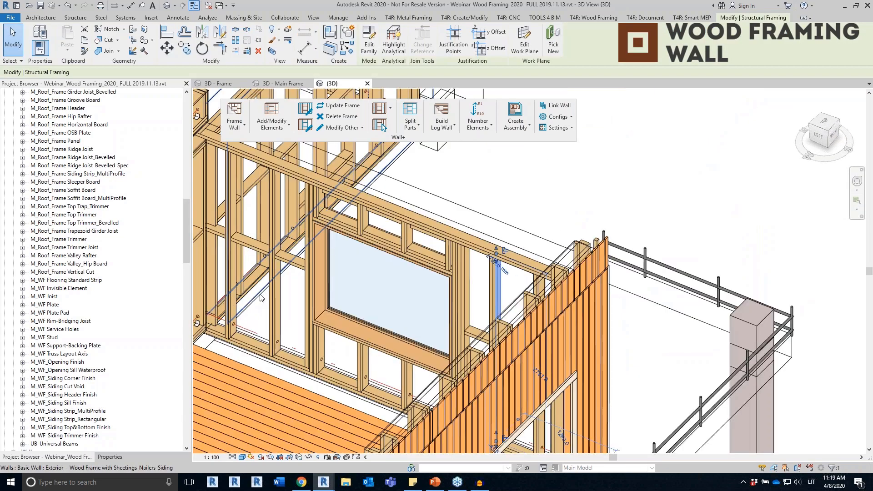
left_click(270, 296)
middle_click_drag(270, 296, 349, 257, "shift")
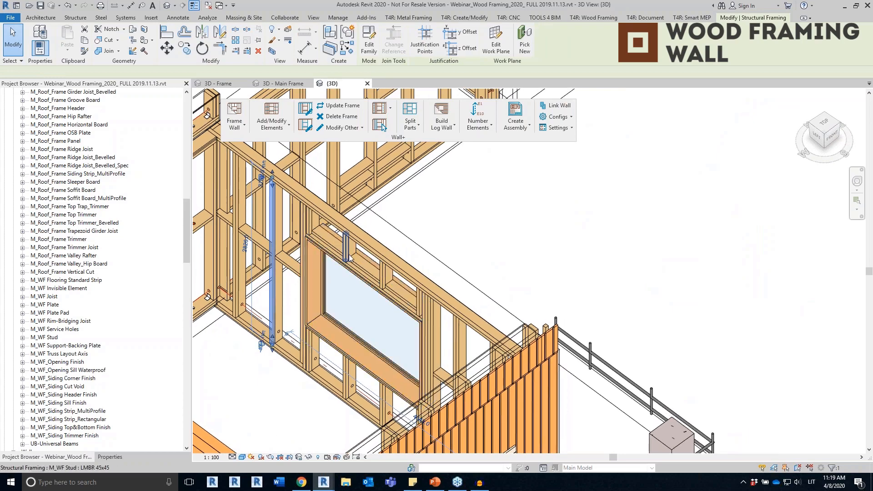
left_click(346, 255)
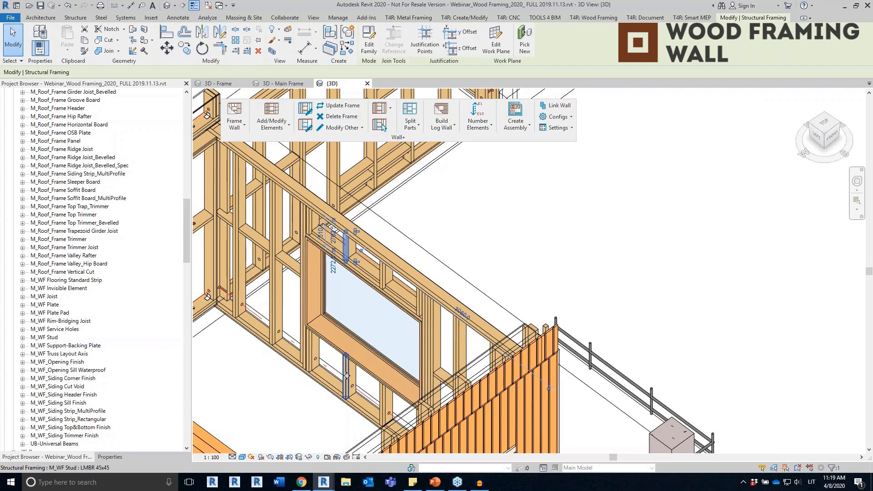
left_click(347, 376)
Step: Inspect a secondary-frame stud of the windowless wall from inside, and return to the exterior view of the framed walls
middle_click_drag(347, 376, 727, 295, "shift")
scroll(429, 289, "up", 3)
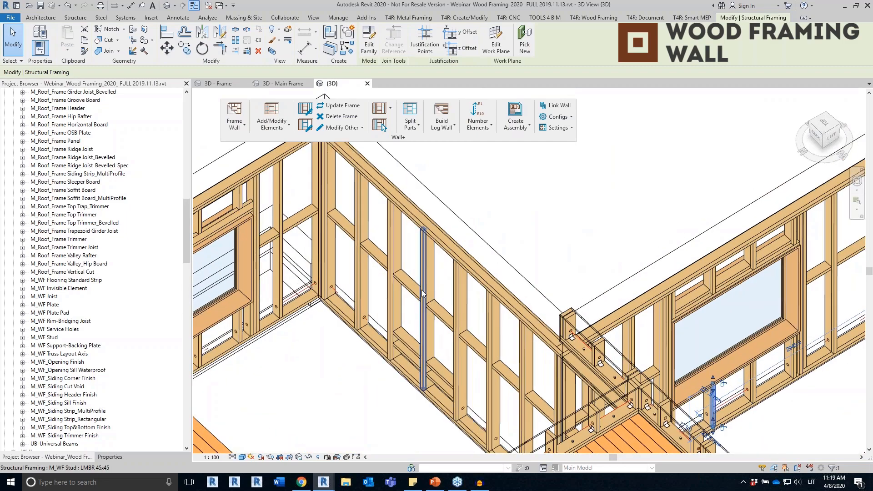
scroll(458, 307, "down", 3)
left_click(458, 308)
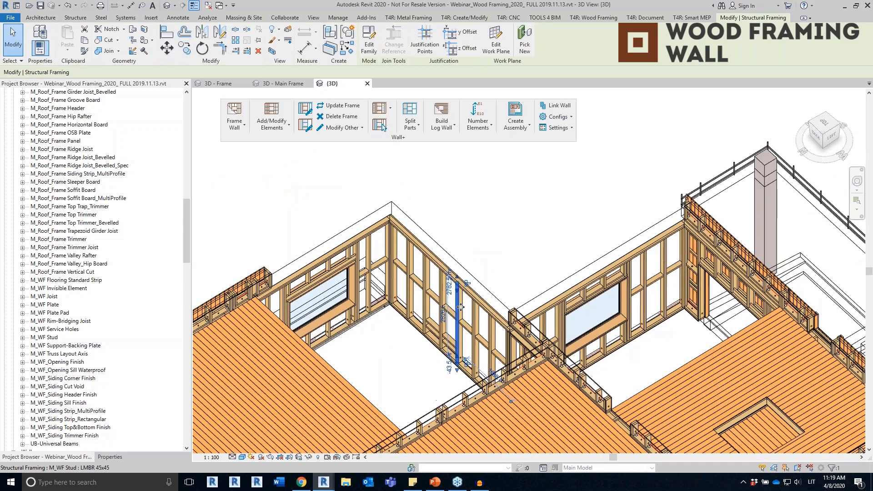
scroll(457, 308, "down", 5)
middle_click_drag(458, 307, 218, 287, "shift")
key("Escape")
scroll(500, 345, "up", 3)
middle_click_drag(500, 345, 620, 371)
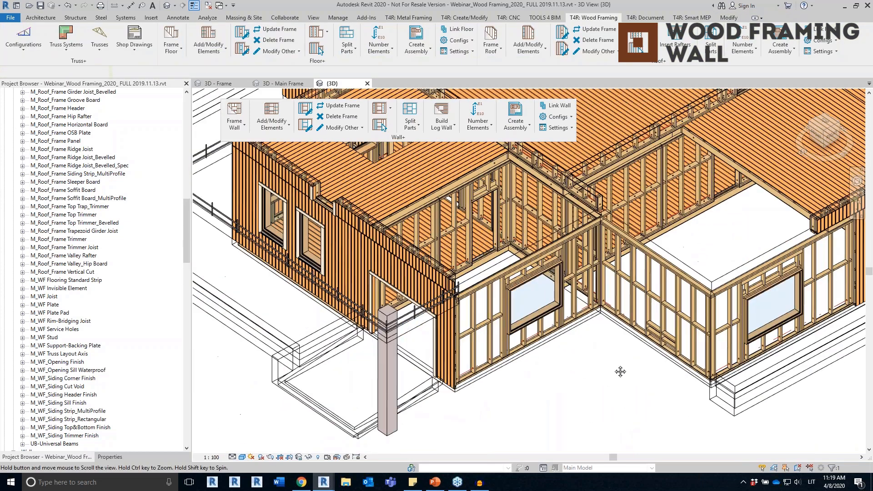
Step: Open the wall sheathing configuration and choose the configuration Frame - 1 Ex & 1 In Layers
left_click(410, 127)
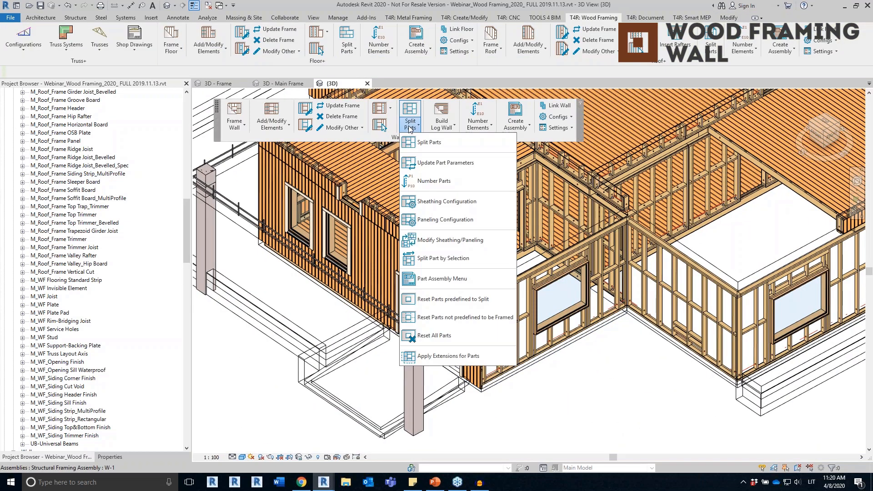
left_click(448, 203)
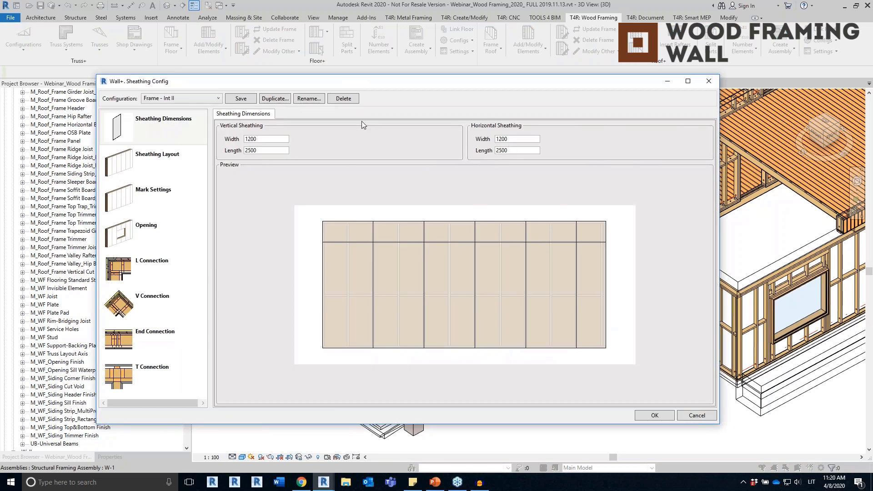
left_click(181, 99)
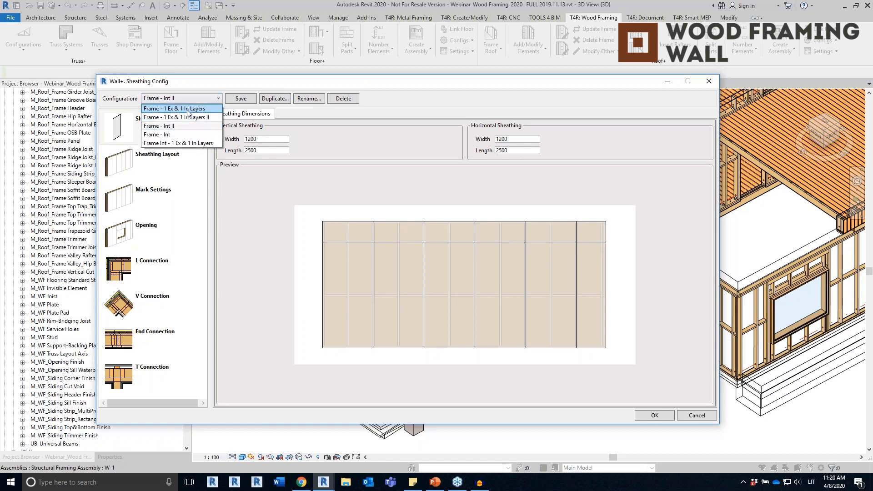
left_click(199, 109)
left_click(180, 98)
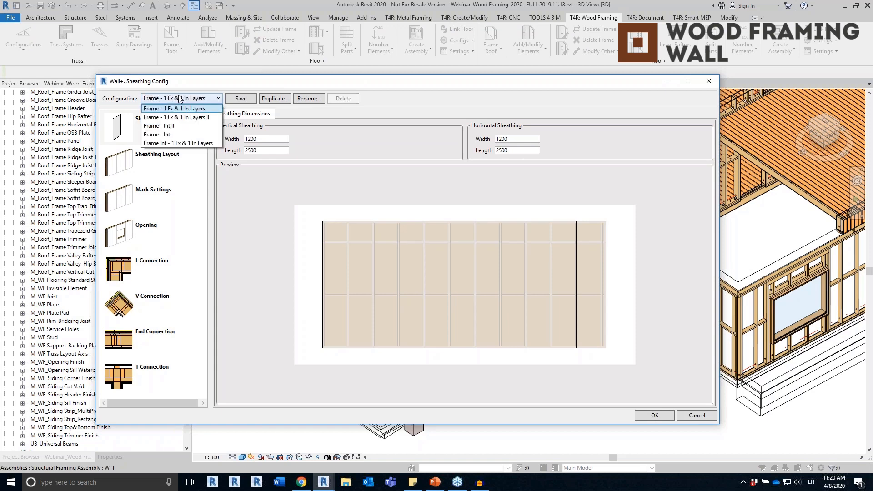
left_click(182, 108)
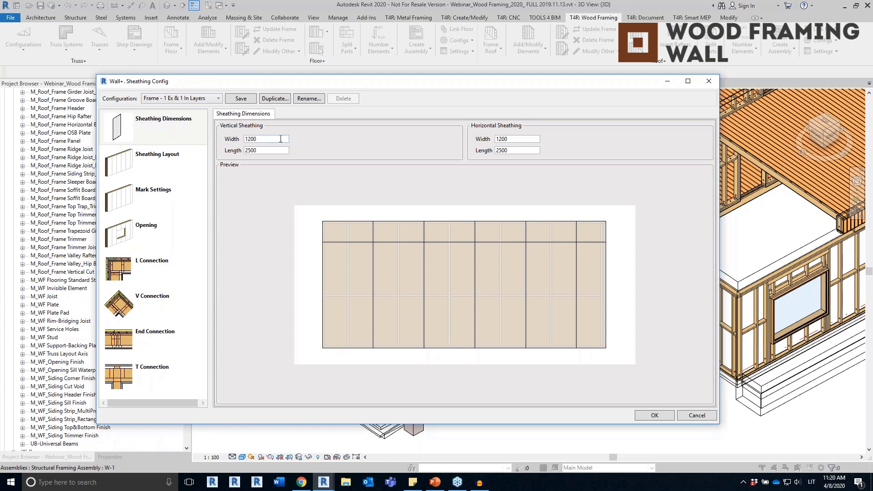
Step: Review the sheathing configuration's layout, opening, L, V and end connection settings, and close the configuration without changes
left_click(164, 159)
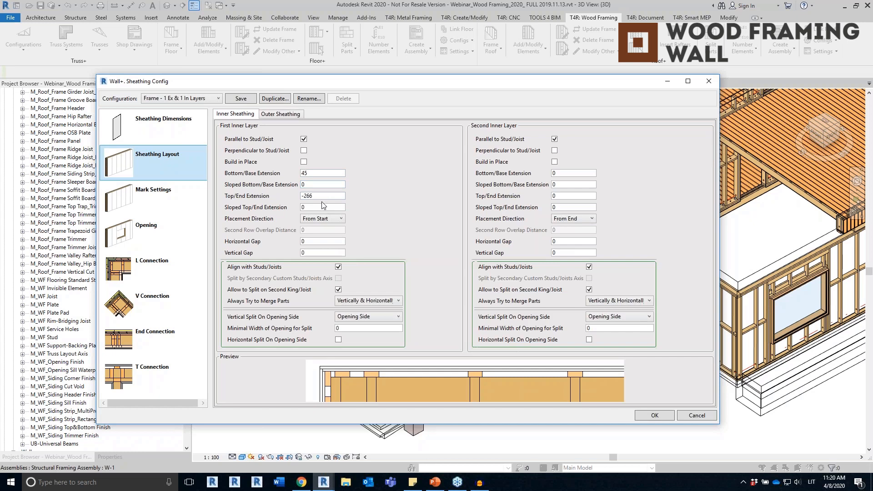
left_click(397, 301)
left_click(396, 301)
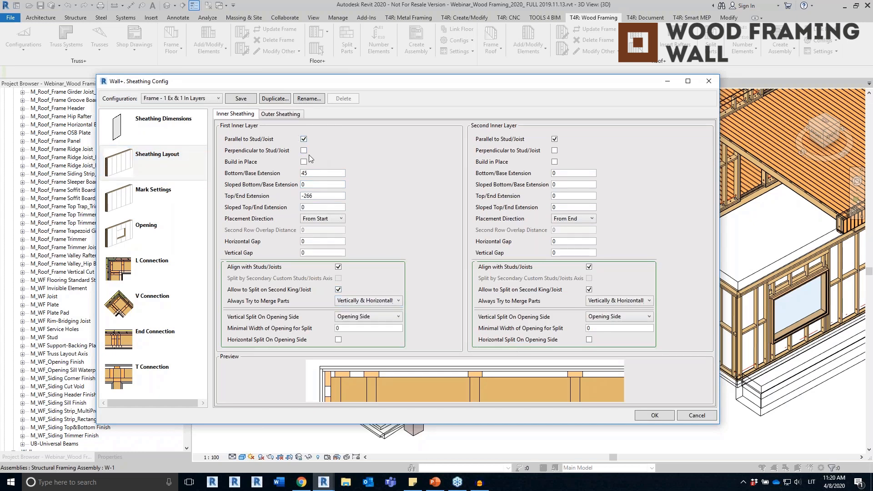
left_click(157, 230)
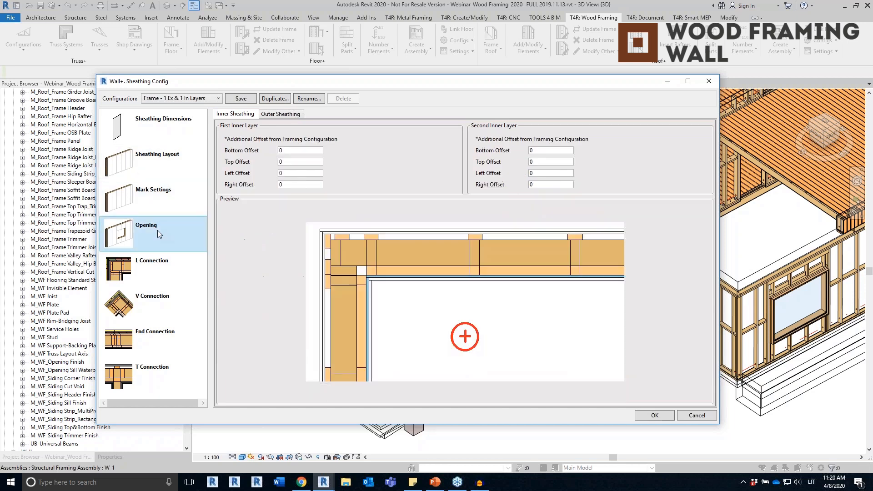
left_click(157, 268)
left_click(159, 312)
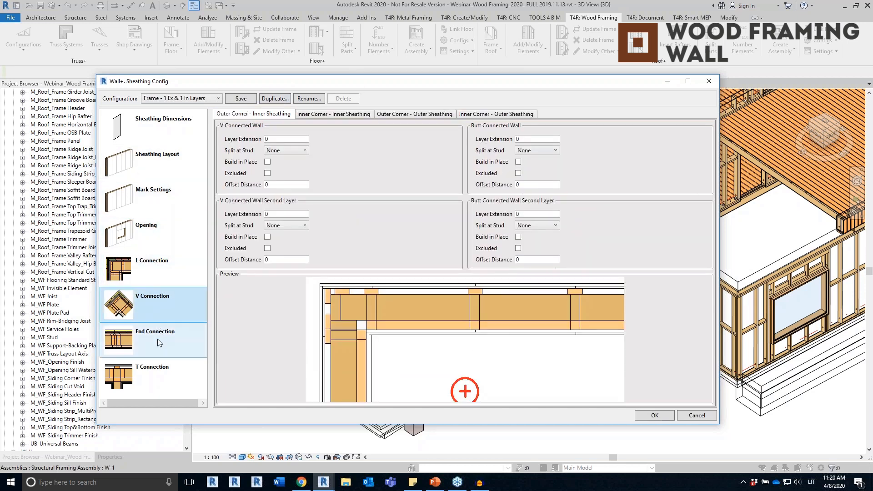
left_click(159, 344)
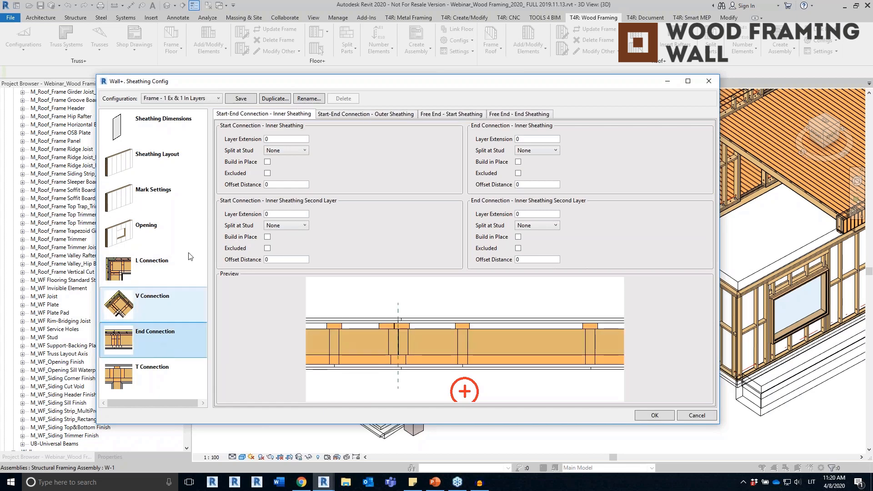
left_click(708, 81)
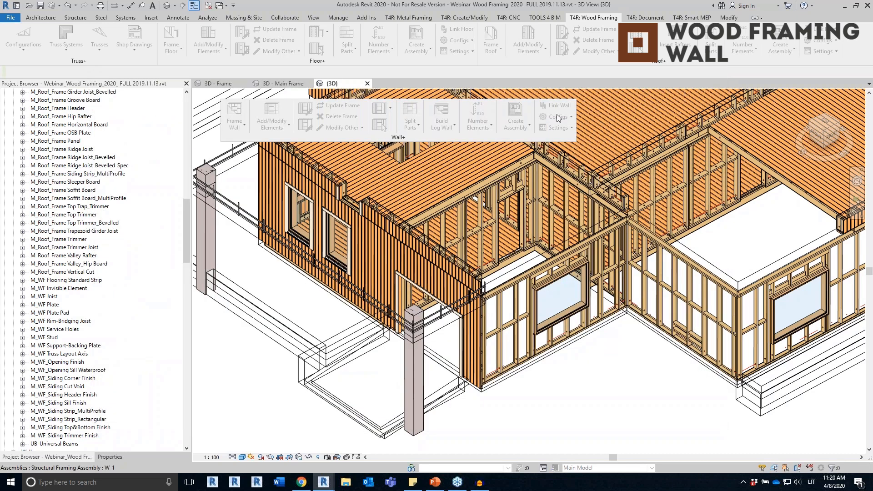
Step: Split the windowless wall and the window walls on both sides of it into sheathing parts
middle_click_drag(633, 359, 446, 324)
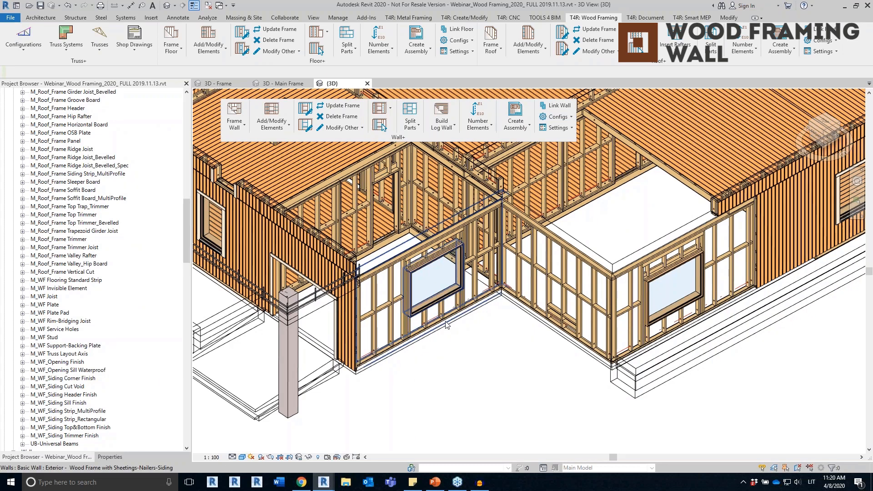
left_click(549, 317)
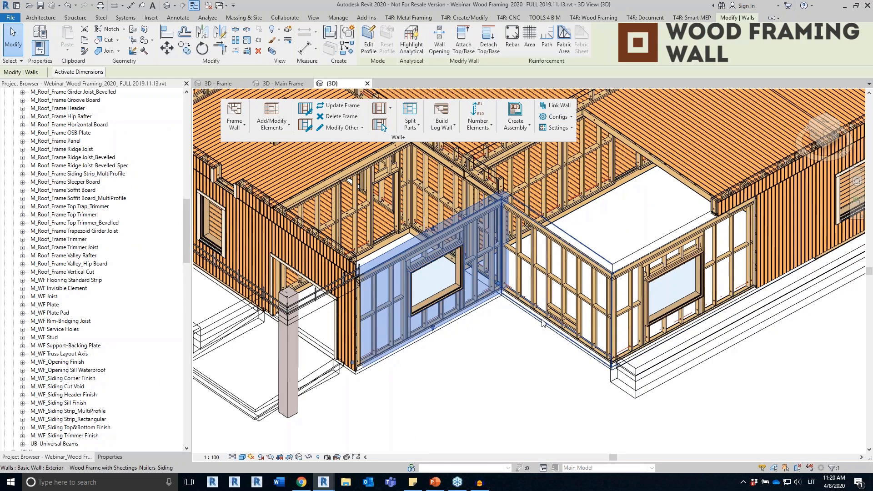
left_click(639, 346, "ctrl")
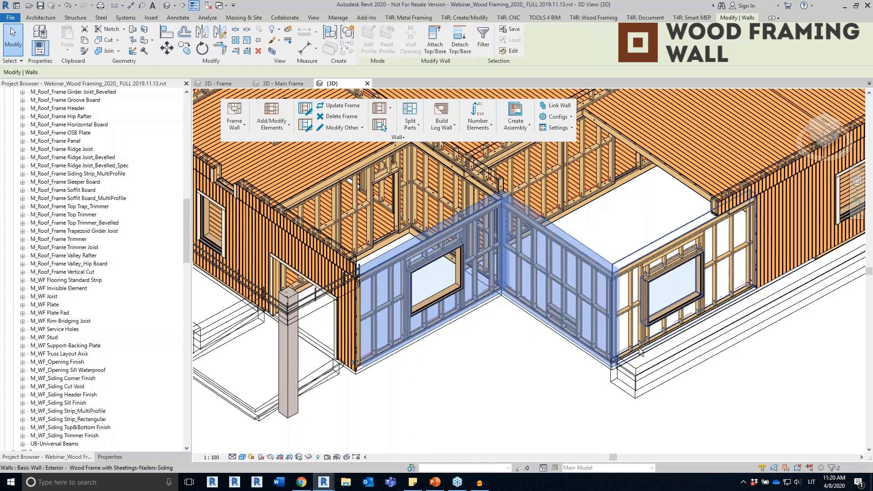
left_click(409, 116)
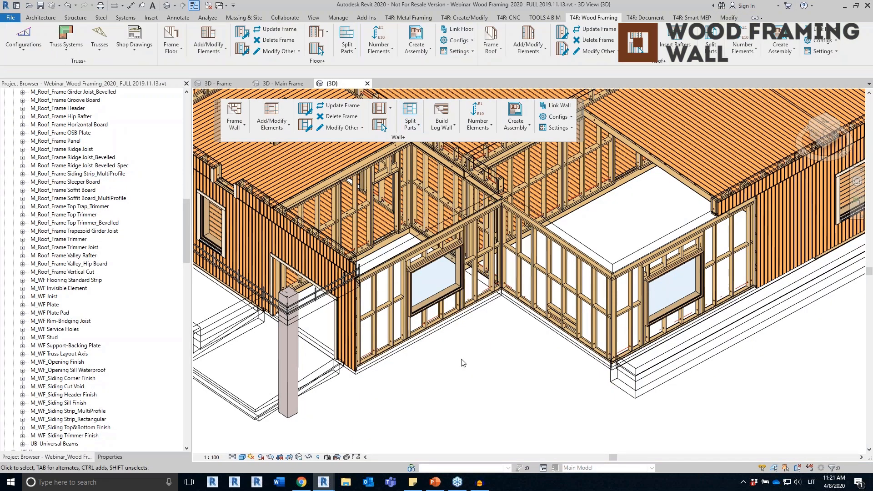
Step: Look at the Parts Visibility options of the current 3D view without changing the setting
scroll(47, 280, "up", 15)
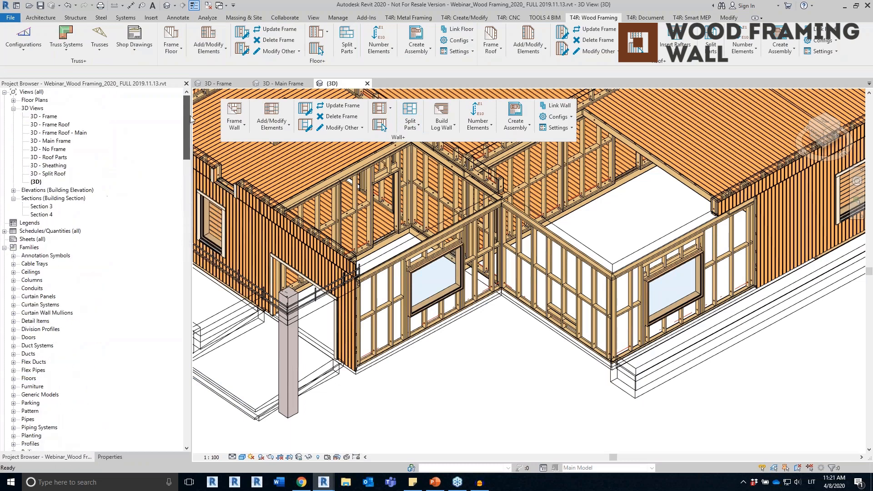
left_click(109, 456)
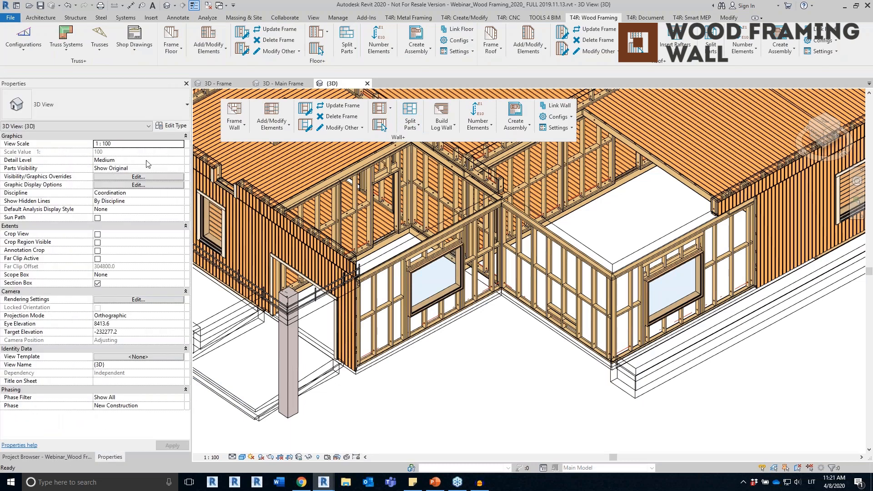
left_click(172, 169)
left_click(180, 168)
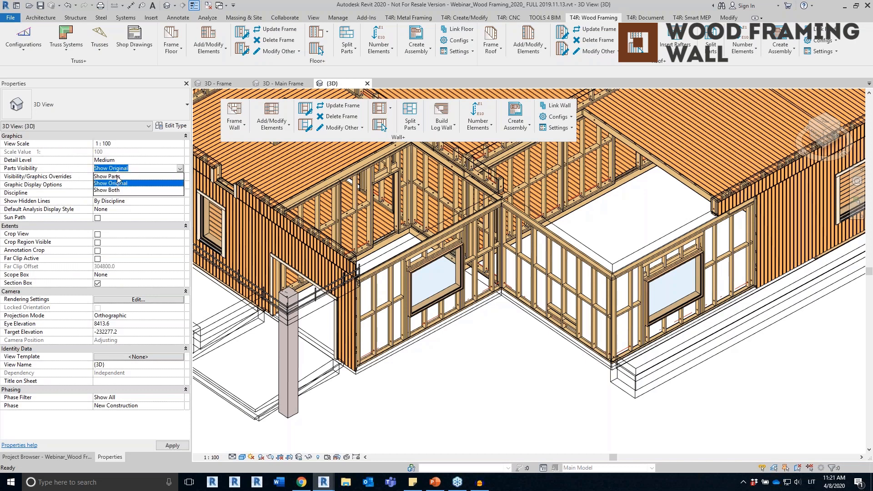
left_click(54, 457)
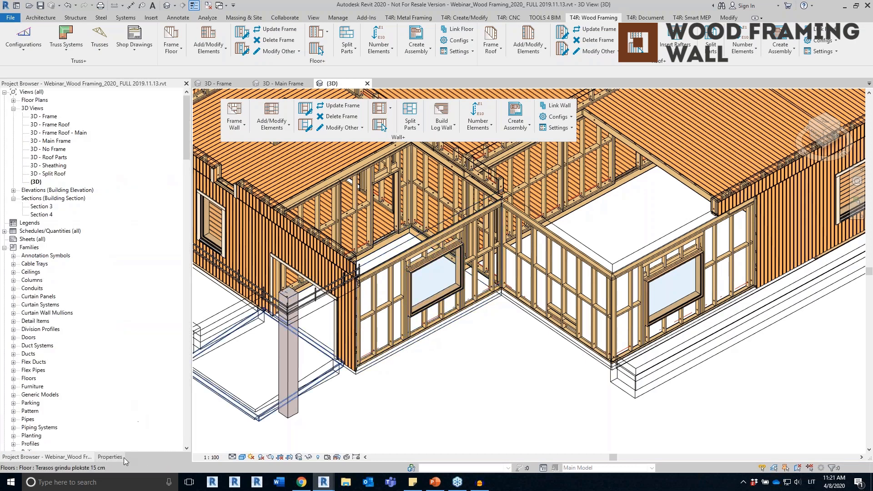
left_click(119, 456)
left_click(46, 457)
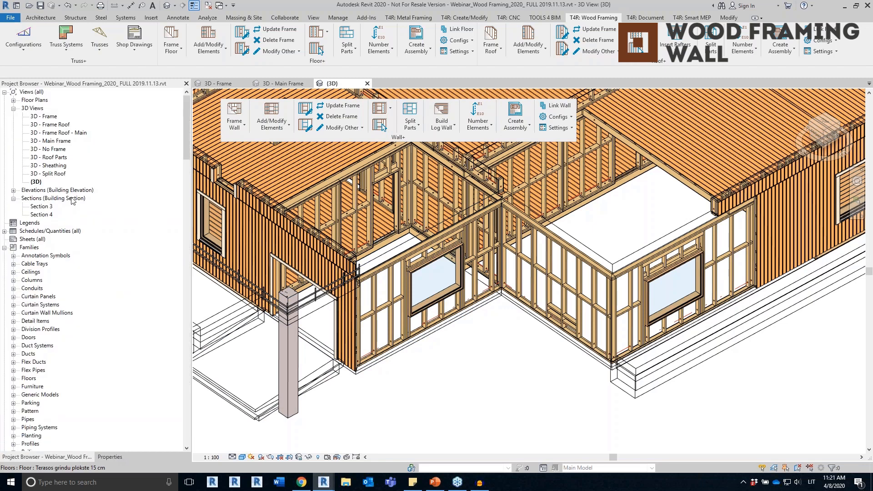
Step: Open the 3D - Sheathing view, check its Parts Visibility setting, and examine the wall sheathing from outside and inside
double_click(53, 165)
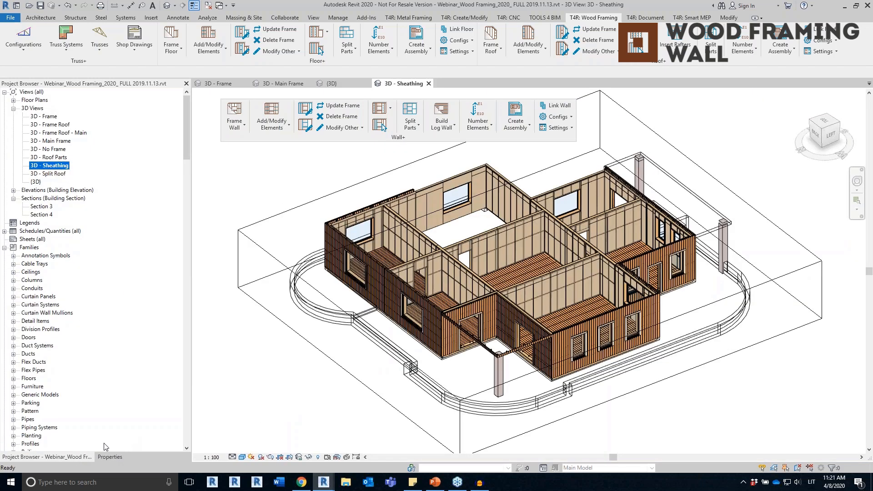
left_click(110, 456)
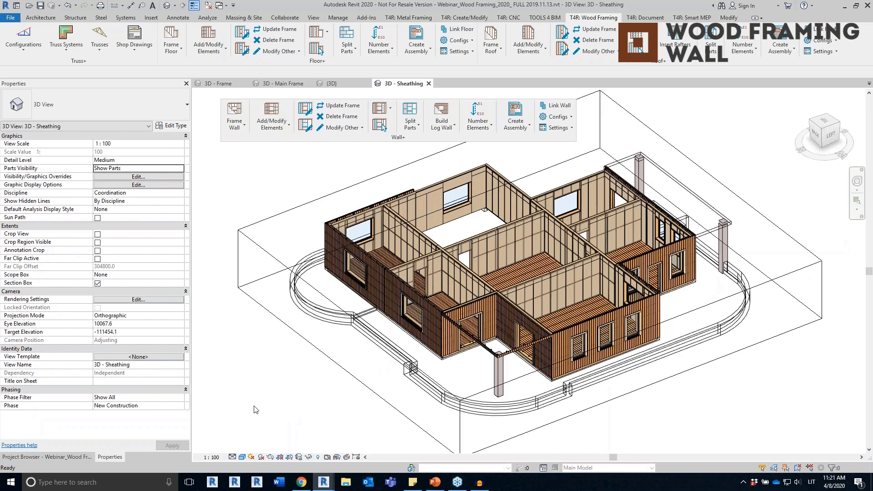
middle_click_drag(420, 318, 159, 313, "shift")
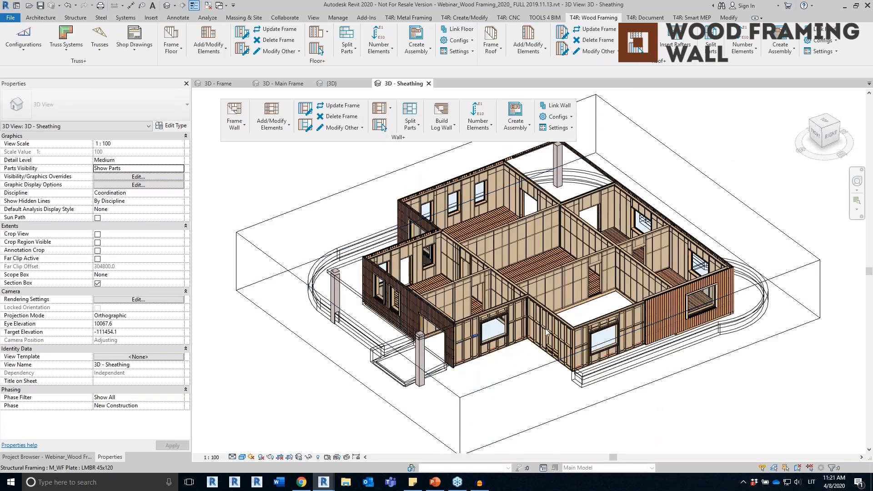
scroll(547, 334, "up", 4)
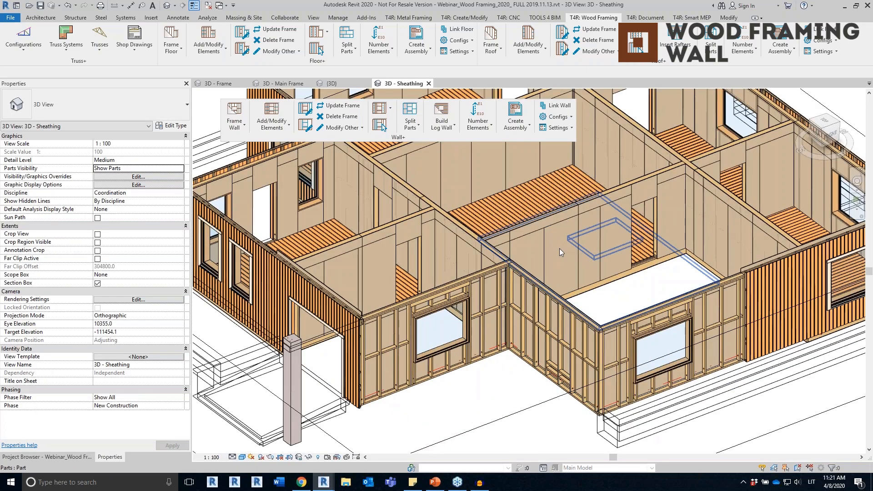
scroll(559, 248, "down", 3)
middle_click_drag(493, 298, 814, 297, "shift")
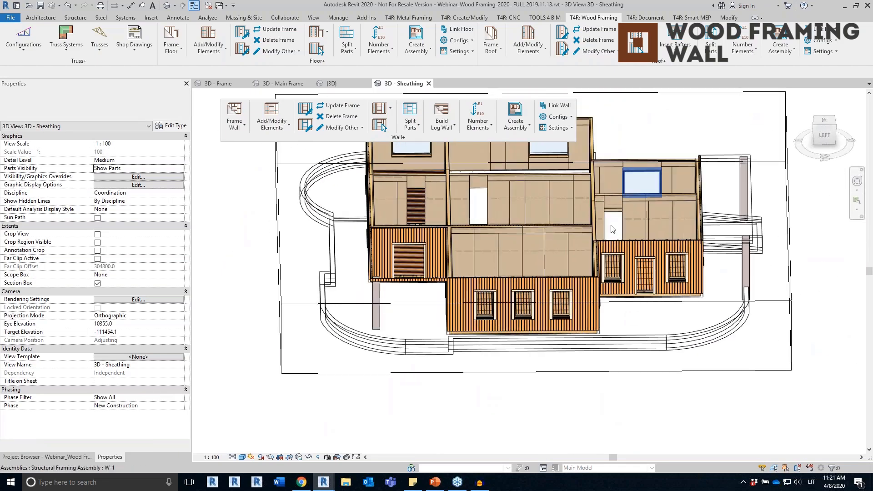
middle_click_drag(612, 229, 482, 288, "shift")
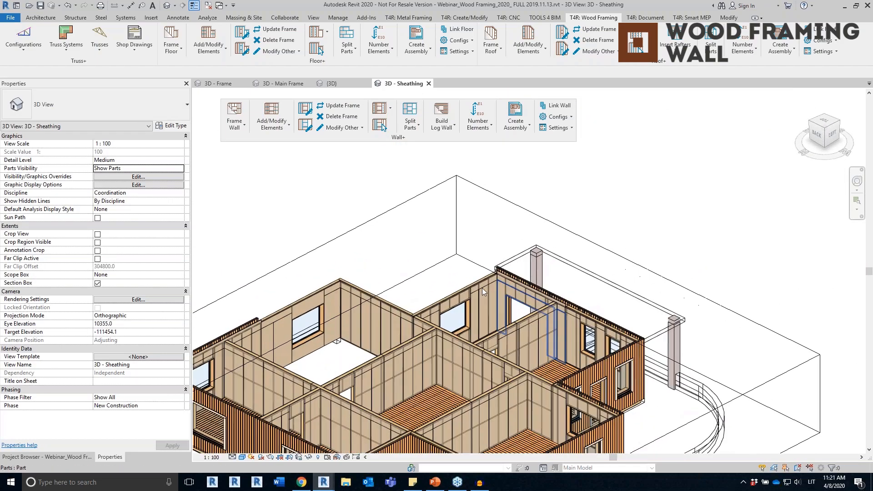
Step: Inspect the individual inner sheathing panels above, below and beside the window of the window wall
scroll(463, 335, "up", 4)
left_click(465, 334)
middle_click_drag(465, 334, 447, 331, "shift")
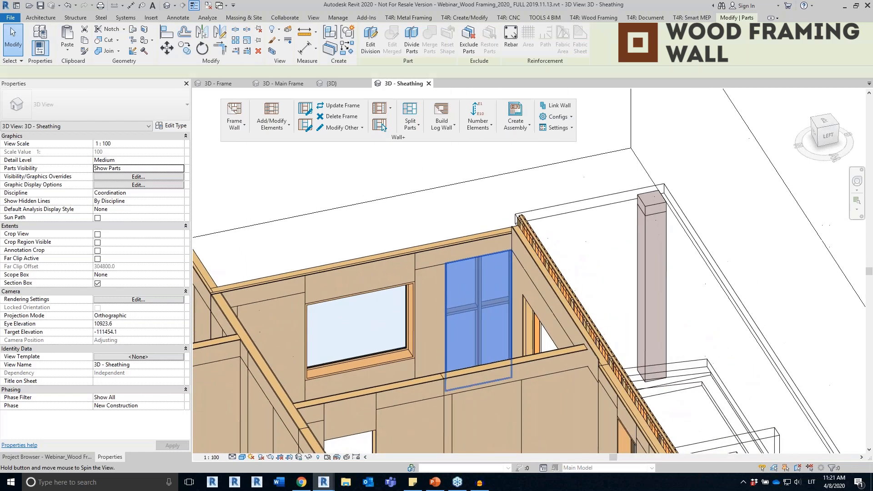
left_click(427, 301)
left_click(359, 275)
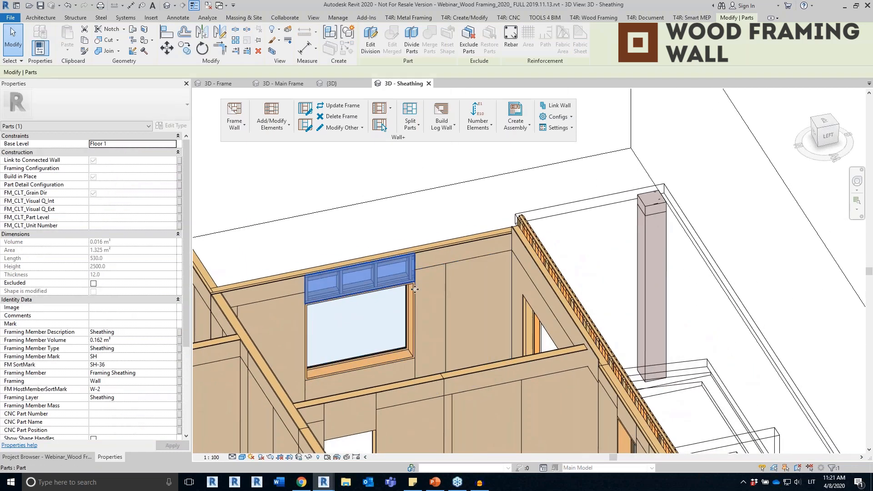
middle_click_drag(414, 290, 263, 299, "shift")
left_click(263, 300)
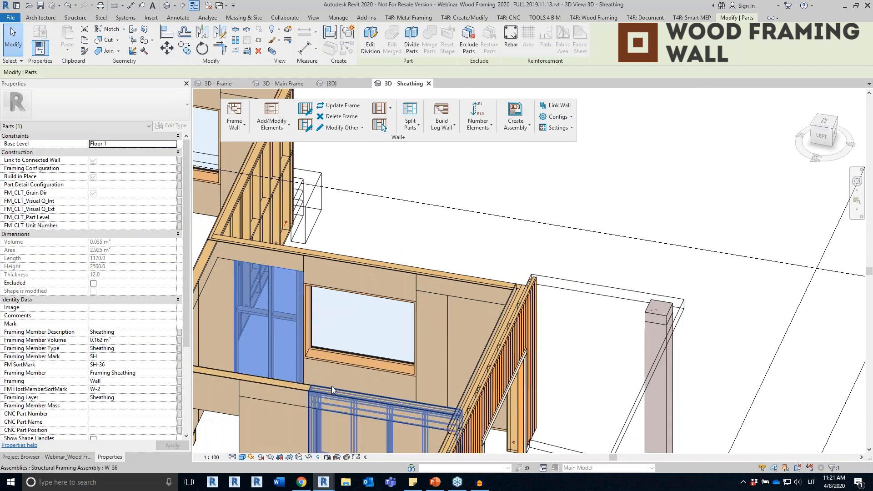
left_click(434, 343)
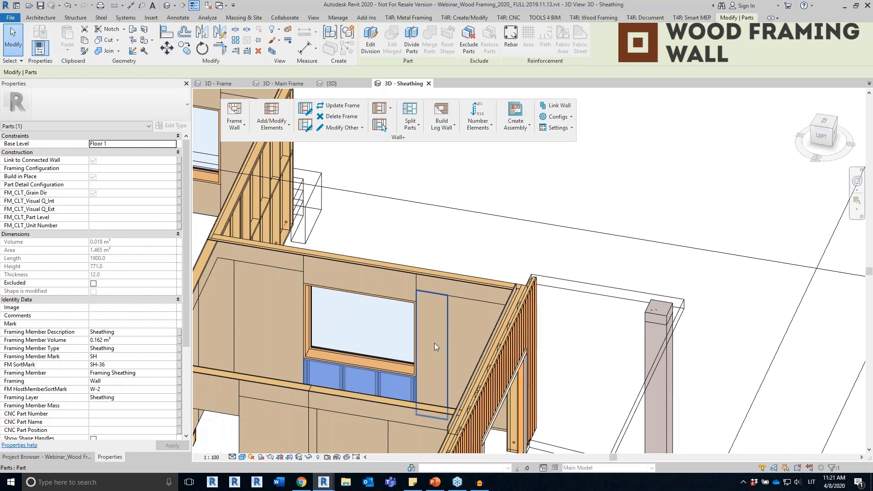
left_click(473, 328)
middle_click_drag(473, 329, 328, 396, "shift")
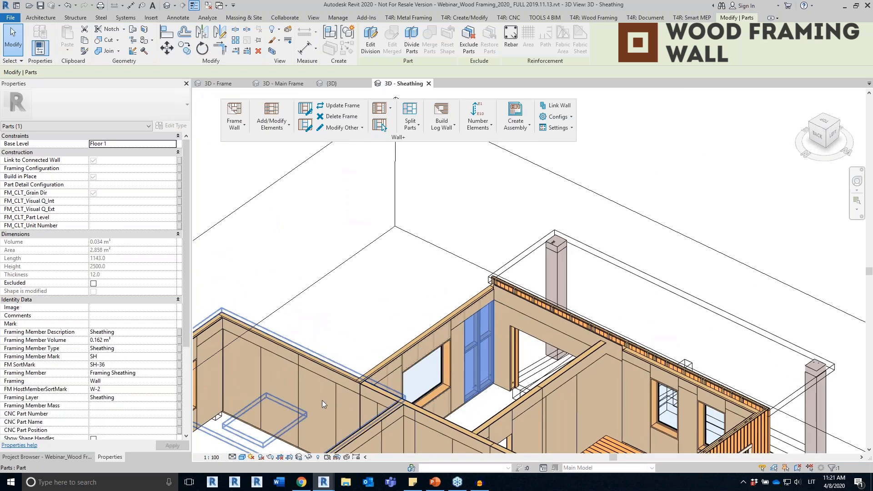
Step: Inspect an inner sheathing panel of the windowless wall, and return to the exterior view of the sheathed walls
left_click(322, 400)
scroll(322, 400, "down", 3)
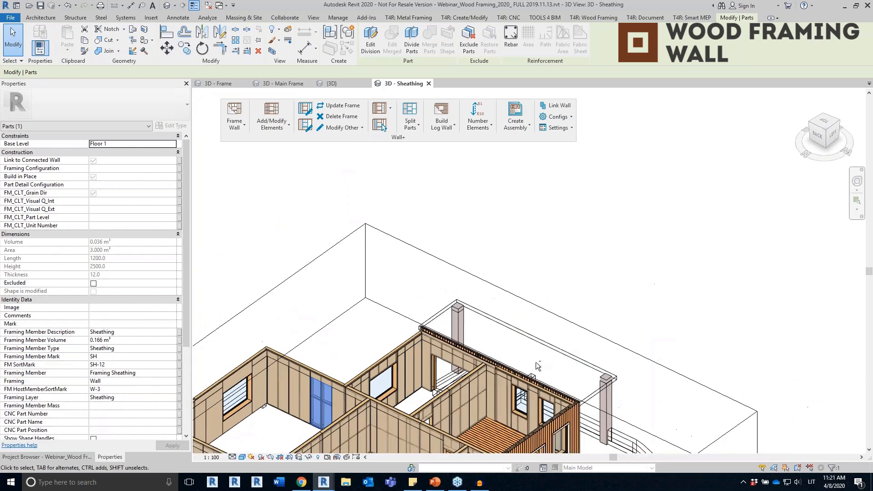
middle_click_drag(537, 366, 164, 165, "shift")
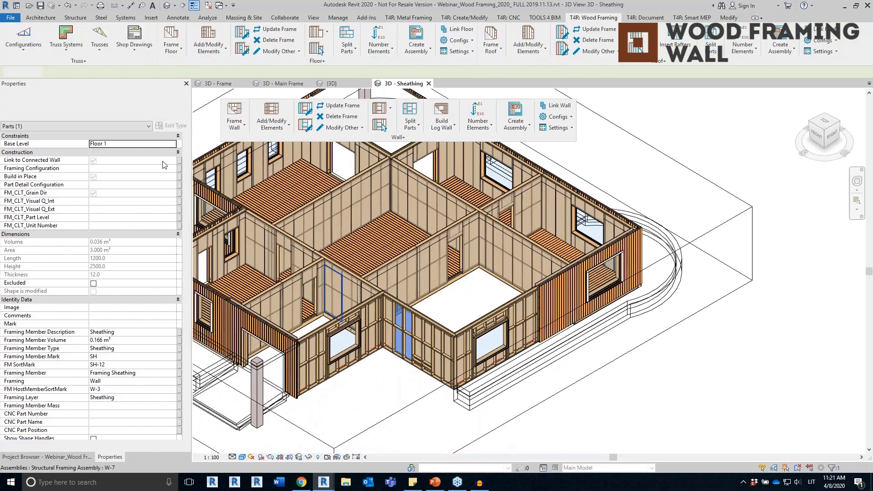
key("Escape")
Step: Return to the {3D} view and add nailers to the windowless wall and the adjoining window wall beside the sided wall
left_click(45, 456)
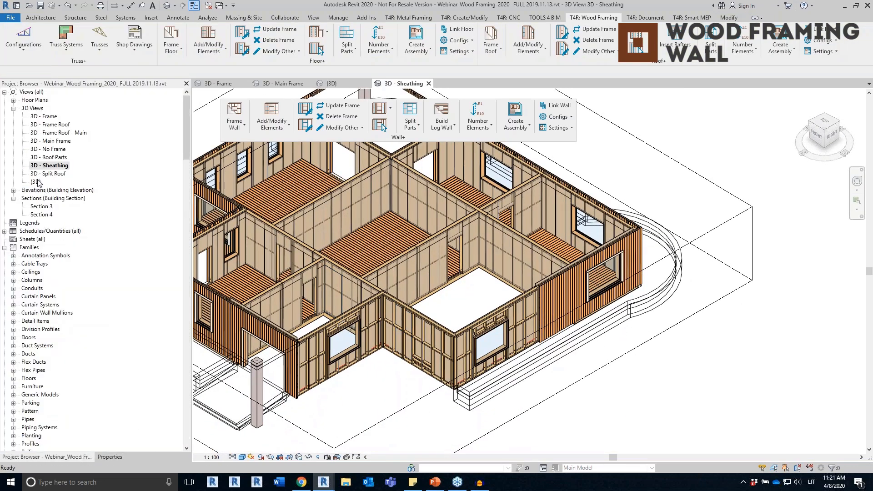
double_click(36, 182)
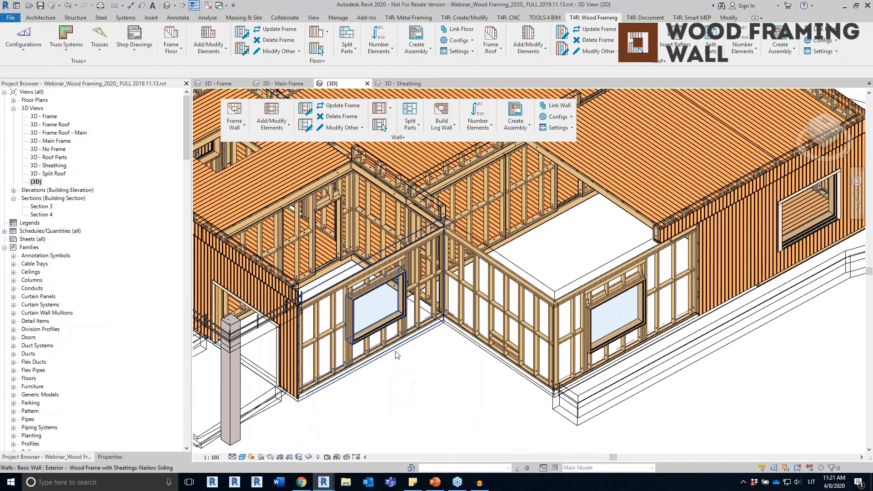
scroll(397, 355, "up", 2)
left_click(515, 349)
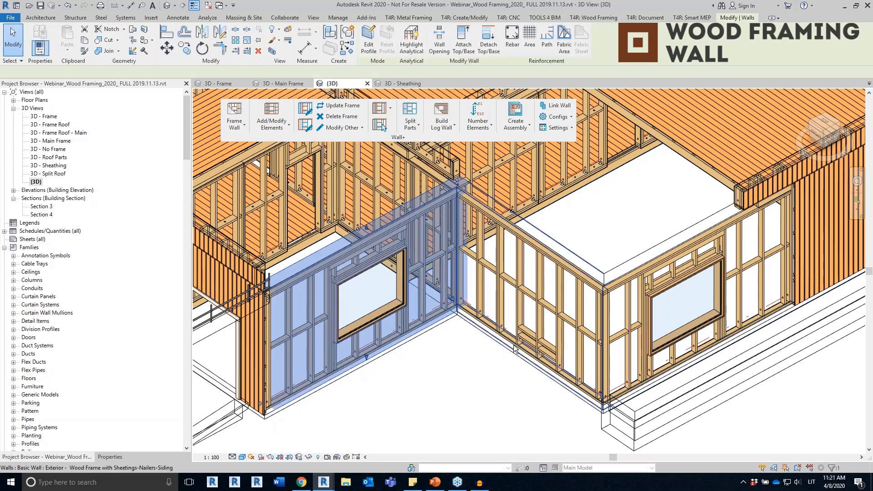
left_click(515, 349, "ctrl")
left_click(238, 131)
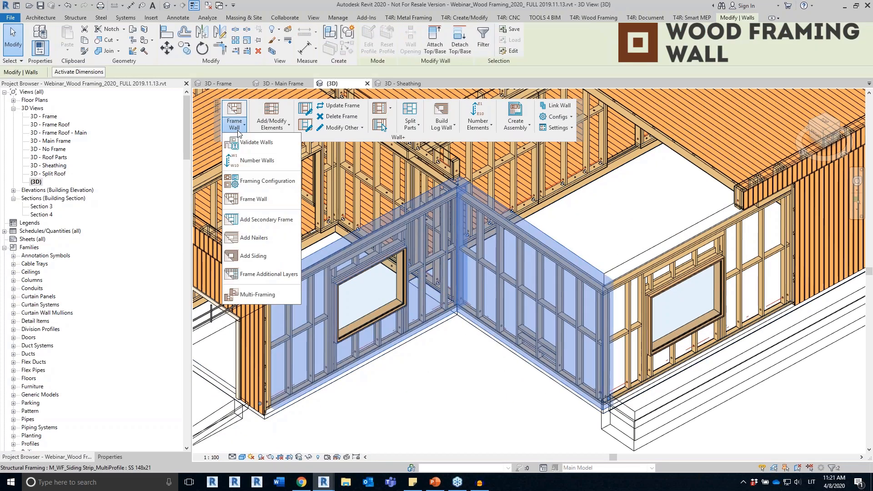
left_click(272, 241)
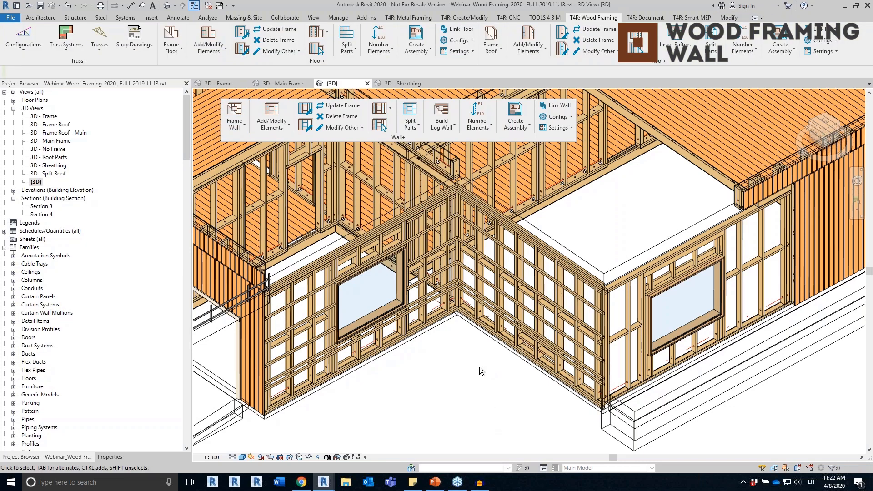
Step: Examine the studs and horizontal nailers at the corner of the two exterior walls from several sides
scroll(479, 367, "up", 6)
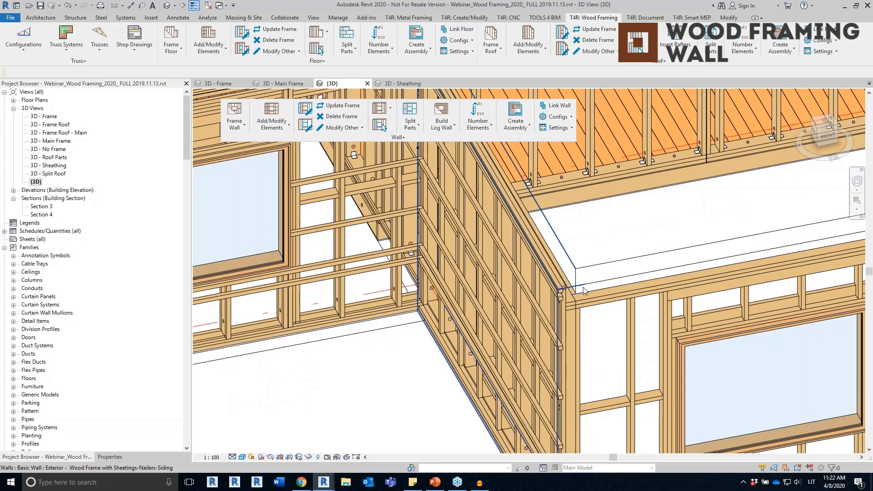
left_click(565, 290)
middle_click_drag(565, 290, 576, 216, "shift")
key("Escape")
scroll(418, 256, "up", 3)
scroll(572, 197, "down", 3)
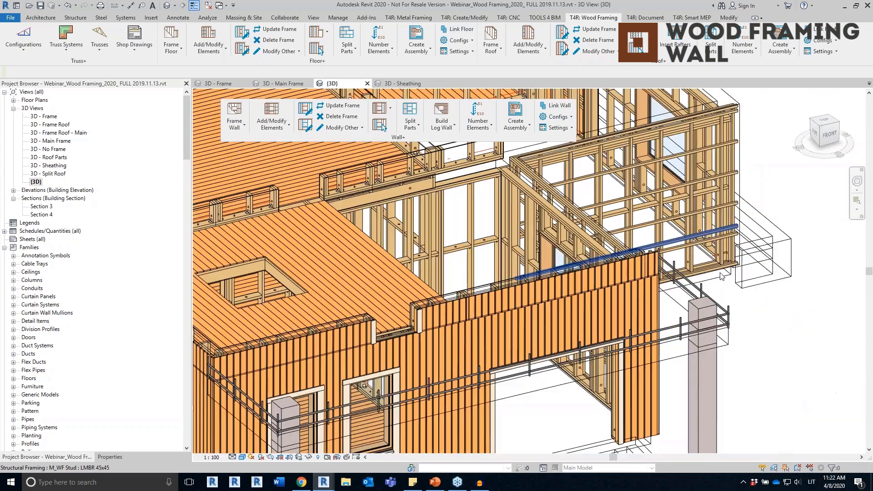
middle_click_drag(727, 288, 575, 304, "shift")
middle_click_drag(539, 331, 498, 384)
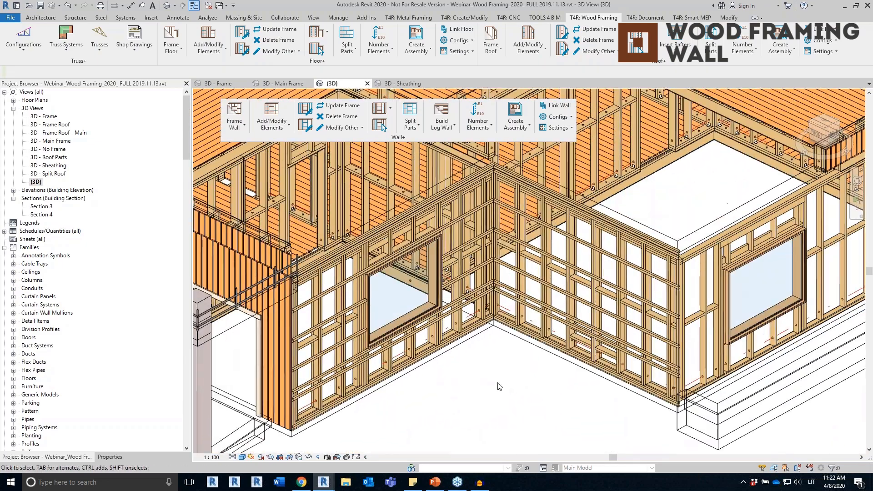
Step: Use the Frame Wall tools to generate siding on the two exterior walls that meet at the inside corner
key("Tab")
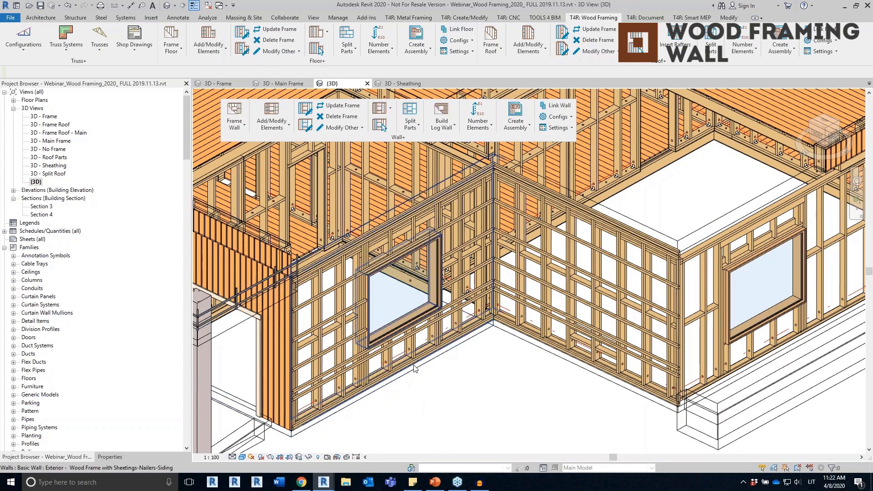
left_click(517, 348)
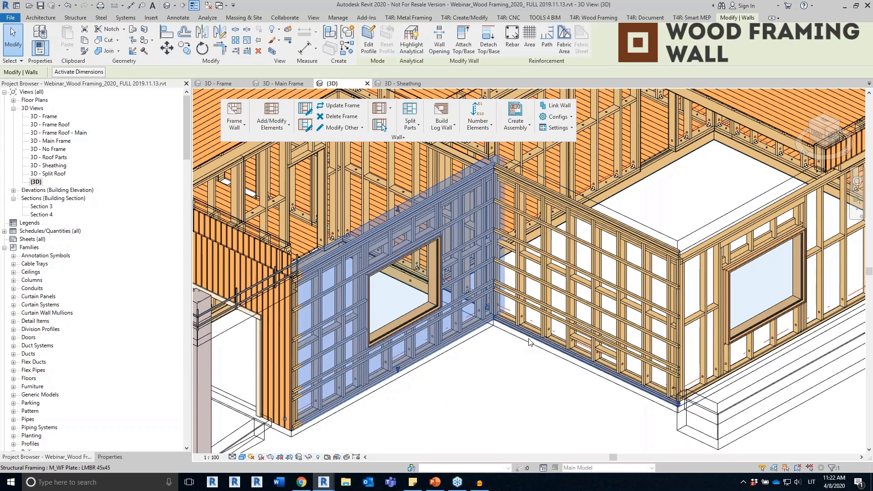
left_click(529, 342, "ctrl")
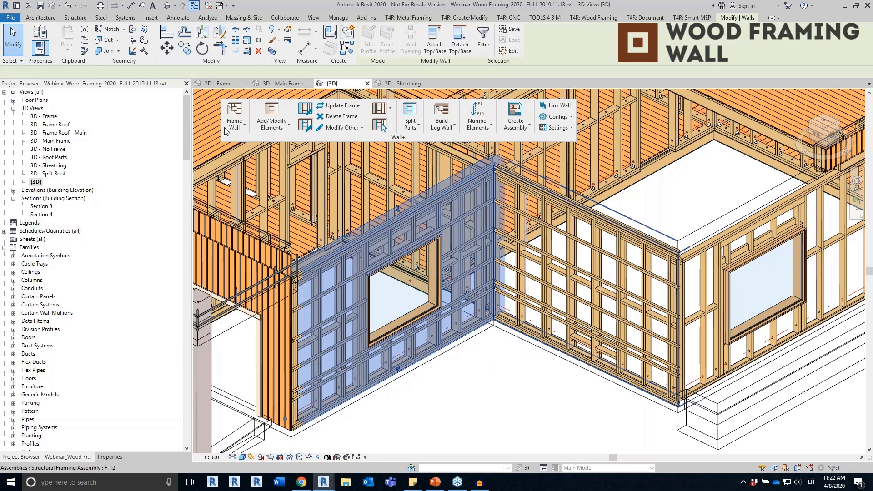
left_click(233, 125)
left_click(259, 219)
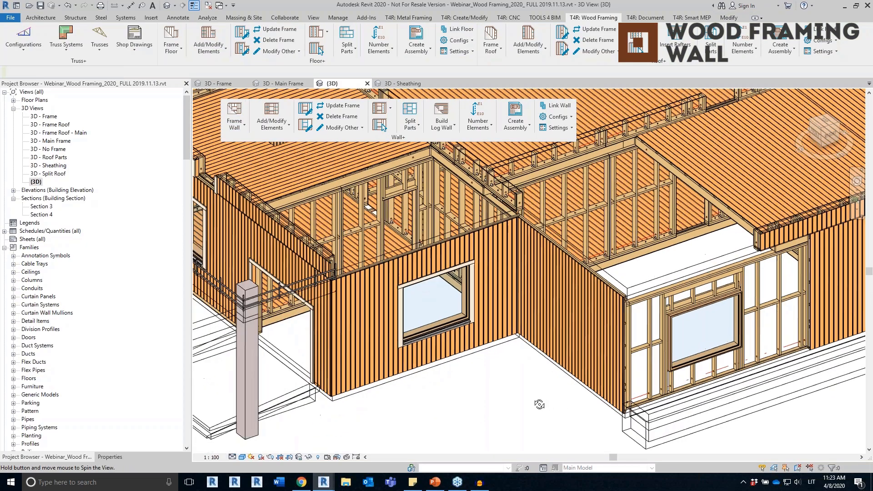
Step: Examine the vertical siding on the two corner walls from the outside and over the wall tops
middle_click_drag(540, 403, 563, 404, "shift")
middle_click_drag(360, 276, 372, 257, "shift")
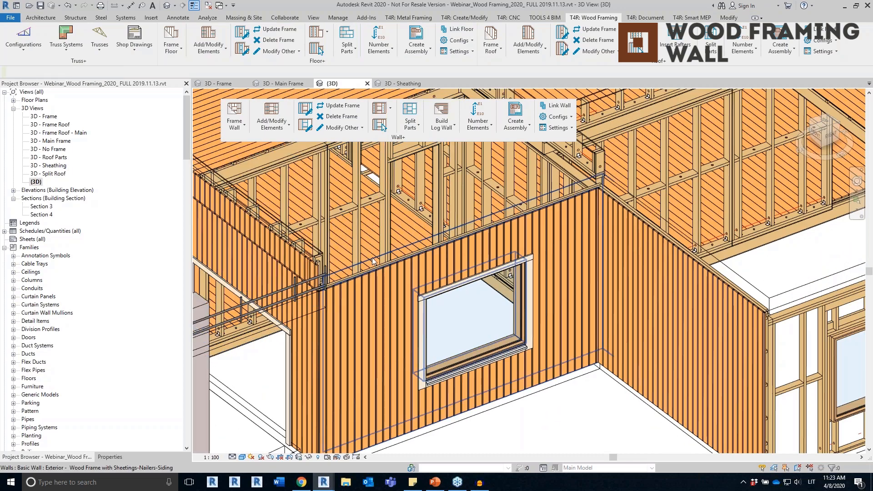
left_click(451, 265)
middle_click_drag(451, 265, 544, 269, "shift")
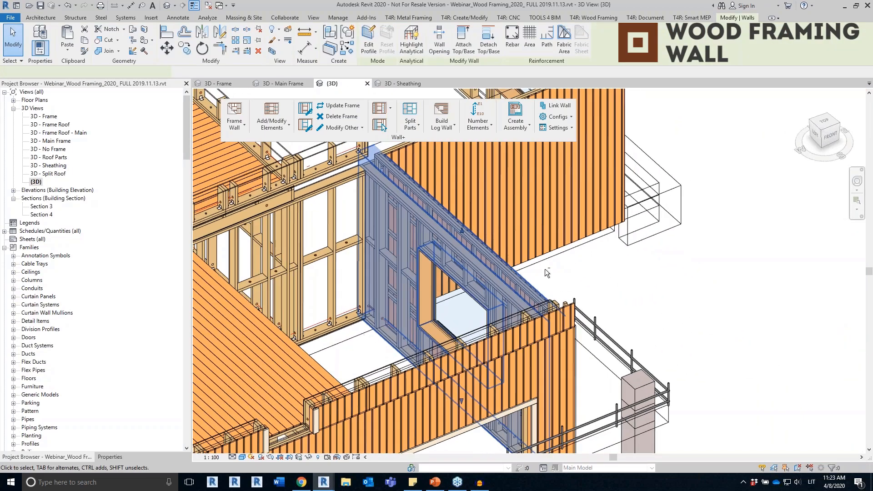
scroll(491, 241, "up", 2)
key("Escape")
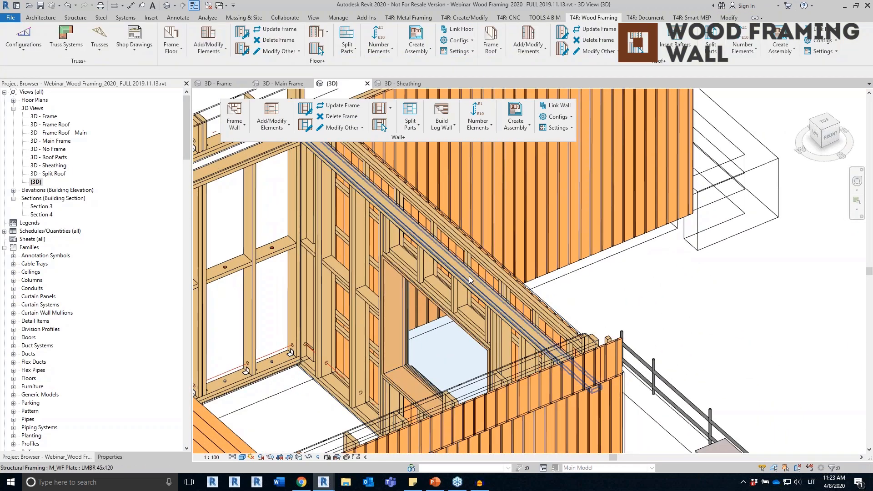
Step: Inspect the plates, nailers, siding strips and studs that make up the layers of the two sided walls
left_click(469, 277)
mouse_move(476, 283)
middle_mouse_down("shift")
mouse_move(473, 300)
mouse_move(462, 273)
middle_mouse_up("shift")
scroll(464, 270, "up", 2)
key("Escape")
left_click(468, 262)
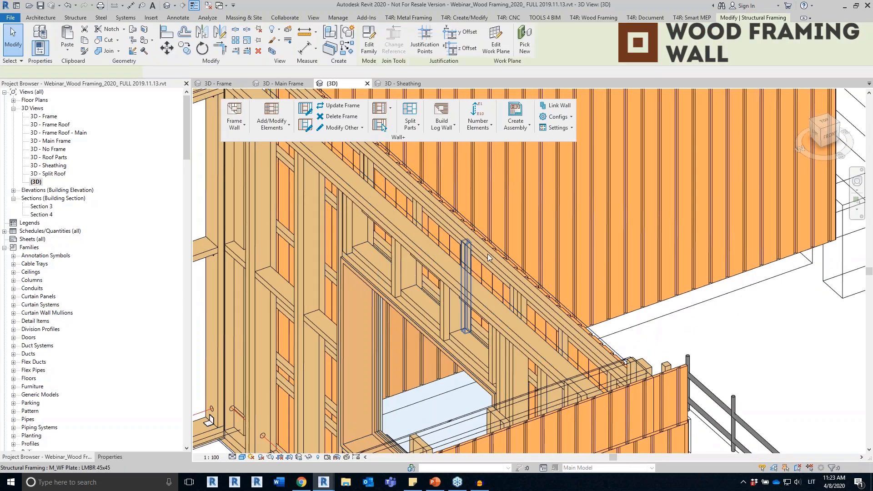
scroll(509, 262, "up", 2)
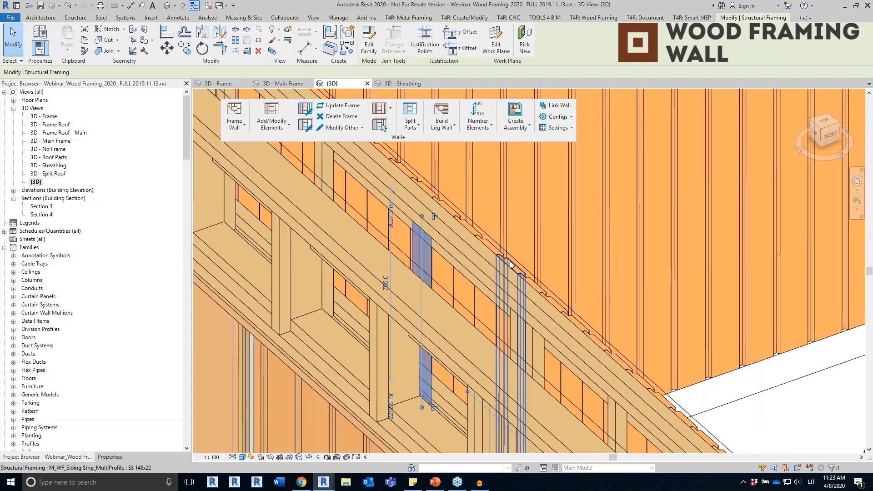
left_click(510, 262)
scroll(510, 262, "down", 2)
middle_click_drag(510, 262, 391, 287, "shift")
scroll(448, 302, "up", 2)
key("Escape")
left_click(438, 302)
scroll(438, 302, "down", 2)
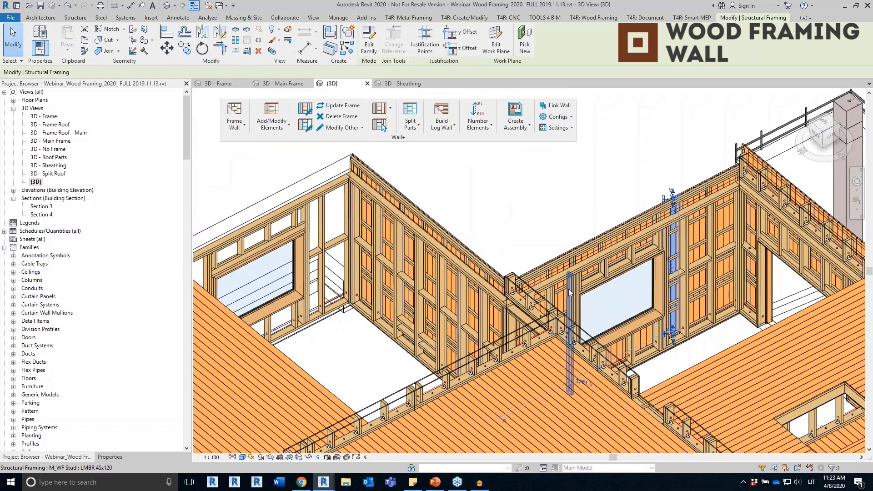
Step: Open the wall Add/Modify Details dialog and place it clear of the framed walls
left_click(273, 125)
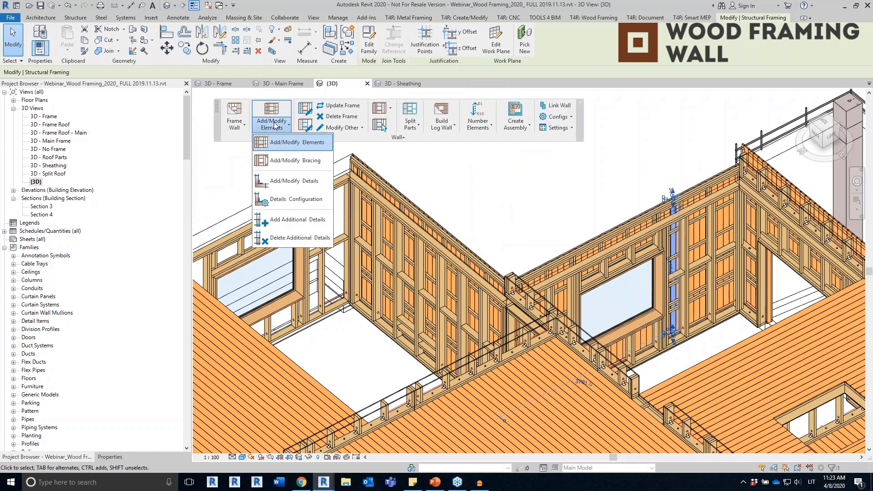
left_click(284, 181)
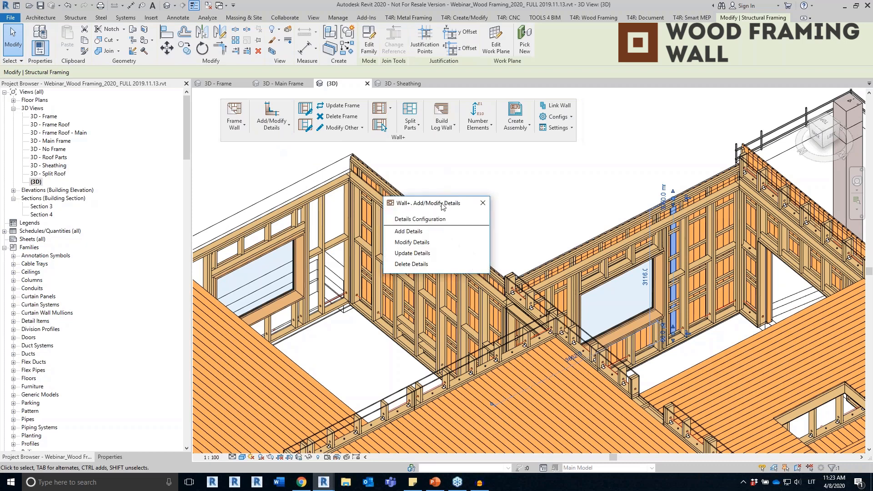
left_click_drag(374, 195, 241, 148)
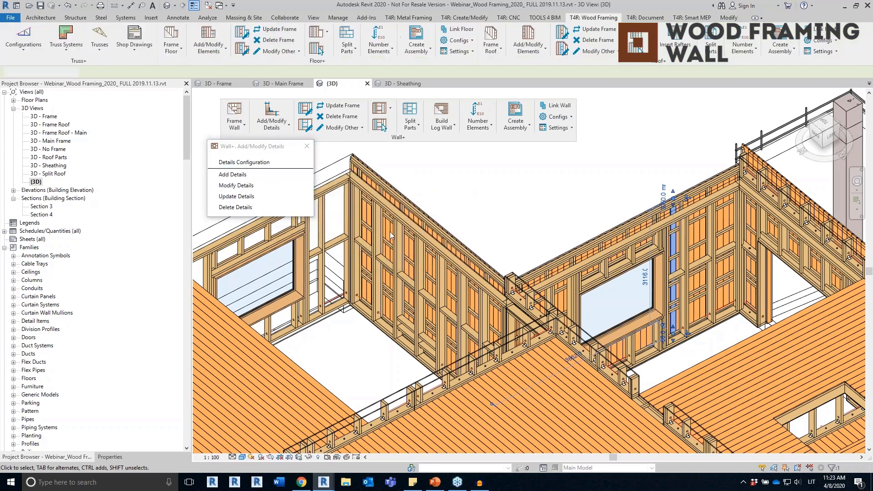
Step: Add details to the three exterior wall frames with the Frame with Clip Angles configuration, selecting one framing member in each wall
left_click(323, 275)
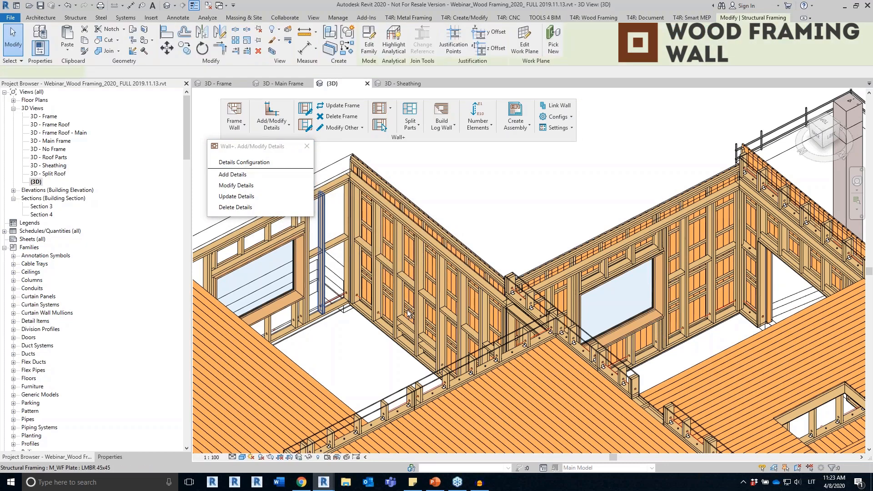
left_click(378, 304, "ctrl")
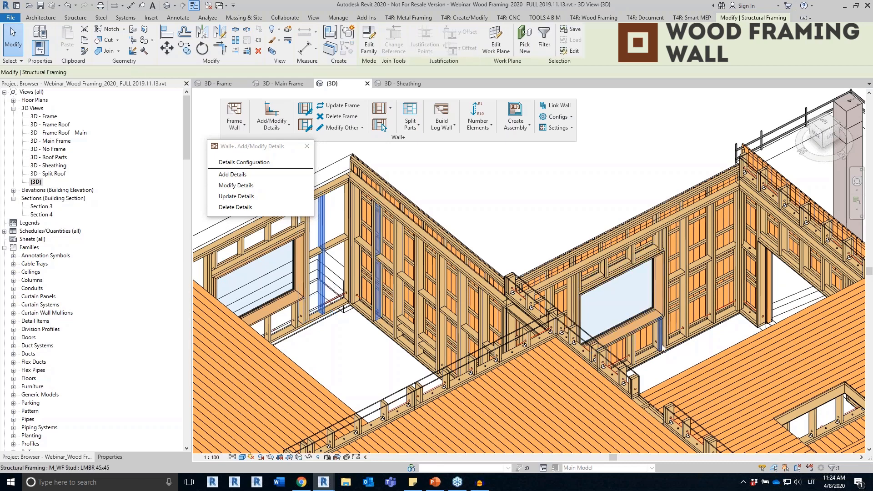
scroll(650, 347, "up", 3)
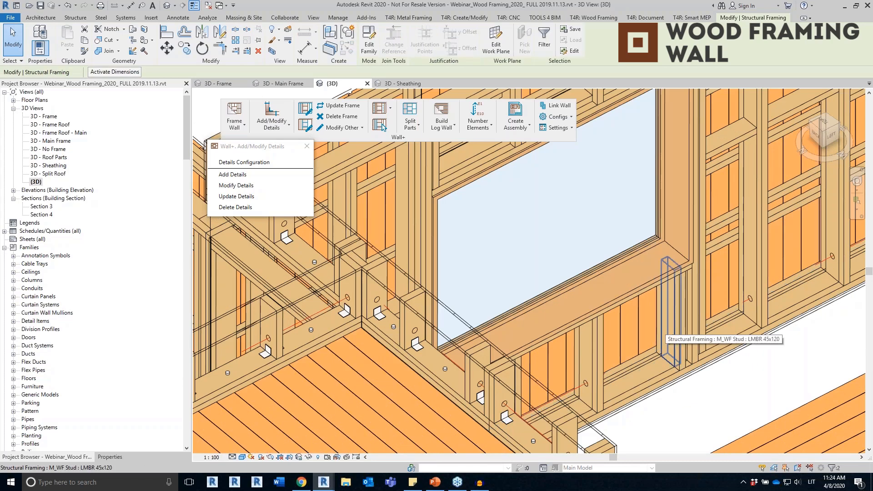
left_click(665, 326, "ctrl")
scroll(666, 326, "down", 2)
scroll(666, 326, "down", 1)
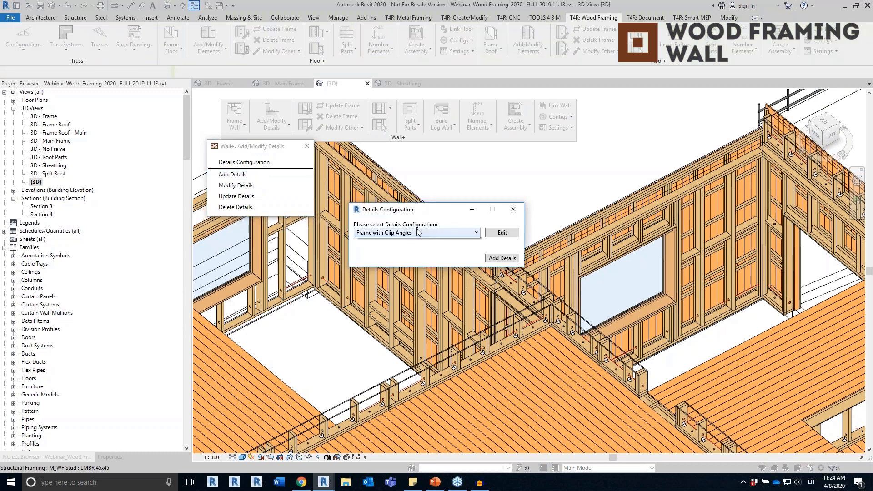
left_click(417, 232)
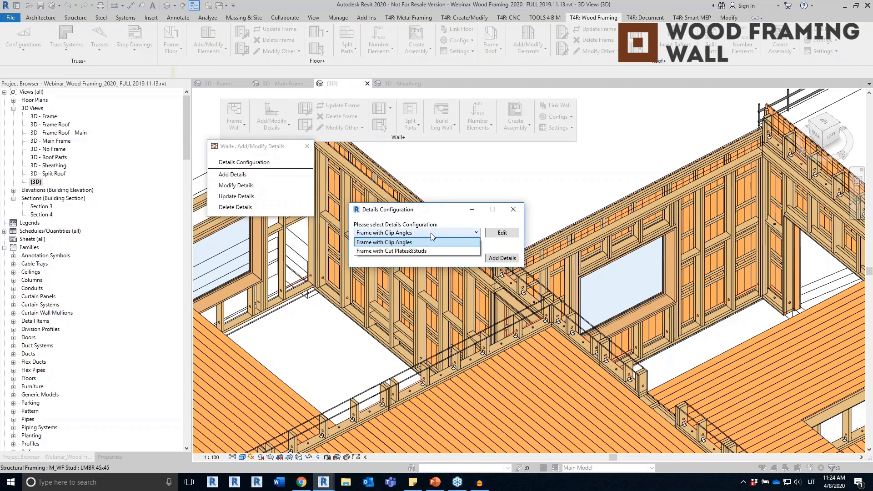
left_click(420, 234)
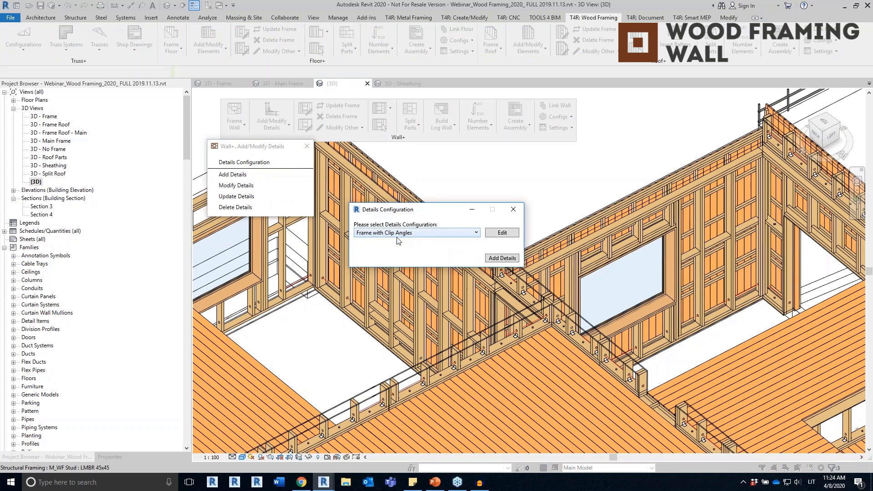
left_click(502, 258)
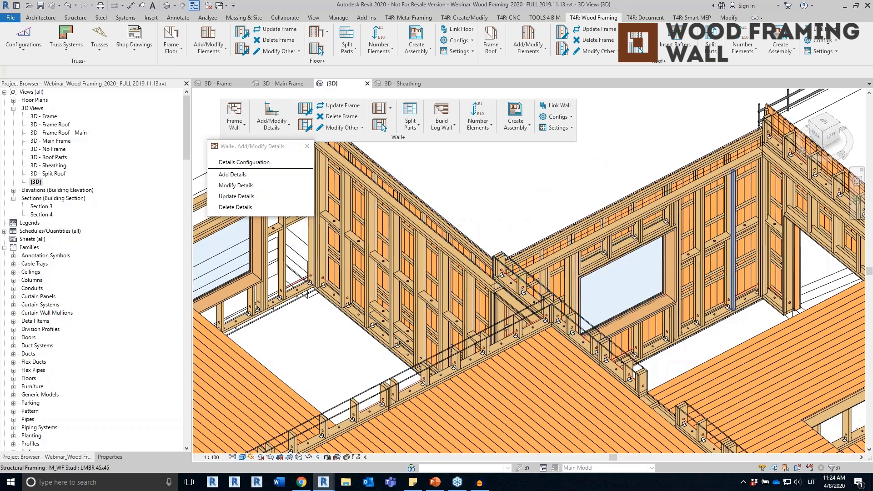
Step: Inspect the clip angles and anchors on the bottom plate and the clip angles above the window in the sided window wall
scroll(617, 326, "up", 5)
scroll(617, 326, "up", 2)
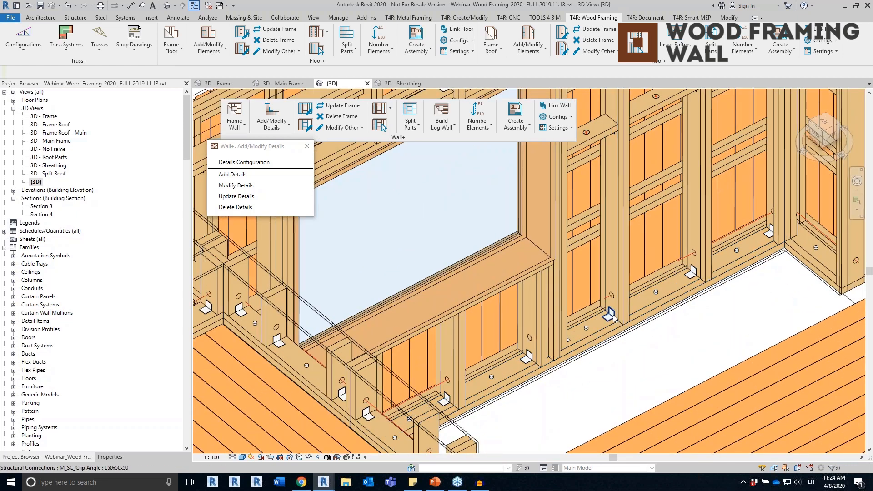
left_click(609, 315)
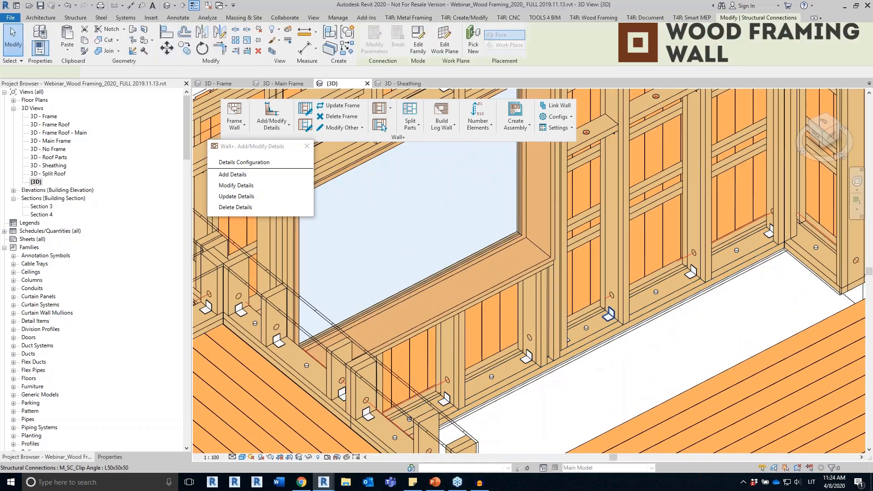
left_click(655, 293)
scroll(655, 293, "up", 3)
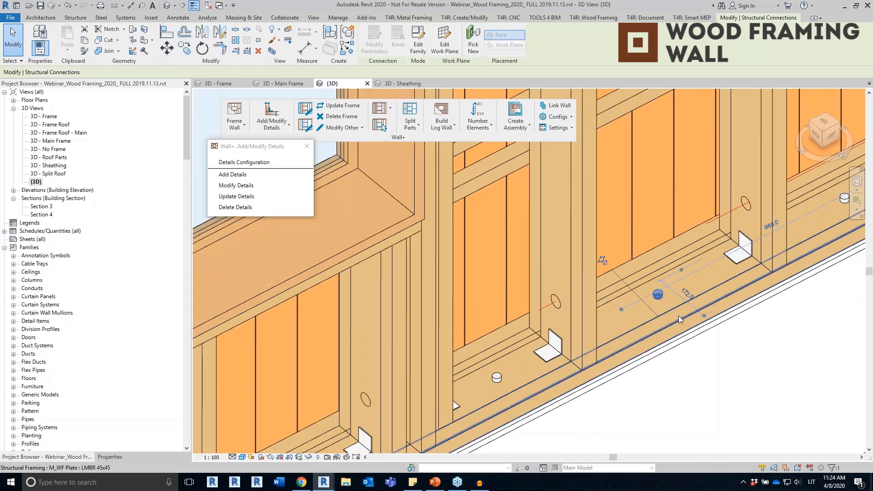
left_click(673, 309)
scroll(673, 309, "down", 3)
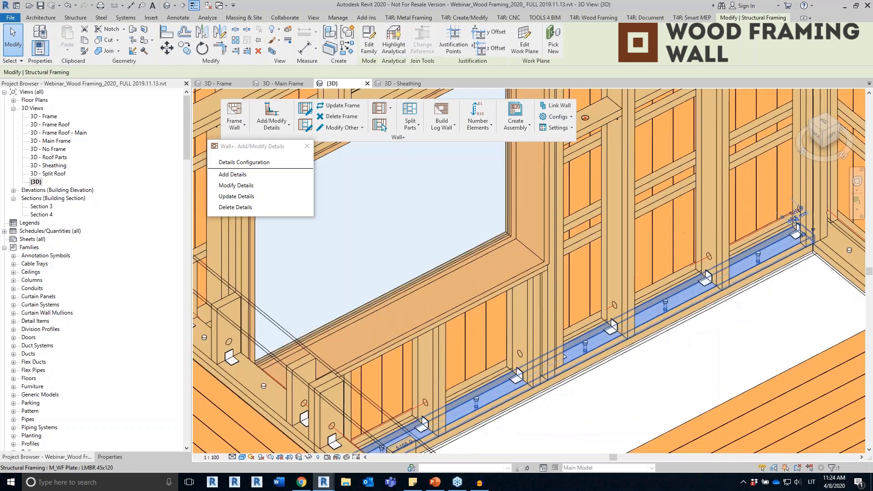
middle_click_drag(673, 309, 654, 282)
scroll(437, 218, "up", 4)
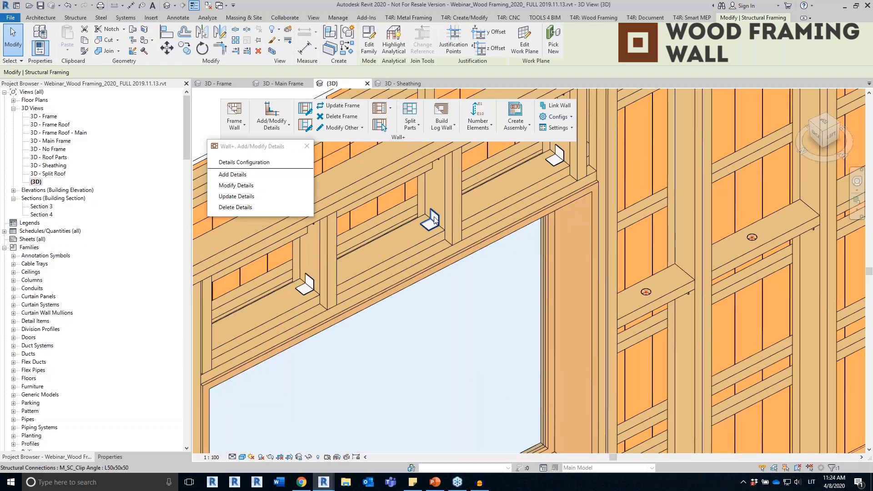
left_click(434, 221)
scroll(434, 220, "down", 5)
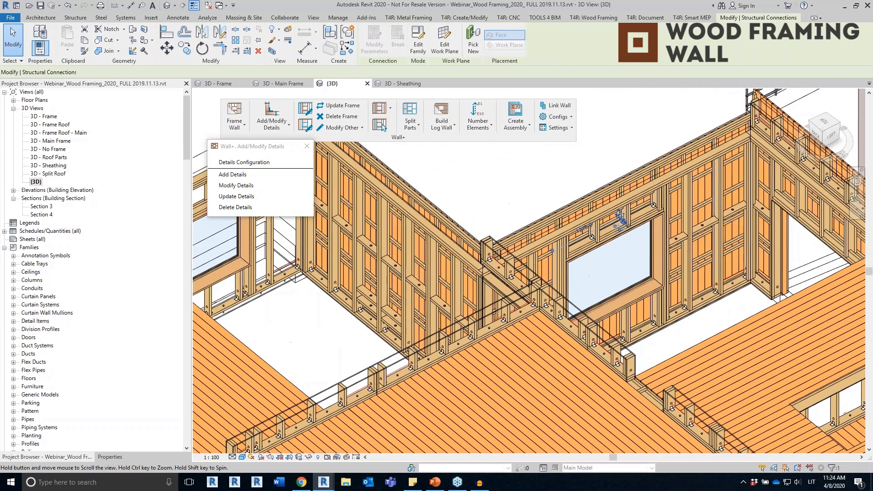
Step: Examine the connections and holes added to the studs and plates of the window wall without siding
scroll(326, 305, "down", 3)
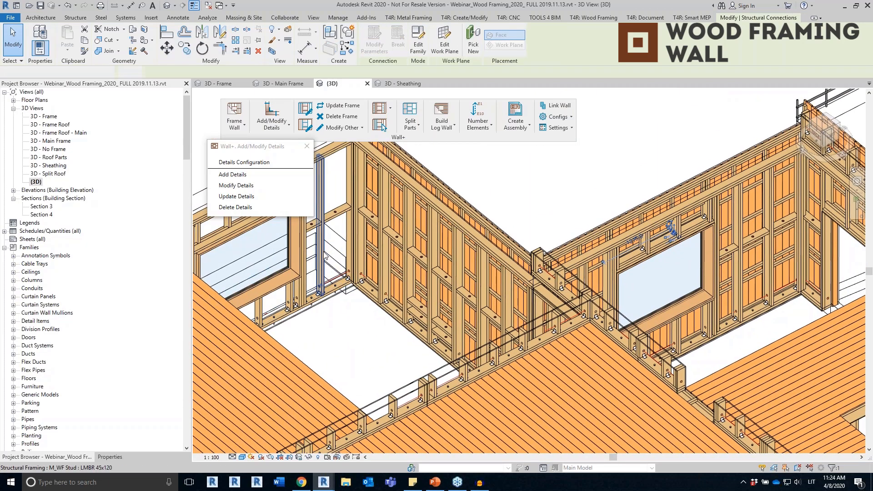
left_click(323, 254)
middle_click_drag(327, 260, 773, 277, "shift")
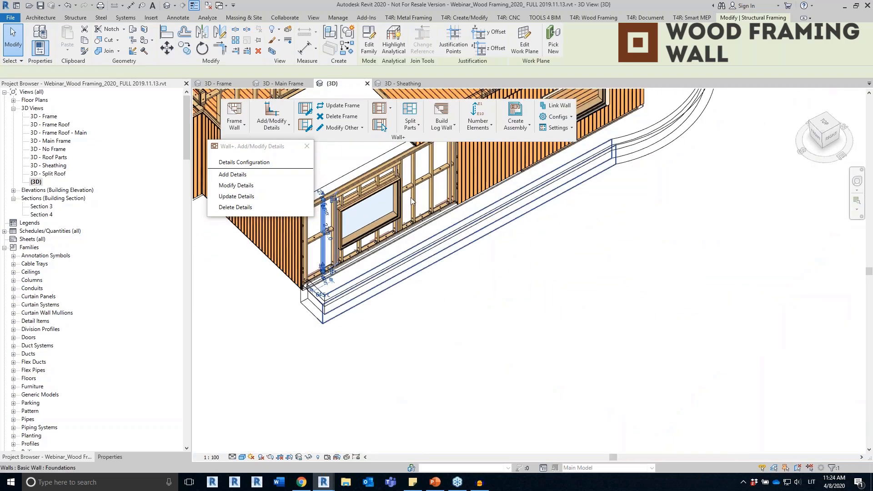
scroll(418, 191, "up", 5)
scroll(527, 327, "down", 4)
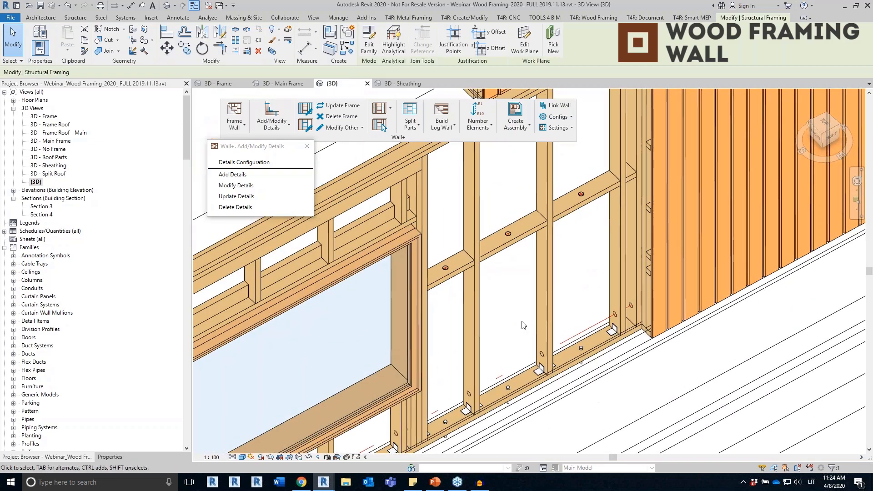
scroll(526, 319, "down", 2)
middle_click_drag(526, 318, 431, 364, "shift")
key("Escape")
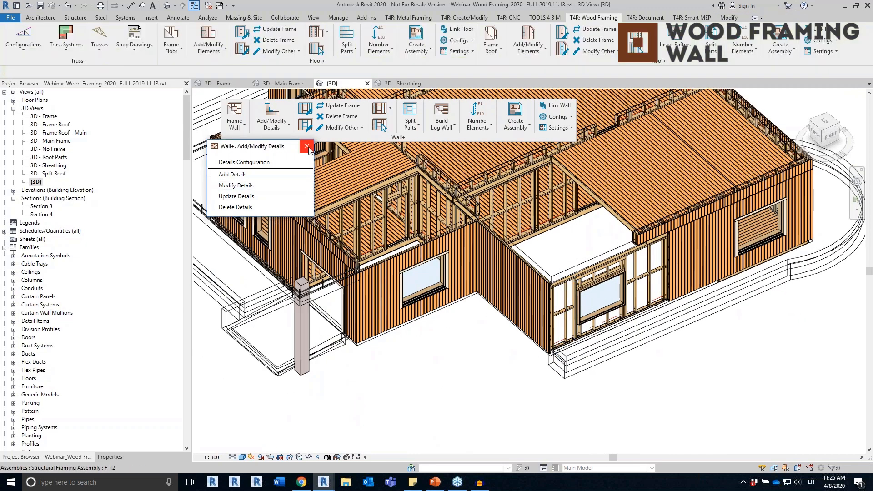
Step: Close the Add/Modify Details dialog and return to the exterior view of the wall corner
left_click(307, 146)
scroll(468, 318, "up", 5)
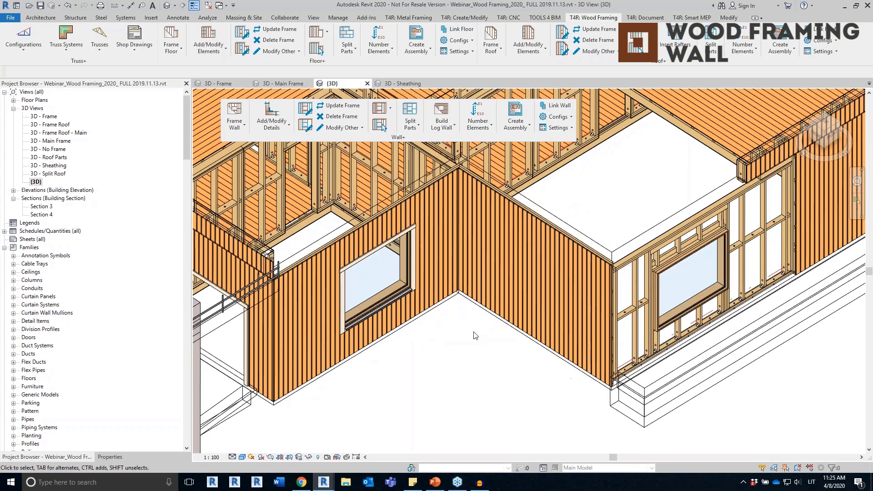
middle_click_drag(468, 326, 513, 386)
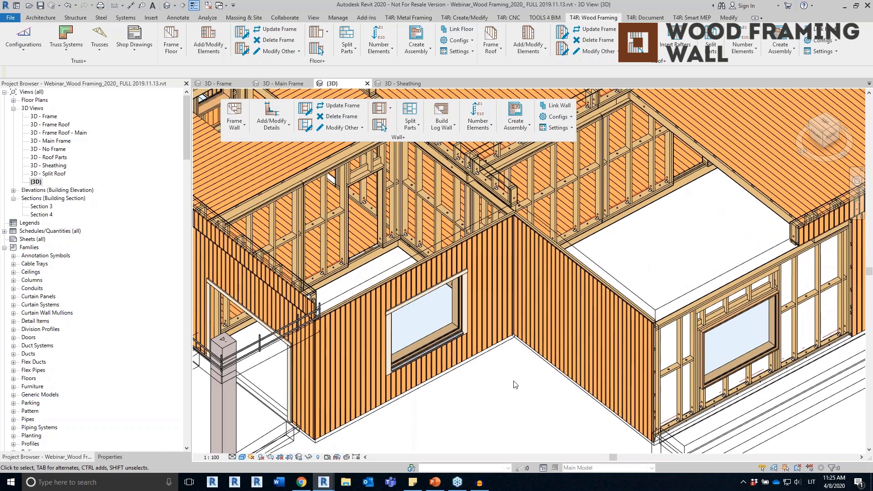
Step: Number the walls and check the Mark parameter of the unsided and sided window walls
left_click(483, 130)
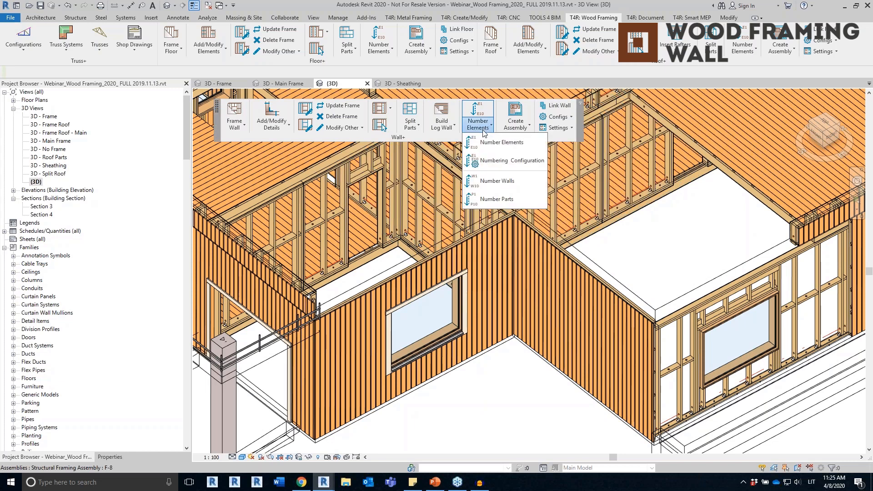
left_click(500, 184)
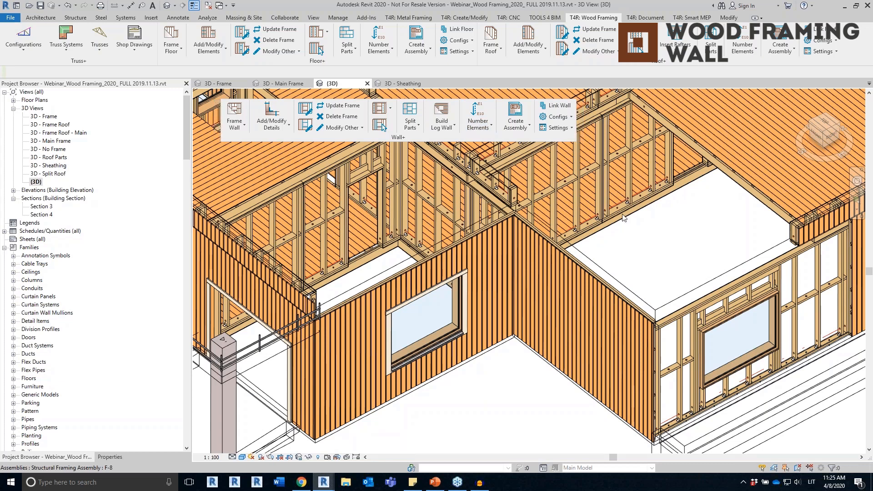
left_click(705, 287)
left_click(119, 456)
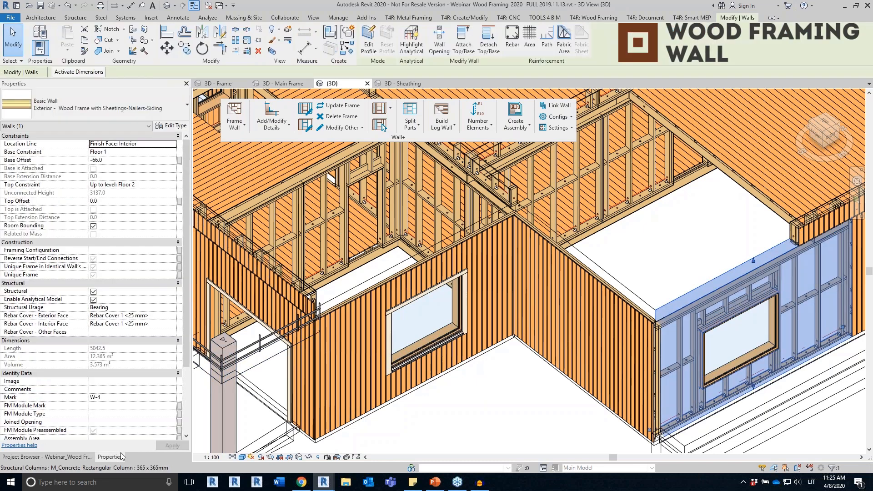
left_click(115, 398)
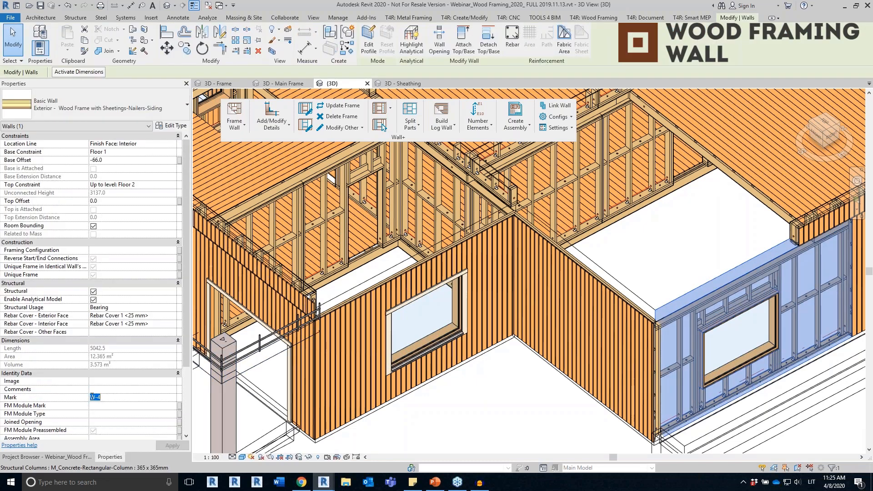
left_click(415, 418)
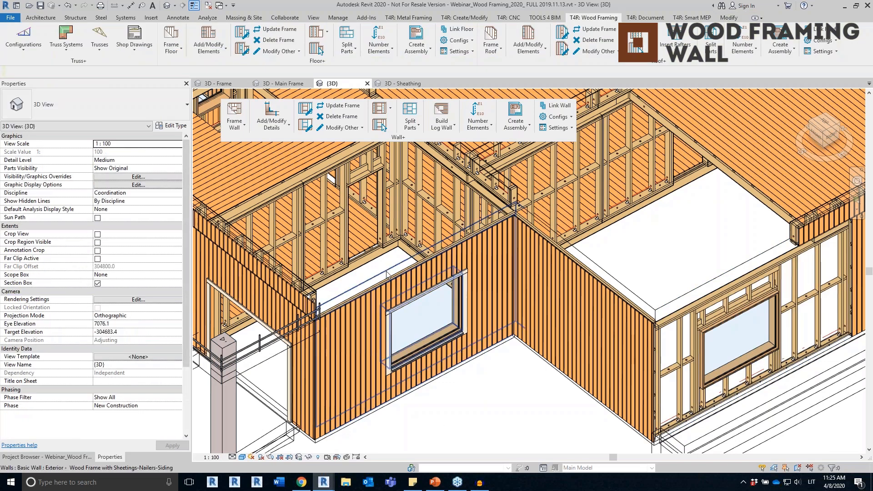
left_click(126, 397)
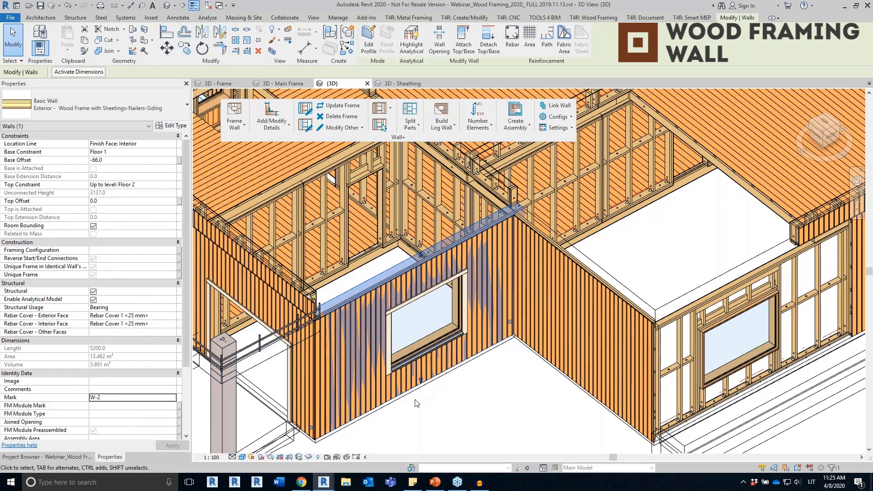
left_click(443, 401)
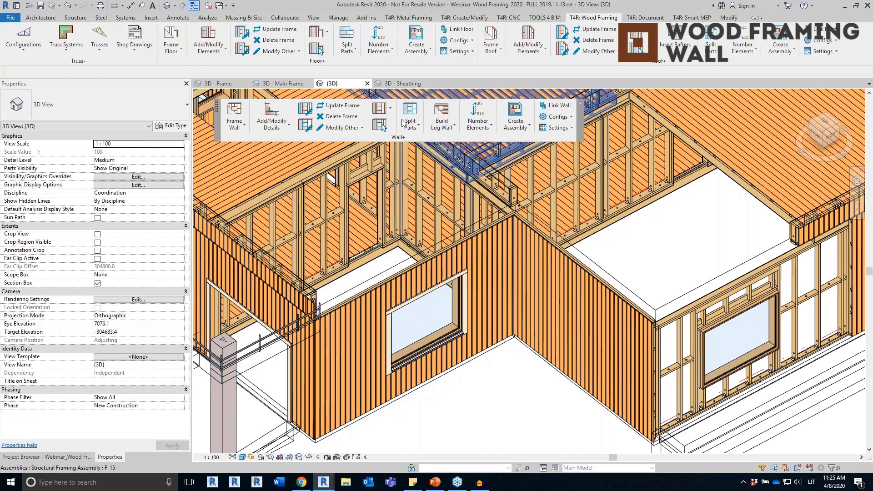
Step: Number the parts and the framing elements of the wall frames in the model
left_click(482, 124)
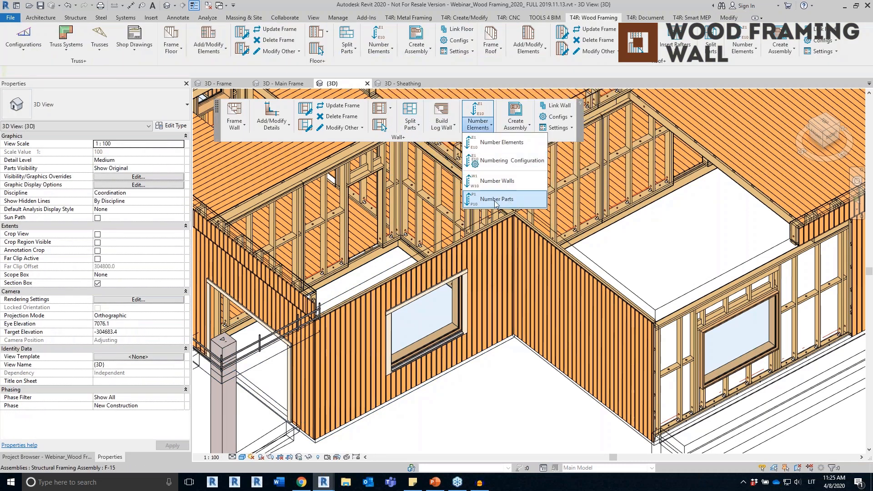
left_click(508, 200)
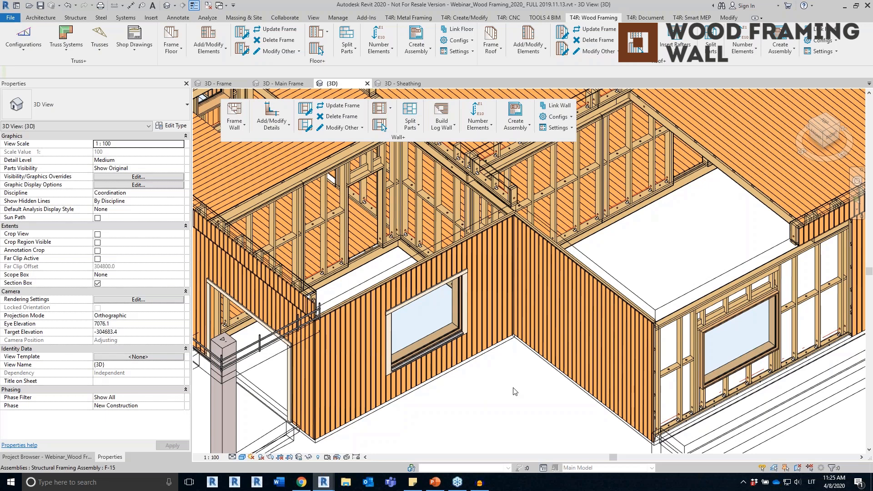
left_click(480, 124)
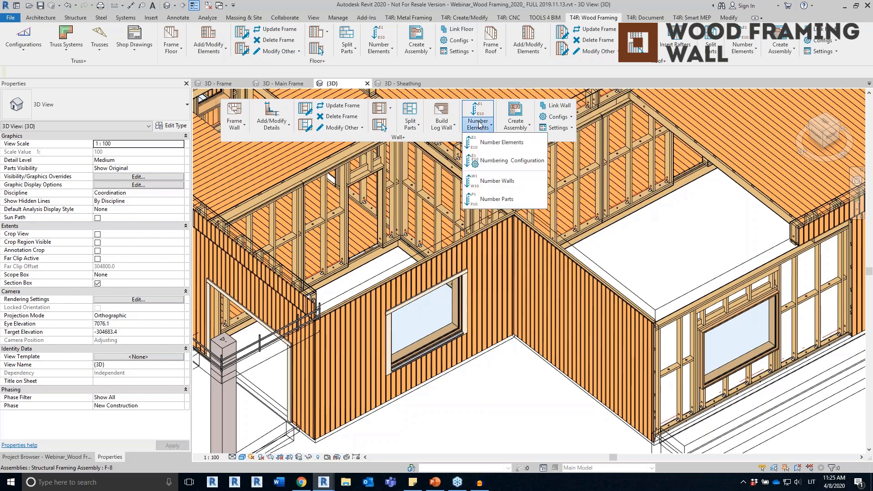
left_click(501, 144)
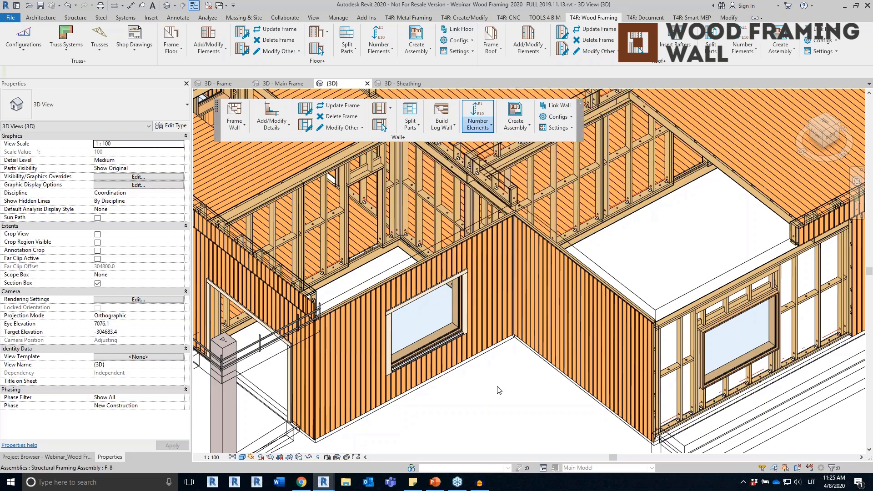
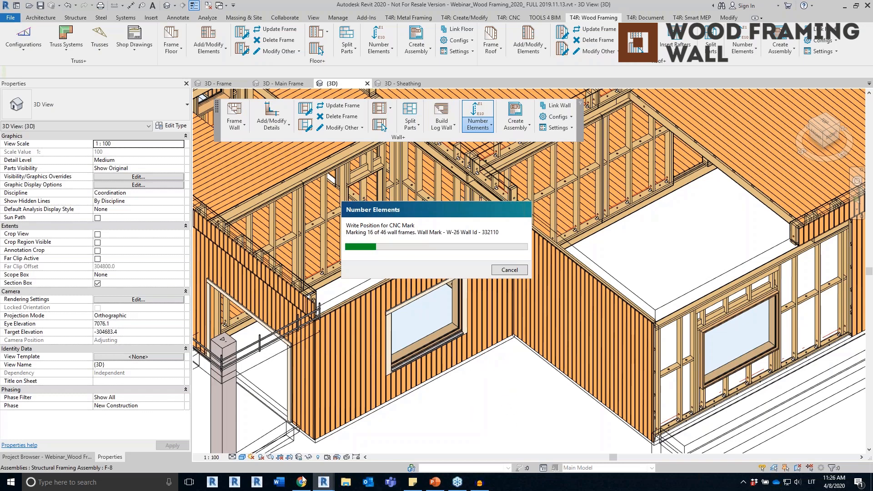
Step: Switch to the 3. Custom Elements view of the NEW Framing Webinar project, dismiss the save reminder, and frame the front wall with the door
mouse_move(325, 482)
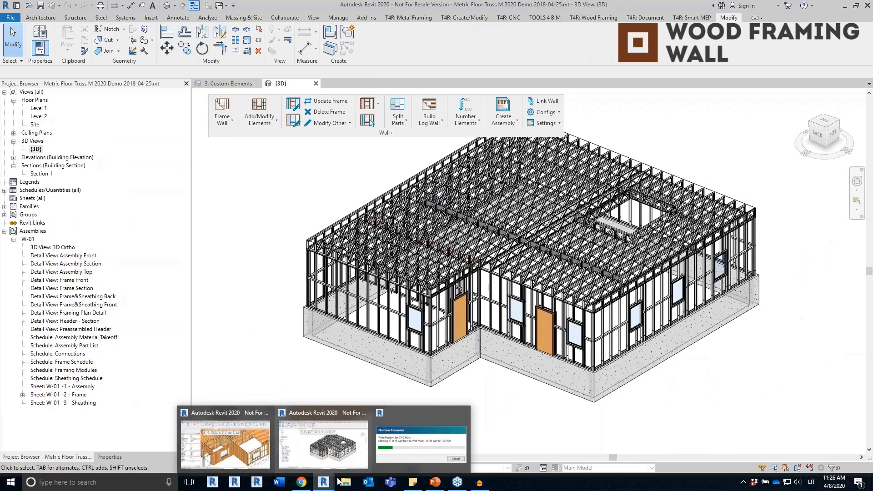
left_click(323, 445)
left_click(222, 87)
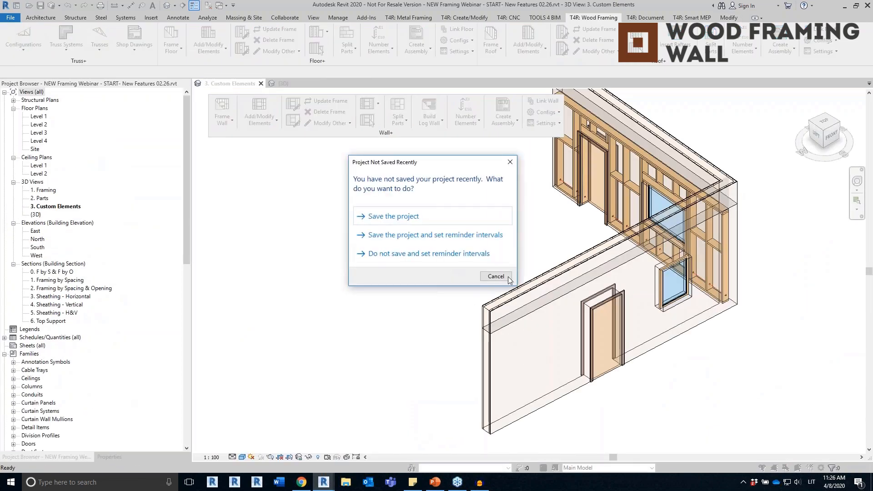
left_click(496, 276)
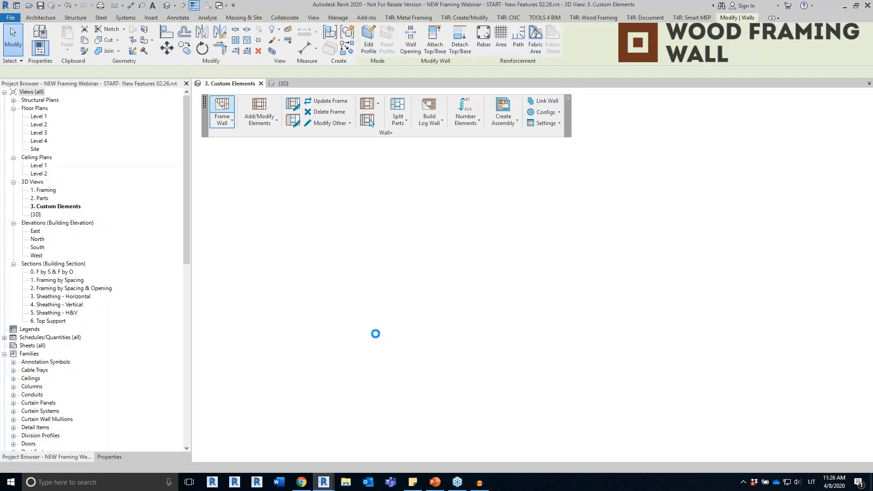
middle_click_drag(404, 333, 397, 310, "shift")
scroll(489, 294, "up", 4)
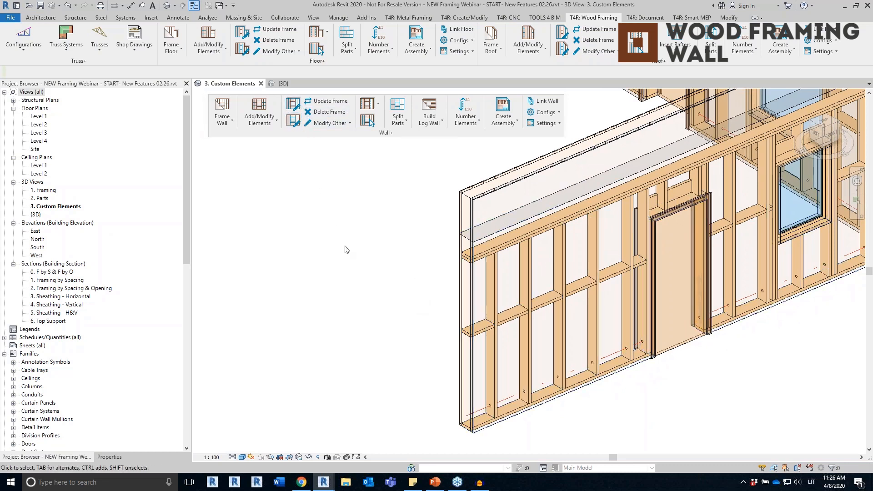
Step: In the frame's vertical stud configuration, set the stud type to M_WF Stud : LMBR 45x70 and add a second stud of type LMBR 45x120
left_click(294, 103)
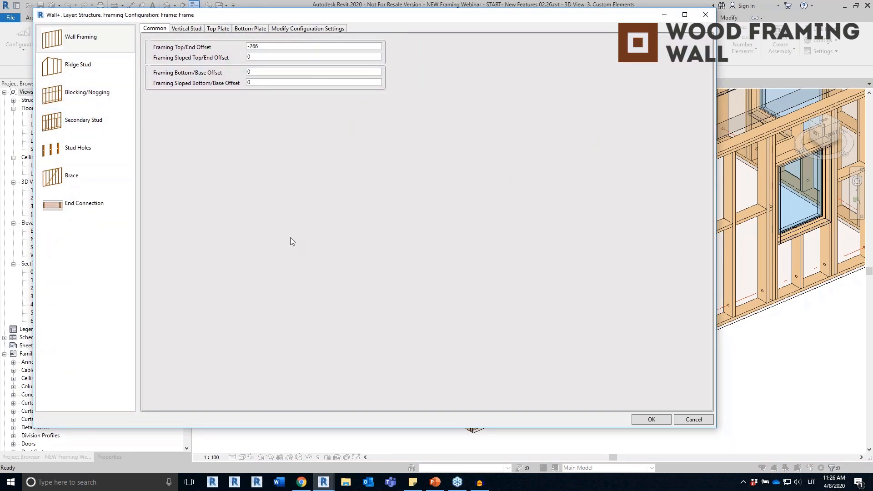
left_click(180, 29)
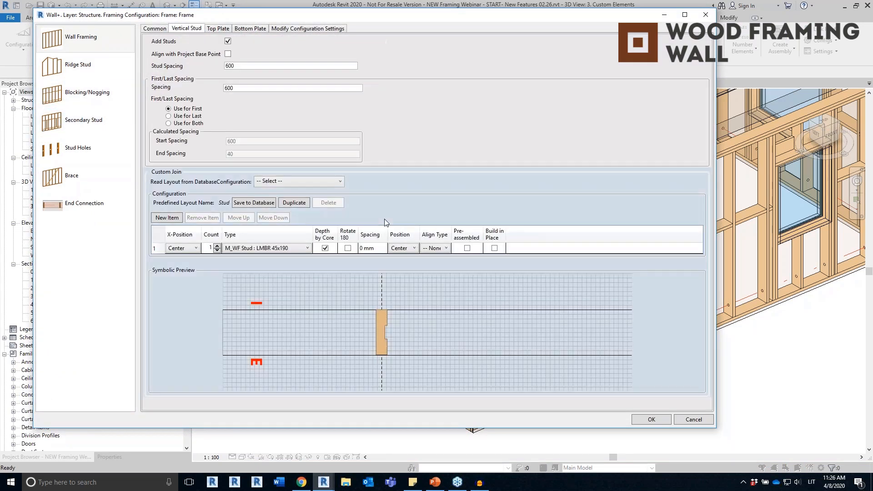
left_click(273, 249)
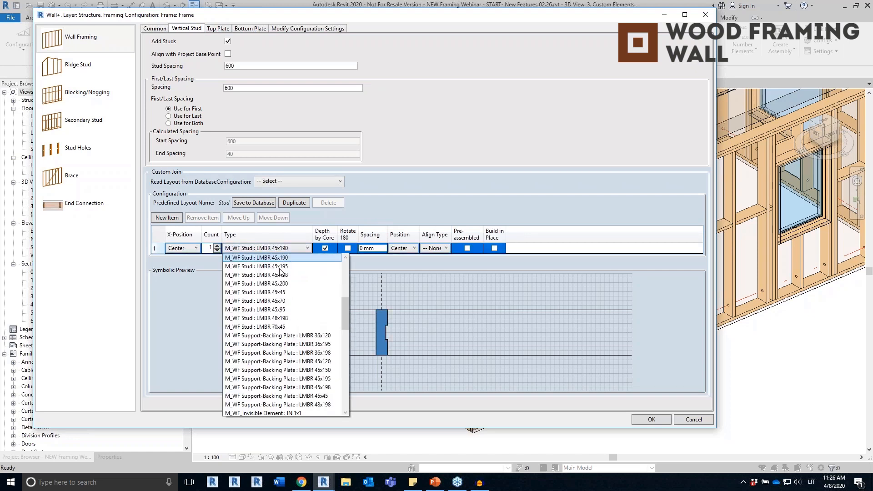
left_click(280, 301)
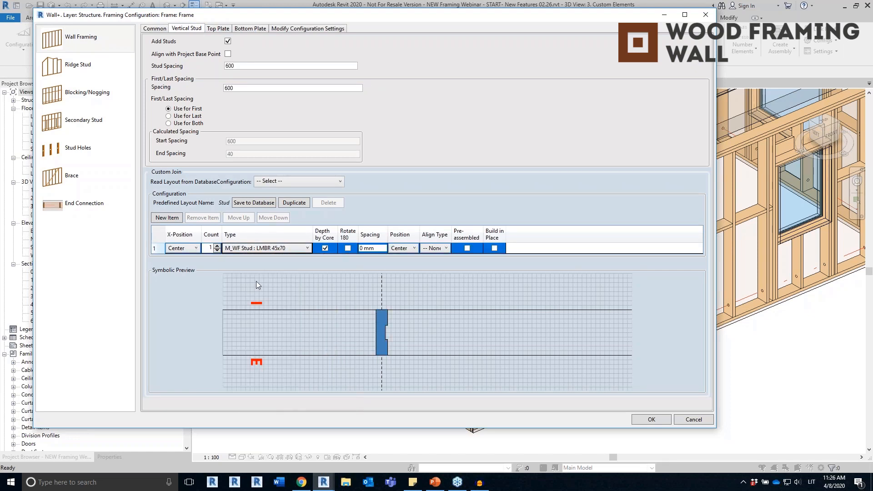
left_click(161, 216)
left_click(270, 258)
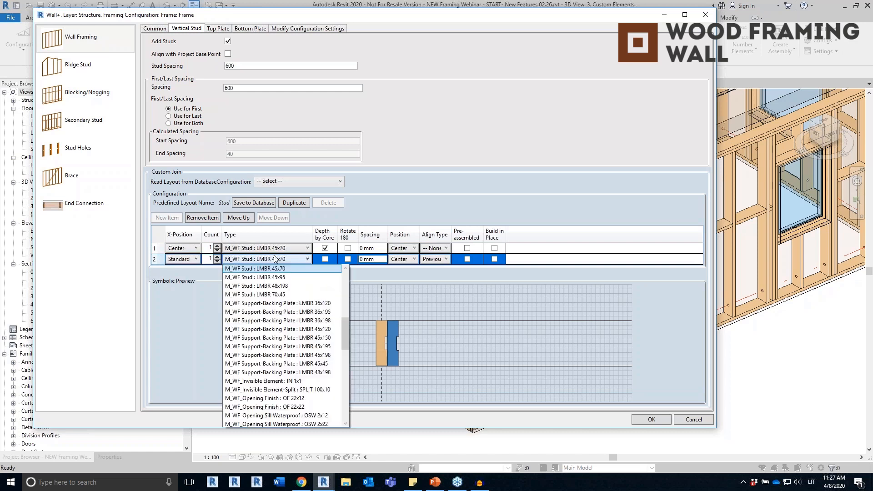
scroll(294, 295, "up", 3)
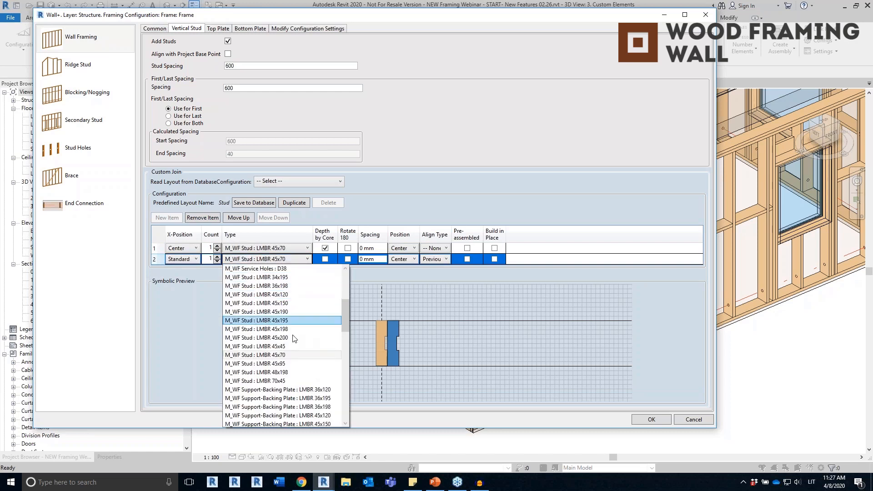
left_click(291, 295)
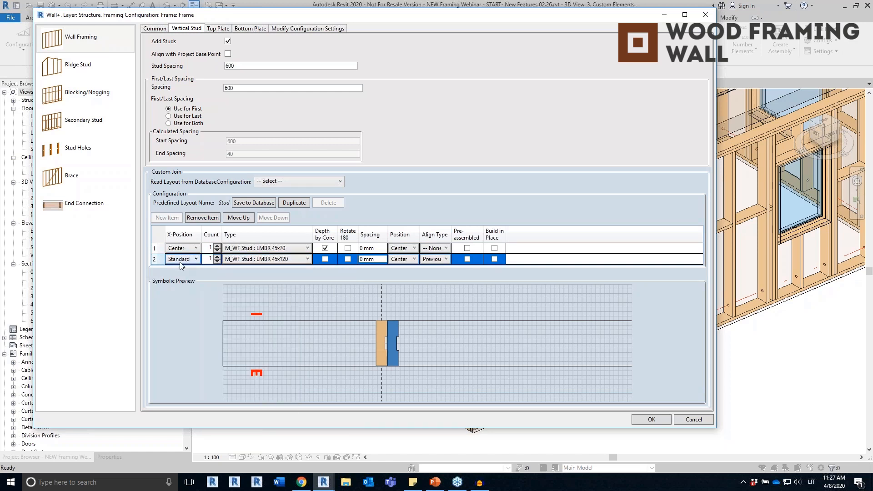
Step: Turn off Depth by Core for the 45x70 stud, position it Internal, and position the 45x120 stud External in line with it
left_click(325, 248)
left_click(402, 248)
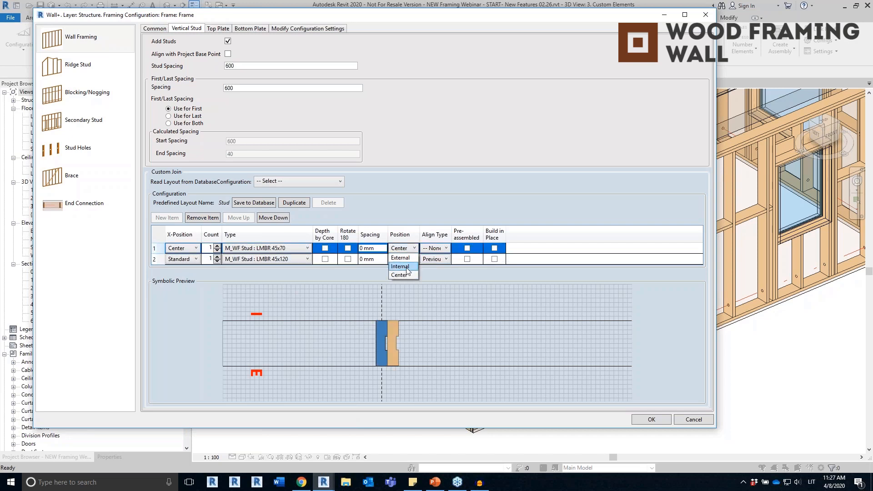
left_click(408, 271)
left_click(407, 261)
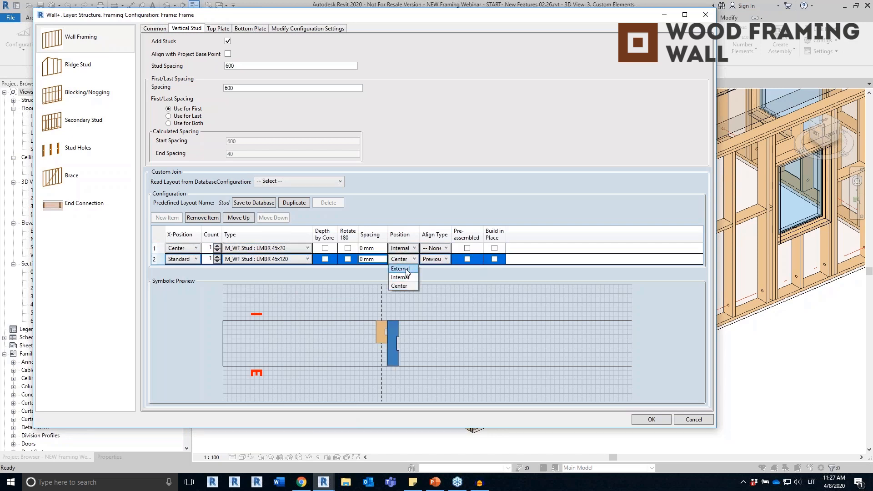
left_click(405, 288)
left_click(437, 271)
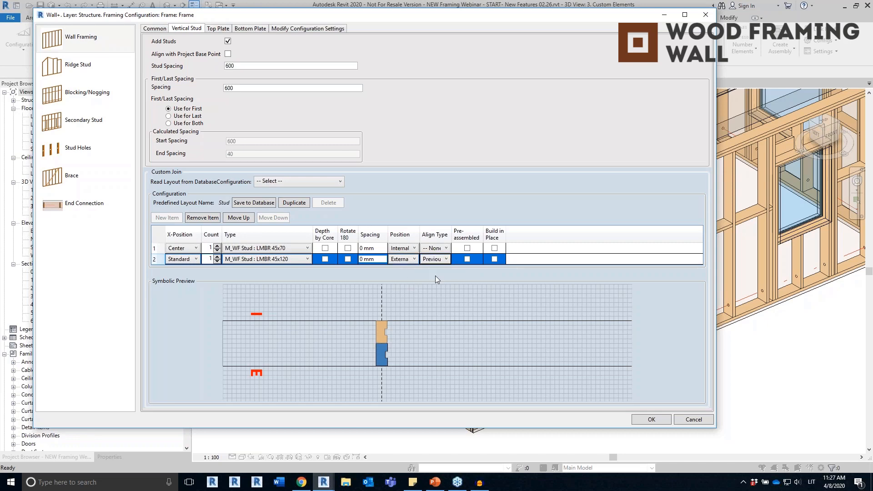
Step: Set the top plate count to 1 in the framing configuration
left_click(220, 29)
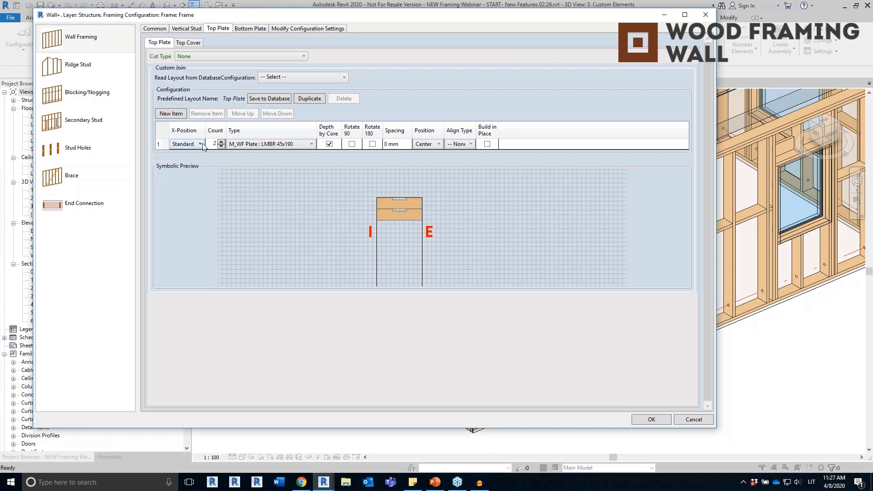
left_click(210, 142)
type("1")
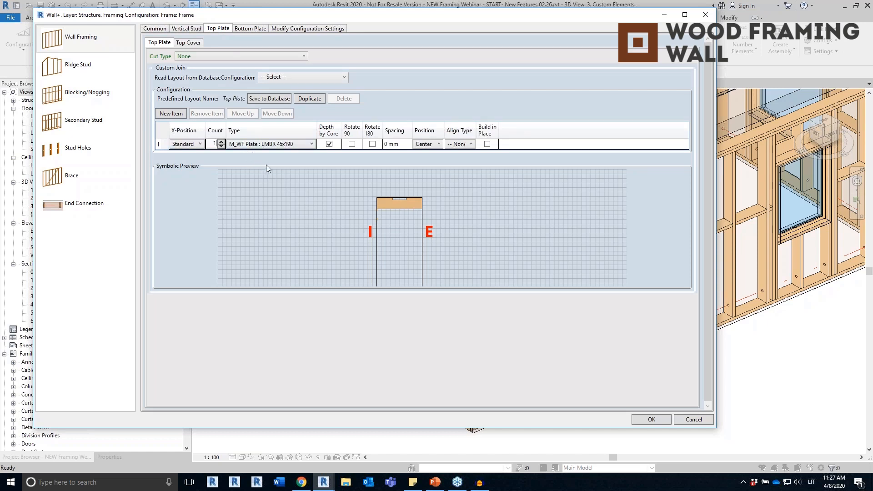
Step: Configure the top cover as one M_WF Plate : LMBR 45x120 with Depth by Core off and External position
left_click(192, 41)
left_click(162, 133)
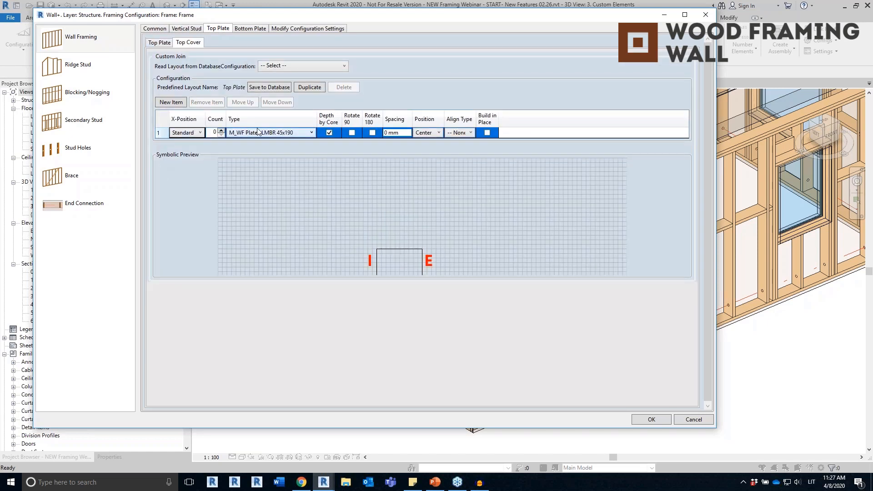
left_click(261, 132)
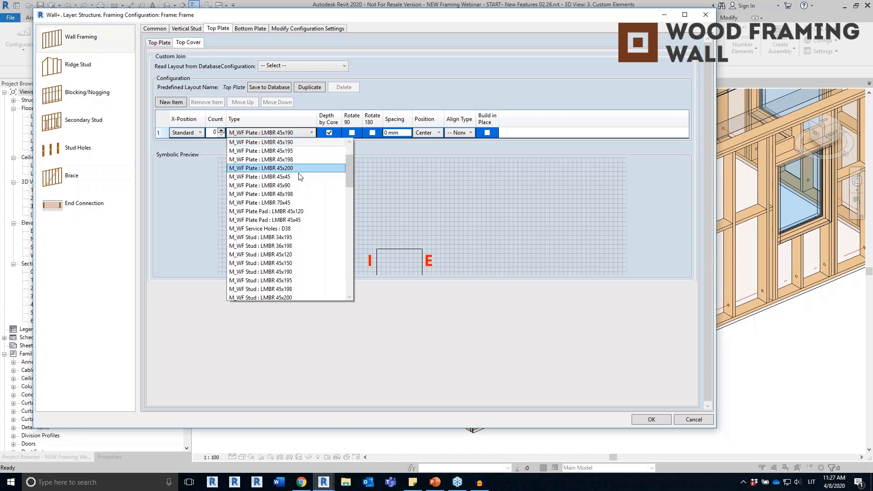
scroll(300, 189, "up", 2)
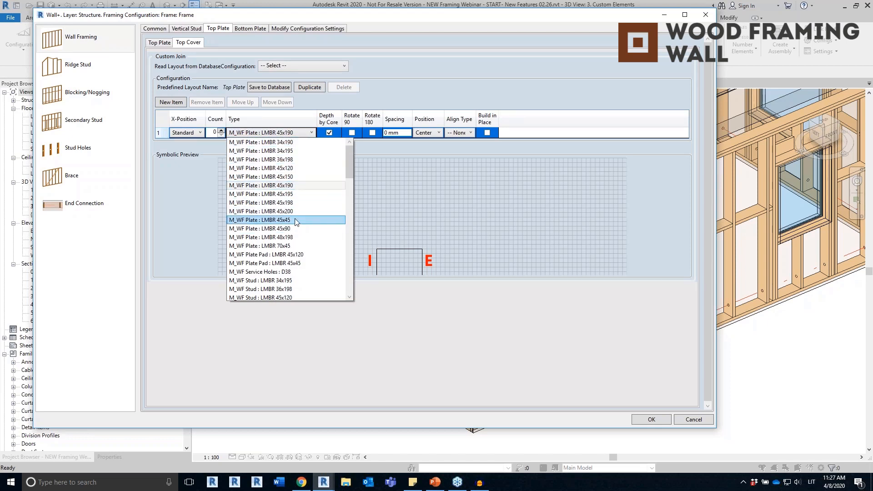
left_click(298, 168)
left_click(330, 133)
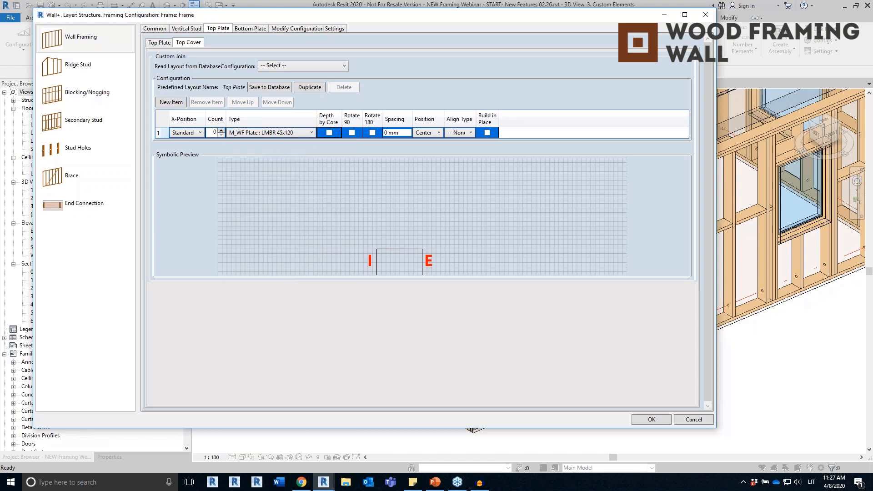
left_click(430, 133)
left_click(430, 143)
left_click(213, 132)
type("1")
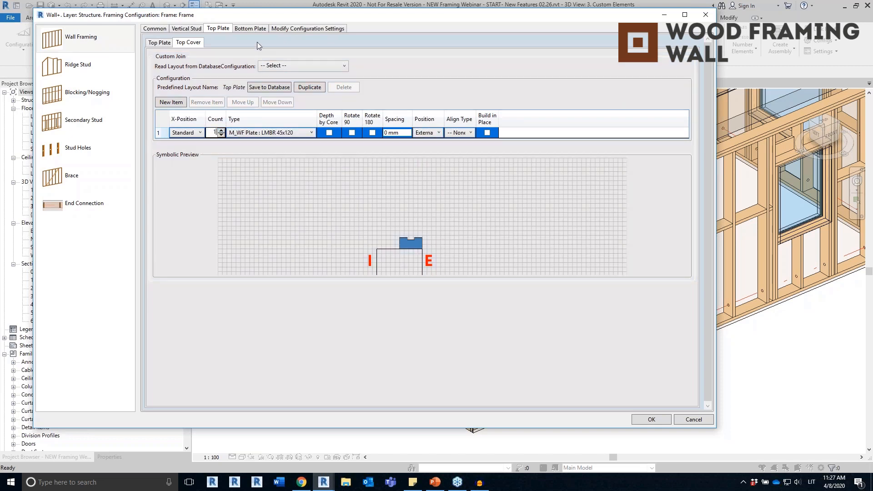
Step: Set the bottom pad type to M_WF Plate : LMBR 45x45, add a second pad item, and set the first item's count to 1
left_click(248, 29)
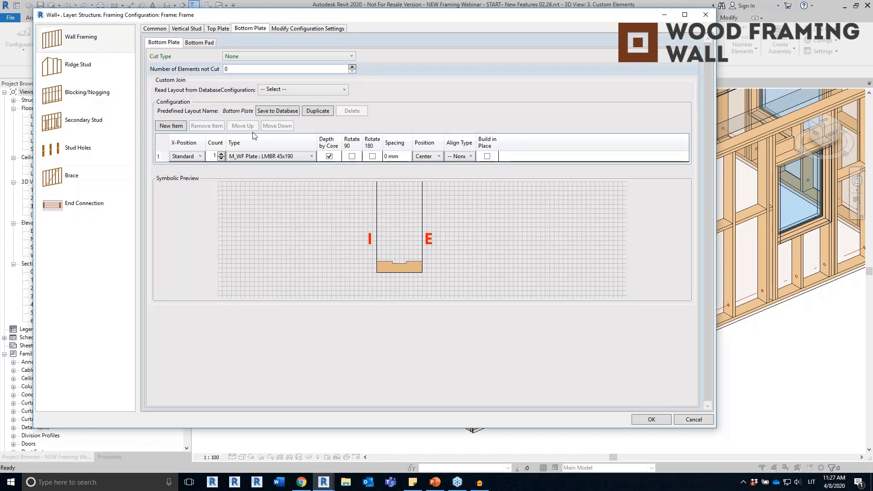
left_click(199, 43)
left_click(160, 145)
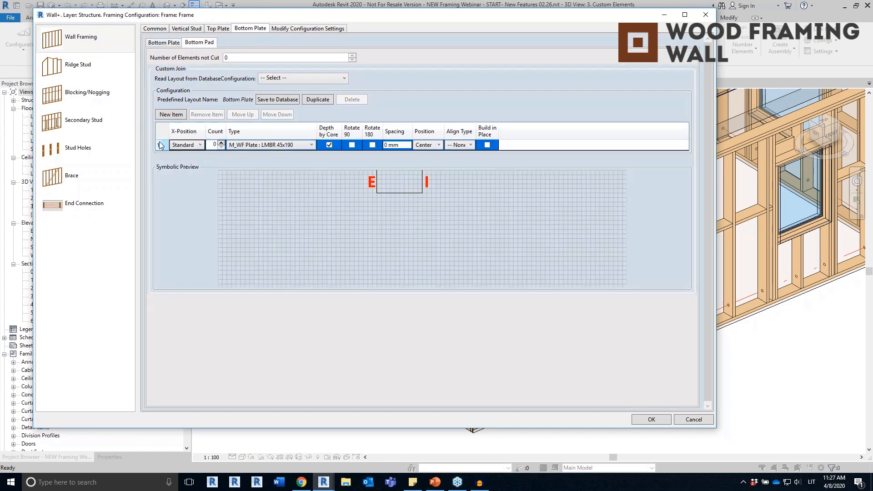
left_click(285, 145)
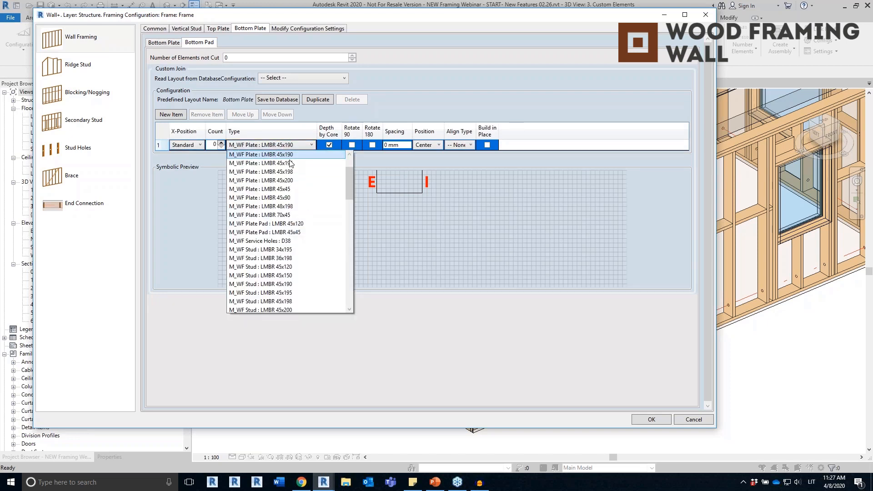
left_click(293, 188)
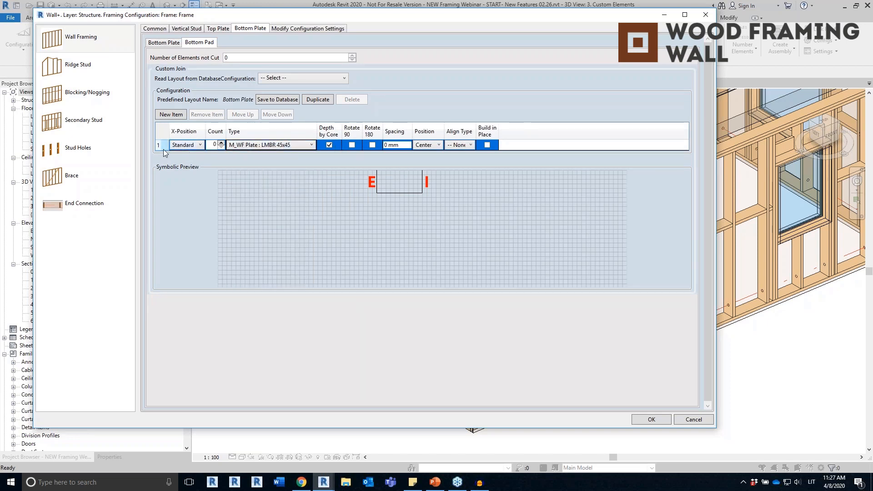
left_click(170, 114)
left_click(213, 144)
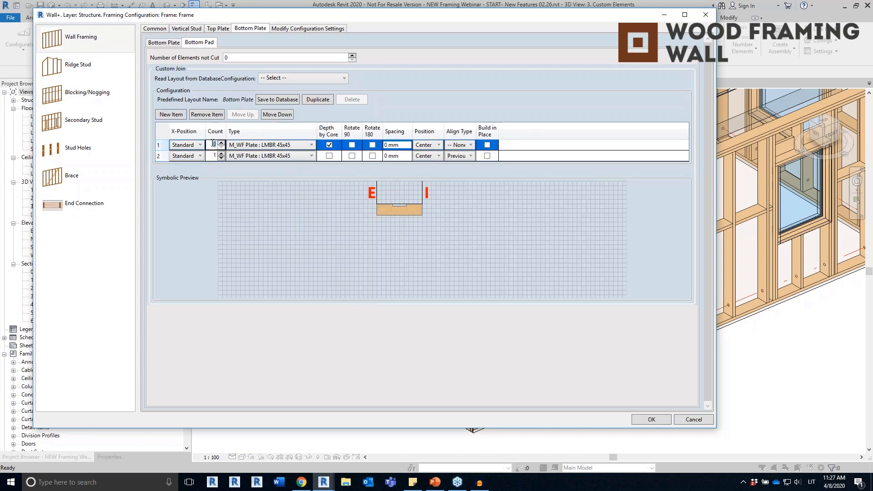
left_click(222, 143)
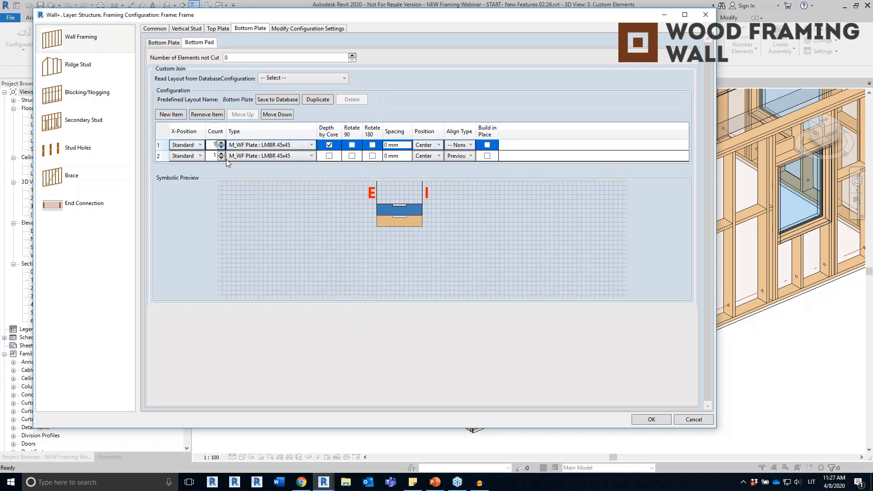
Step: Turn off Depth by Core for the first bottom pad and position it External; position the second Internal, aligned to Previous Start
left_click(329, 144)
left_click(427, 144)
left_click(427, 162)
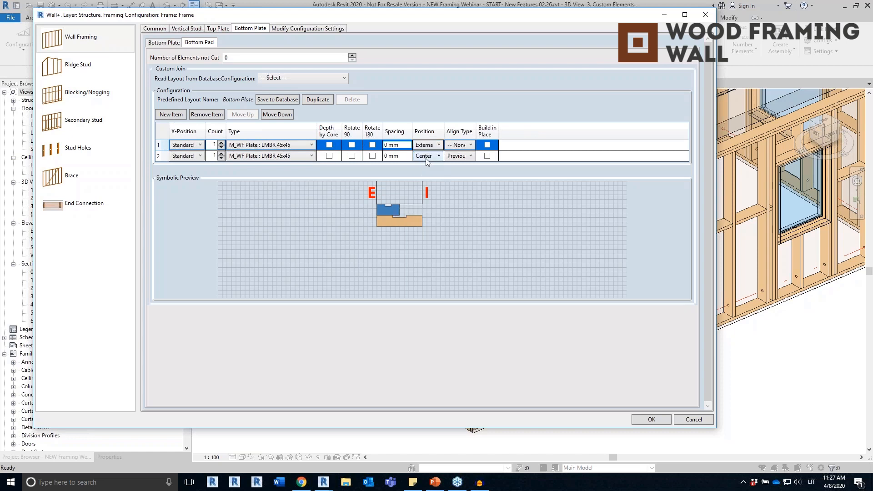
left_click(427, 156)
left_click(427, 181)
left_click(459, 155)
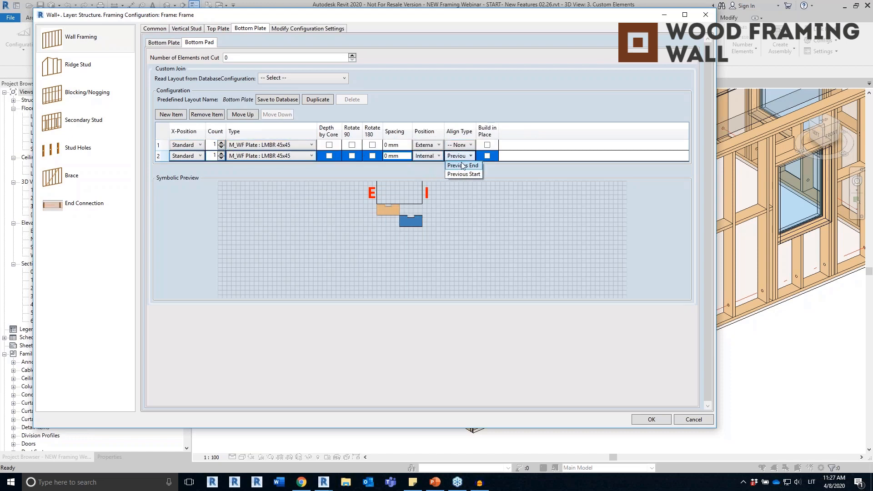
left_click(462, 174)
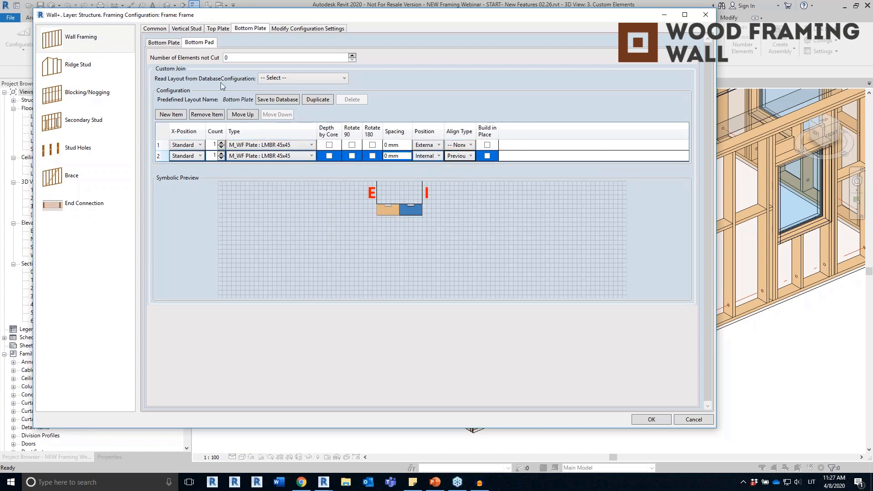
Step: Configure the nogging as two plates with Depth by Core off, Rotate 90 and Rotate 180 on, positioned External, and apply the framing configuration
left_click(81, 96)
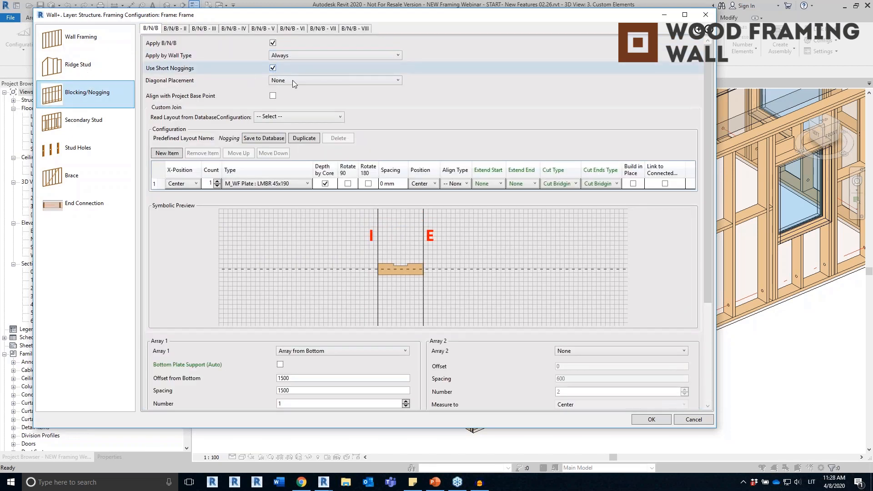
left_click(325, 185)
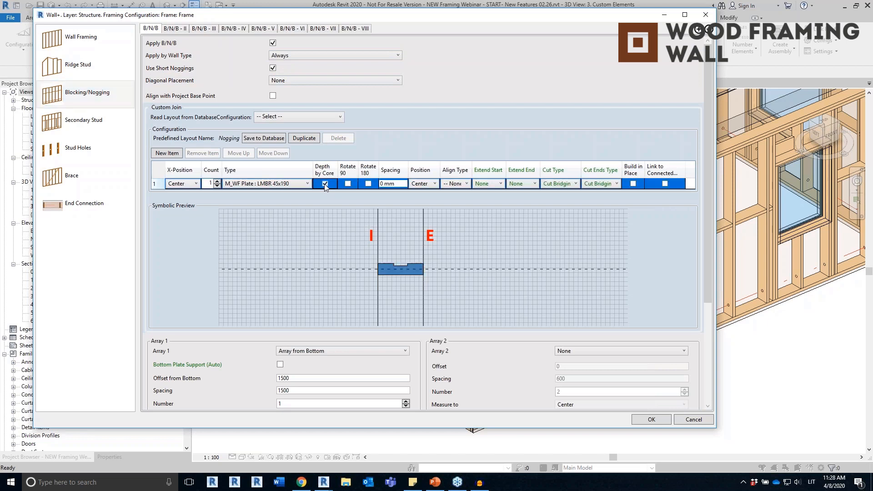
left_click(348, 184)
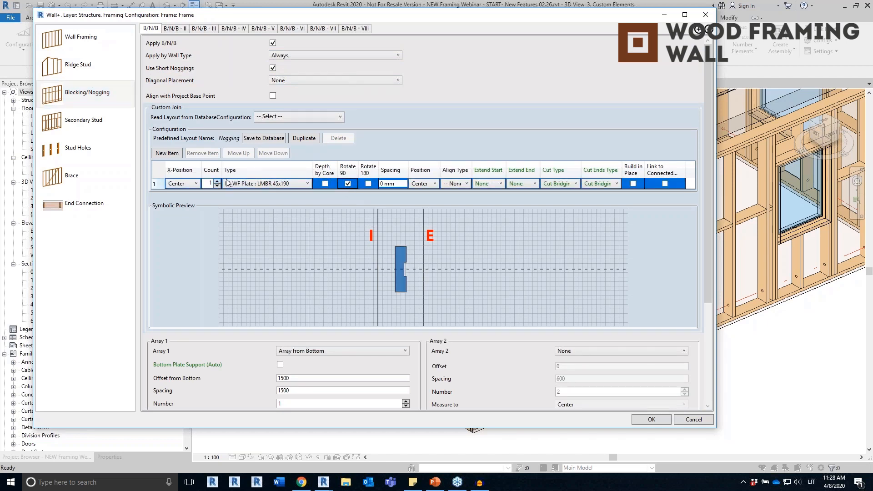
double_click(205, 183)
type("2")
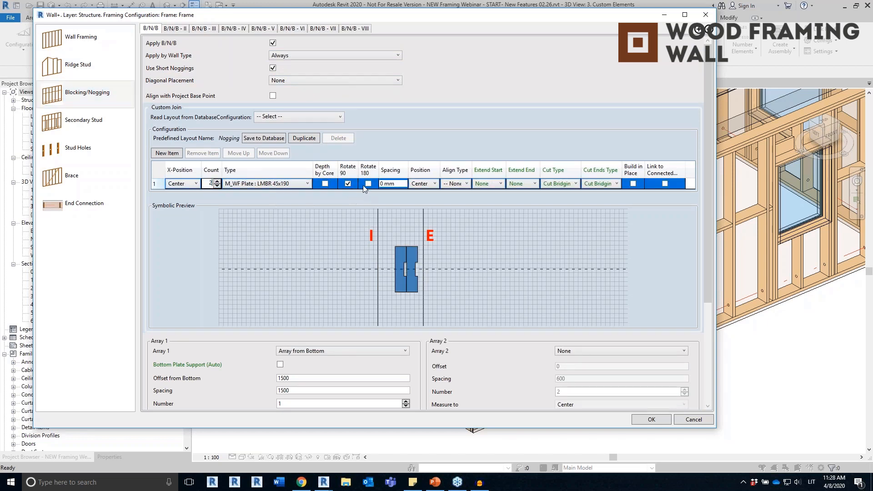
left_click(368, 183)
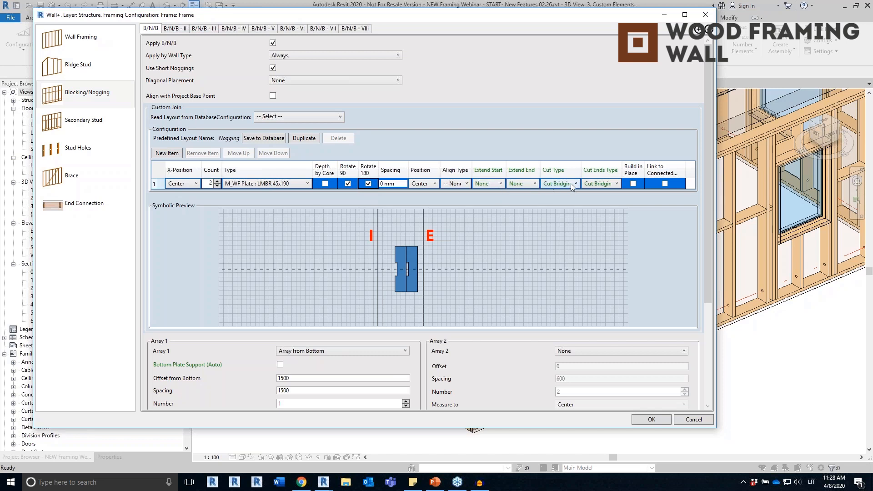
left_click(423, 182)
left_click(430, 203)
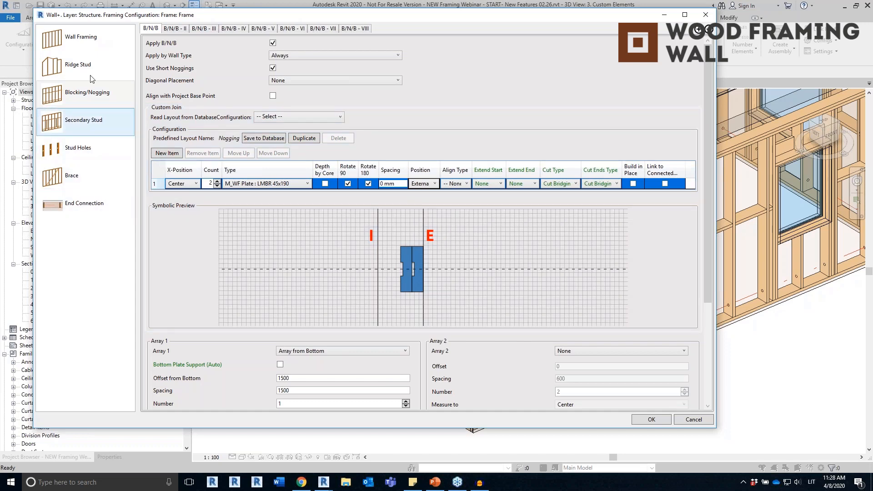
left_click(88, 47)
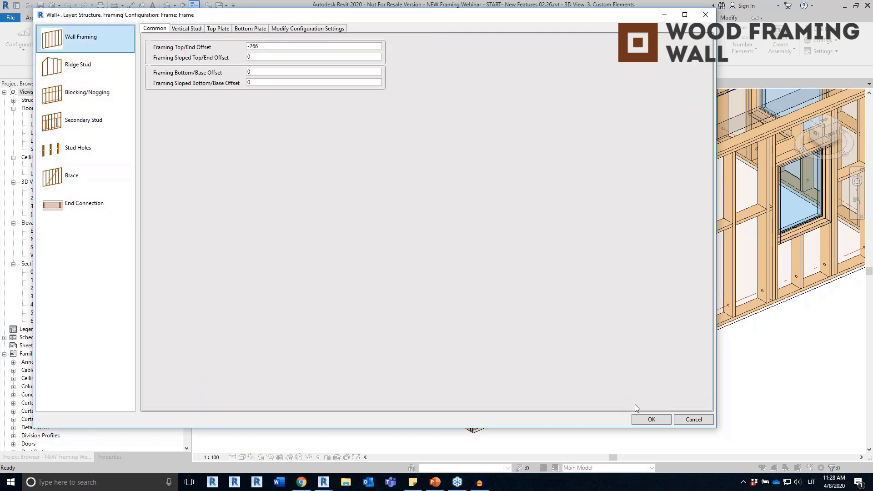
left_click(654, 418)
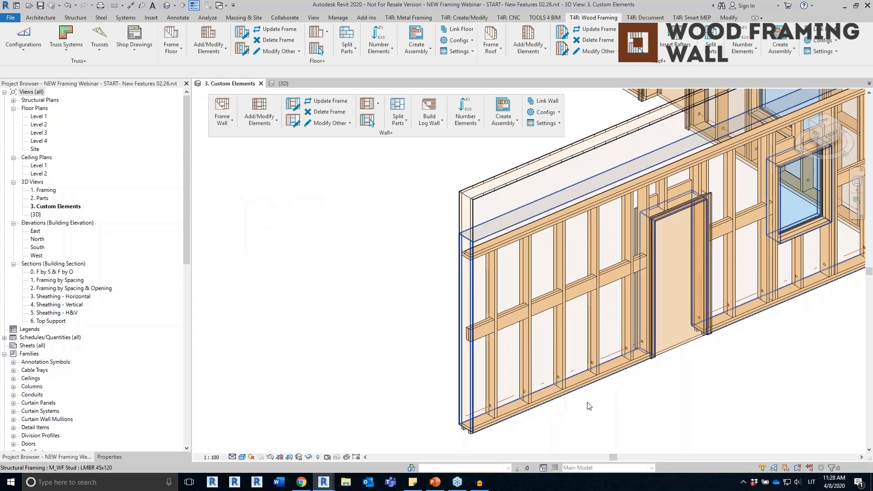
Step: Inspect the lower end of the regenerated wall frame, checking the bottom pads, the double studs and the noggings
scroll(454, 427, "up", 3)
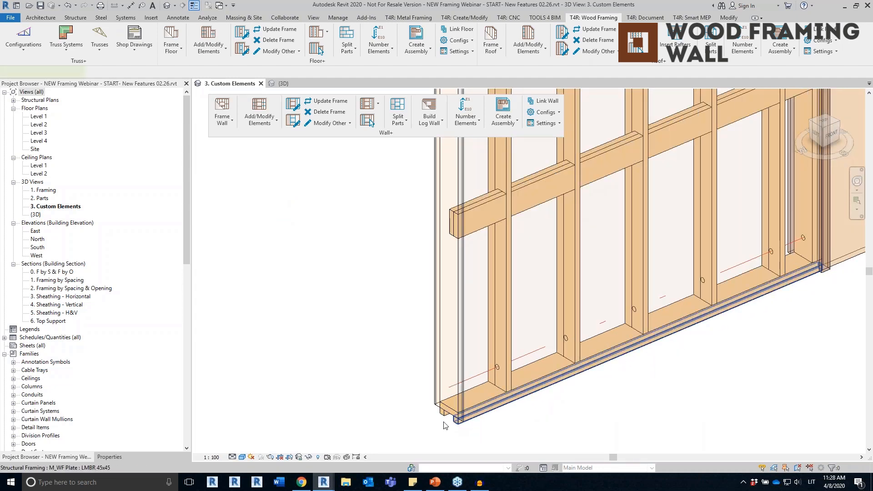
left_click(456, 426)
left_click(506, 270)
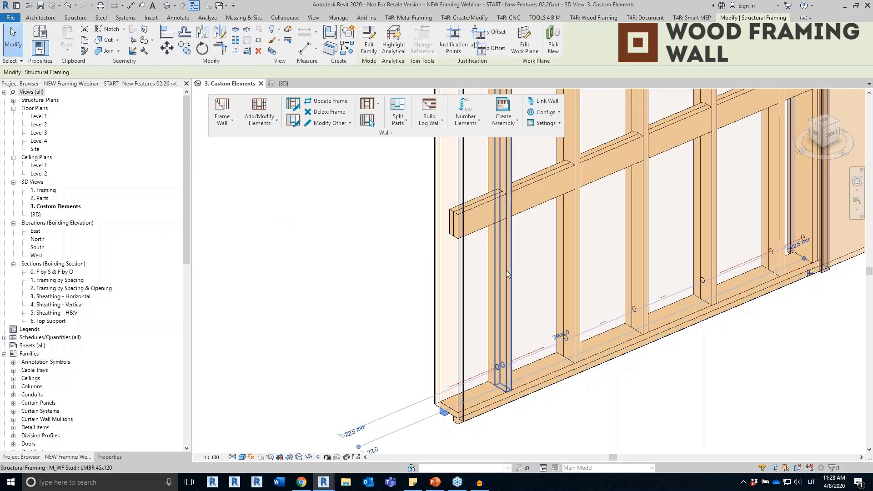
left_click_drag(528, 265, 558, 253)
left_click(537, 184)
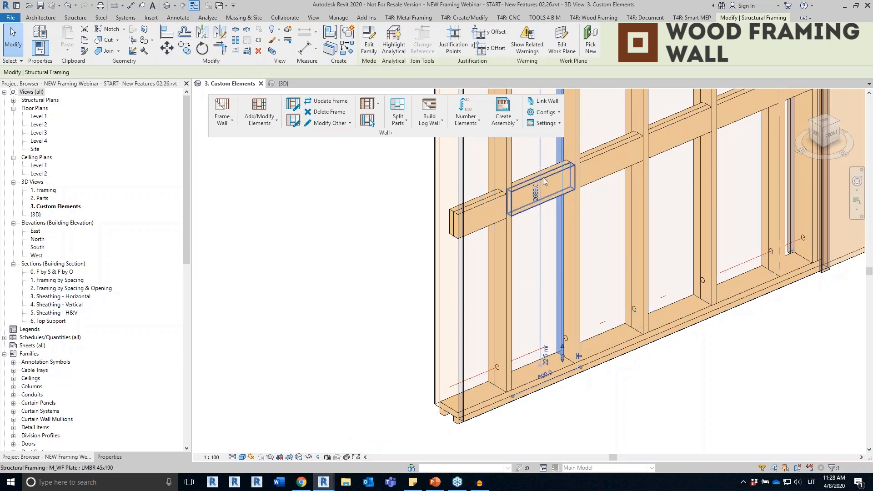
Step: Inspect the top plate and top cover at the wall's end, and review the bottom pads and the whole frame
scroll(646, 174, "down", 4)
scroll(411, 236, "up", 2)
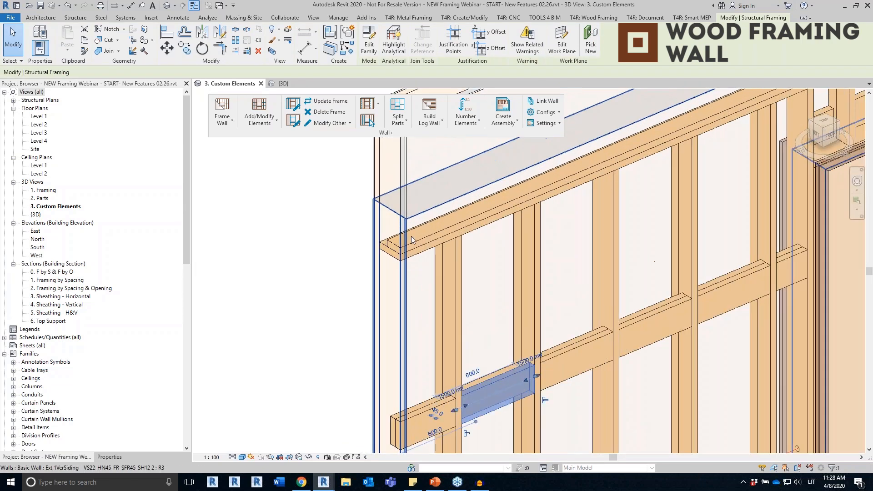
left_click(412, 239)
middle_click_drag(412, 239, 482, 271, "shift")
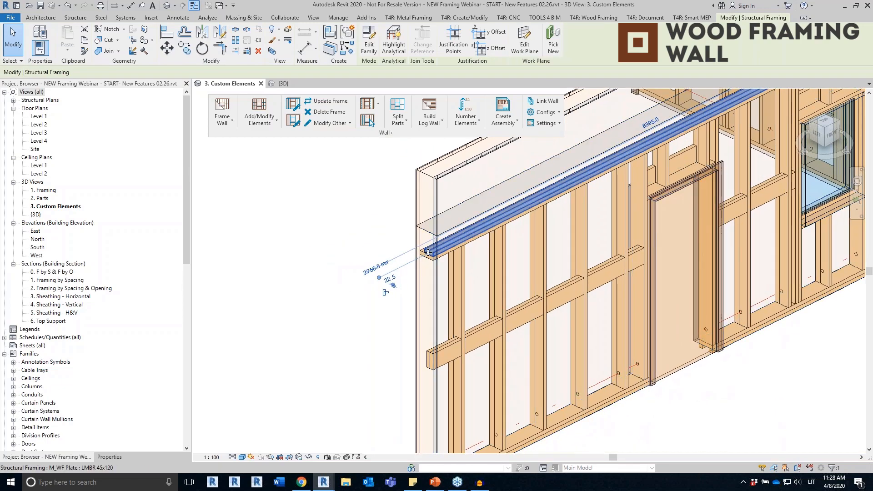
scroll(424, 248, "up", 3)
scroll(423, 248, "down", 3)
middle_click_drag(521, 345, 505, 231)
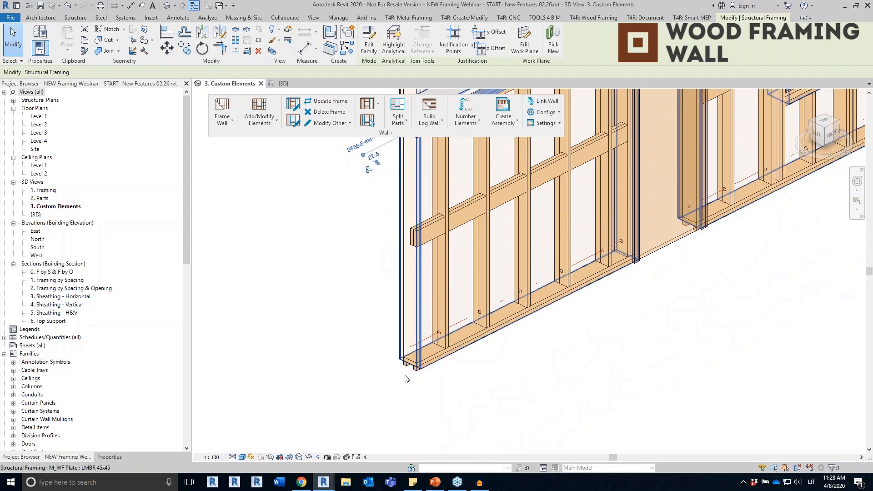
scroll(409, 357, "up", 3)
left_click(430, 358)
scroll(406, 360, "down", 5)
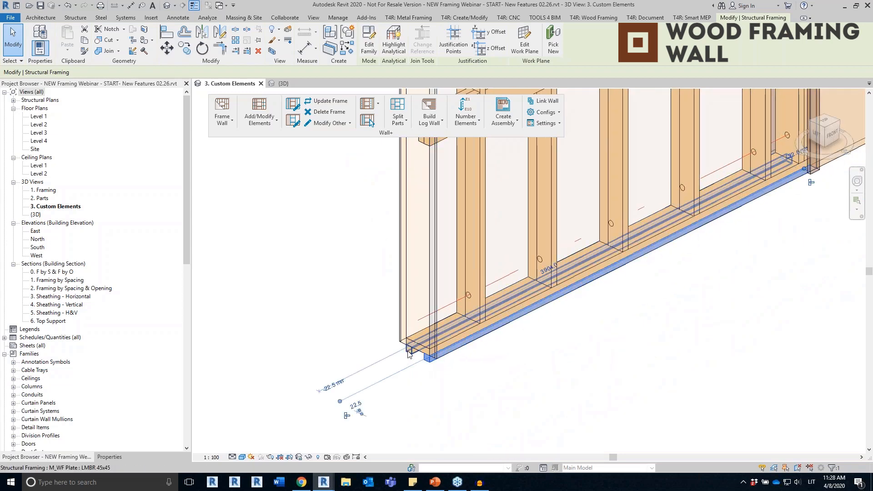
middle_click_drag(629, 357, 649, 360, "shift")
key("Escape")
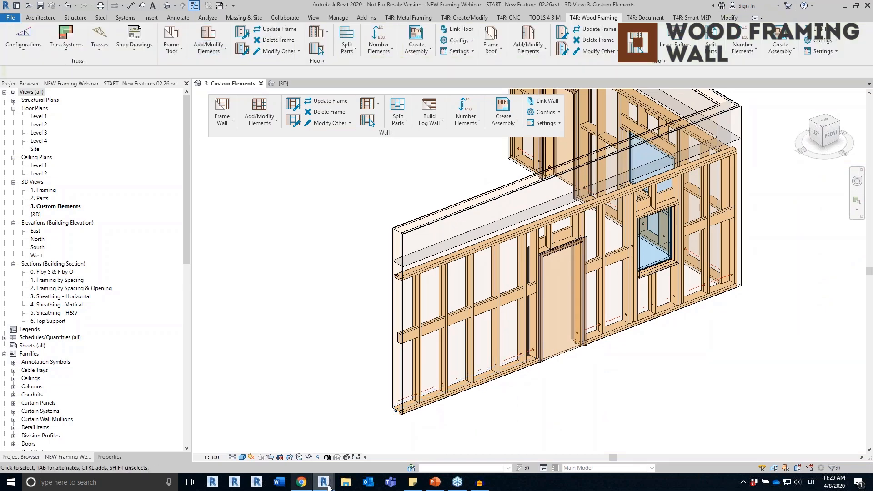
Step: Switch to the Webinar_Wood Framing_2020_ FULL 2019.11.13 project and select the vertical stud between the exposed wall's corner and its window
left_click(283, 448)
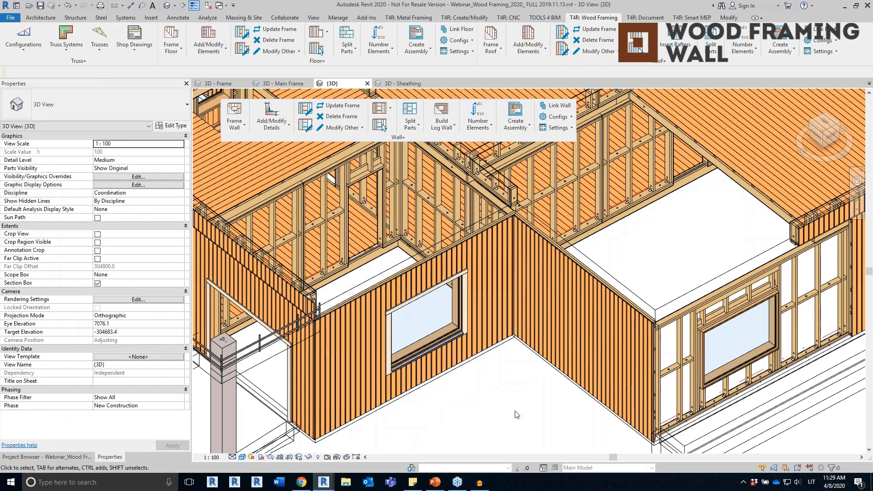
middle_click_drag(461, 388, 435, 390, "shift")
scroll(540, 352, "up", 2)
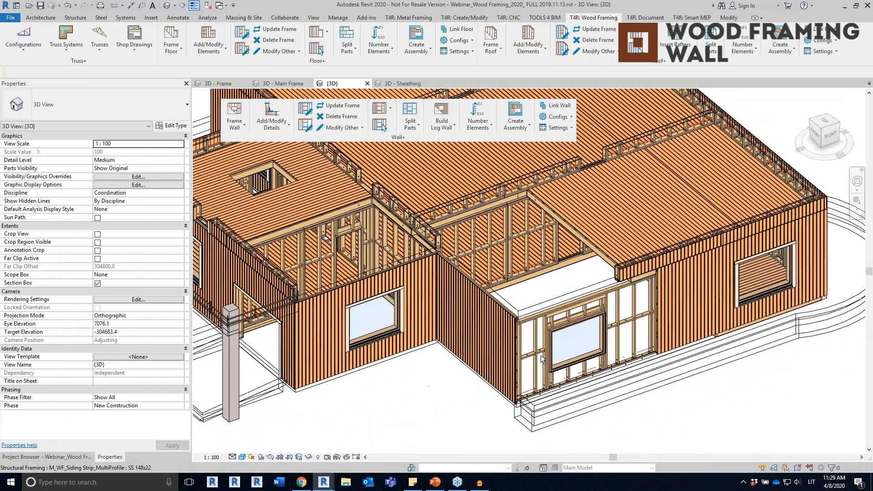
scroll(539, 346, "up", 2)
left_click(539, 344)
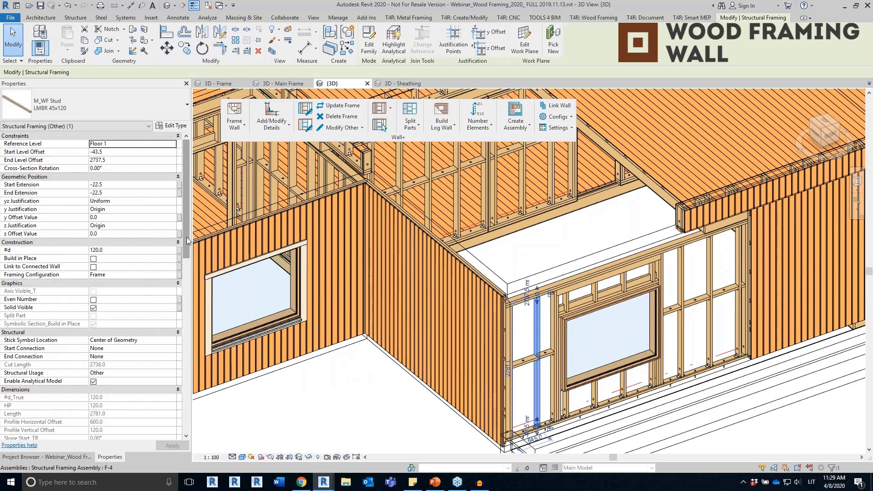
Step: Examine the stud's identity data, including FM SortMark, FM HostMemberSortMark, Framing Layer and Framing Member Volume
left_click_drag(186, 247, 187, 392)
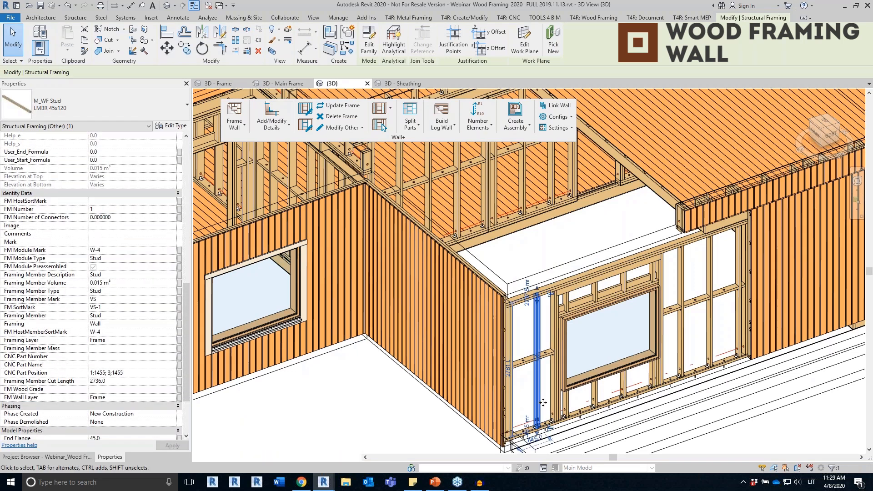
left_click(95, 308)
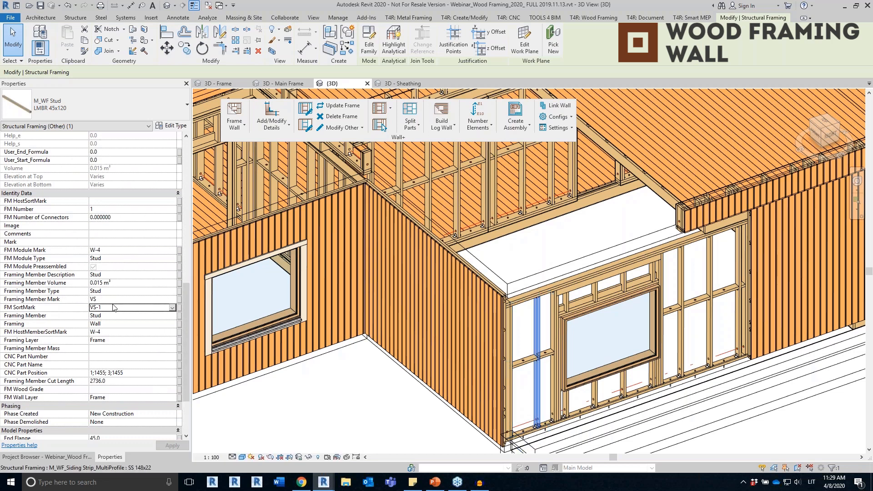
left_click(114, 340)
left_click(109, 332)
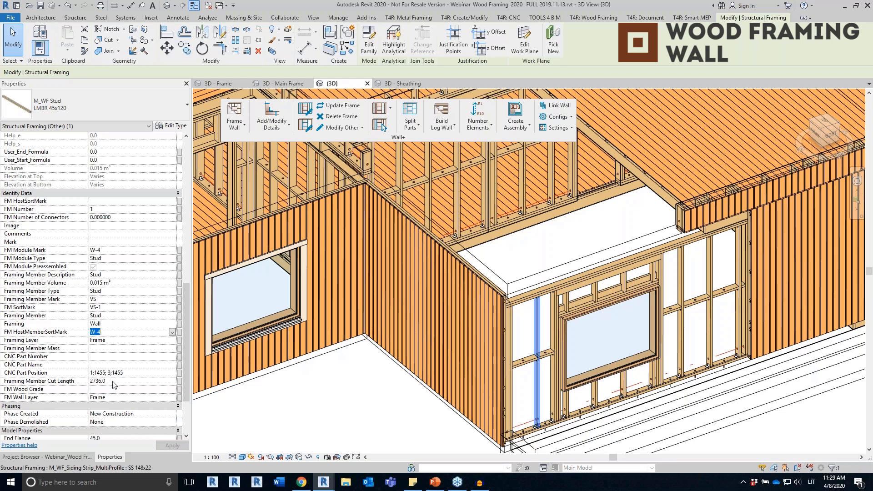
left_click(122, 283)
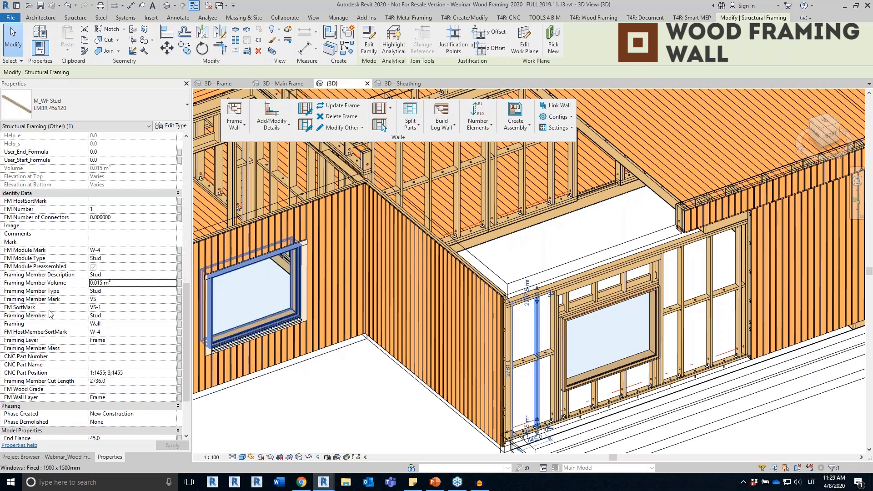
left_click(102, 308)
left_click(356, 395)
scroll(357, 385, "down", 2)
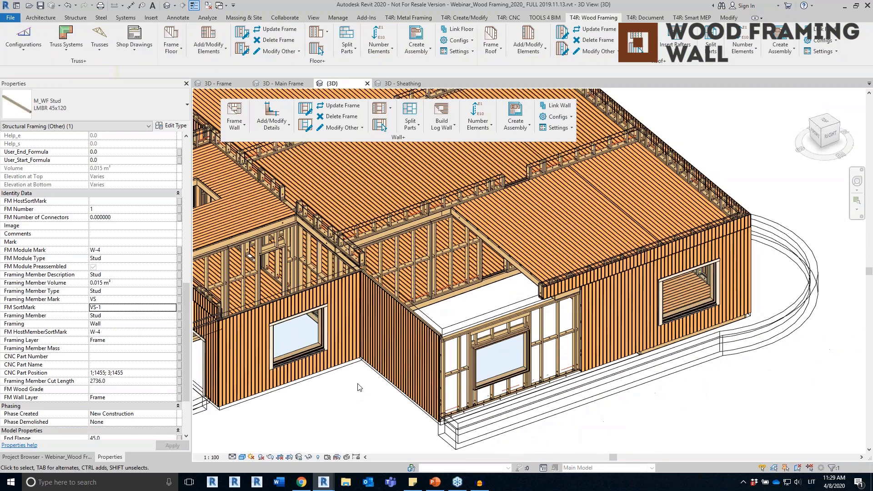
scroll(363, 400, "up", 4)
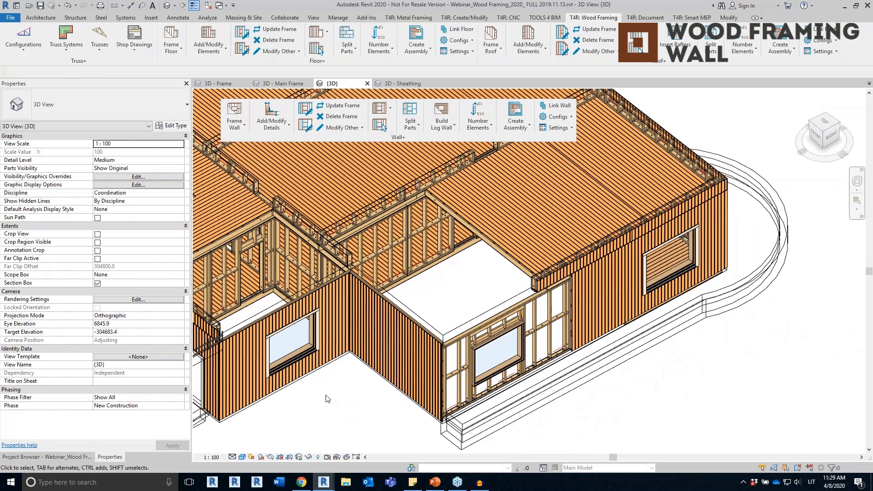
scroll(332, 396, "up", 3)
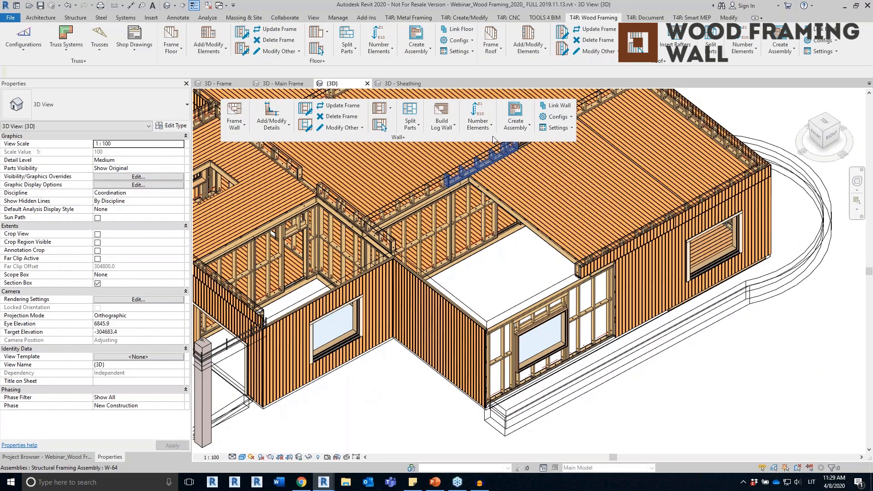
Step: Open the wall drawing configuration Vertical Siding and widen the View Name column to review its assembly views
left_click(516, 124)
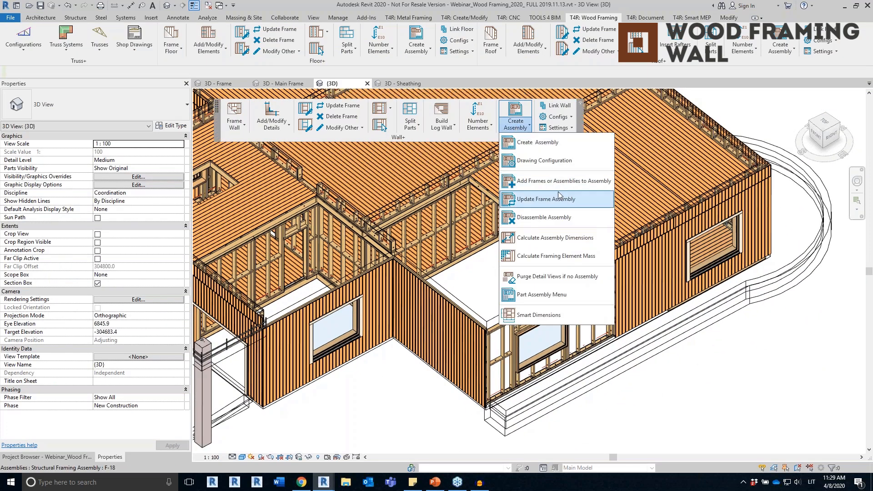
left_click(554, 162)
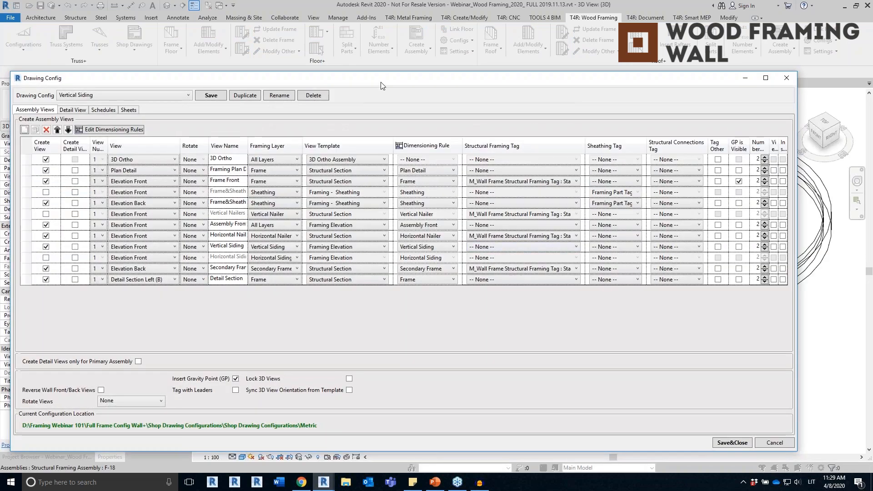
left_click_drag(380, 83, 425, 82)
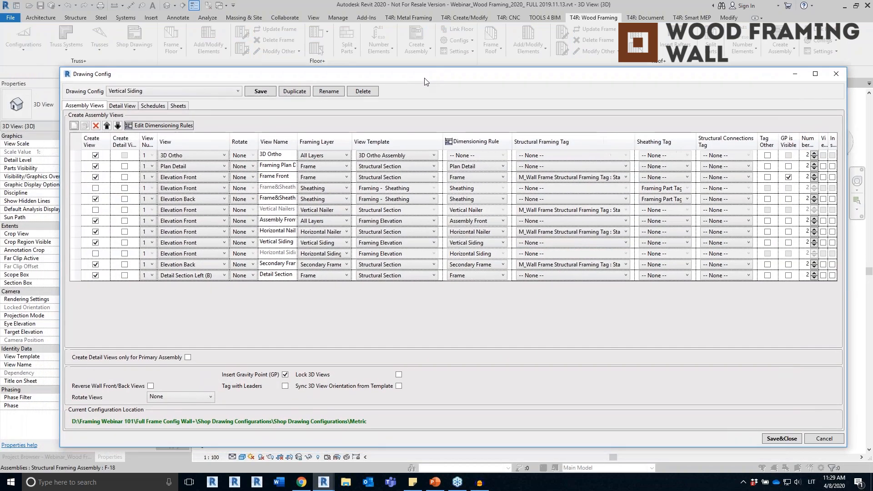
left_click_drag(311, 142, 342, 144)
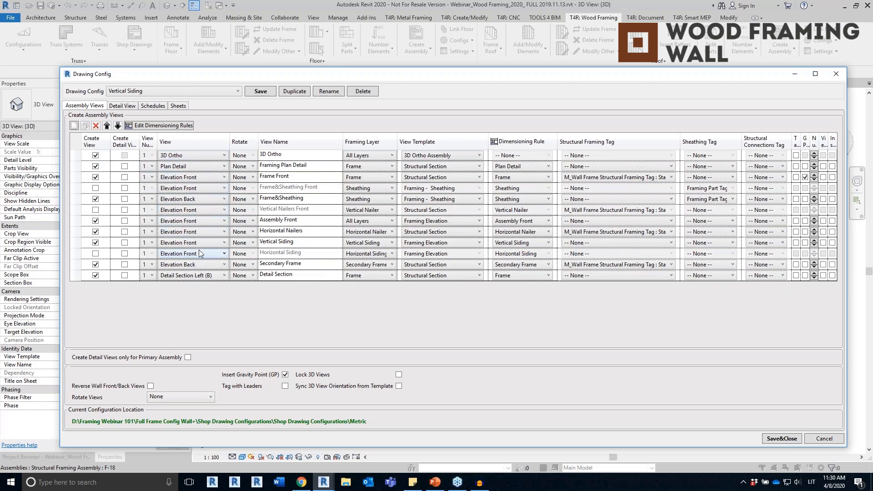
left_click(313, 167)
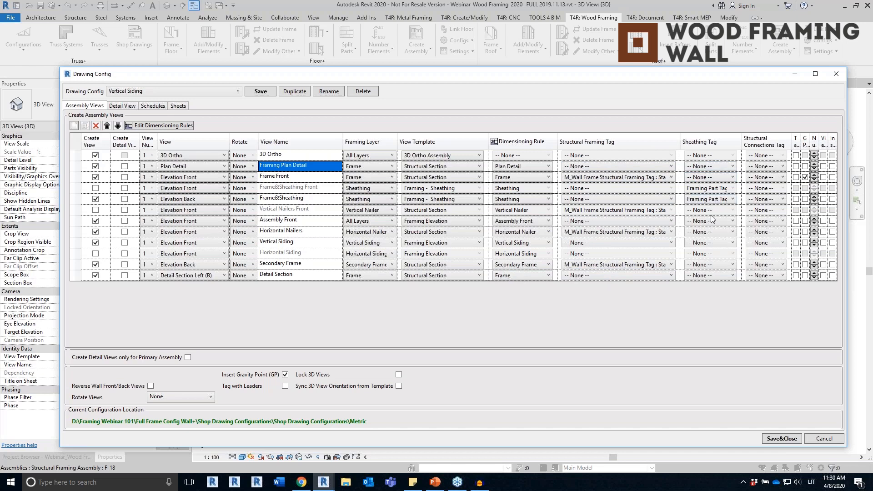
Step: Review the schedules and sheets of the Vertical Siding configuration, including Connections and Frame and Sheathing, then save and close it
left_click(153, 106)
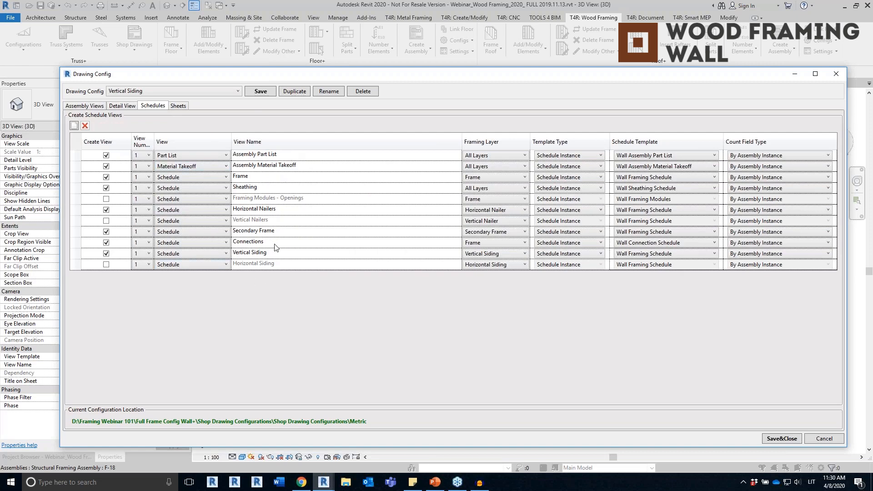
left_click(250, 246)
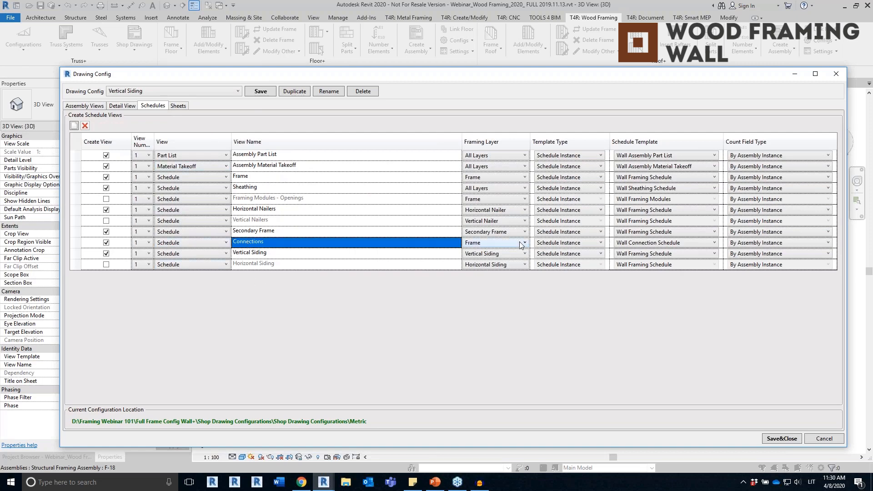
left_click(178, 106)
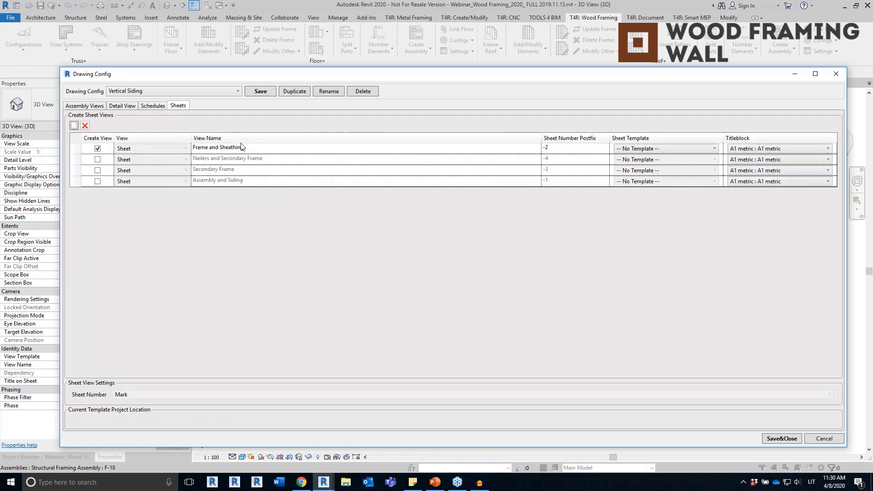
left_click(75, 149)
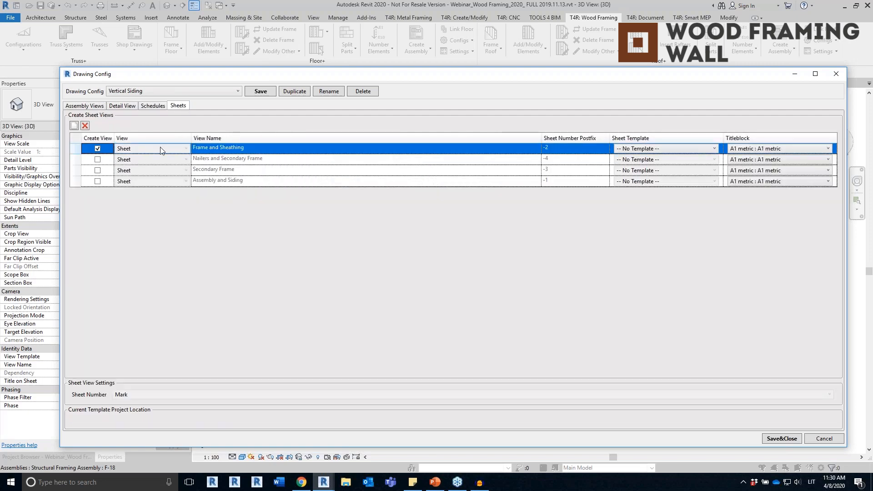
left_click(258, 93)
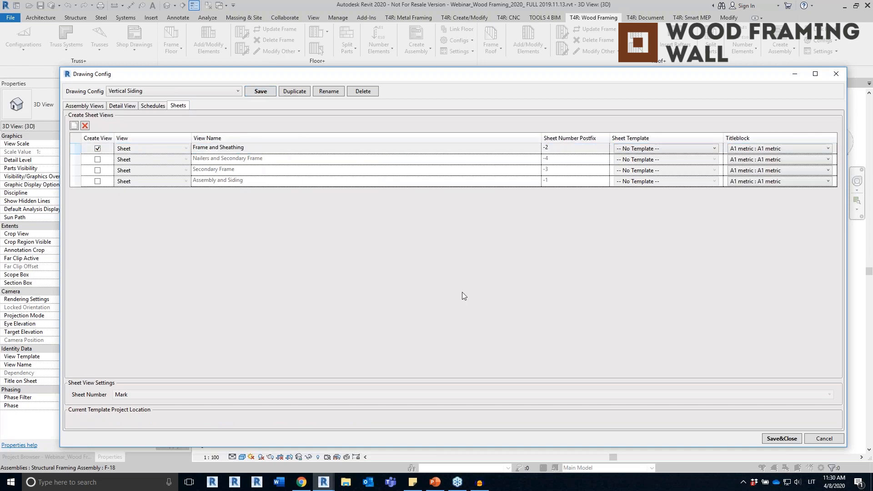
left_click(835, 74)
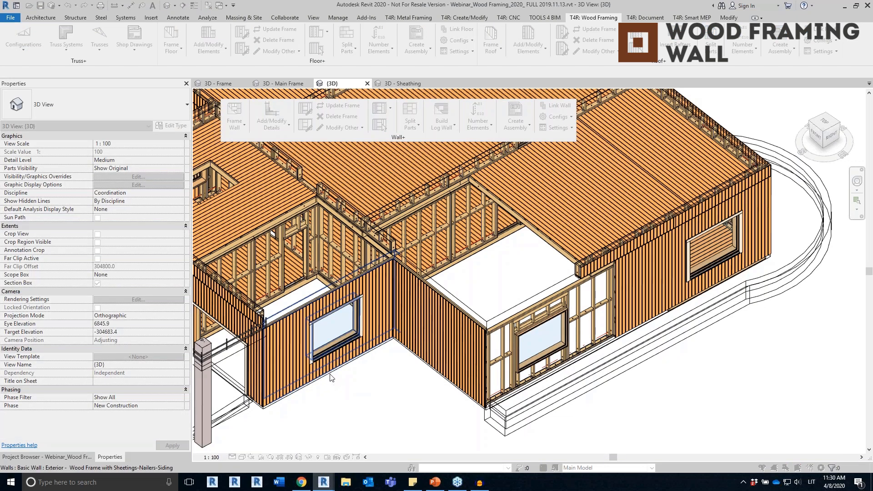
Step: Create an assembly of the exterior wall with the window facing the inner corner, using the Vertical Siding shop drawing configuration
left_click(331, 378)
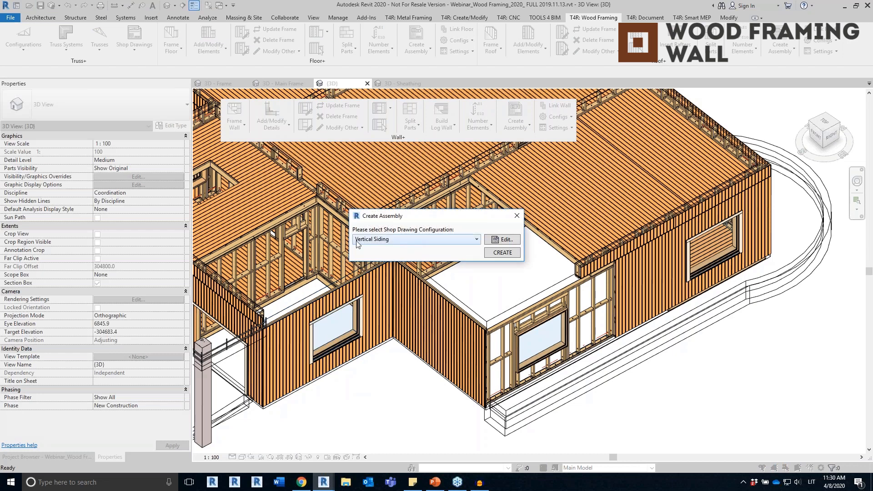
left_click(502, 253)
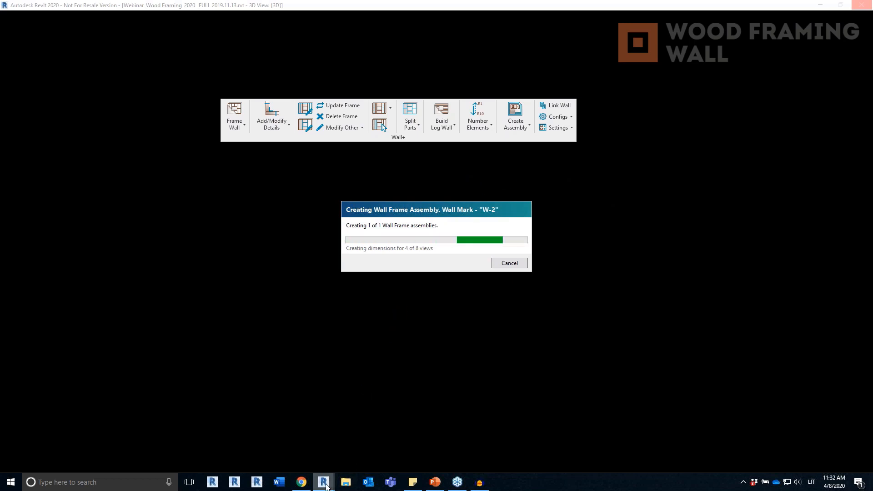
Step: Switch to the Metric Floor Truss M 2020 Demo model's 3D view and inspect the metal framing along the wall with three windows
mouse_move(322, 484)
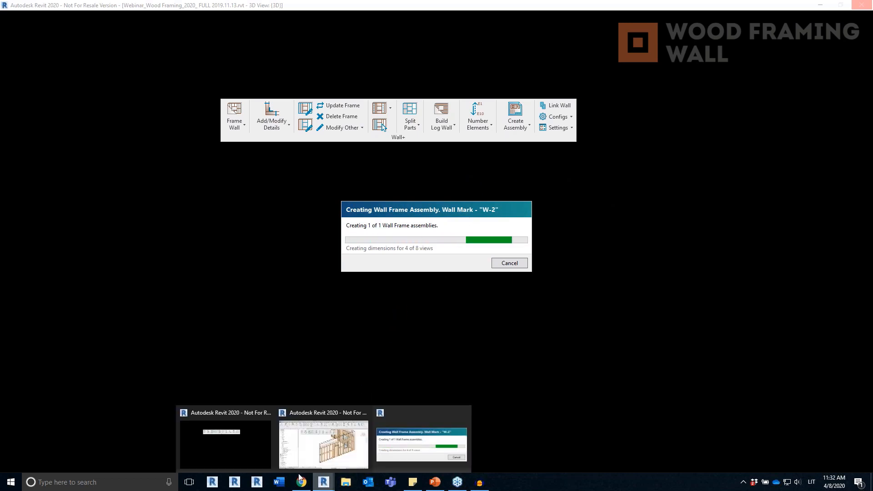
left_click(324, 451)
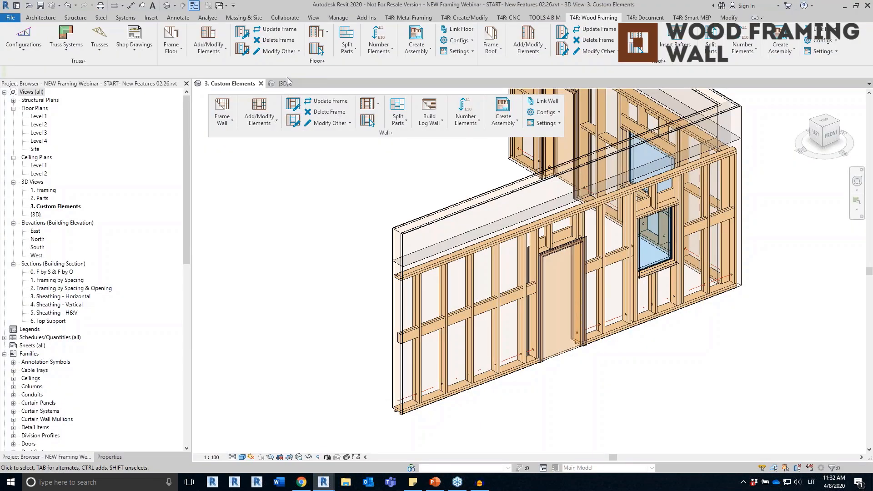
left_click(281, 83)
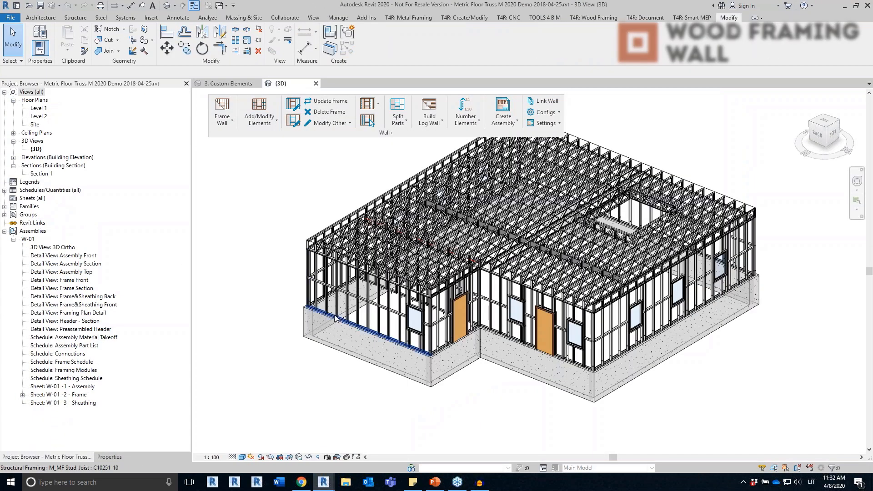
middle_click_drag(496, 384, 629, 393, "shift")
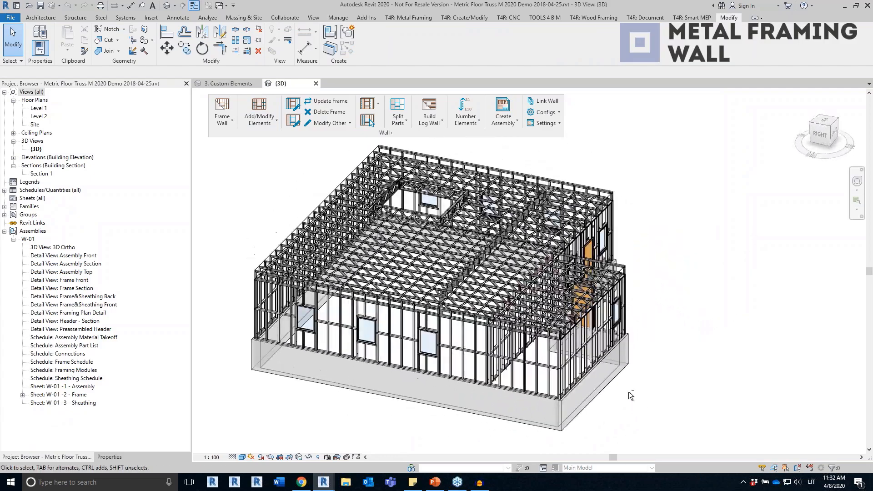
scroll(264, 336, "up", 3)
left_click(264, 336)
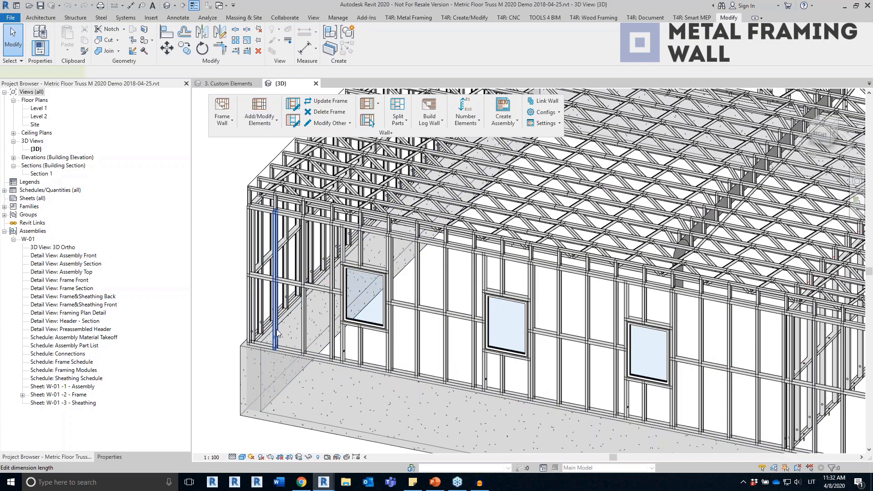
middle_click_drag(263, 336, 443, 362, "shift")
left_click(515, 377)
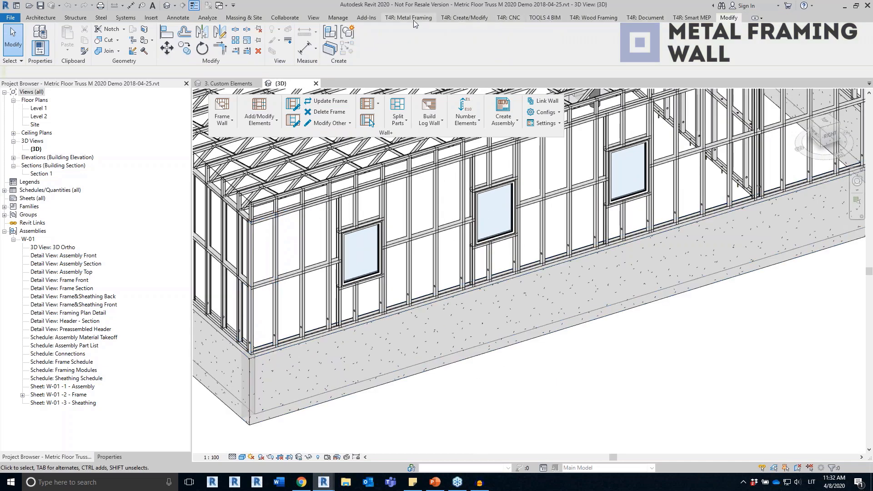
Step: Detach the Wall+M metal framing tool set and place it directly beneath the Wall+ wood tools for comparison
left_click(413, 20)
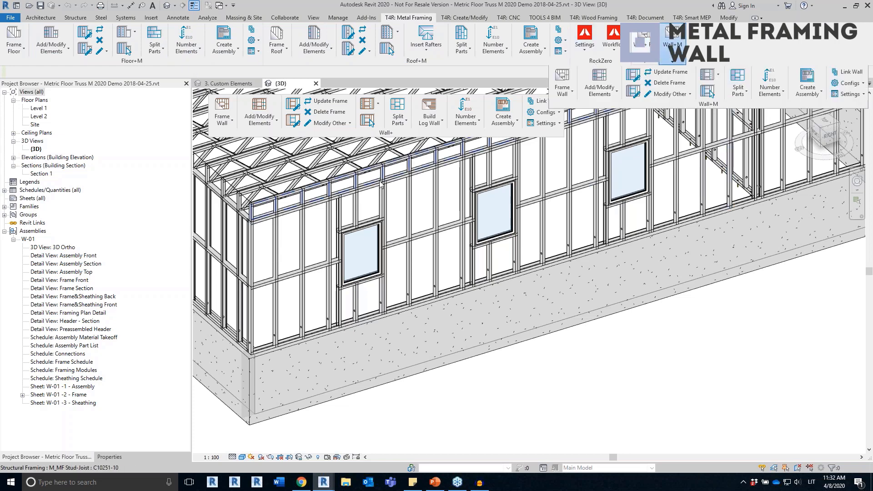
left_click_drag(673, 60, 220, 181)
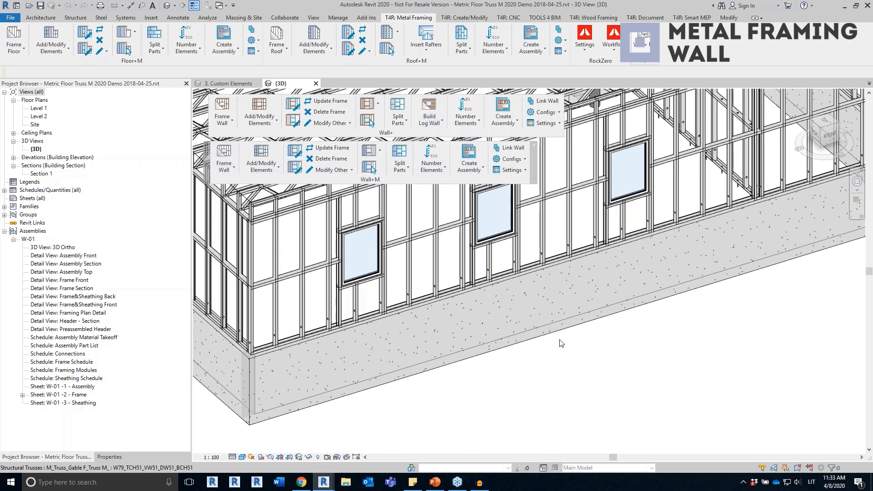
scroll(562, 344, "up", 2)
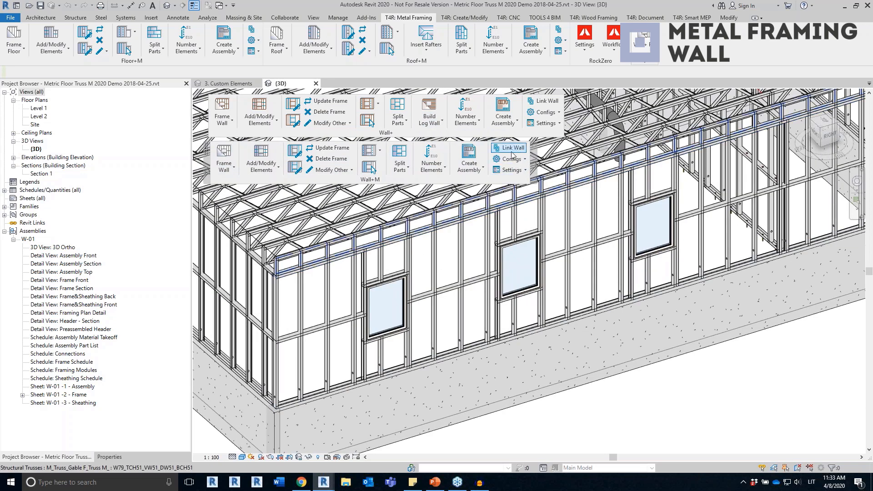
Step: Inspect the metal stud beside the first window, the track above the middle window, and the whole framed wall
left_click(409, 355)
scroll(432, 276, "up", 4)
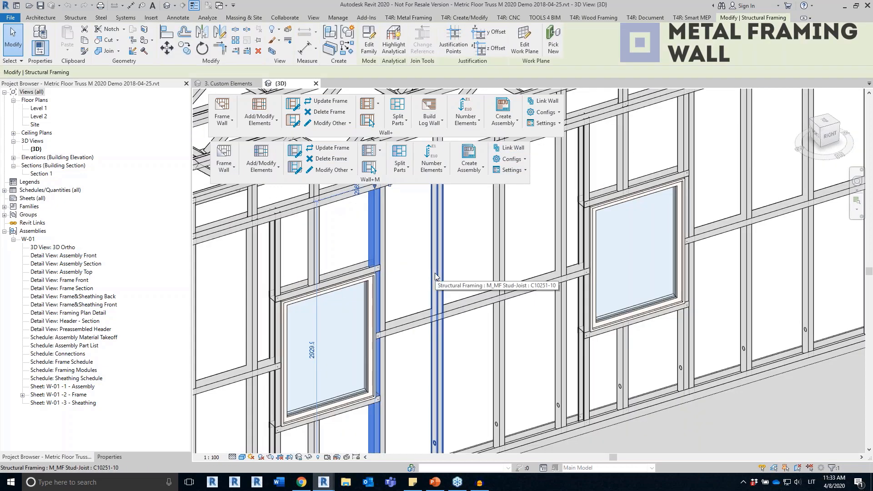
scroll(432, 277, "down", 4)
scroll(528, 231, "up", 3)
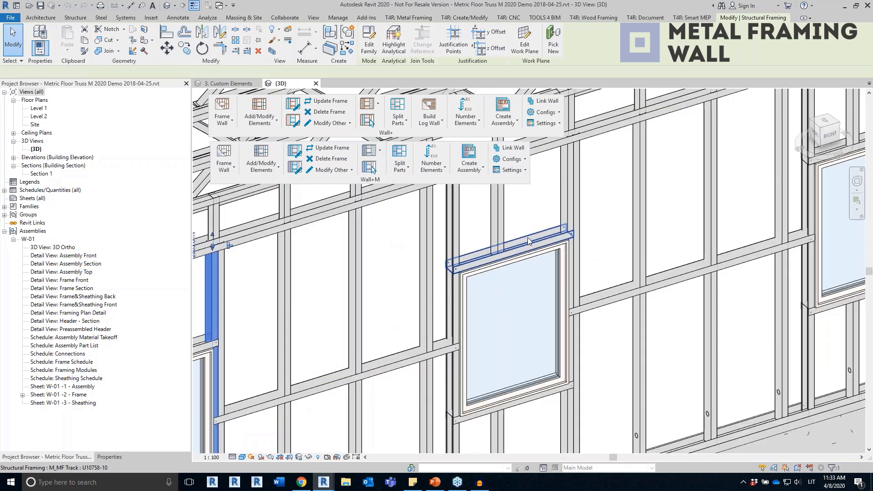
left_click(528, 241)
middle_click_drag(528, 241, 495, 292, "shift")
scroll(495, 293, "down", 6)
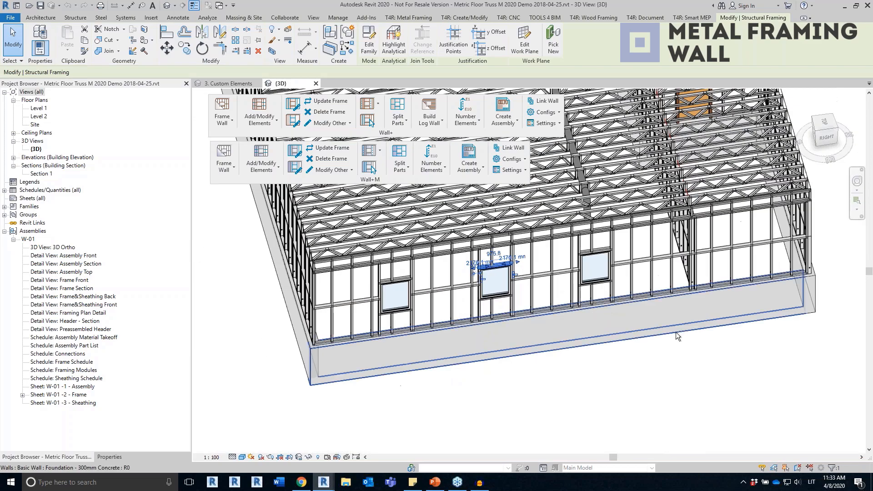
middle_click_drag(676, 332, 553, 301, "shift")
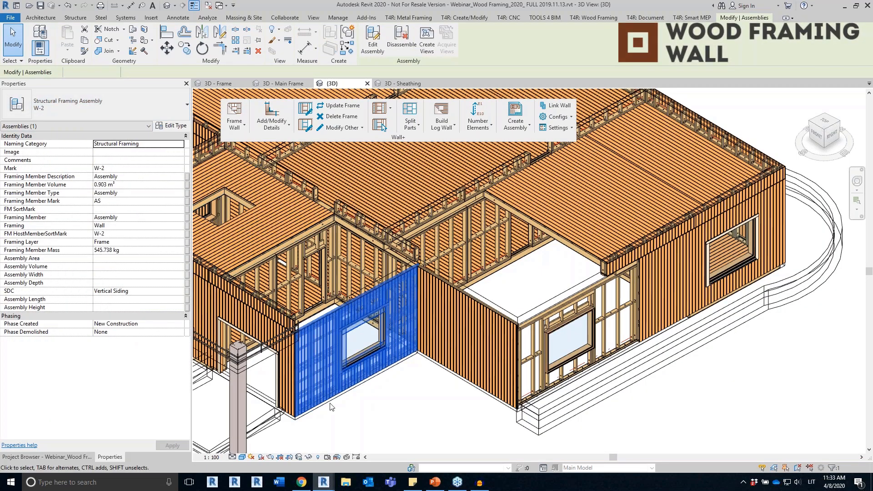
Step: Return to the Webinar_Wood Framing_2020_ FULL 2019.11.13 project and list the views, schedules and sheet of assembly W-2
key("Escape")
left_click(69, 457)
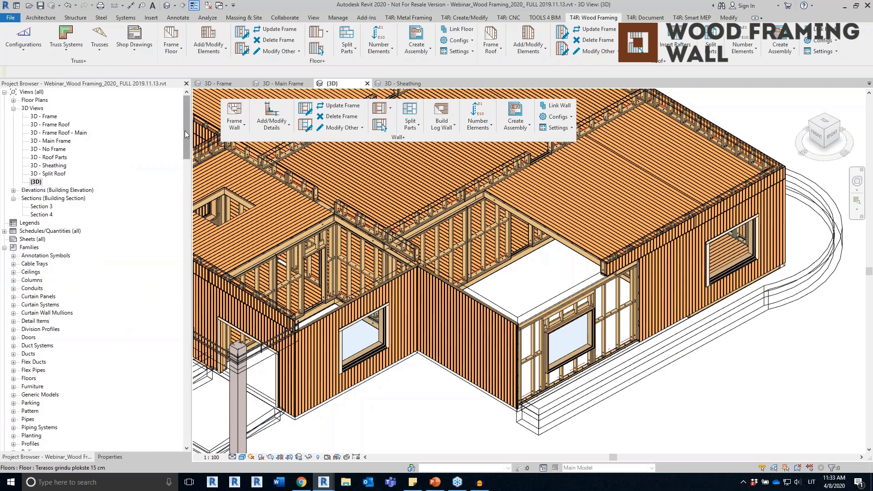
left_click_drag(184, 130, 180, 360)
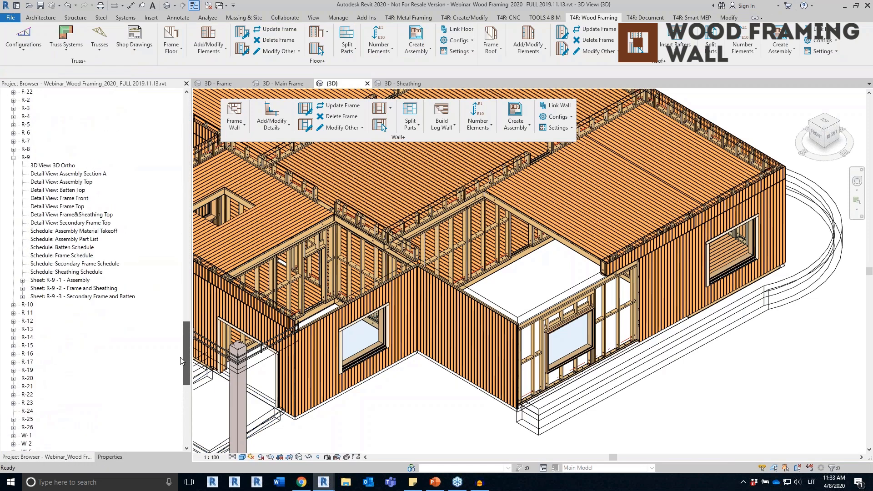
scroll(181, 363, "down", 7)
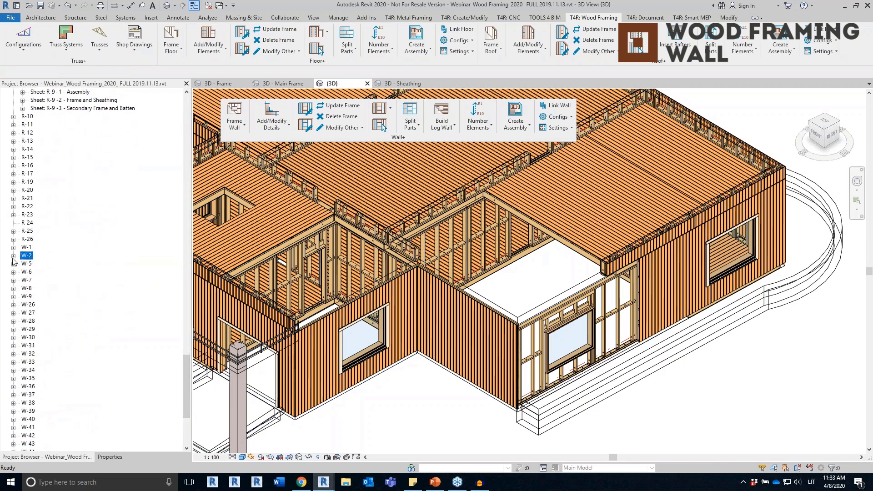
left_click(14, 256)
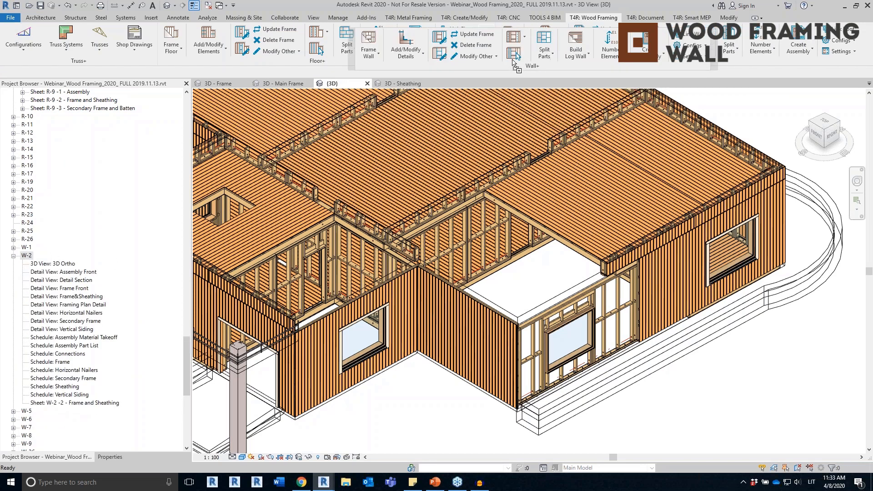
Step: Open assembly W-2's 3D Ortho view and its Assembly Front detail view
left_click(59, 266)
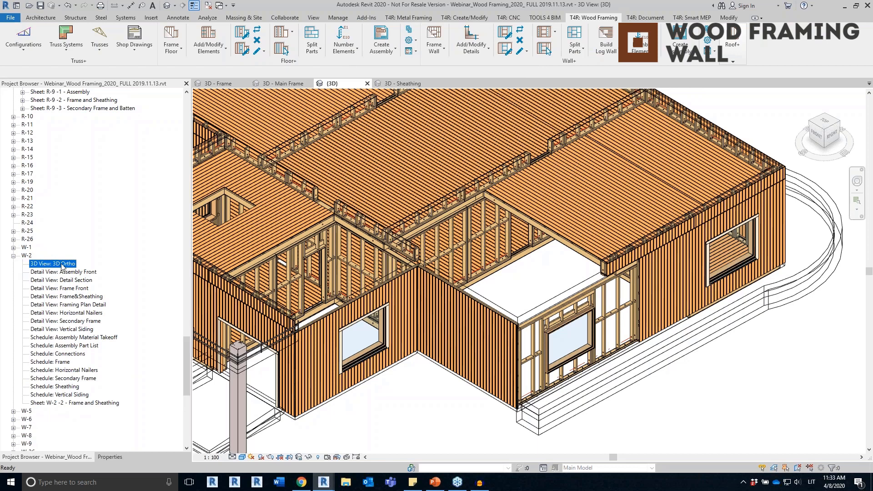
double_click(62, 265)
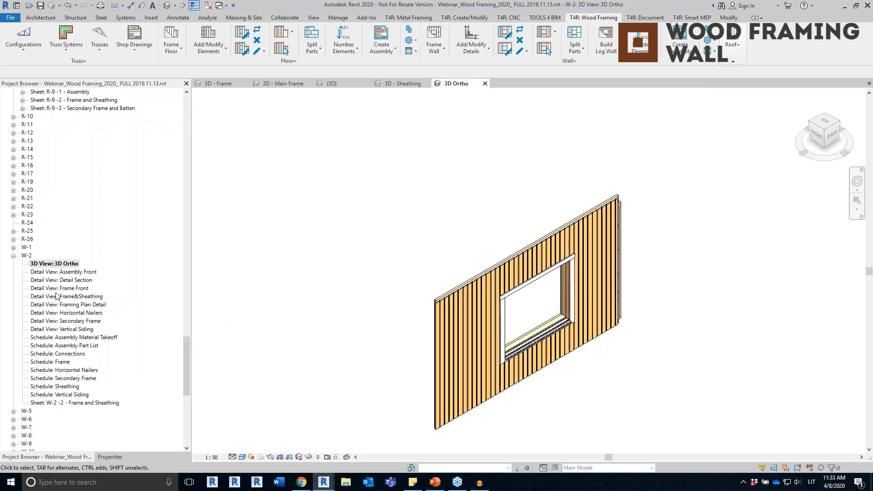
left_click(64, 272)
double_click(64, 273)
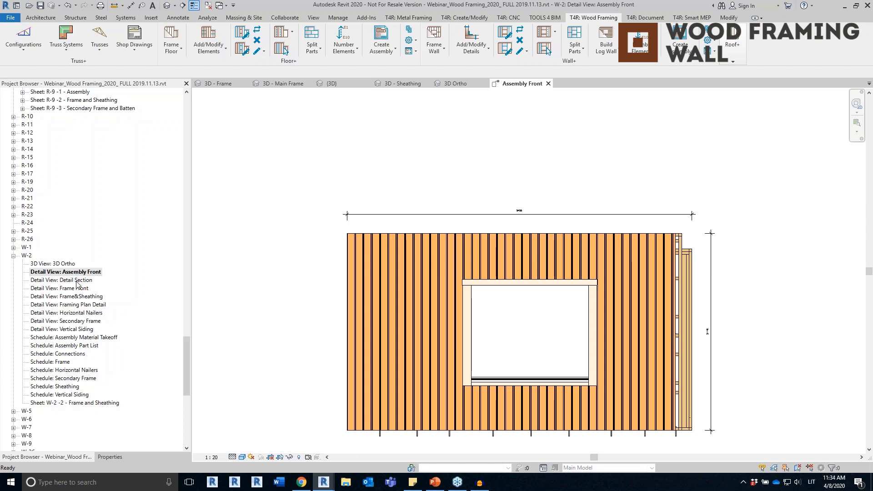
Step: Open assembly W-2's Detail Section view and examine the dimensions along the upper part of the frame
double_click(77, 280)
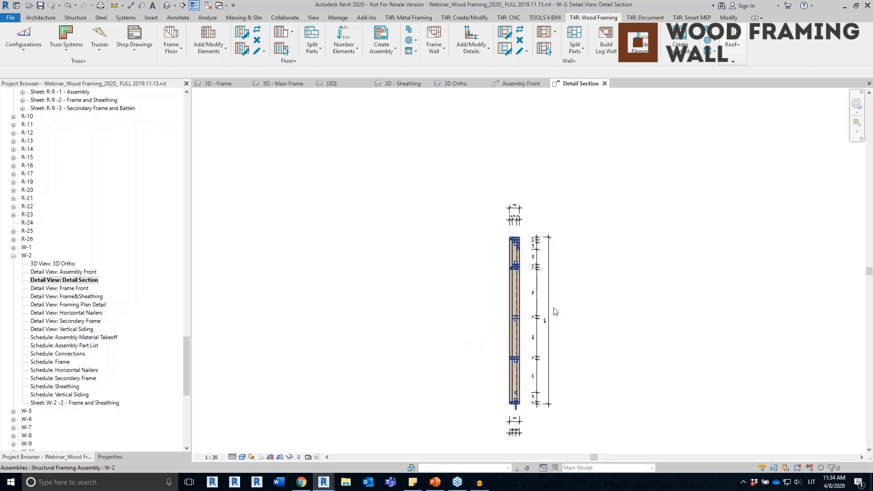
scroll(555, 311, "up", 8)
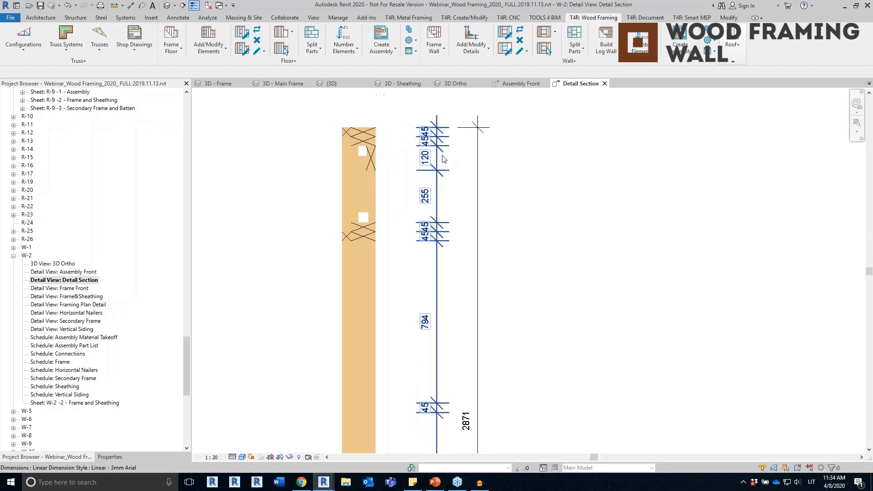
Step: View the full height of assembly W-2's Detail Section with its dimension chains
scroll(443, 158, "up", 1)
scroll(575, 166, "down", 4)
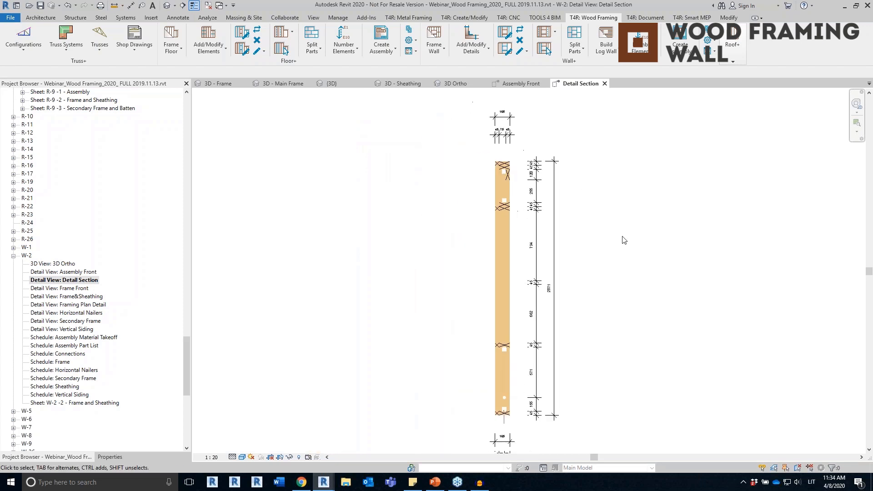
middle_click_drag(623, 240, 549, 245)
Step: Open assembly W-2's Frame Front detail view and examine the member marks, bottom dimension chain and an anchor below the bottom plate
double_click(77, 290)
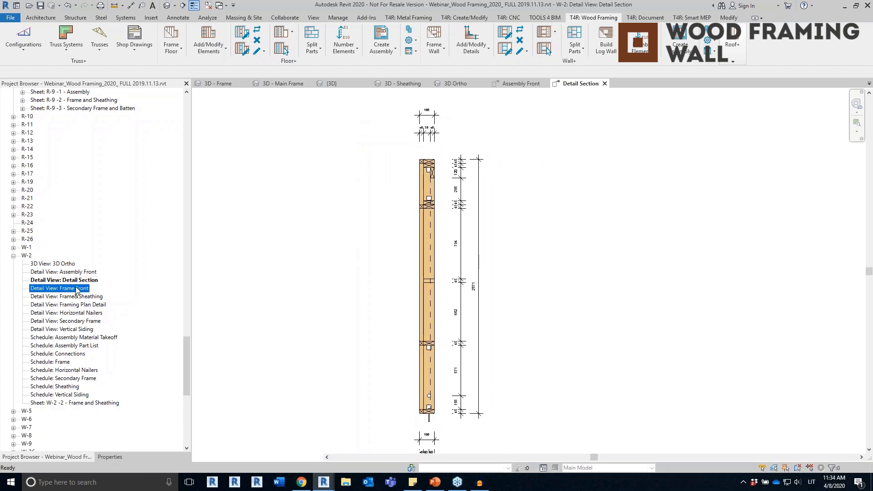
scroll(522, 313, "up", 2)
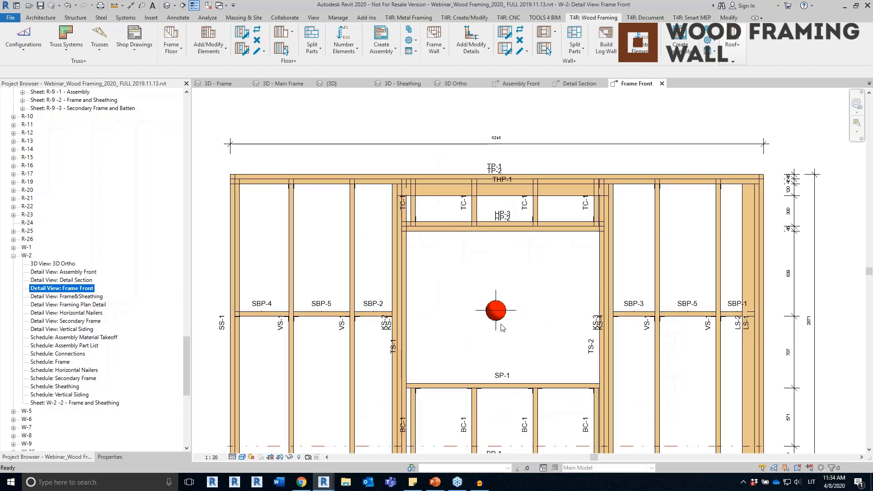
scroll(320, 307, "up", 1)
left_click(295, 300)
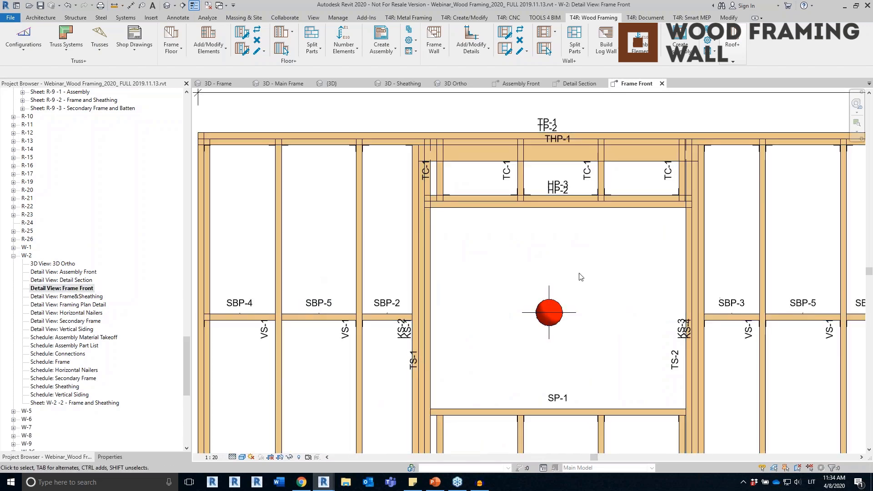
scroll(547, 290, "down", 4)
middle_click_drag(557, 308, 471, 264)
scroll(422, 435, "up", 2)
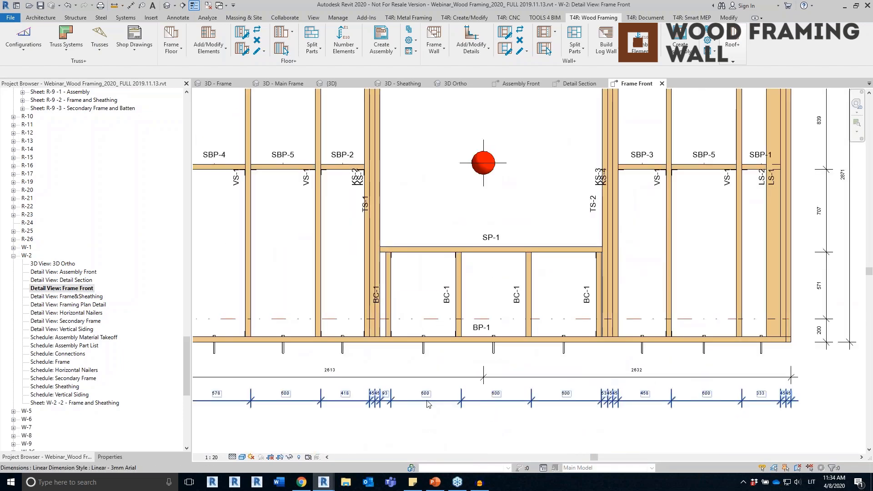
scroll(294, 361, "up", 3)
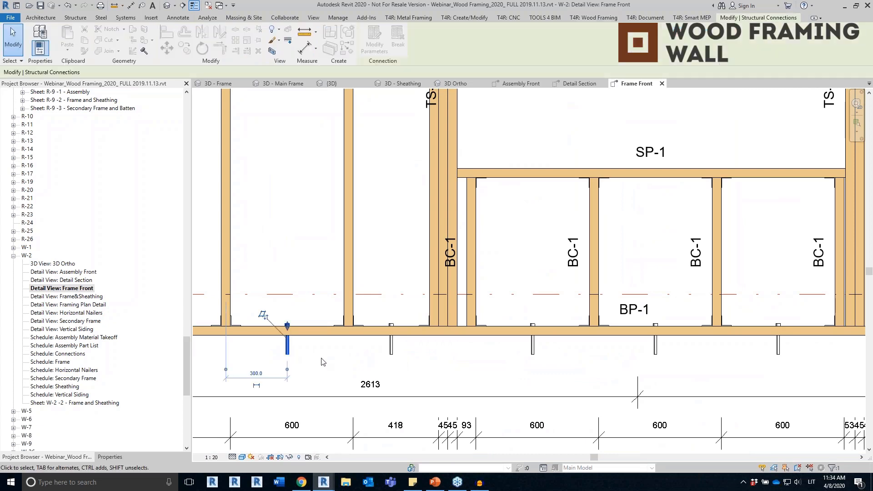
scroll(342, 321, "down", 3)
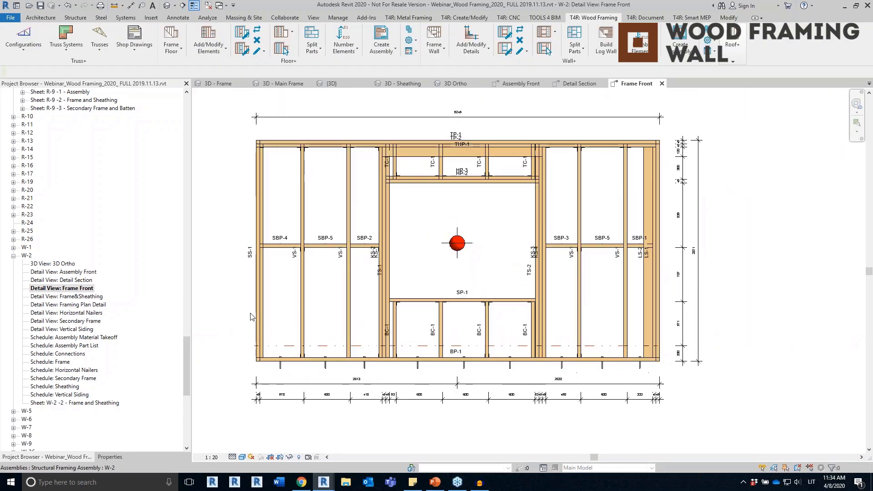
Step: Open assembly W-2's Frame&Sheathing detail view and inspect sheathing panels SH-8 and SH-6 and the dimensions below the wall
left_click(86, 296)
double_click(86, 298)
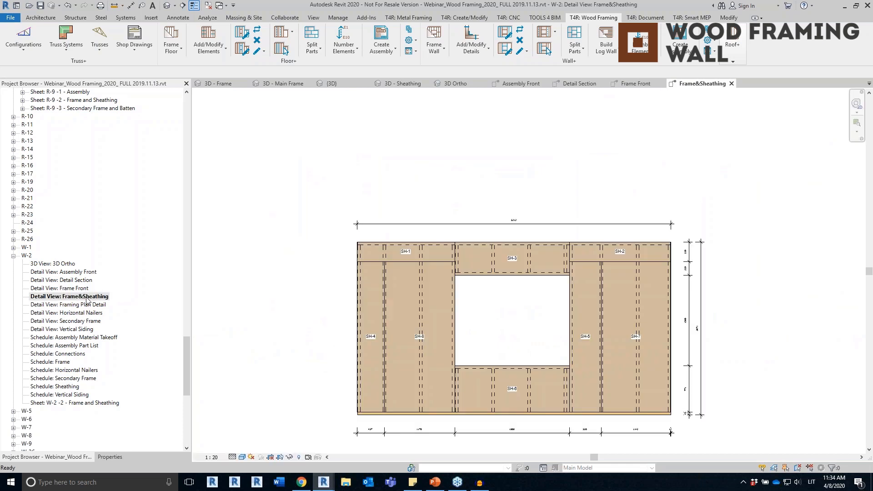
middle_click_drag(337, 340, 287, 294)
scroll(378, 310, "up", 1)
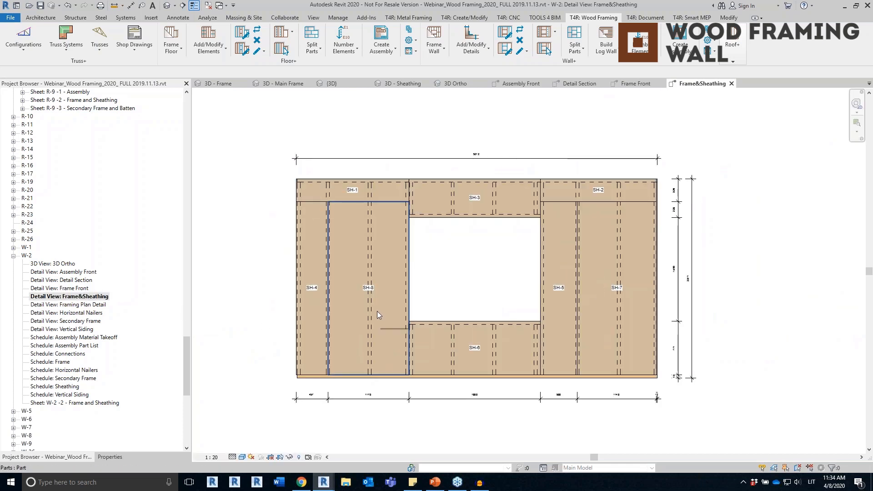
left_click(377, 310)
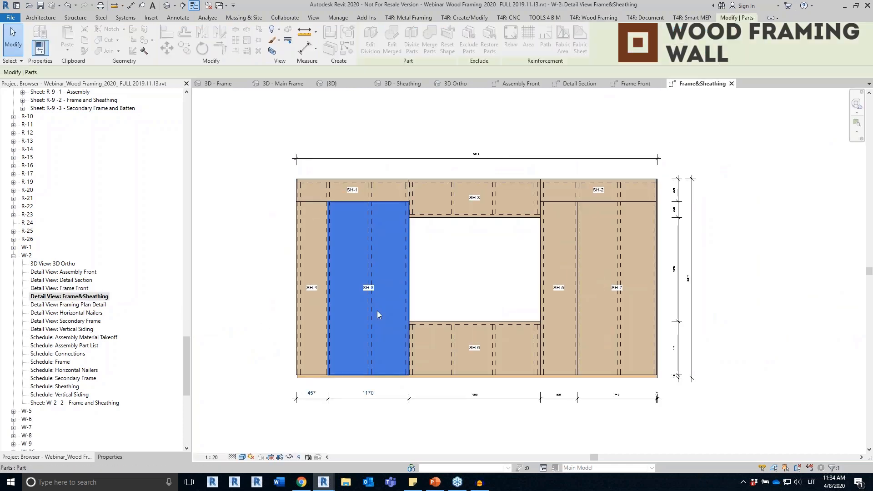
left_click(468, 365)
scroll(469, 368, "up", 1)
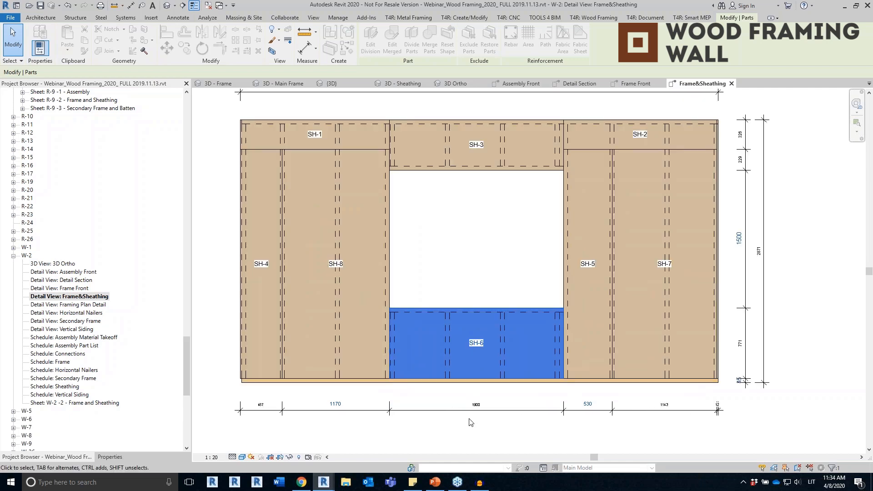
left_click(281, 388)
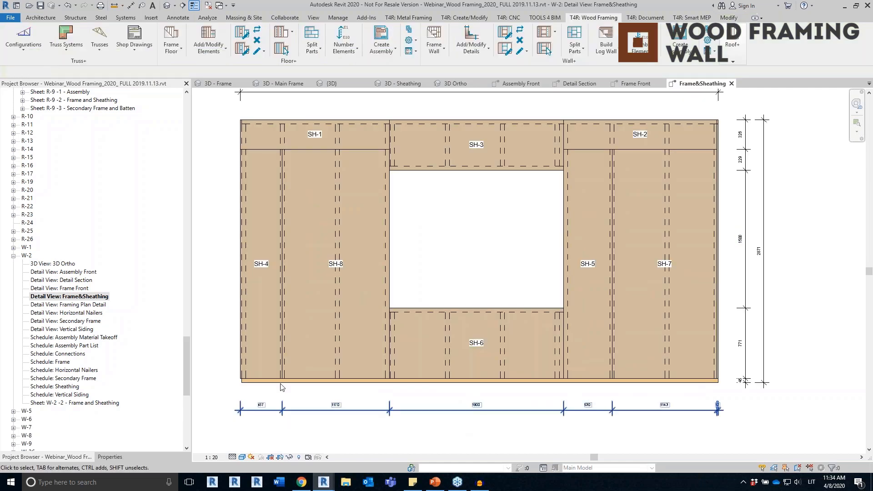
Step: Open assembly W-2's Framing Plan Detail, Horizontal Nailers, Secondary Frame and Vertical Siding detail views one after another
double_click(86, 306)
scroll(394, 315, "up", 1)
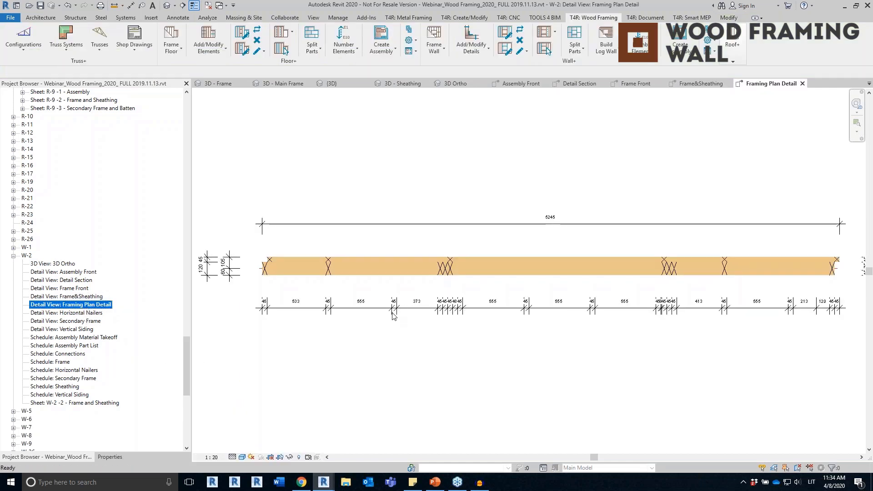
double_click(89, 313)
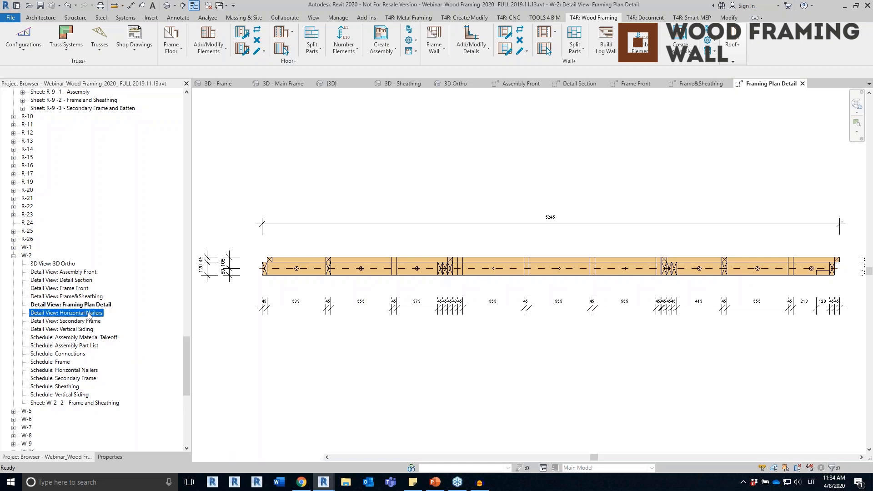
double_click(87, 321)
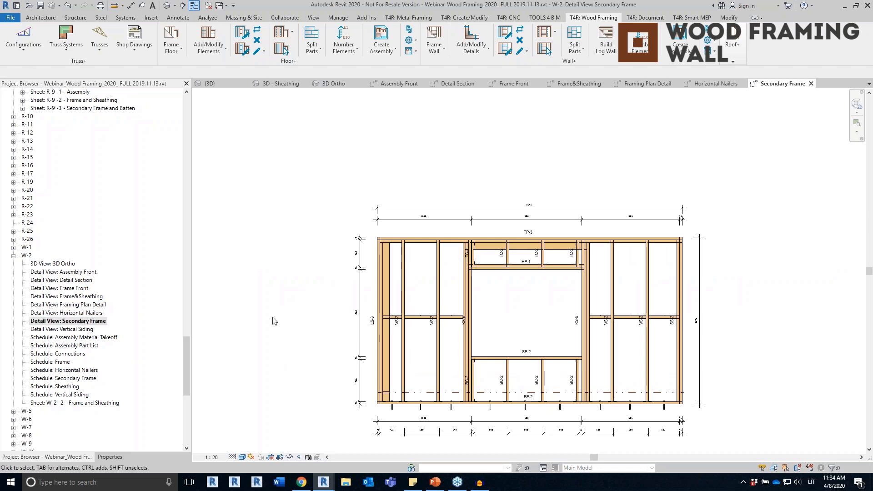
key("z")
key("f")
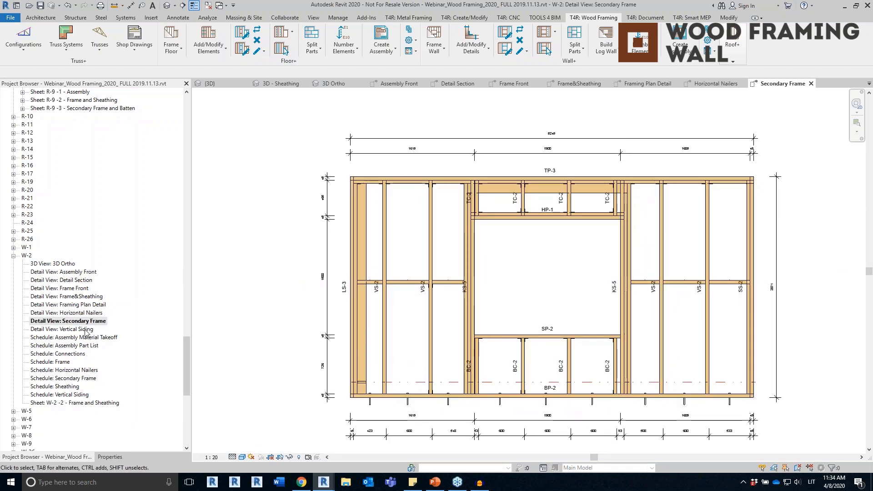
left_click(85, 329)
double_click(85, 331)
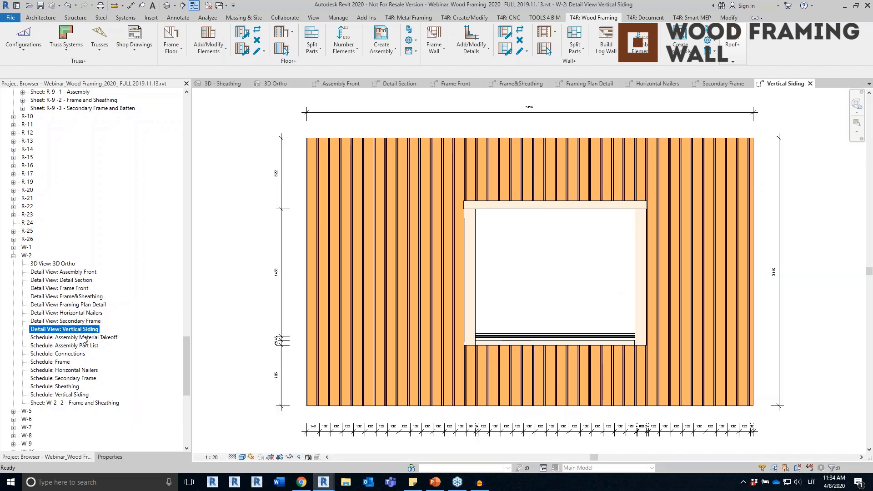
Step: Open assembly W-2's Assembly Material Takeoff, Assembly Part List and Connections schedules one after another
left_click(84, 338)
double_click(83, 338)
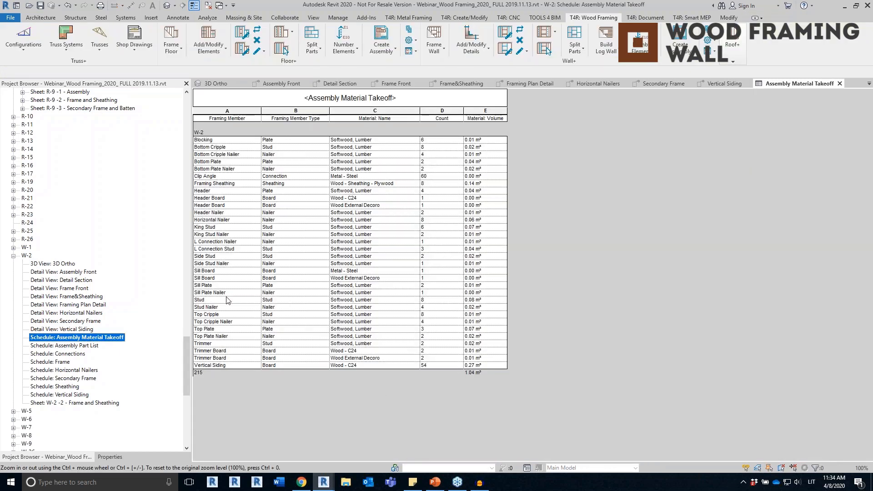
left_click(87, 346)
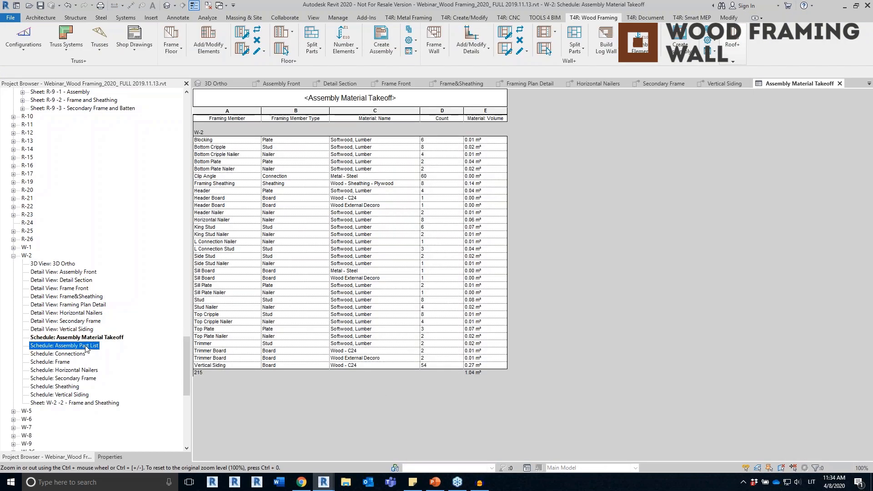
double_click(87, 346)
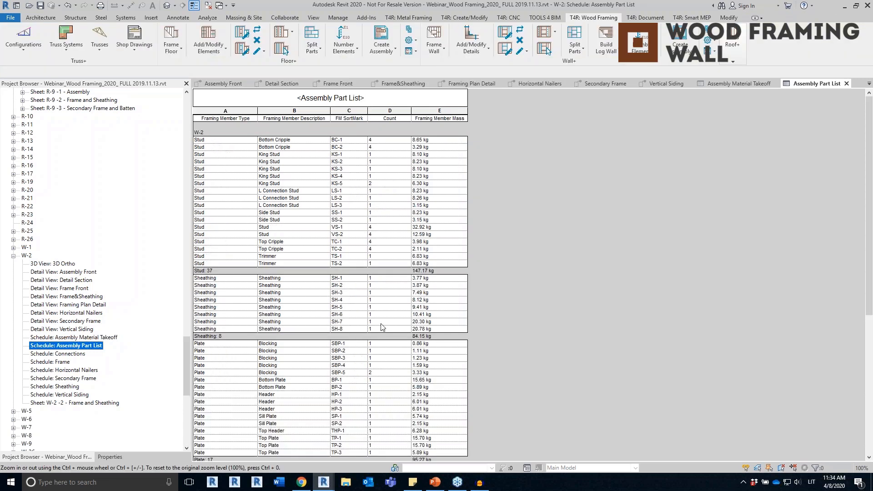
left_click(51, 354)
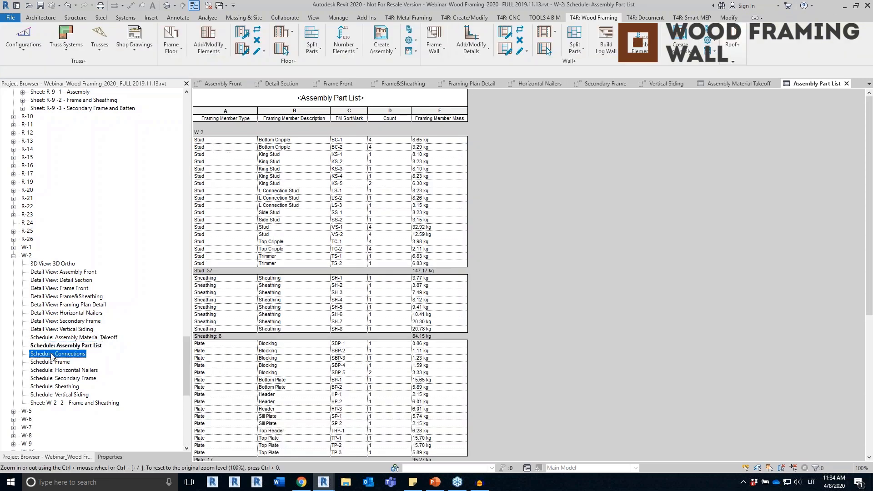
double_click(57, 354)
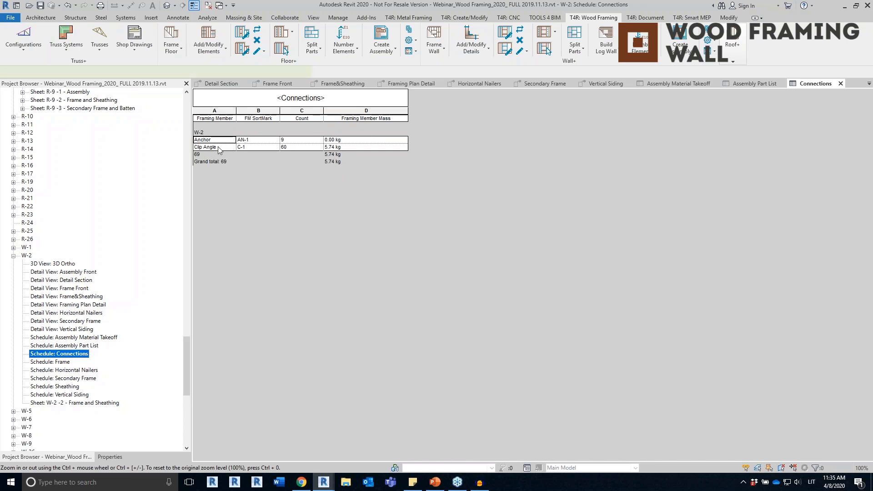
Step: Open assembly W-2's Frame schedule and review its sort mark, count, cut length and framing member mass columns
double_click(51, 362)
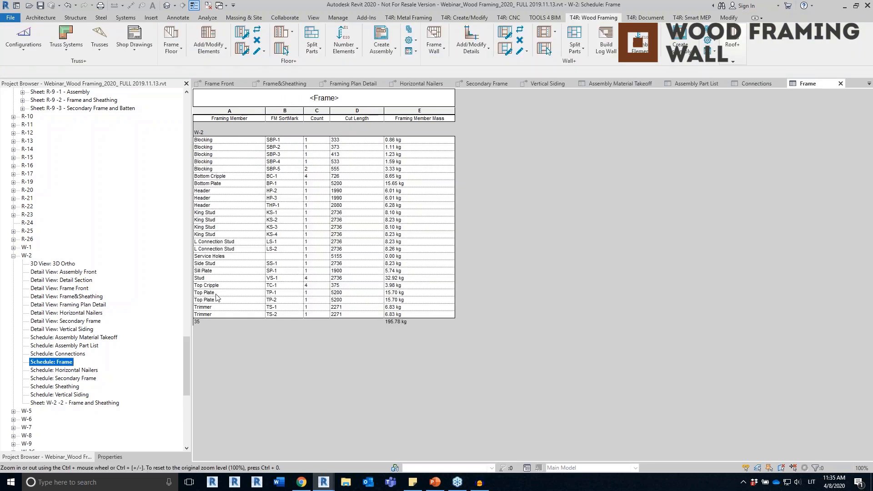
left_click_drag(287, 141, 287, 200)
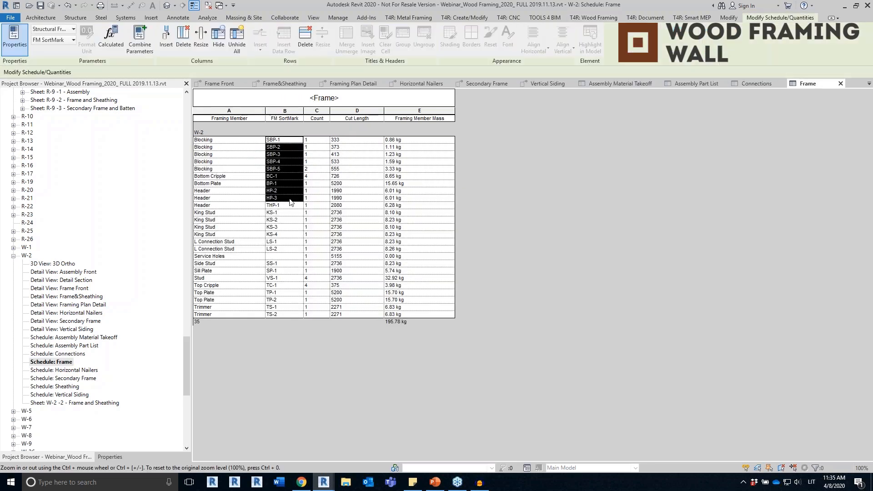
left_click(324, 157)
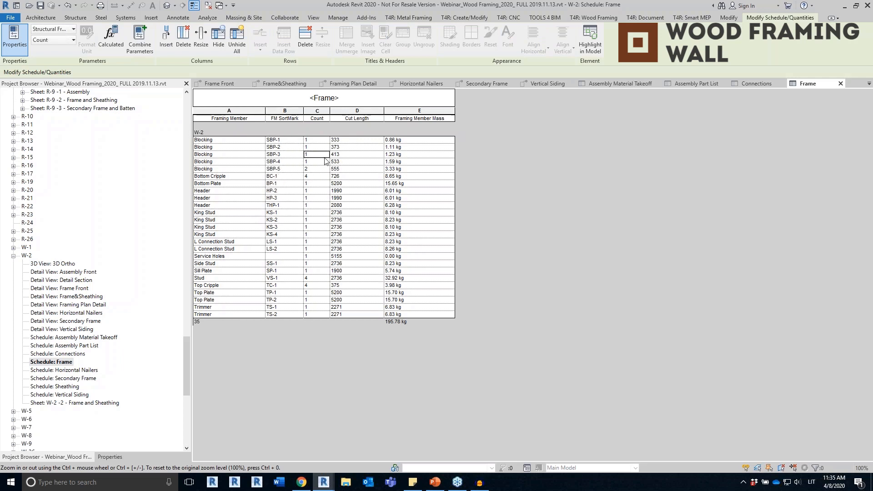
left_click(373, 200)
left_click_drag(444, 141, 444, 301)
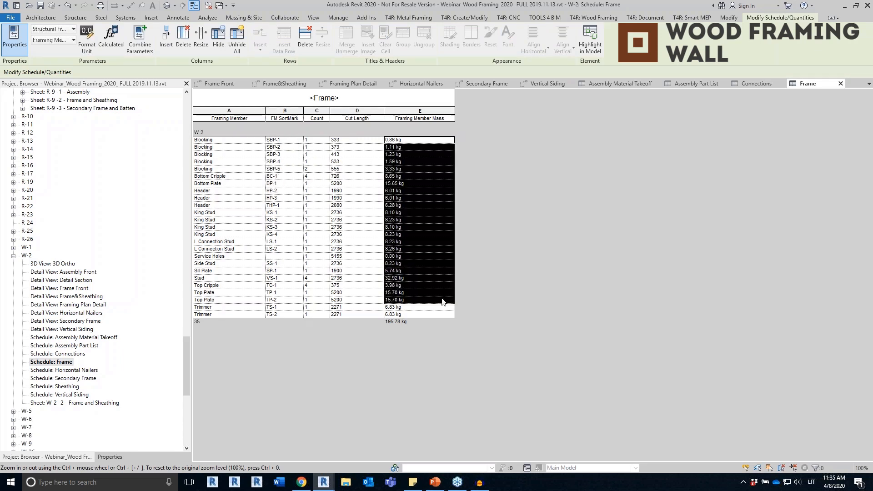
left_click(418, 307)
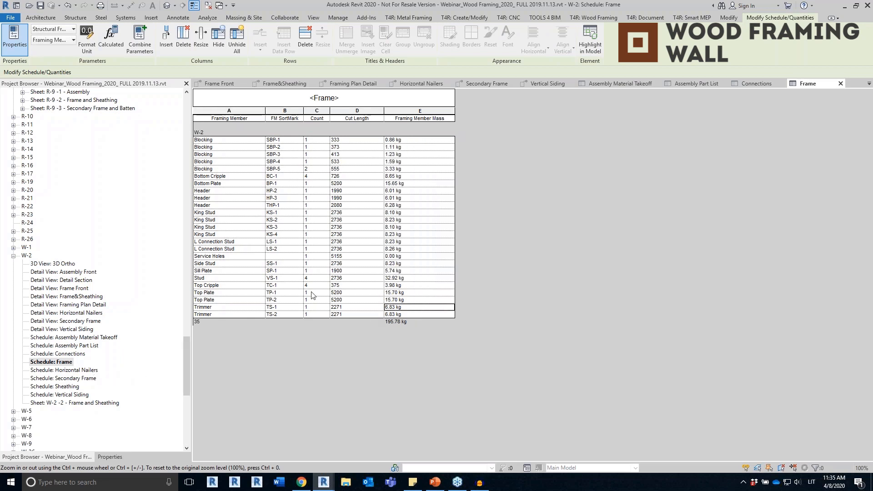
Step: Open assembly W-2's Horizontal Nailers, Secondary Frame and Sheathing schedules
double_click(68, 370)
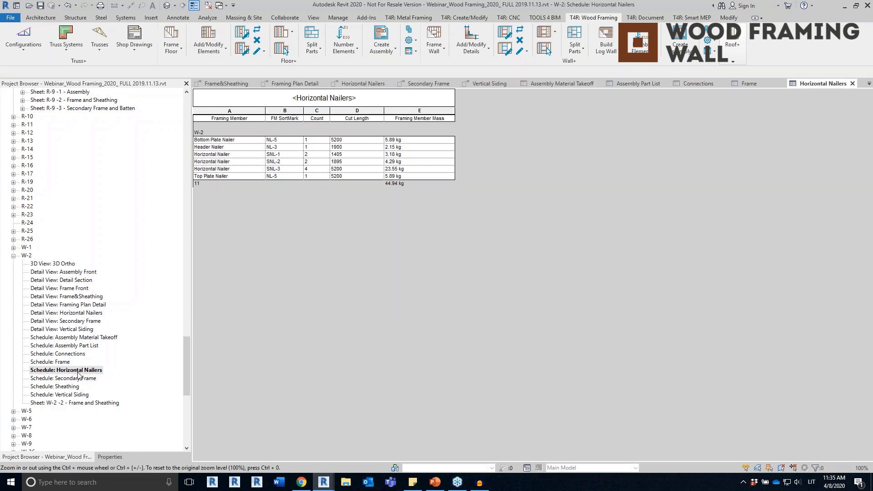
left_click(77, 380)
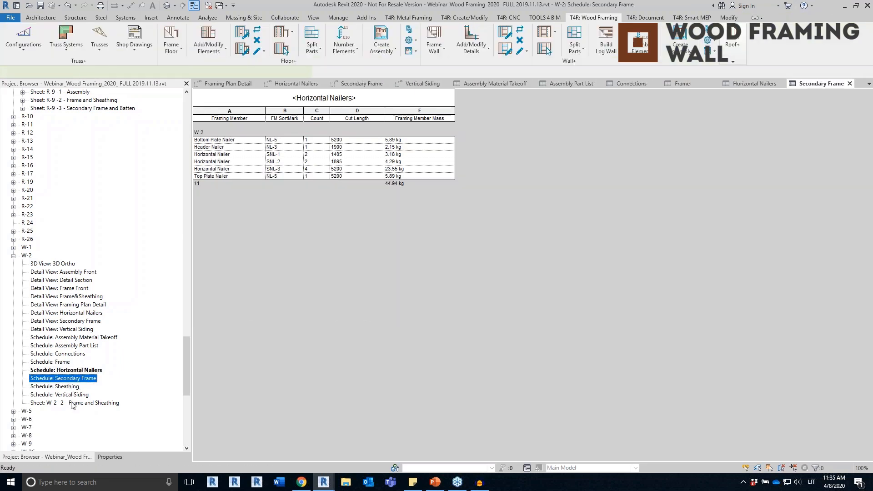
Step: Open the sheet W-2 -2 - Frame and Sheathing and place the Frame Front view in the sheet's upper-left area
double_click(98, 402)
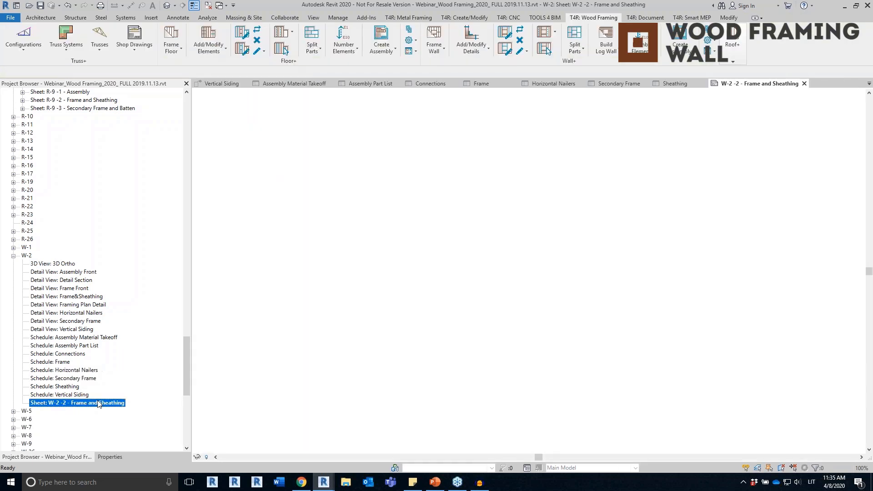
left_click(65, 289)
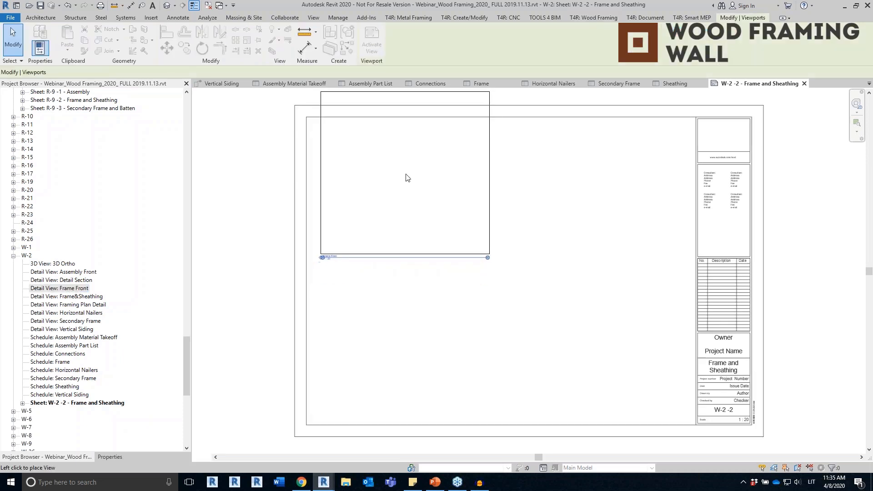
left_click(413, 206)
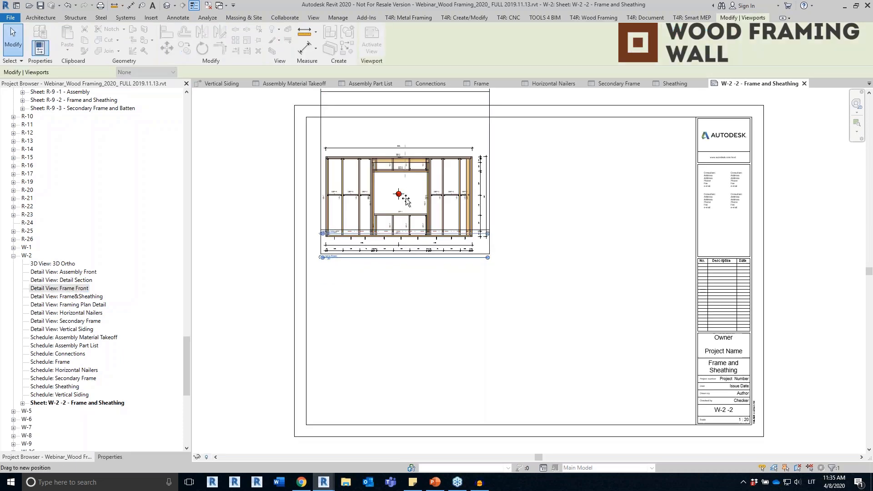
Step: Place the Frame&Sheathing view in the sheet's lower-left area and the Framing Plan Detail between it and the Frame Front view
left_click(88, 298)
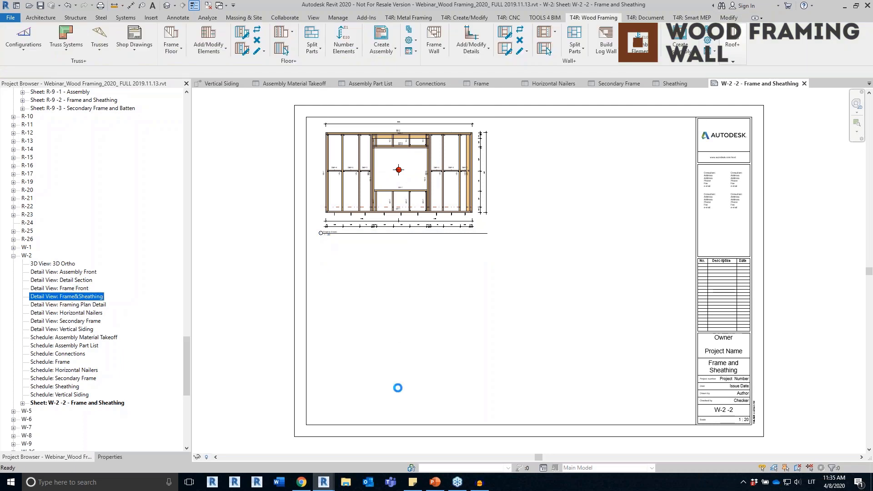
left_click(402, 343)
left_click_drag(79, 308, 306, 304)
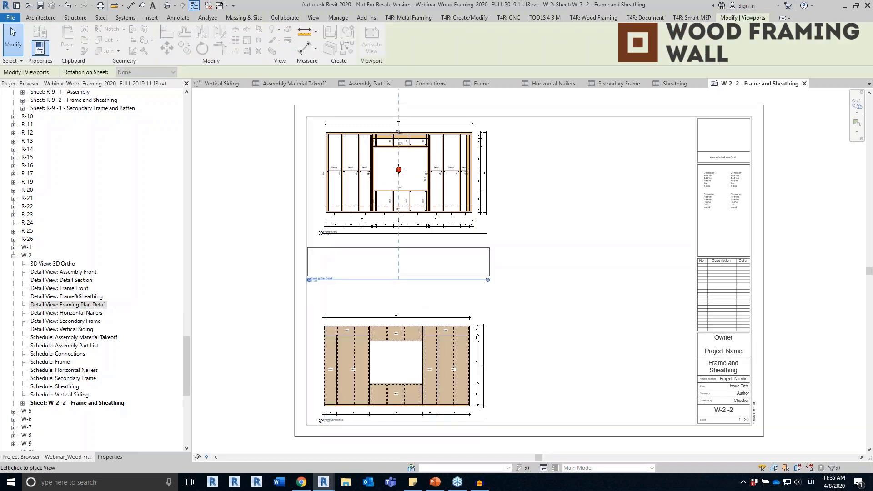
left_click(399, 366)
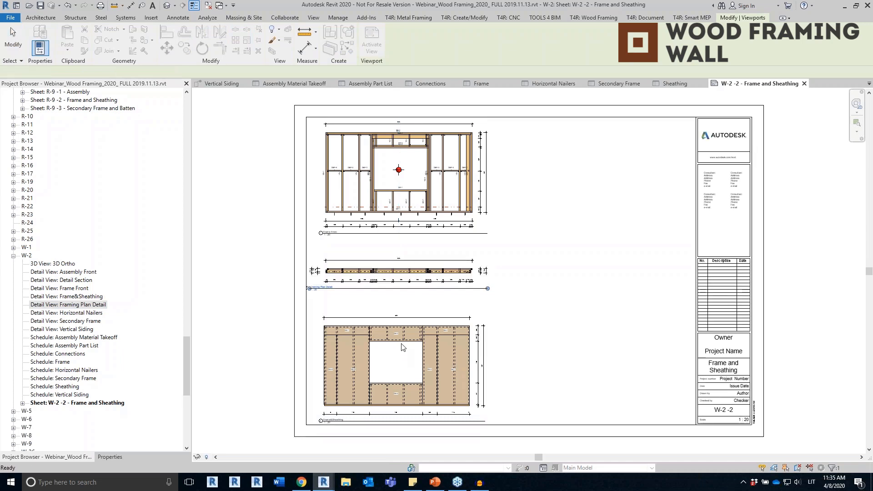
Step: Nudge the Frame&Sheathing viewport up and the Frame Front viewport down to adjust their spacing on the sheet
key("Up")
key("Up")
key("Up")
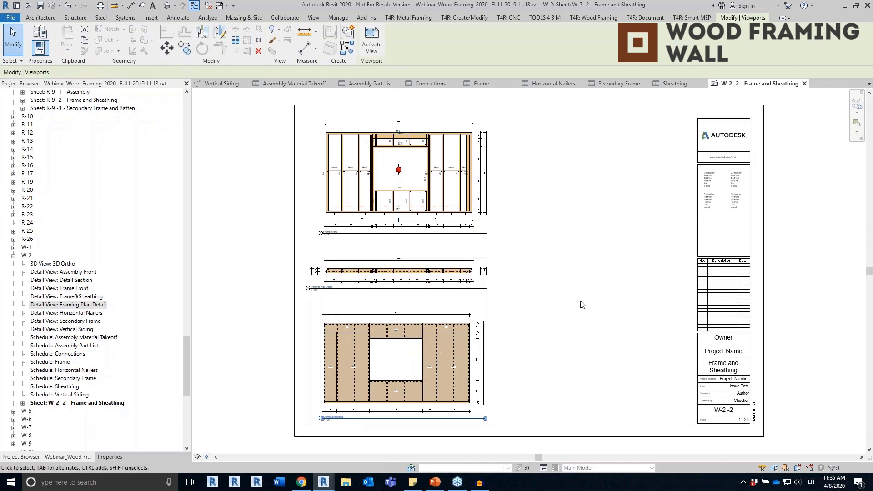
left_click(429, 200)
key("Down")
key("Down")
left_click(518, 254)
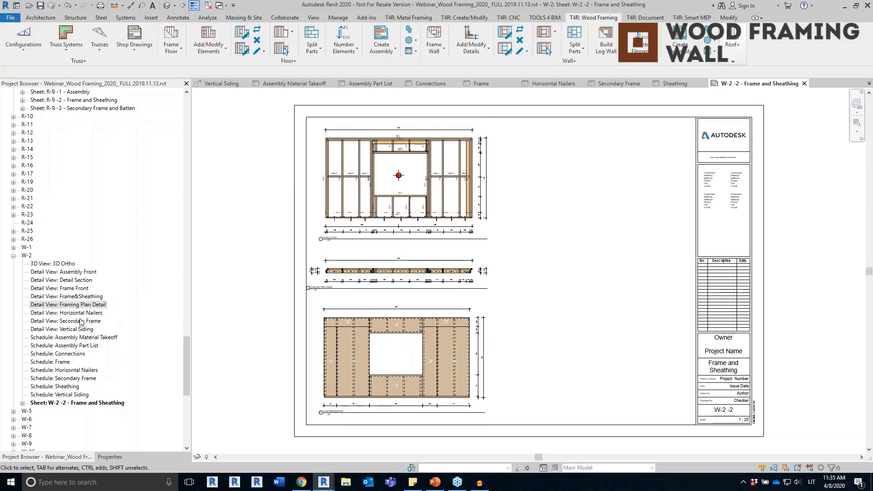
Step: Place the Detail Section view beside the Frame Front view and the Frame schedule between it and the title block
left_click(77, 280)
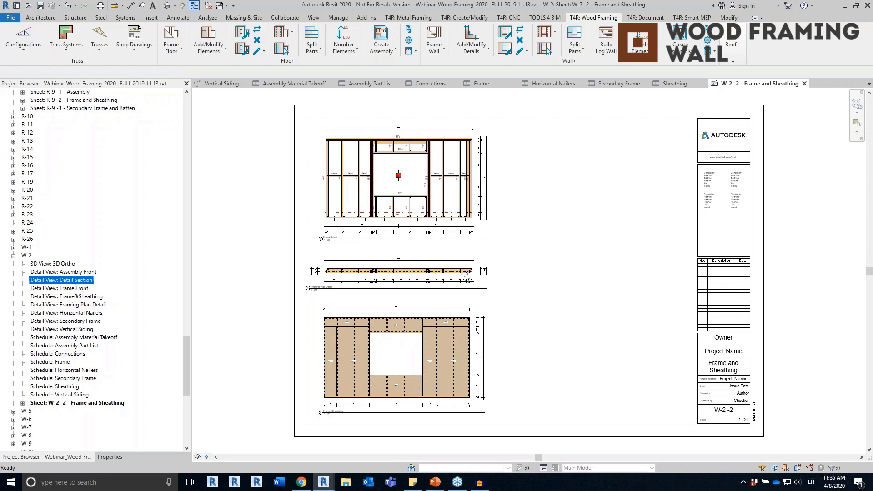
left_click_drag(543, 185, 537, 180)
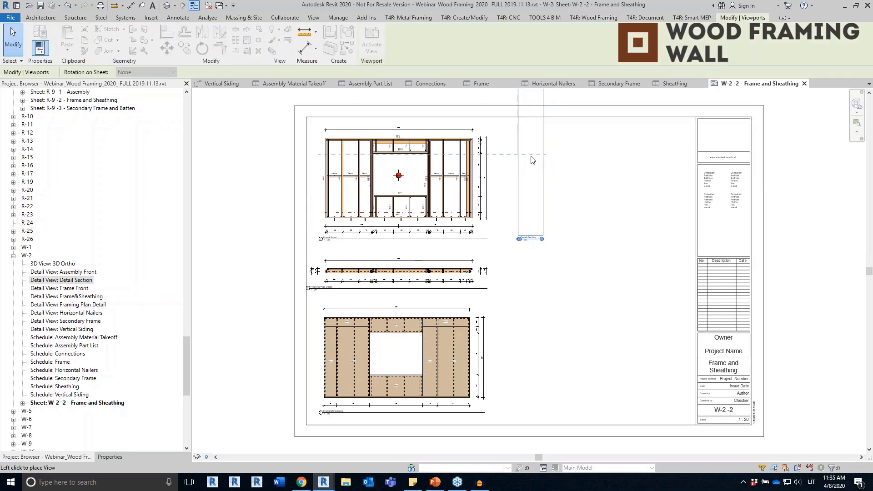
left_click(48, 362)
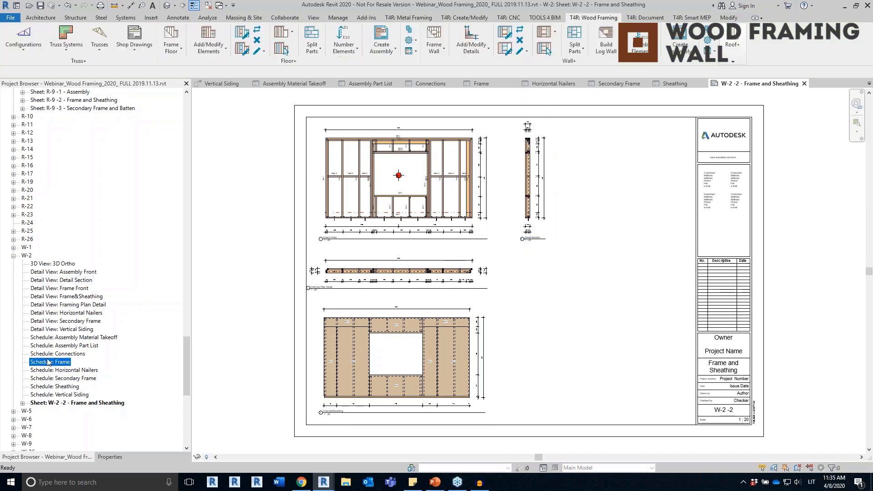
left_click_drag(443, 351, 595, 196)
left_click(625, 192)
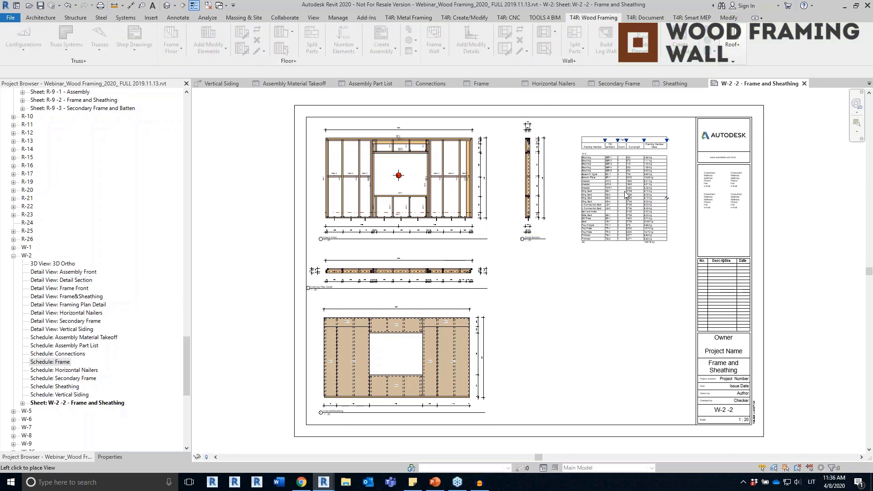
Step: Place the Sheathing schedule below the Frame schedule, aligned with that schedule's edge
left_click_drag(64, 387, 629, 335)
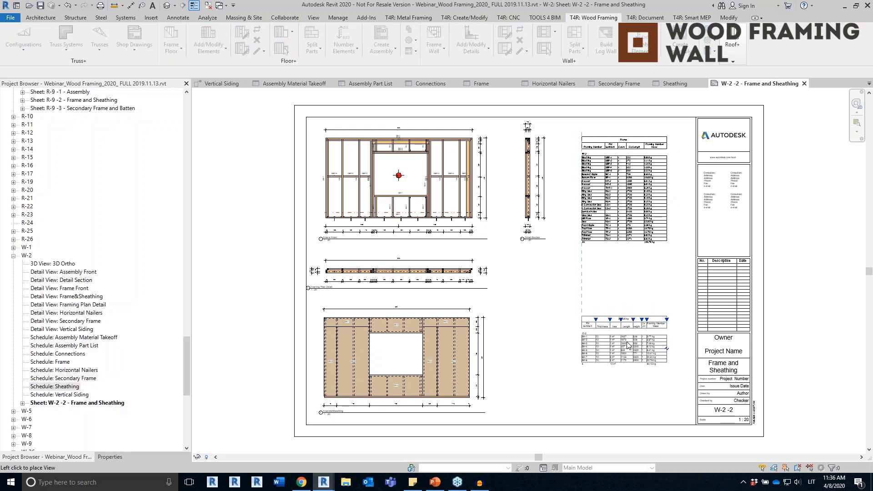
left_click(629, 345)
scroll(523, 374, "down", 2)
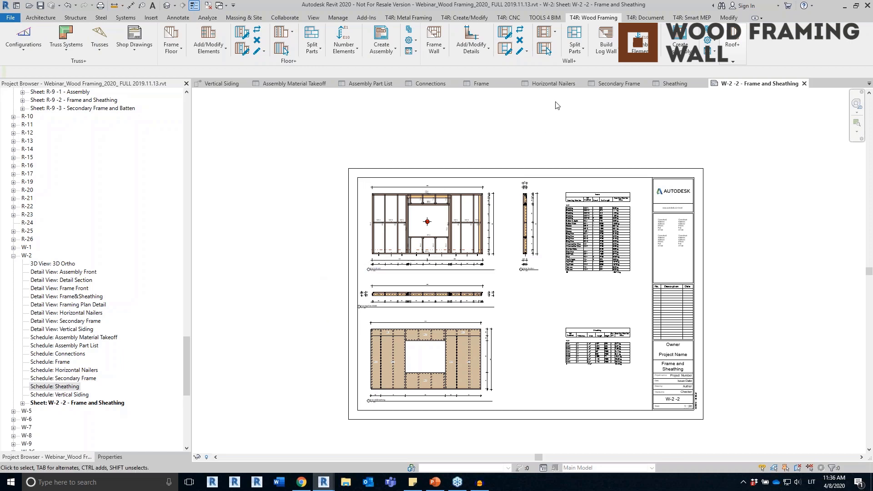
Step: In the Wall+ Vertical Siding drawing configuration, assign W-2 -2 - Frame and Sheathing as the Frame and Sheathing sheet's template and save
left_click_drag(567, 61, 414, 128)
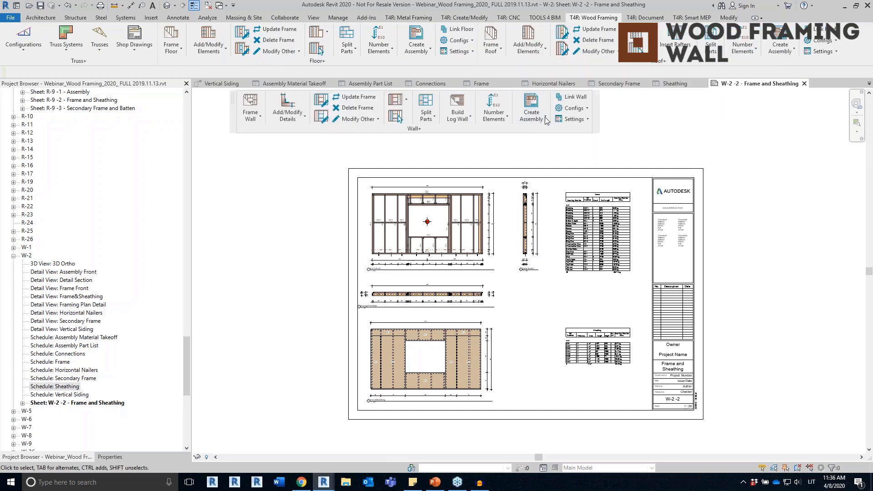
left_click(545, 118)
left_click(554, 151)
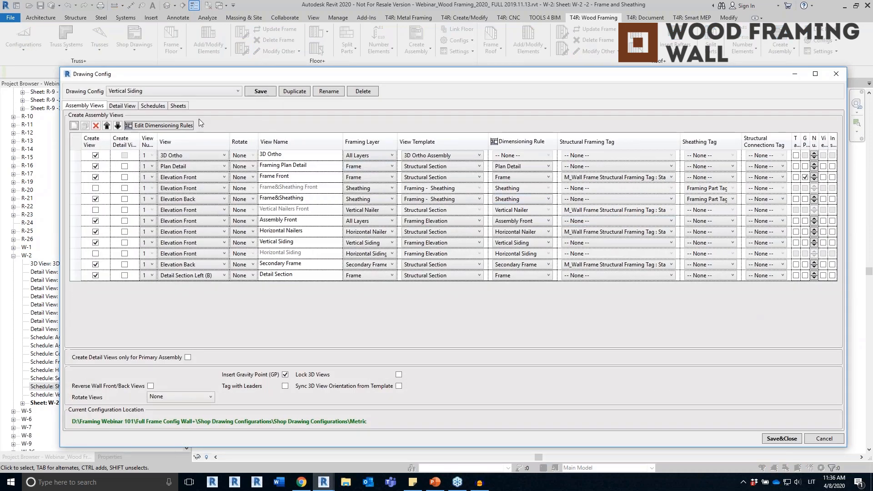
left_click(178, 106)
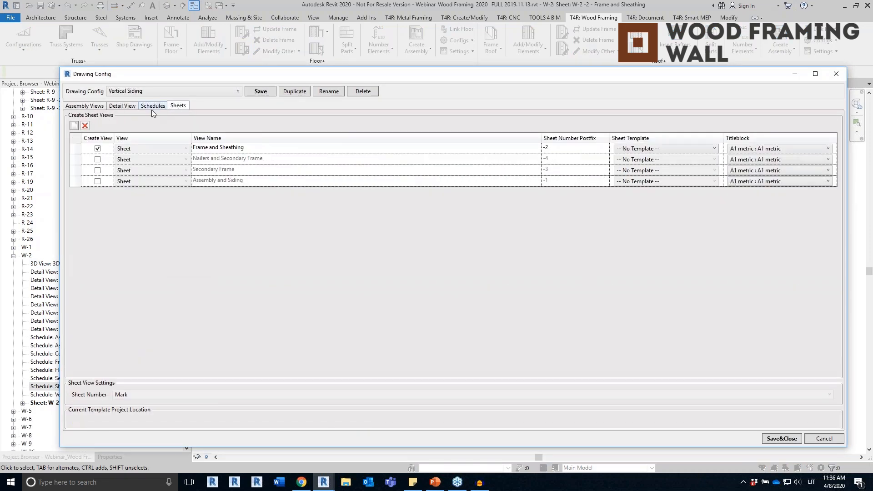
left_click(644, 150)
scroll(641, 227, "down", 20)
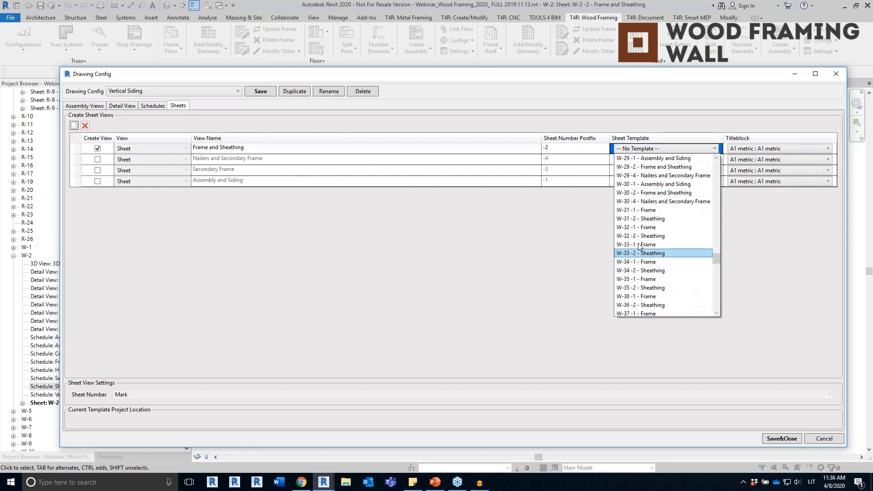
scroll(645, 255, "up", 3)
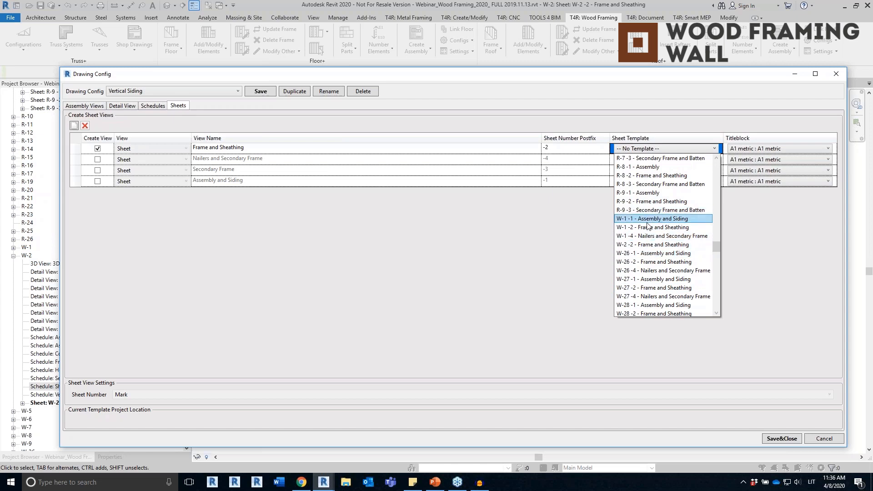
left_click(641, 245)
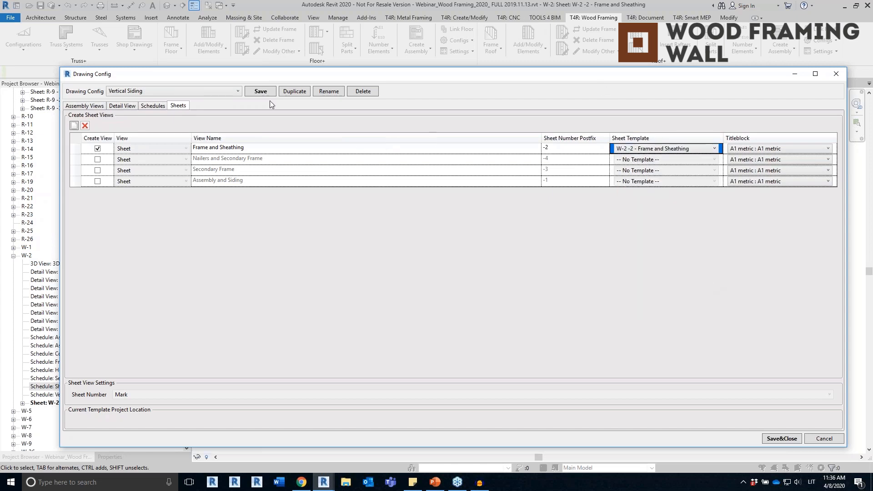
left_click(781, 439)
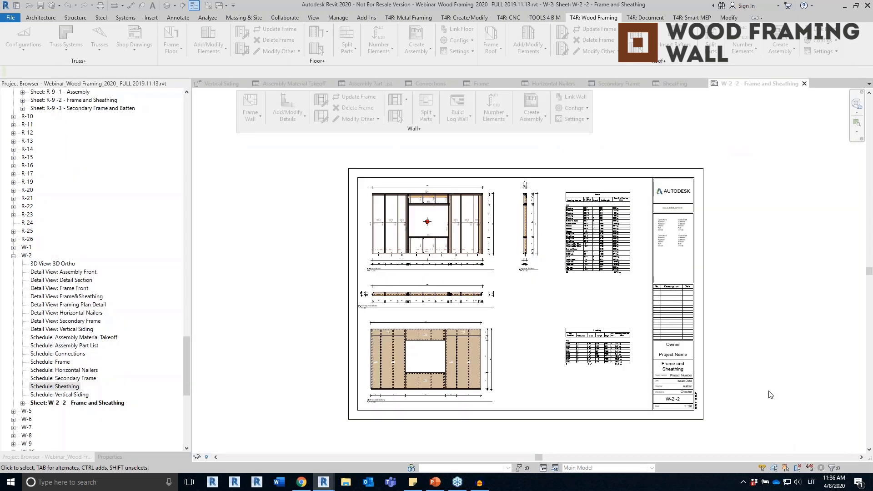
Step: Return to the main 3D view without saving the project and create wall W-3's assembly with the Vertical Siding shop drawing configuration
left_click(172, 8)
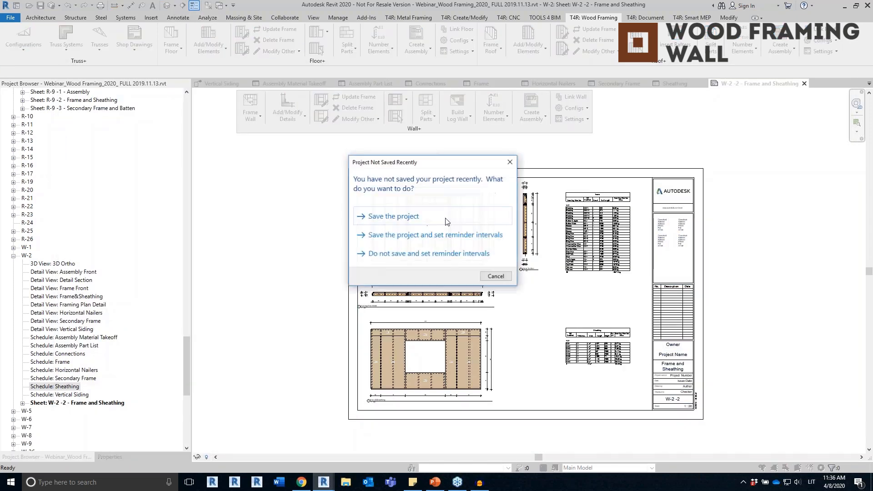
left_click(495, 277)
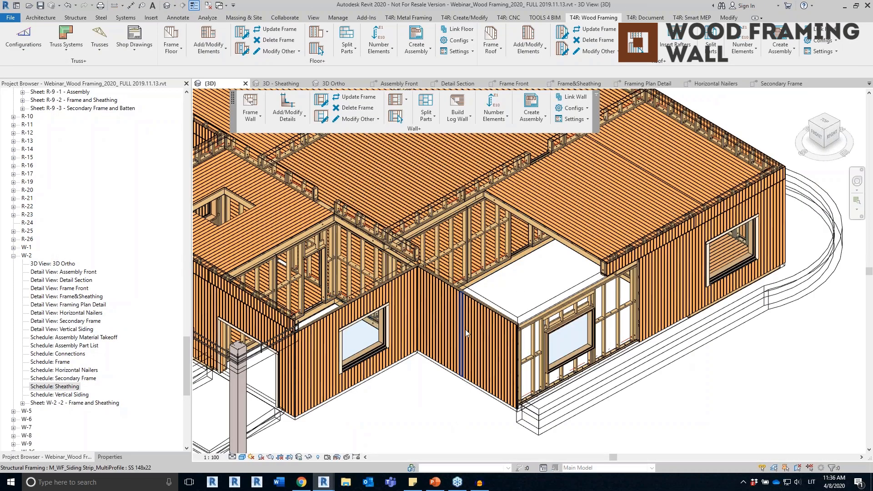
left_click(529, 103)
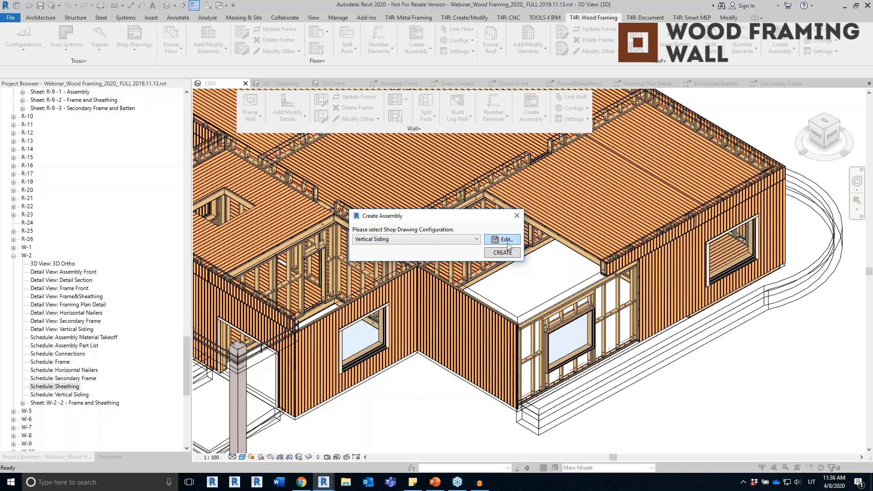
left_click(502, 253)
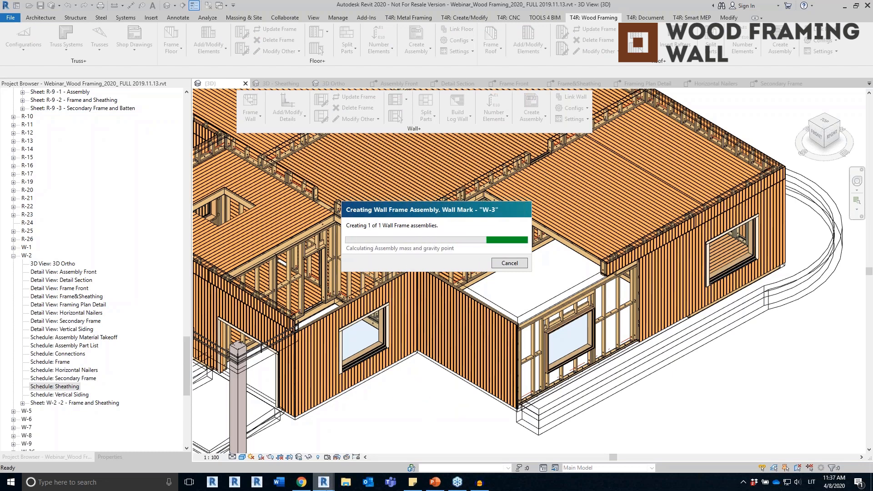
Step: Switch to the Metric Floor Truss M 2020 Demo project and open assembly W-01's 3D Ortho view
mouse_move(327, 480)
left_click(322, 443)
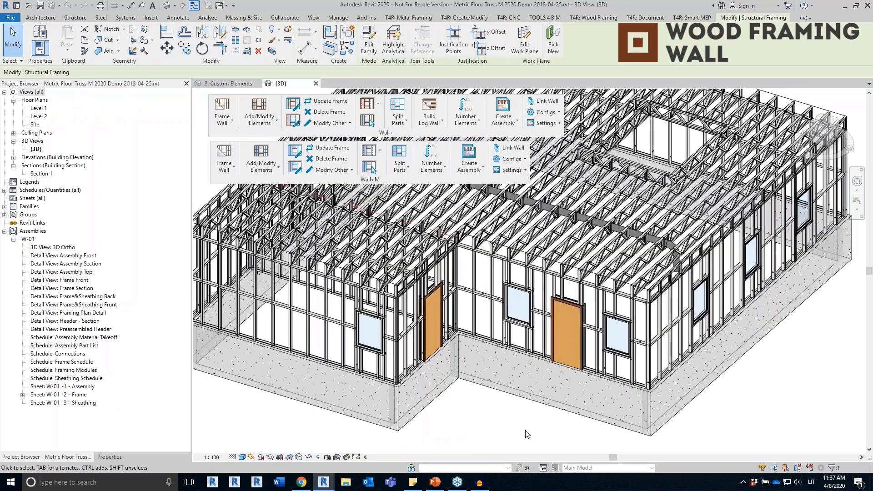
left_click(482, 422)
scroll(482, 422, "down", 3)
middle_click_drag(482, 422, 436, 419, "shift")
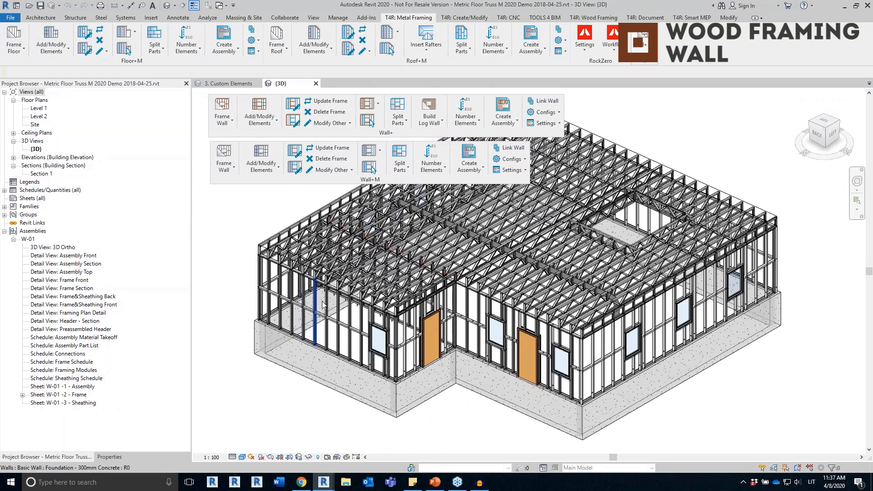
double_click(64, 247)
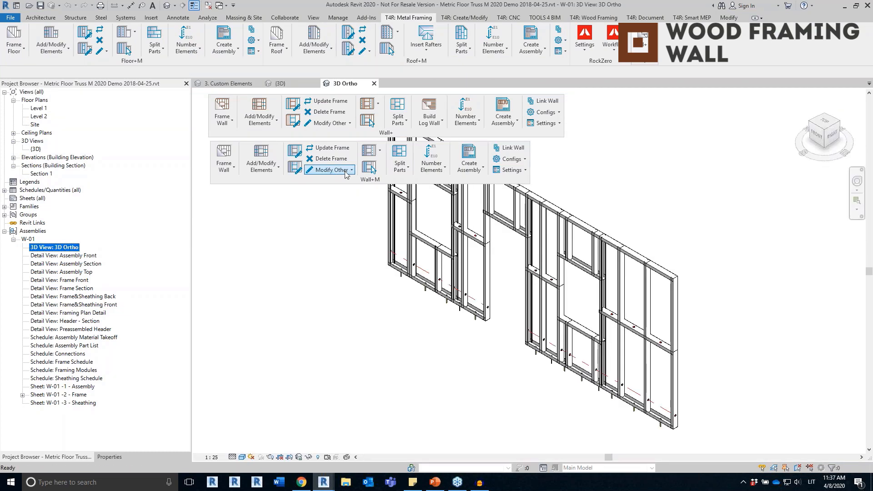
Step: Dock the floating Wall+ tools back in the ribbon and move the floating Wall+M tools up above the model
left_click_drag(381, 133, 542, 53)
left_click_drag(372, 177, 367, 127)
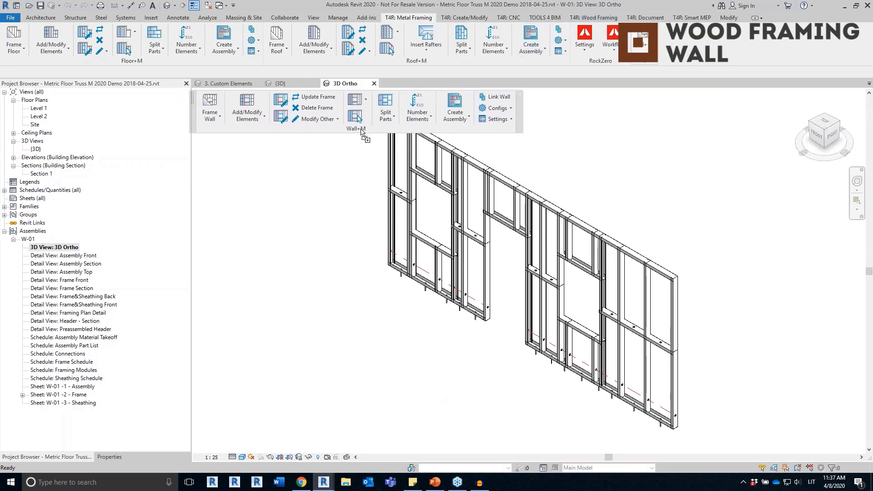
middle_click_drag(337, 326, 297, 348)
Step: Review metal assembly W-01's Assembly Front, Assembly Section, Frame Front and Frame Section detail views
double_click(73, 255)
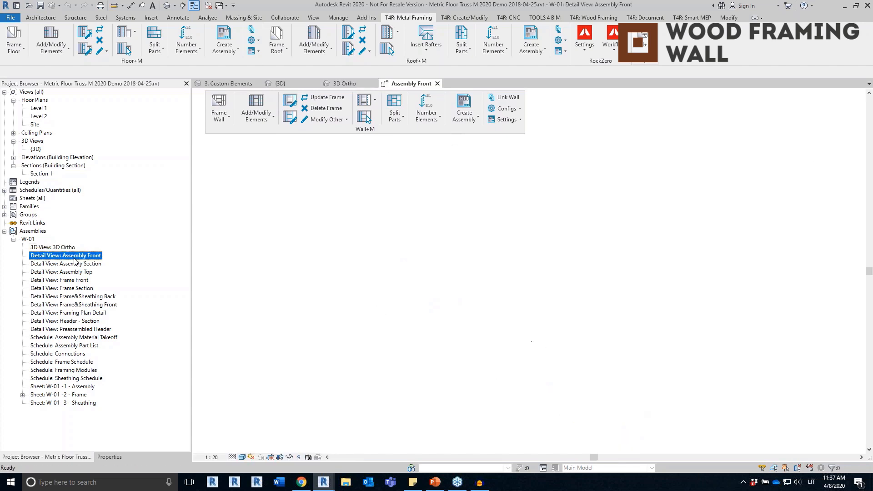
scroll(427, 299, "down", 2)
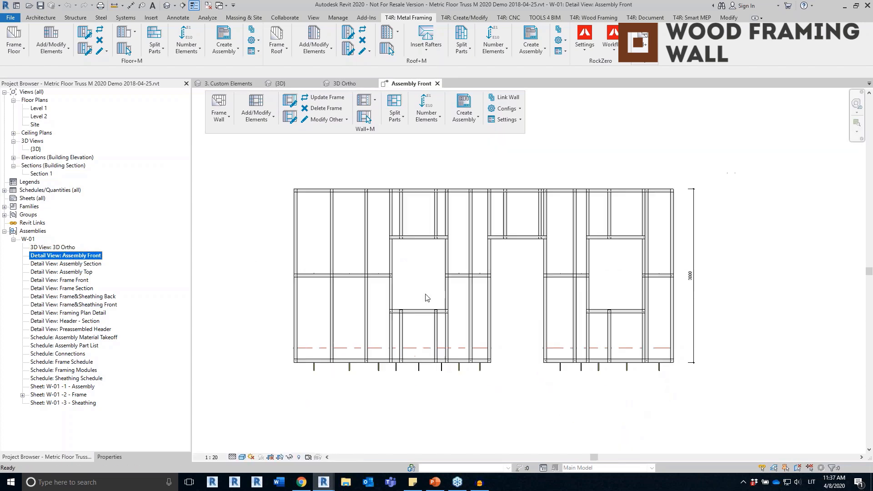
double_click(85, 263)
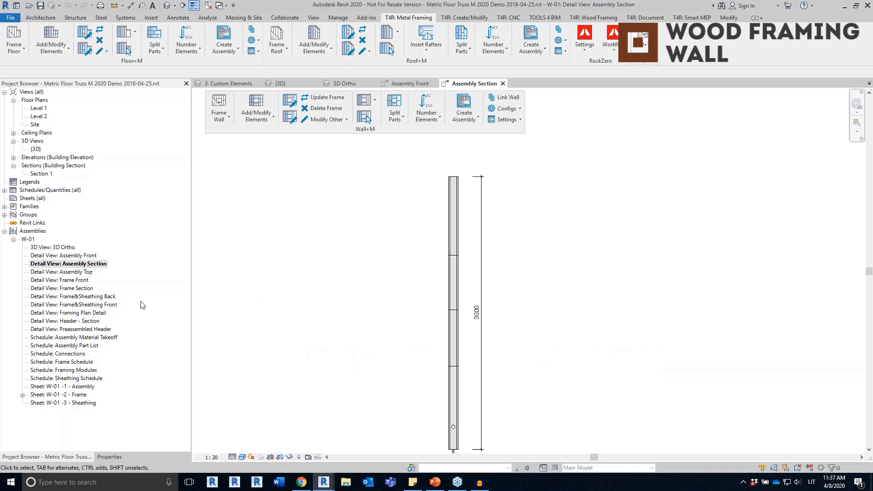
double_click(73, 280)
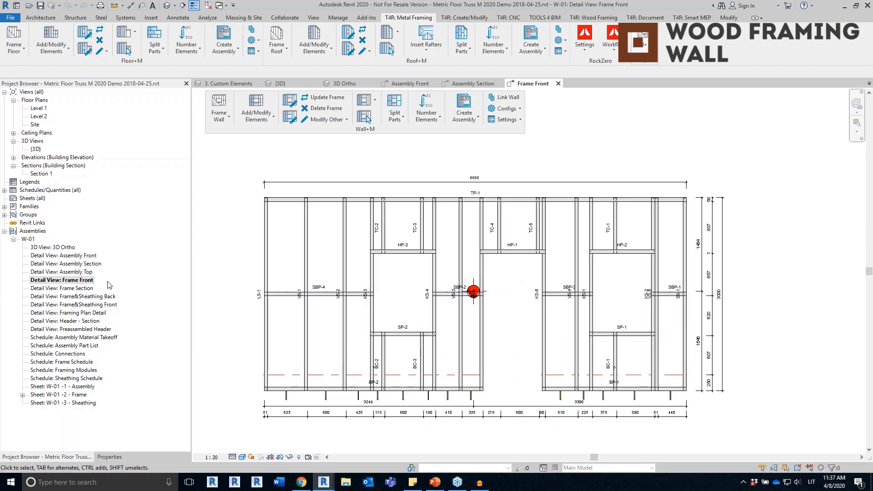
double_click(74, 289)
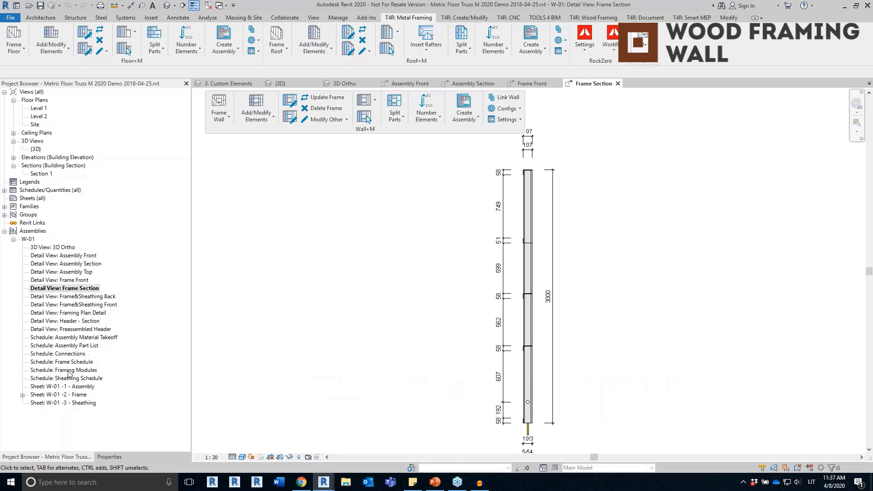
Step: Review assembly W-01's Connections, Assembly Part List and Frame Schedule, docking the floating Wall+M tools so they do not cover the tables
double_click(65, 354)
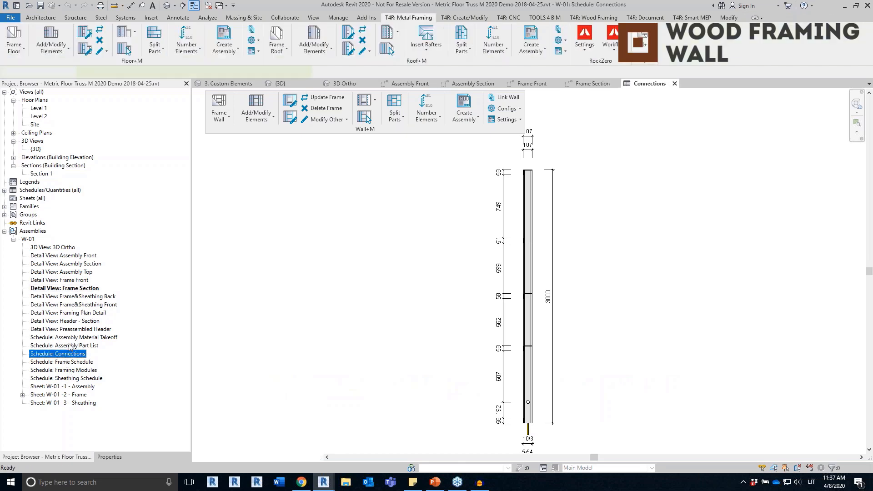
double_click(71, 346)
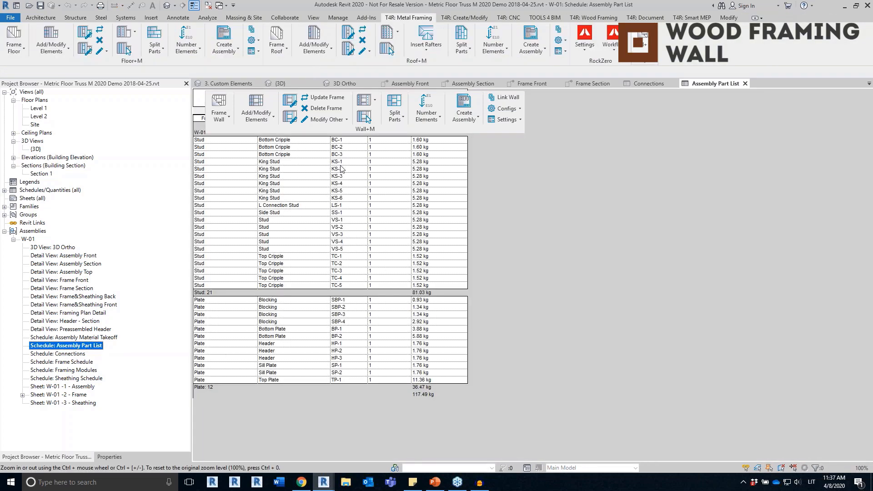
left_click_drag(361, 133, 543, 56)
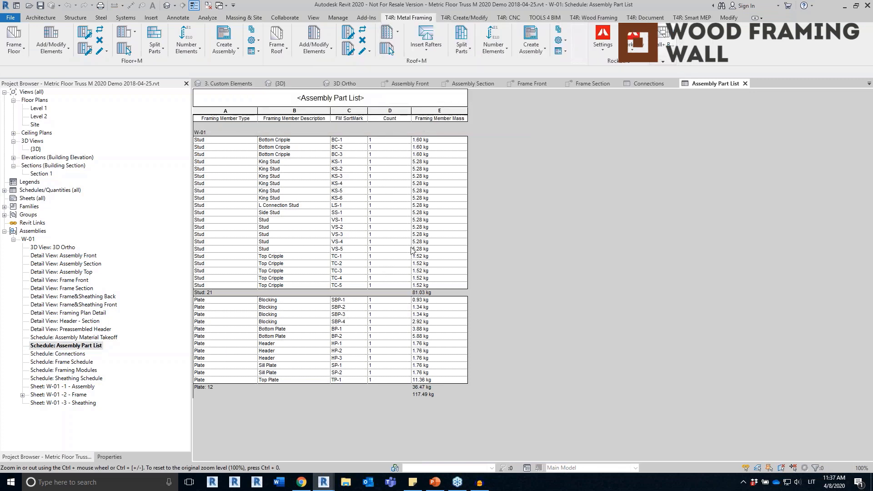
double_click(65, 361)
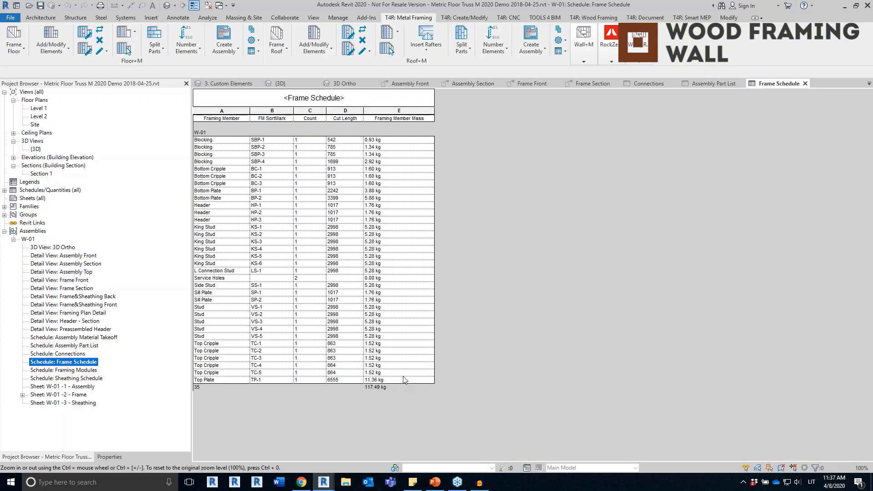
Step: Open the sheet W-01 -2 - Frame and close the inactive views
double_click(57, 394)
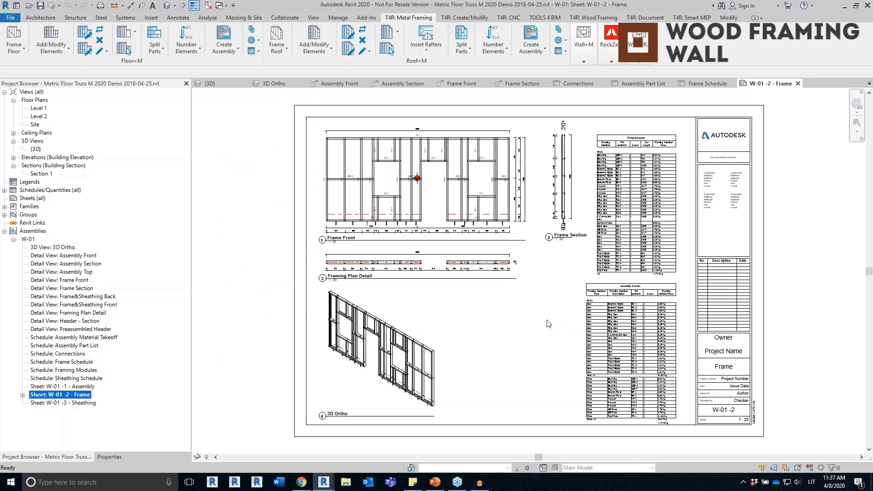
left_click(209, 6)
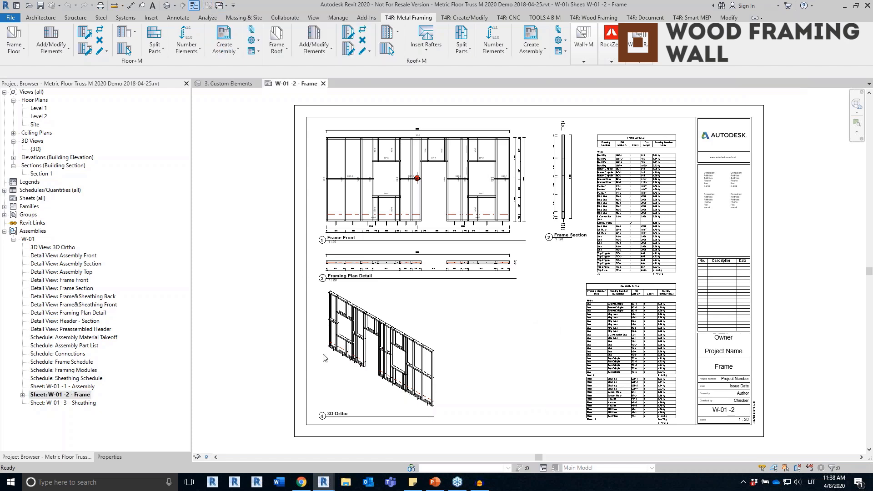
mouse_move(323, 482)
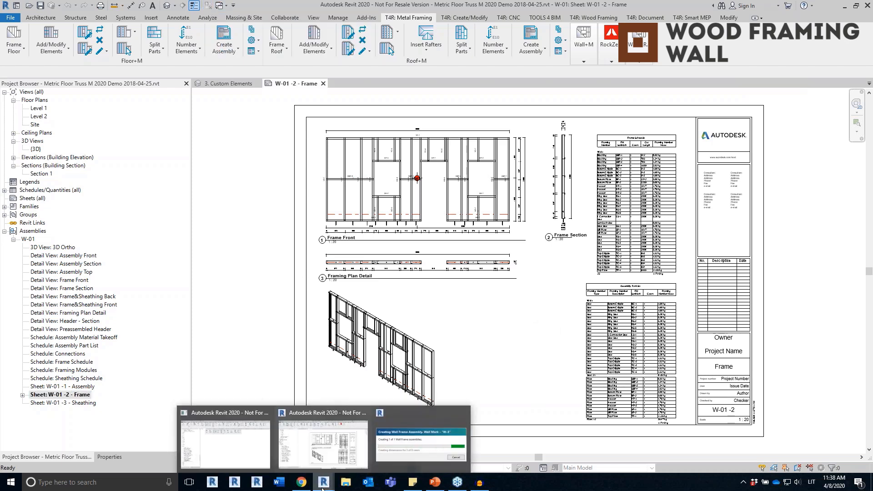
Step: Switch to the wood framing project window and check the properties of the vertical-siding wall assembly beside the white floor area
left_click(421, 443)
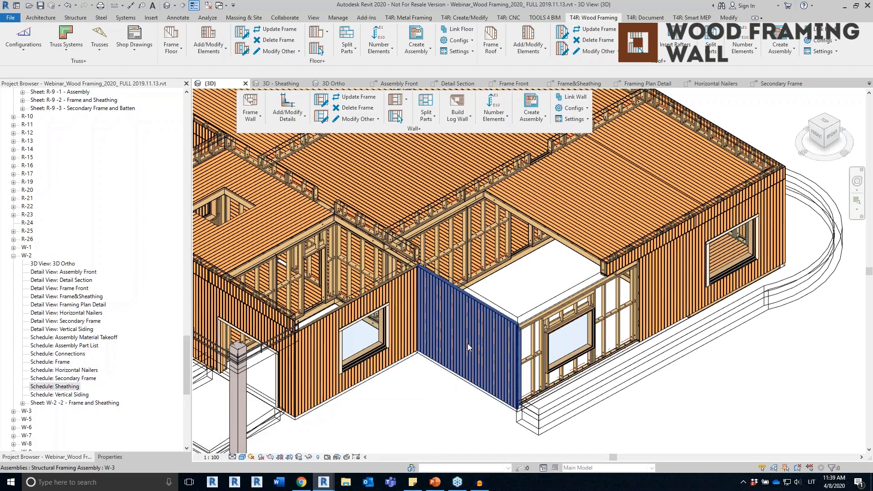
left_click(468, 343)
left_click(109, 457)
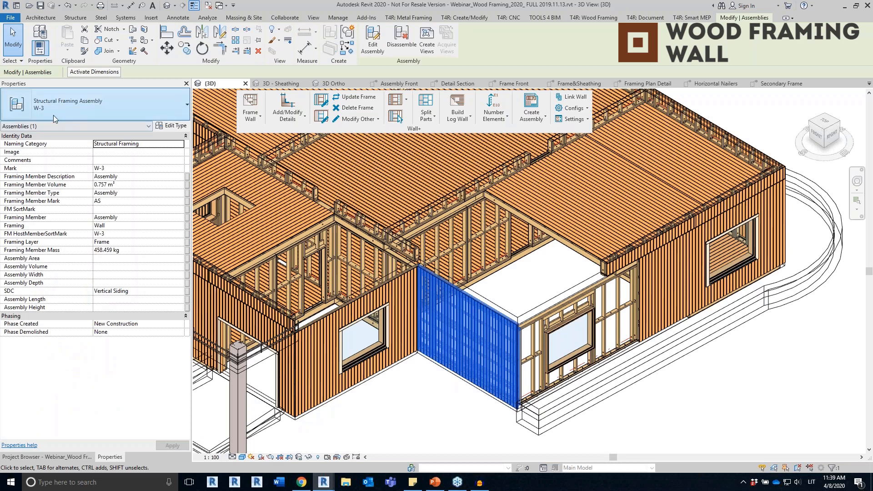
key("Escape")
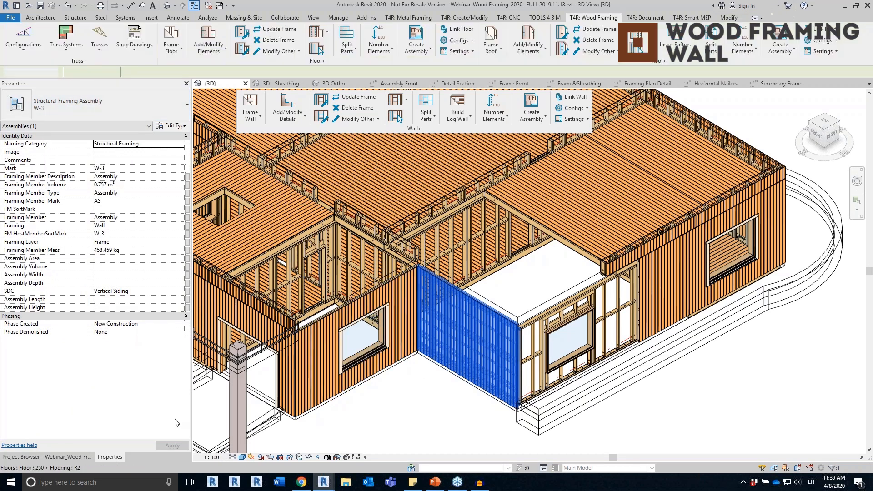
left_click(67, 456)
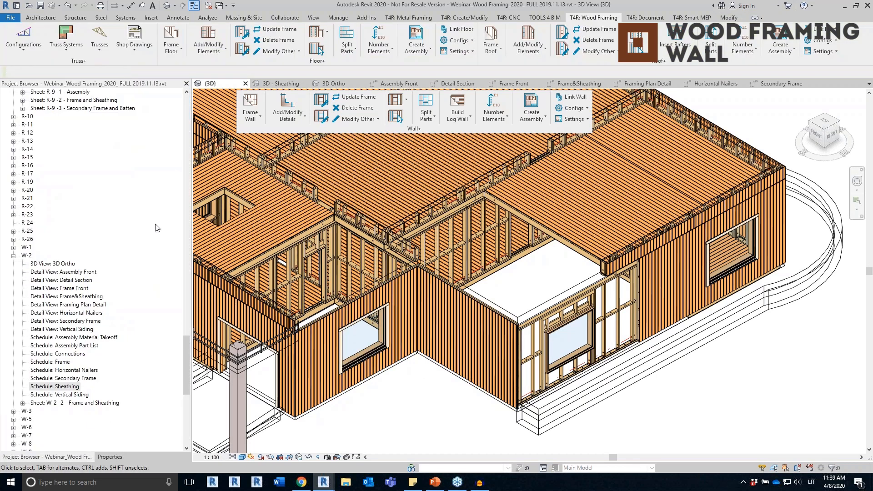
Step: Expand assembly W-3 and review its 3D Ortho, Detail Section, Frame Front and Frame&Sheathing views
left_click(13, 411)
scroll(87, 240, "down", 2)
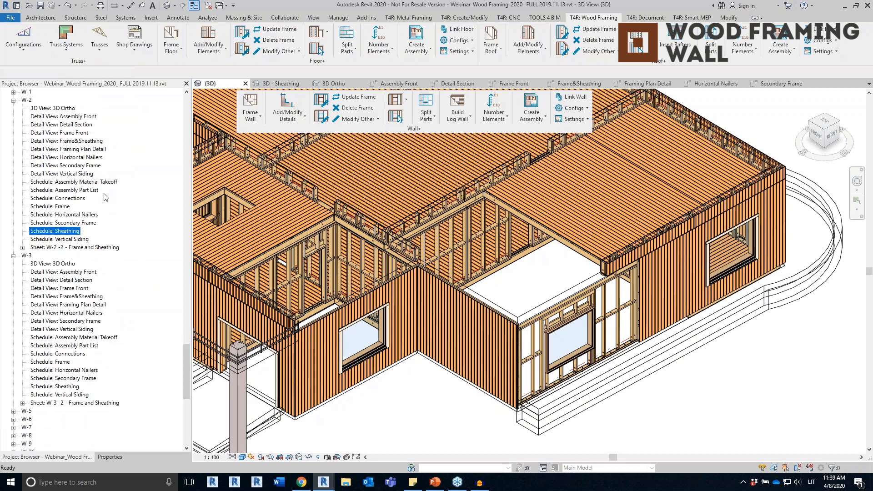
double_click(63, 264)
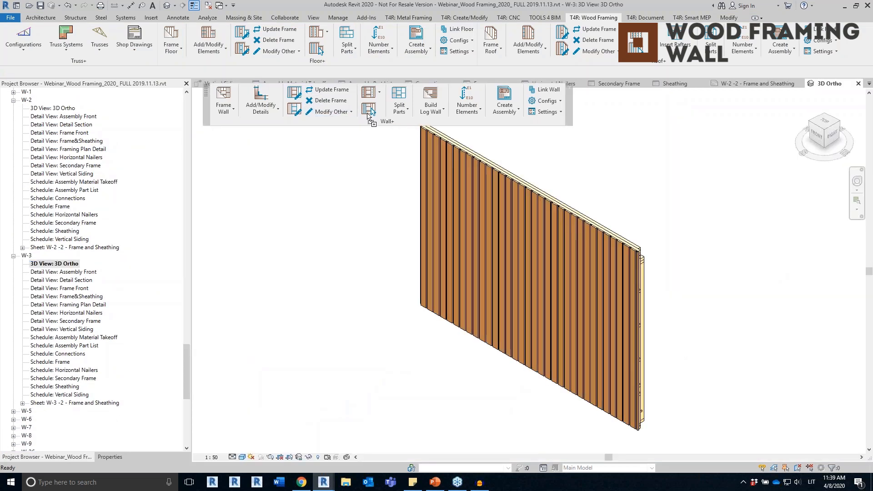
double_click(77, 280)
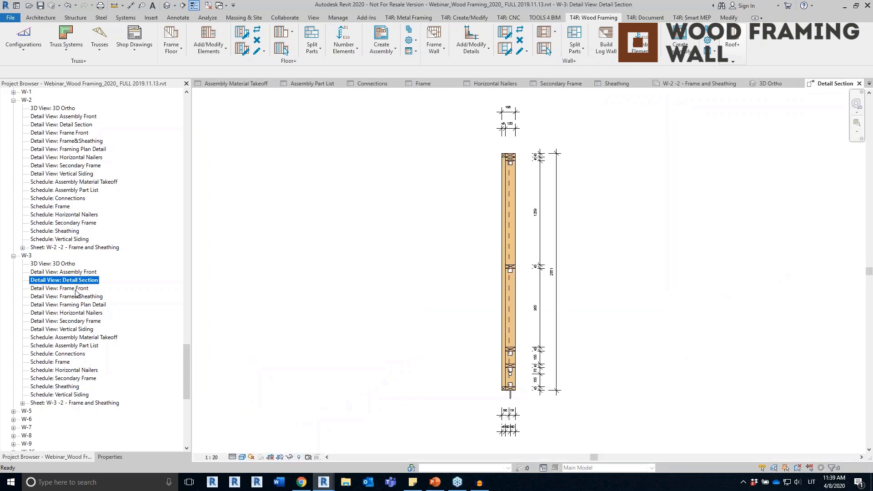
left_click(76, 290)
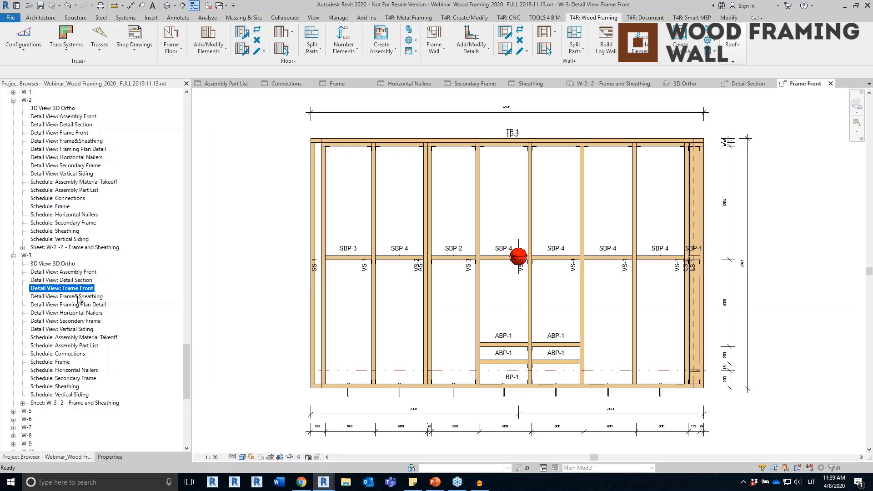
double_click(78, 297)
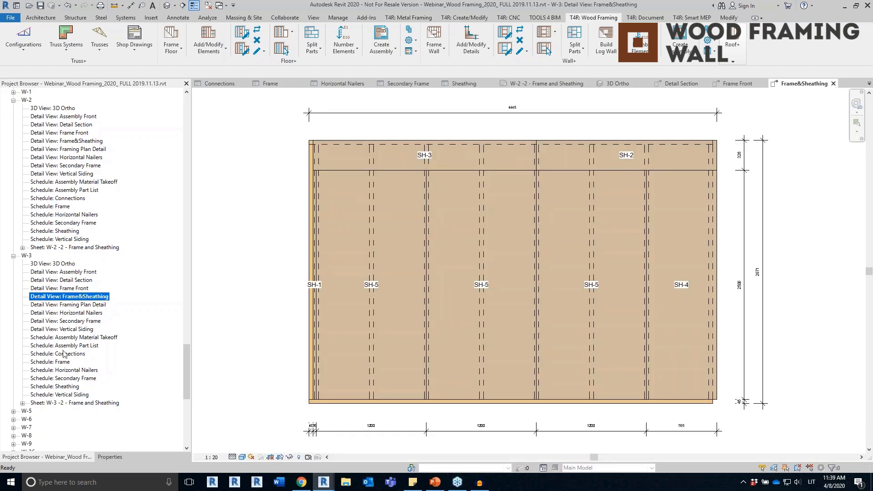
Step: Review assembly W-3's Frame schedule and the Frame and Sheathing sheets W-2 -2 and W-3 -2
left_click(61, 363)
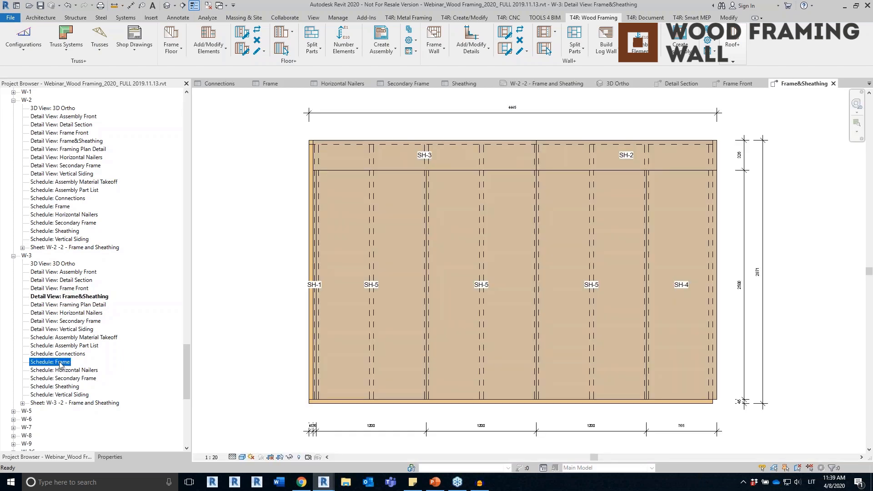
double_click(62, 363)
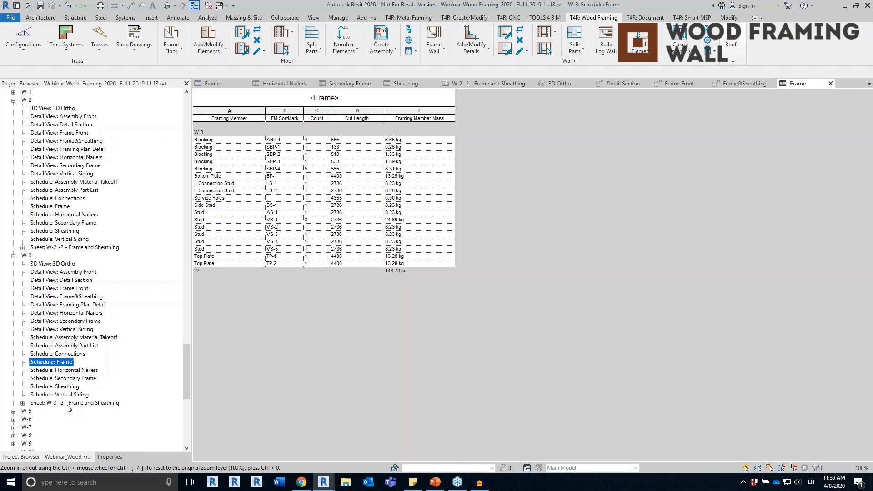
double_click(93, 247)
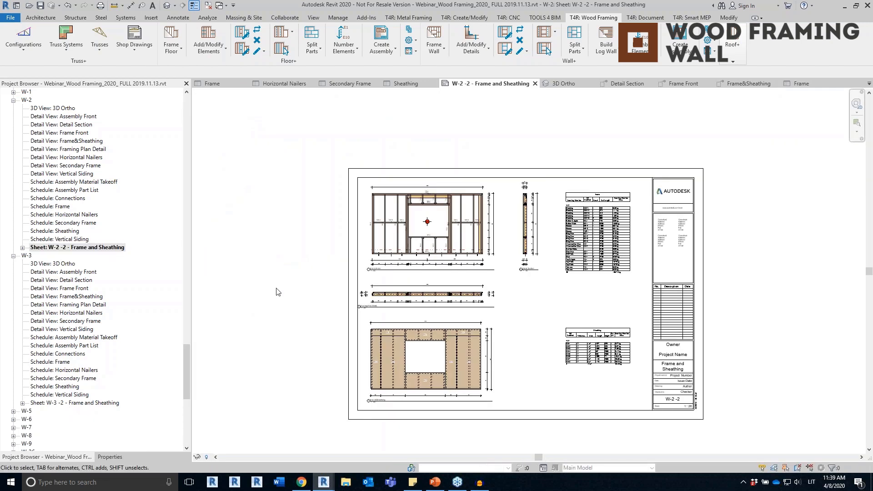
middle_click_drag(292, 306, 220, 272)
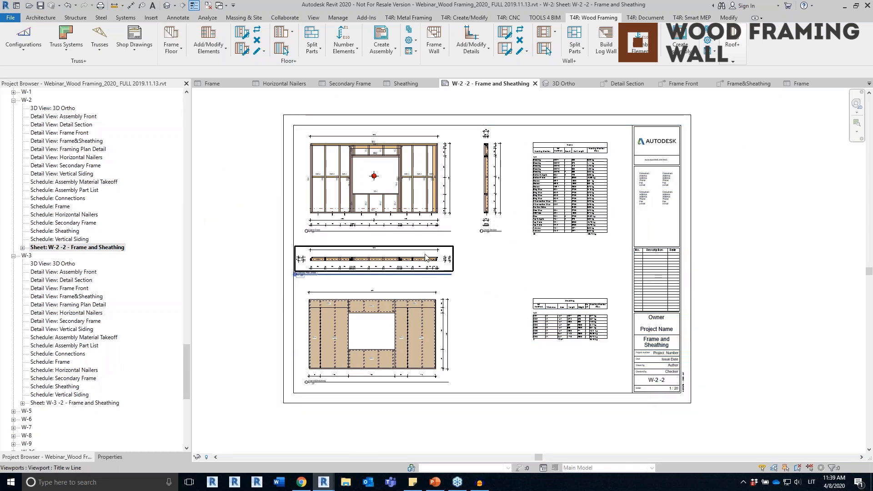
double_click(72, 403)
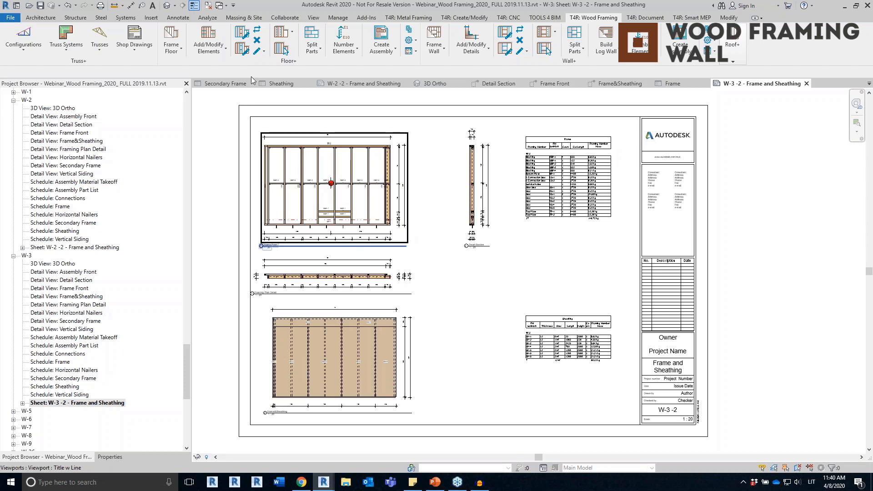
Step: Close the inactive views, open the default {3D} view of the whole building and return to the start of the project's view list
left_click(207, 5)
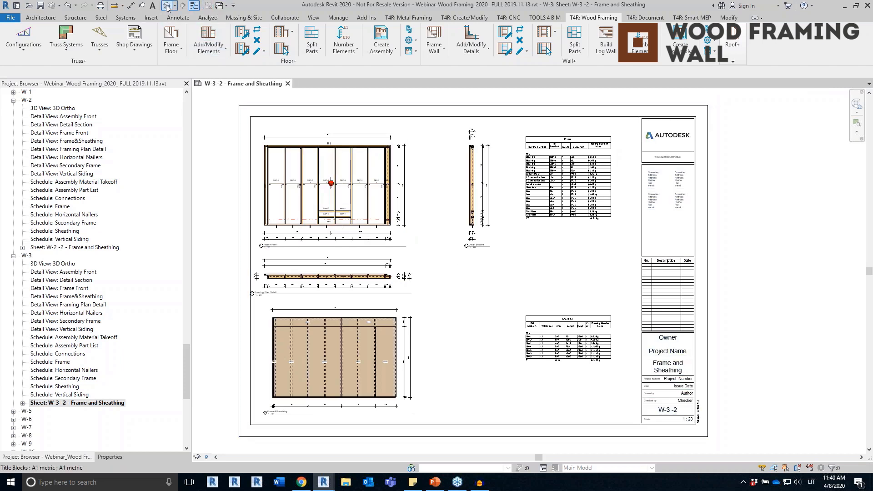
left_click(167, 5)
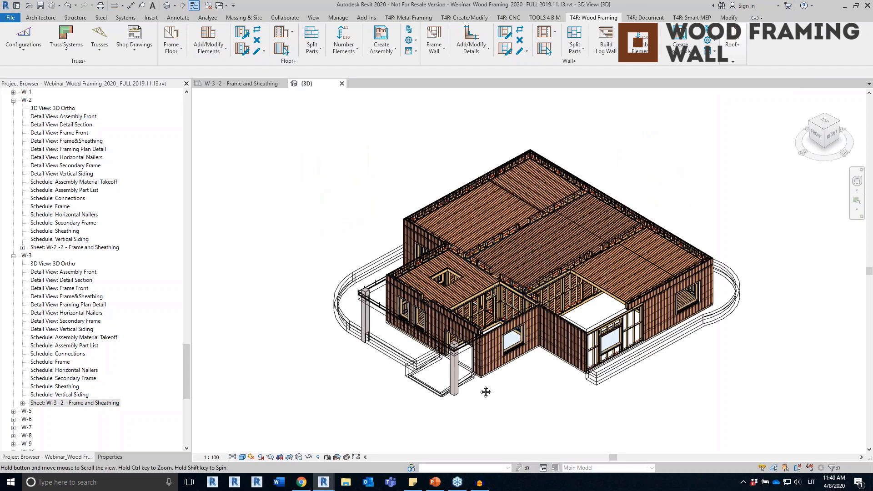
scroll(704, 336, "up", 3)
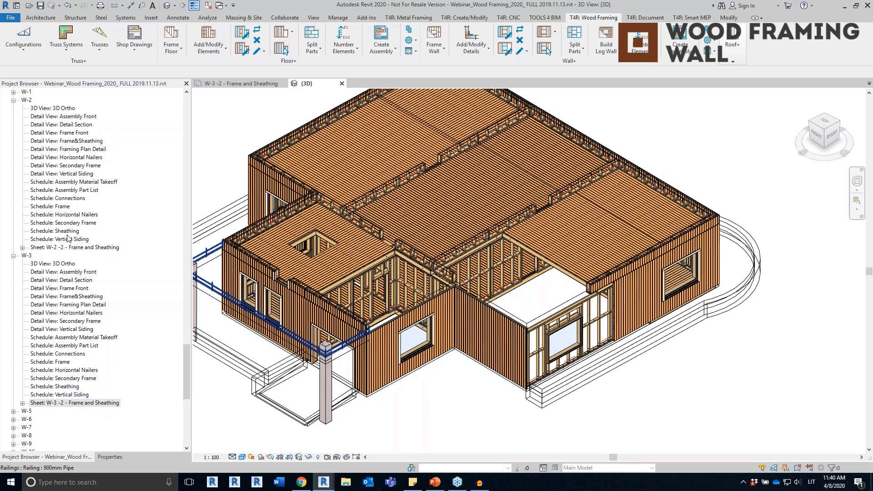
left_click_drag(186, 371, 186, 123)
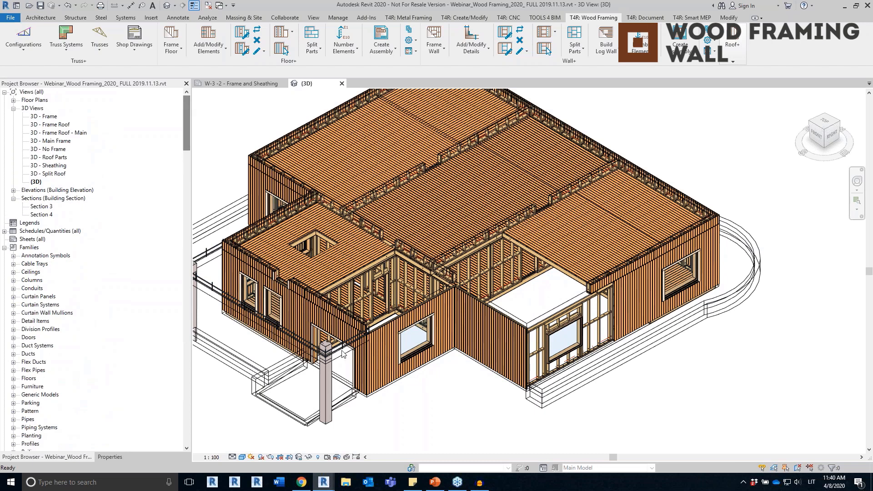
Step: Switch to the webinar presentation in PowerPoint and show the Free trial slide
left_click(438, 483)
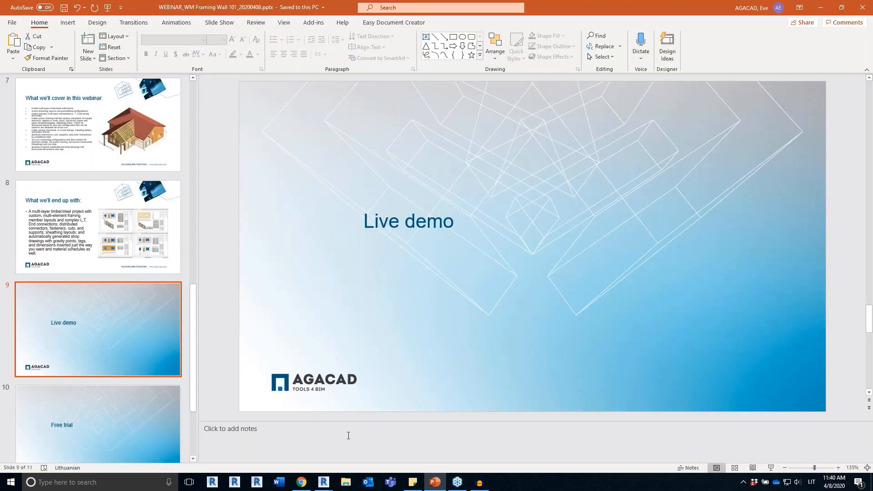
left_click(104, 423)
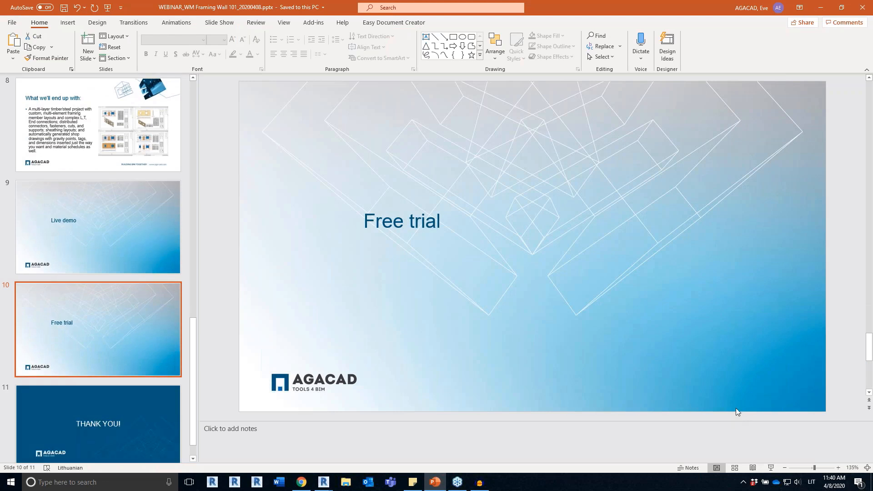
Step: Switch to Chrome and open the TOOLS4BIM Dock page from the Free Trials section of the AGACAD home page
left_click(302, 482)
left_click(57, 7)
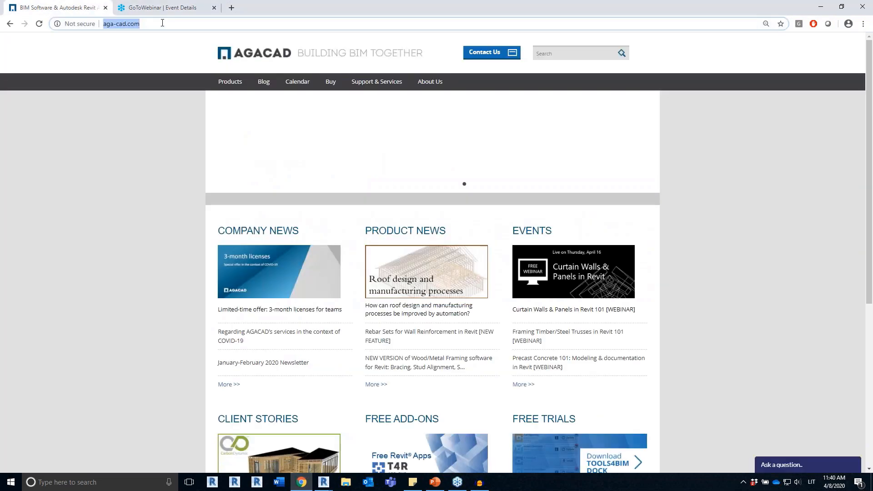
scroll(742, 208, "down", 5)
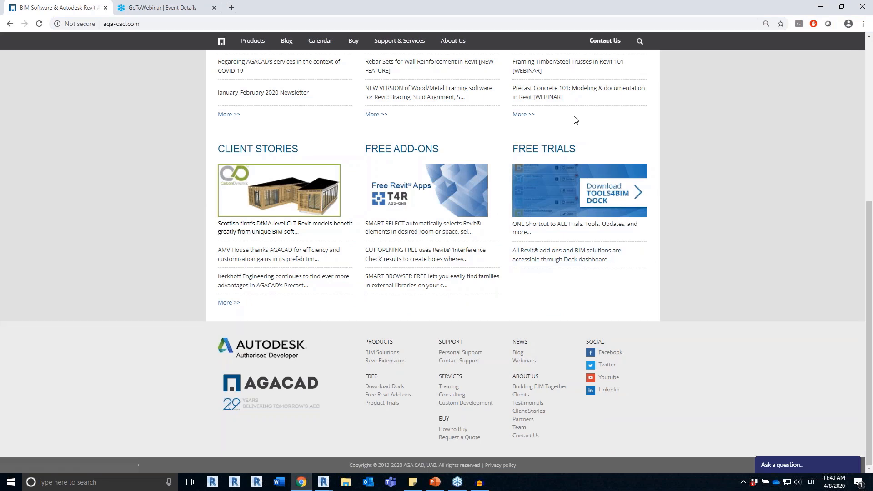
left_click(609, 188)
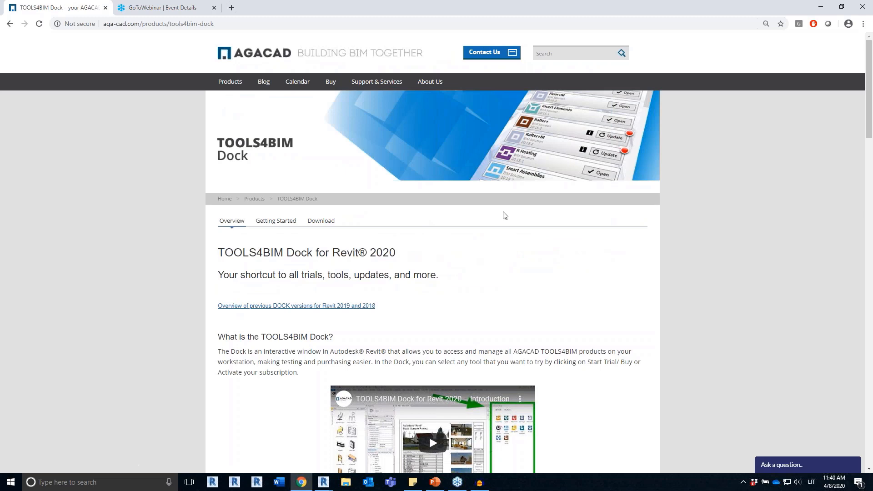
Step: Review the TOOLS4BIM Dock overview page, highlighting the product name in the "What is the TOOLS4BIM Dock?" heading
scroll(503, 212, "down", 6)
scroll(503, 210, "up", 3)
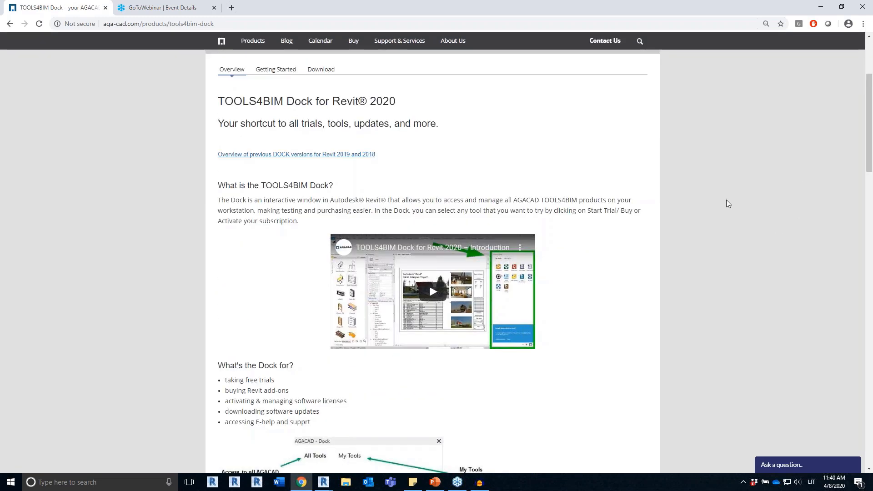
left_click_drag(261, 185, 334, 185)
scroll(615, 225, "down", 6)
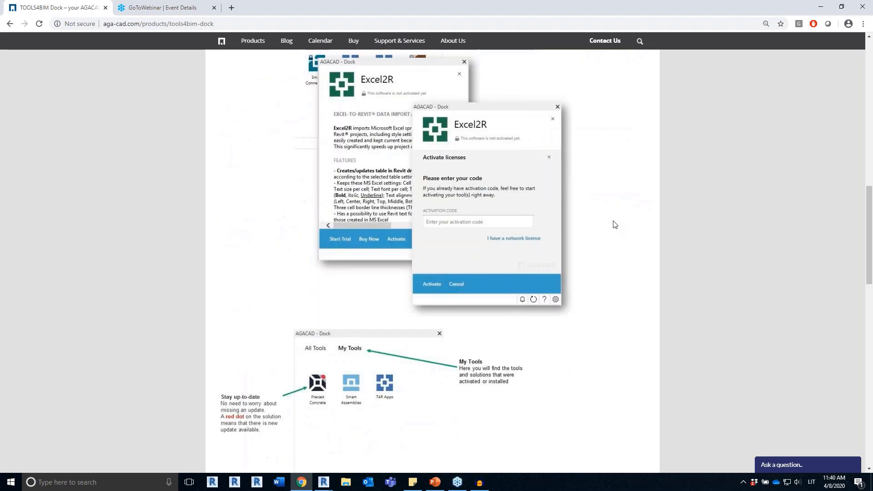
scroll(614, 225, "up", 9)
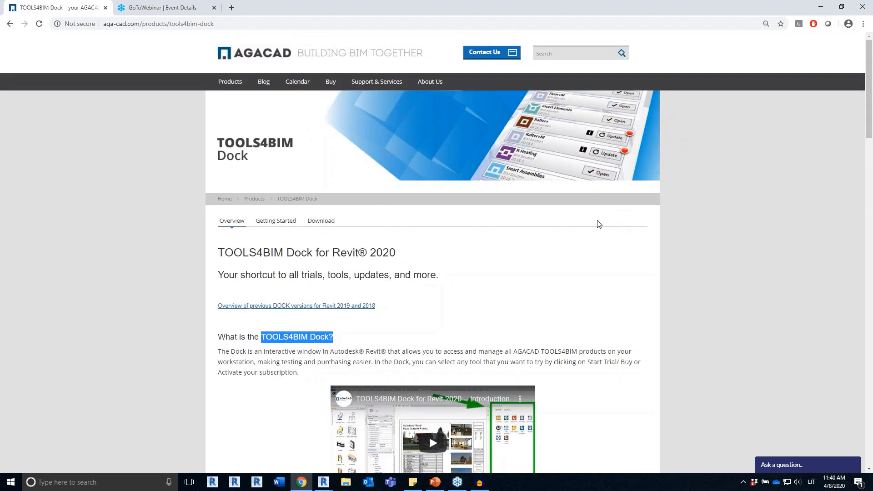
Step: Review the Dock's Getting Started installation guides and video tutorials, and open its Download page
left_click(279, 222)
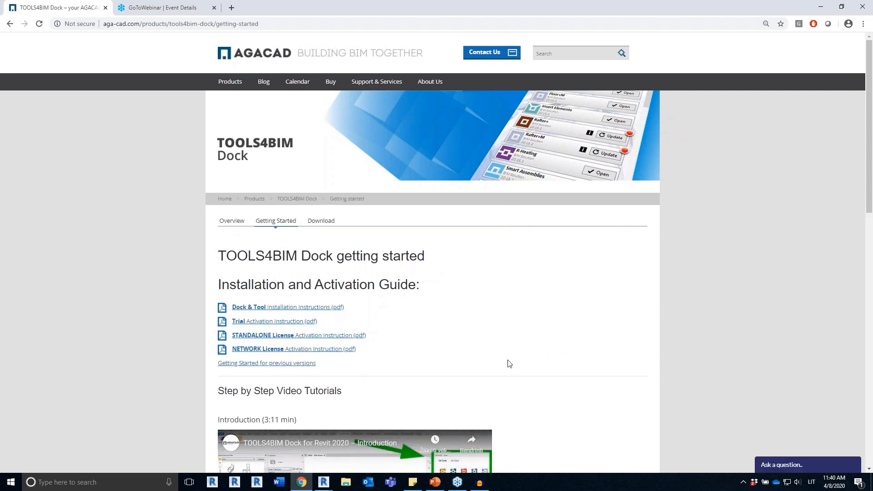
scroll(596, 321, "down", 1)
scroll(596, 320, "down", 6)
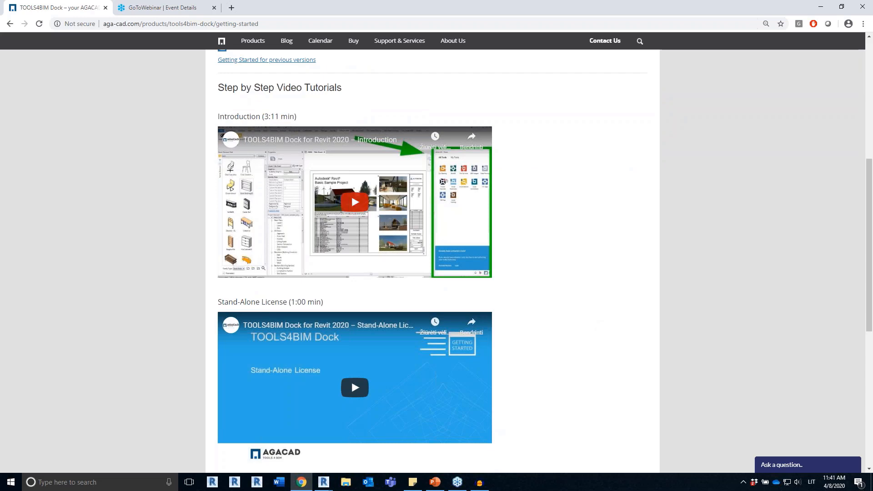
scroll(591, 298, "down", 3)
scroll(591, 298, "down", 2)
scroll(589, 296, "up", 12)
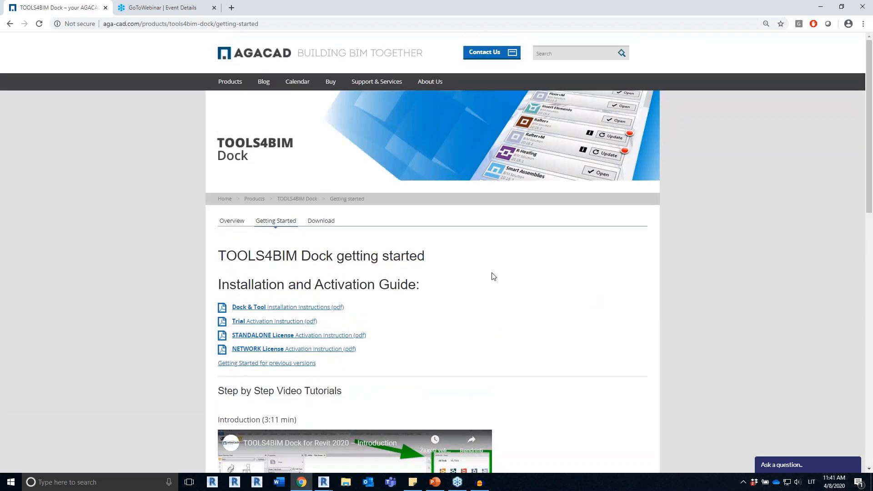
left_click(327, 223)
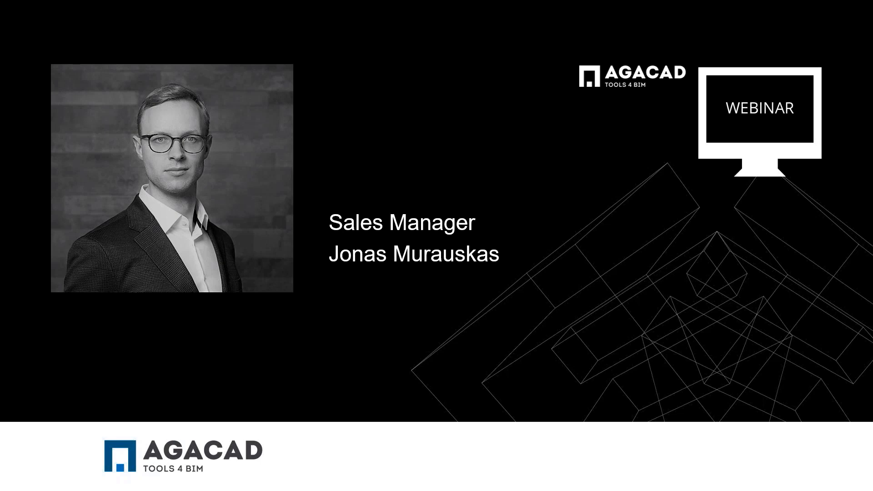
left_click(504, 241)
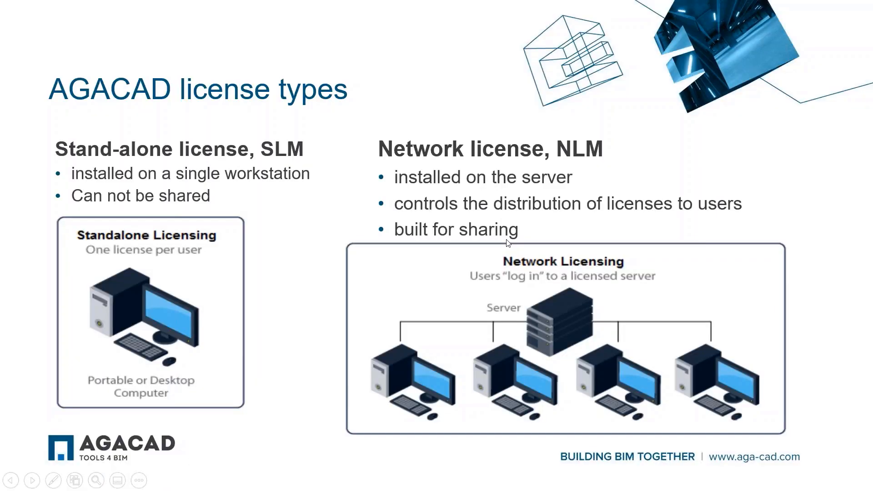